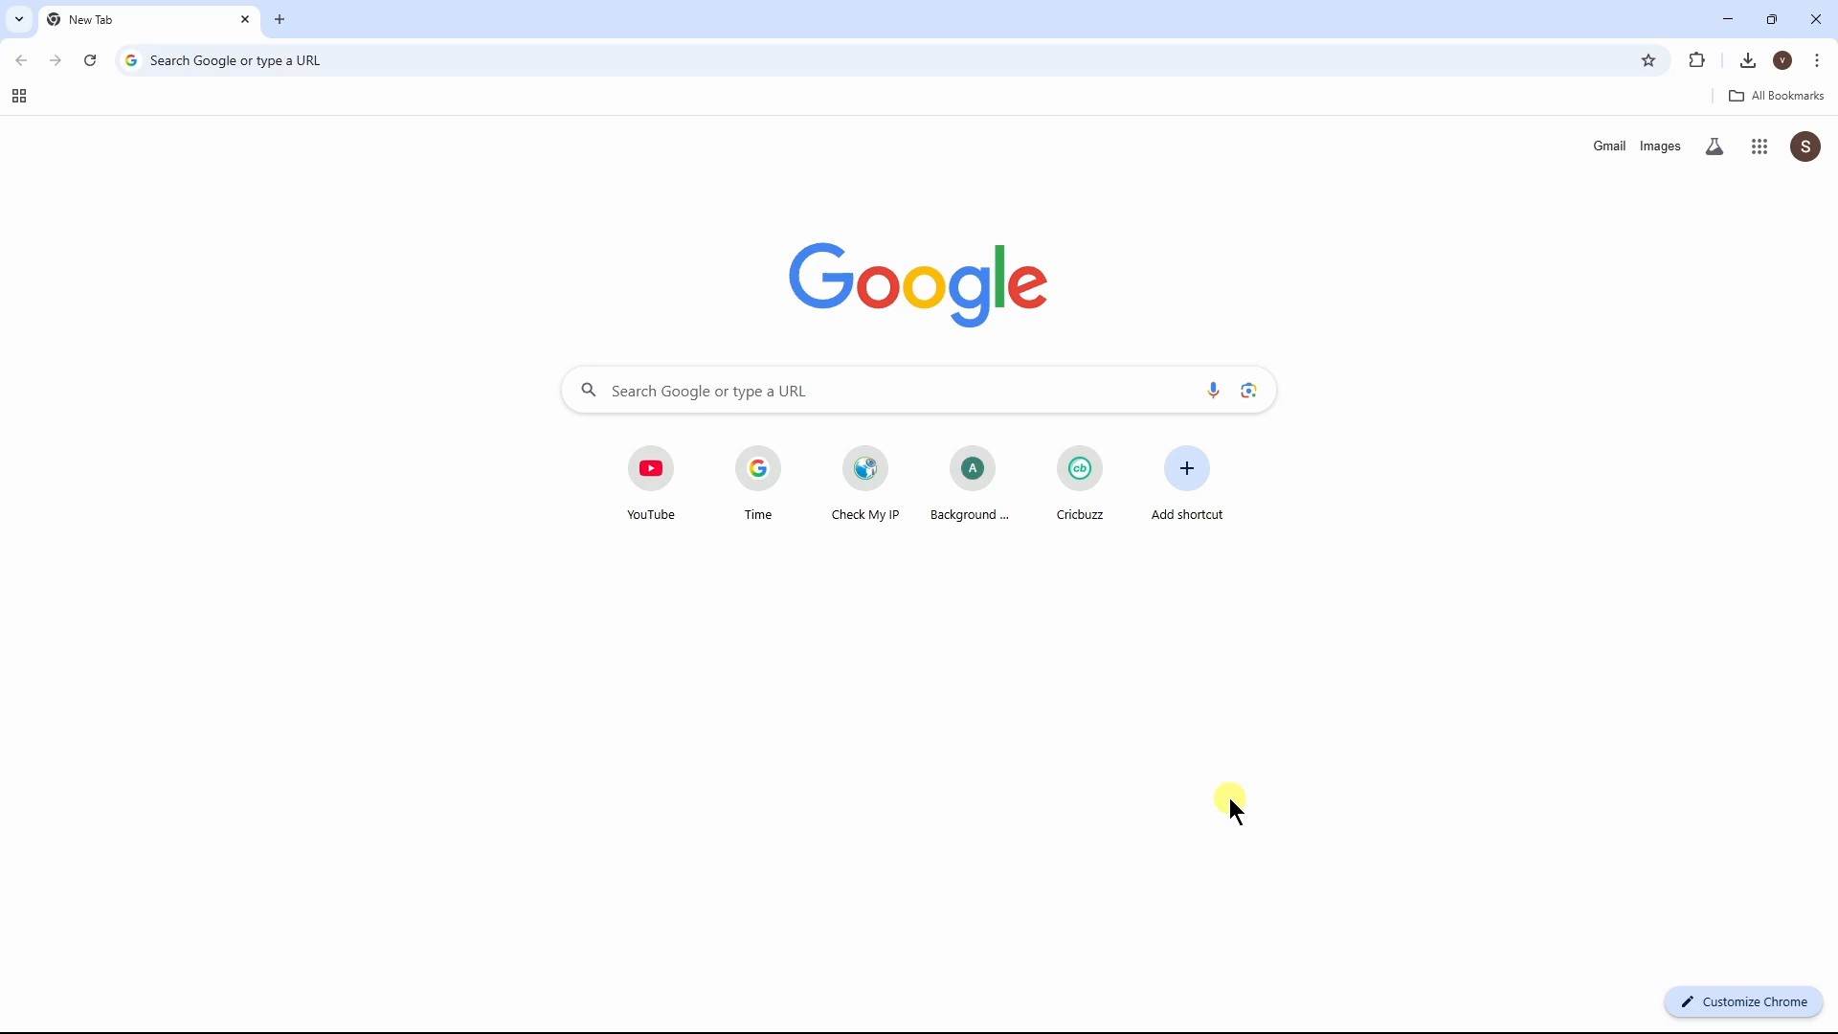
Step: Search Google for miro and open the official Miro website
{"action": "left_click", "coordinate": [751, 390]}
{"action": "left_click", "coordinate": [712, 441]}
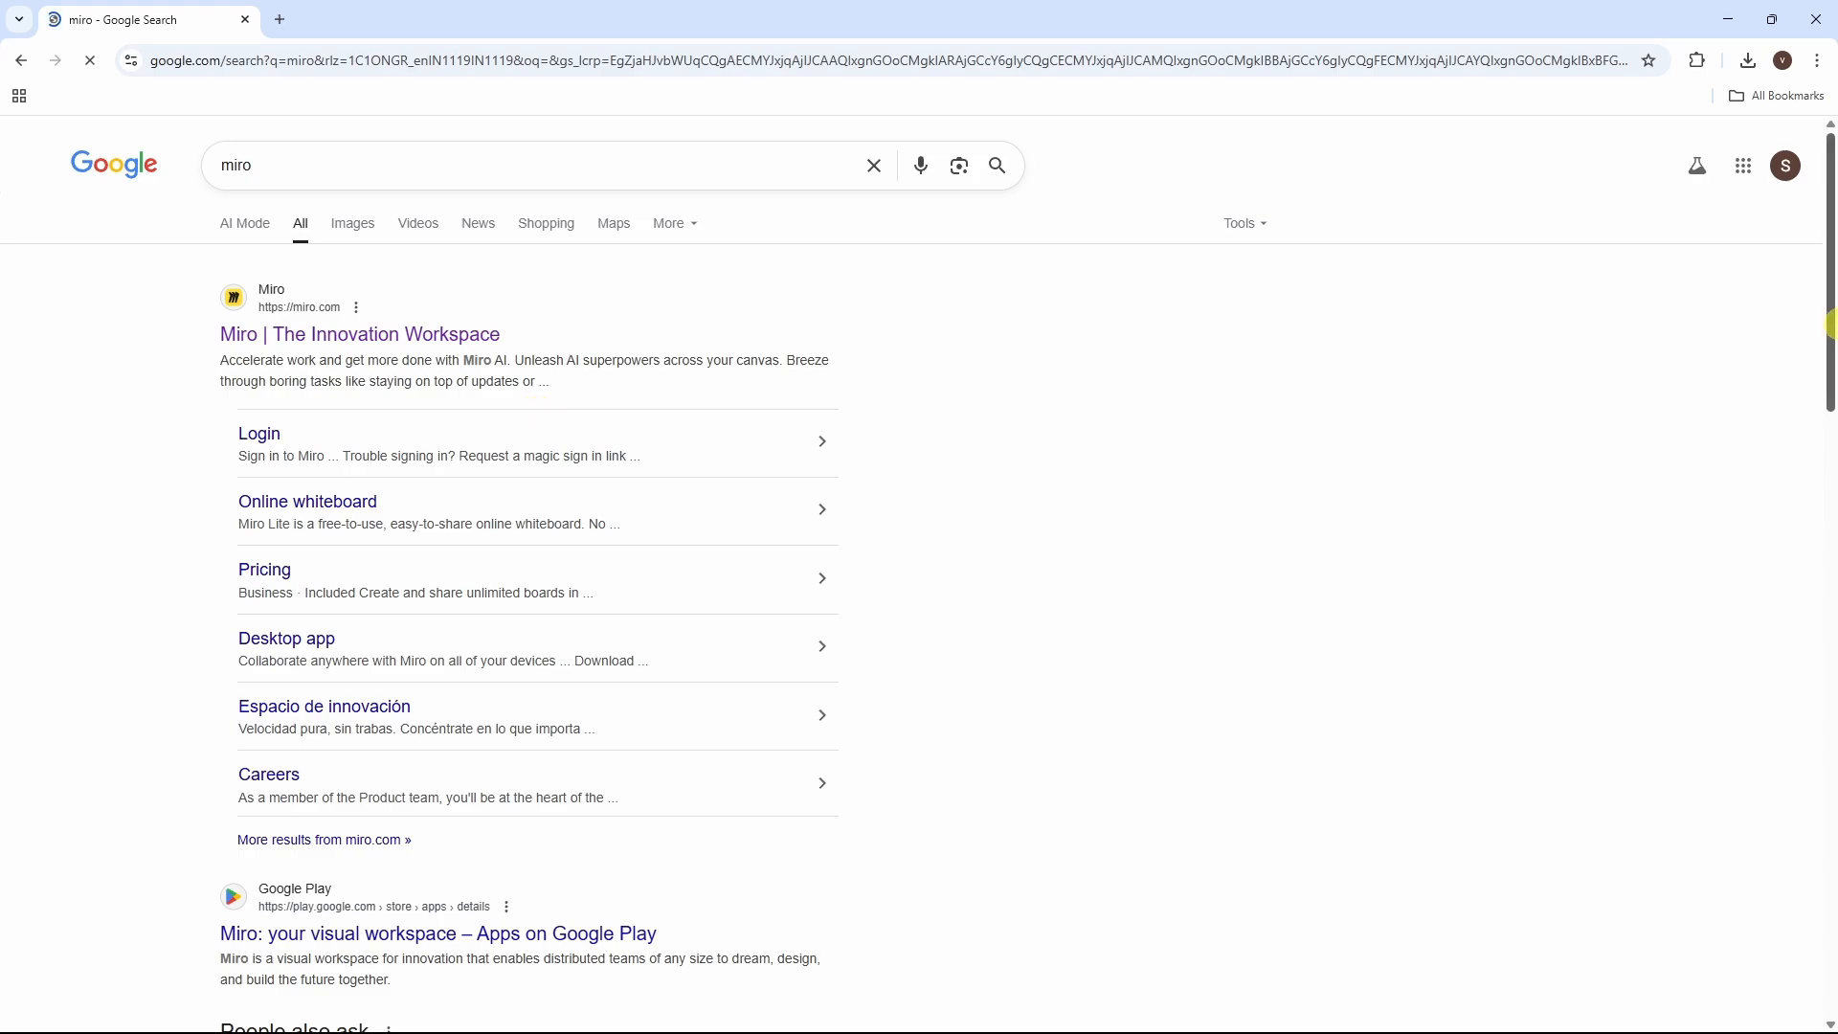
{"action": "scroll", "coordinate": [534, 410], "scroll_direction": "down", "scroll_amount": 6}
{"action": "scroll", "coordinate": [793, 306], "scroll_direction": "up", "scroll_amount": 6}
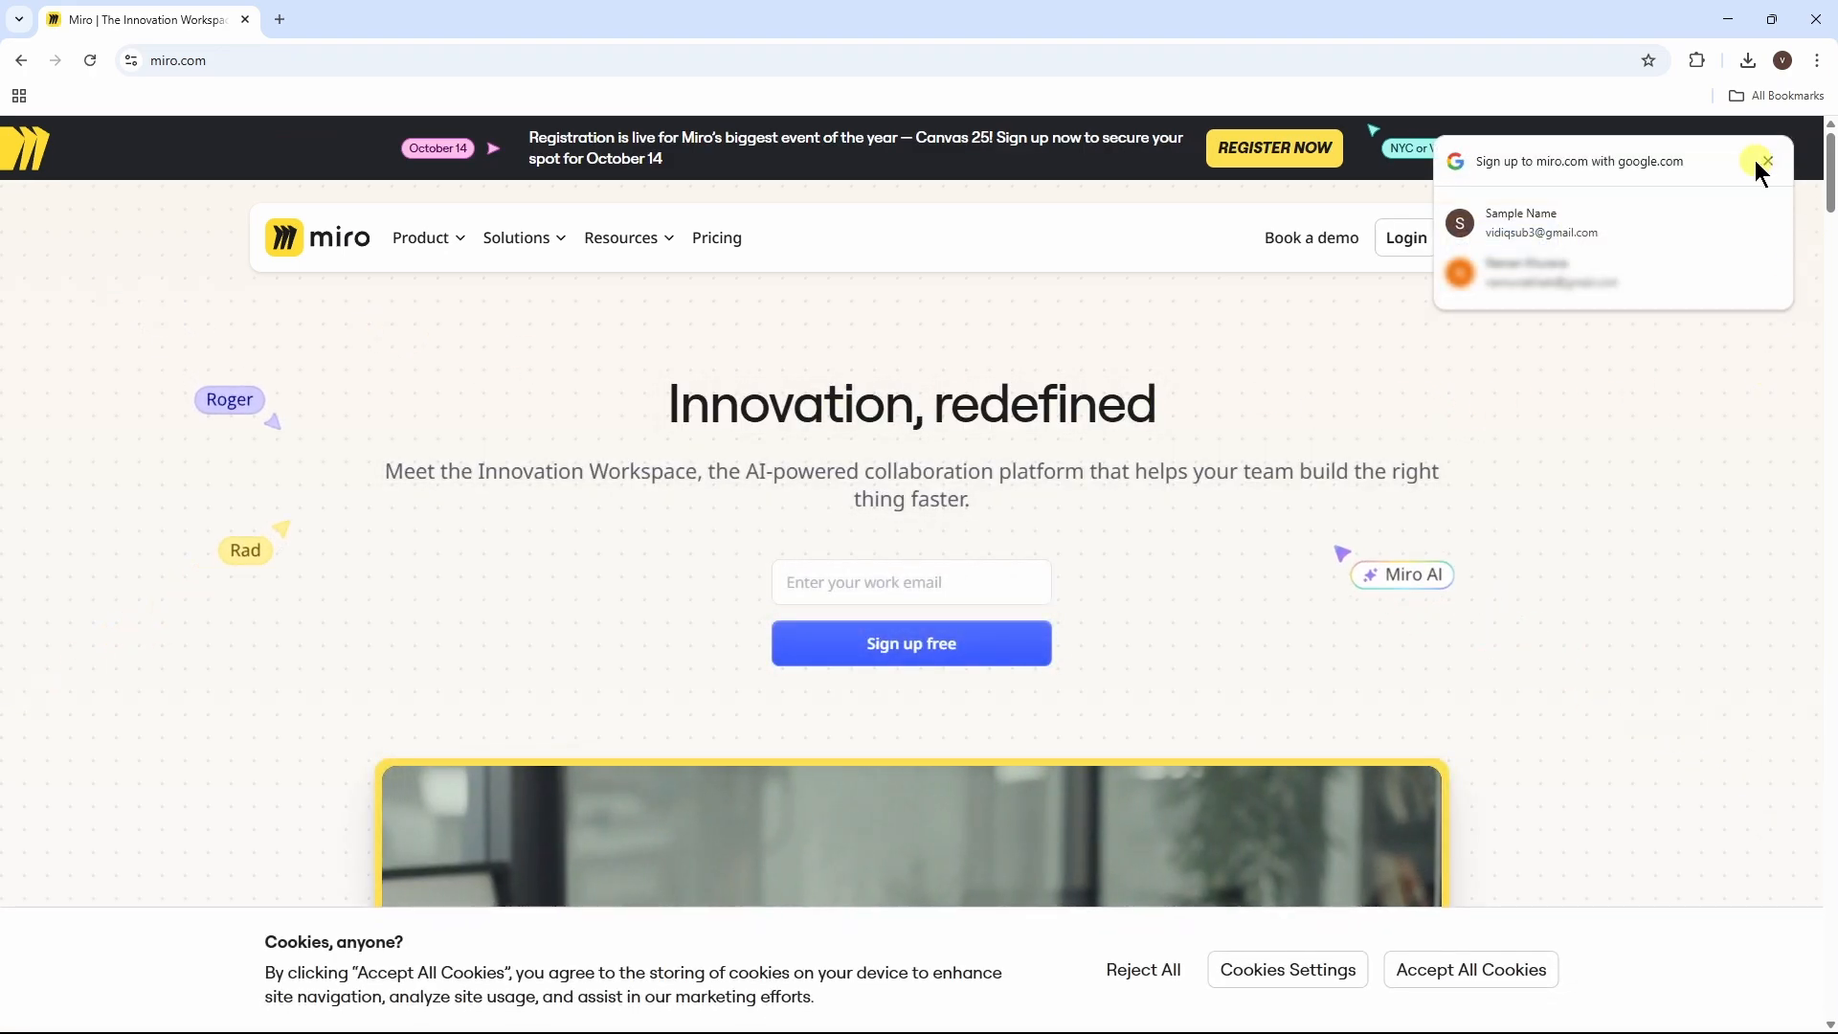
Step: Dismiss the Google sign-up prompt and look through the Miro home page
{"action": "left_click", "coordinate": [1770, 162]}
{"action": "left_click_drag", "start_coordinate": [1831, 171], "coordinate": [1830, 813]}
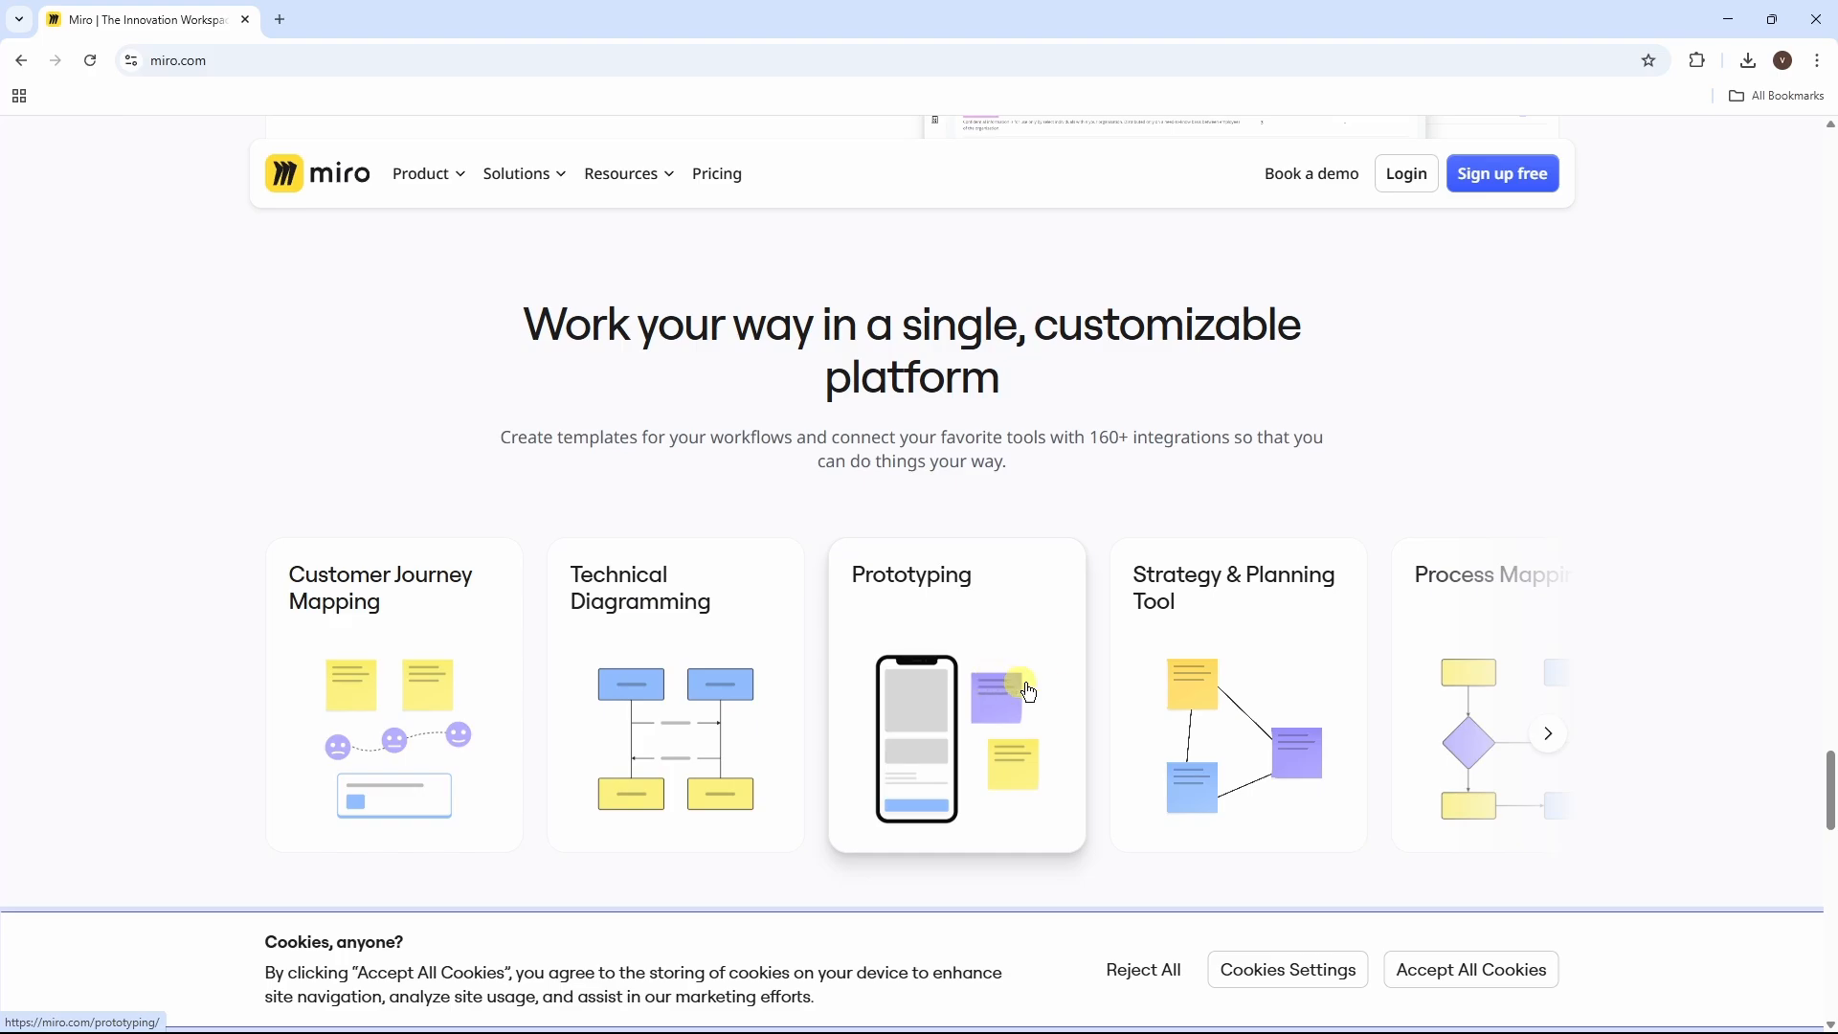
{"action": "left_click_drag", "start_coordinate": [1831, 807], "coordinate": [1830, 167]}
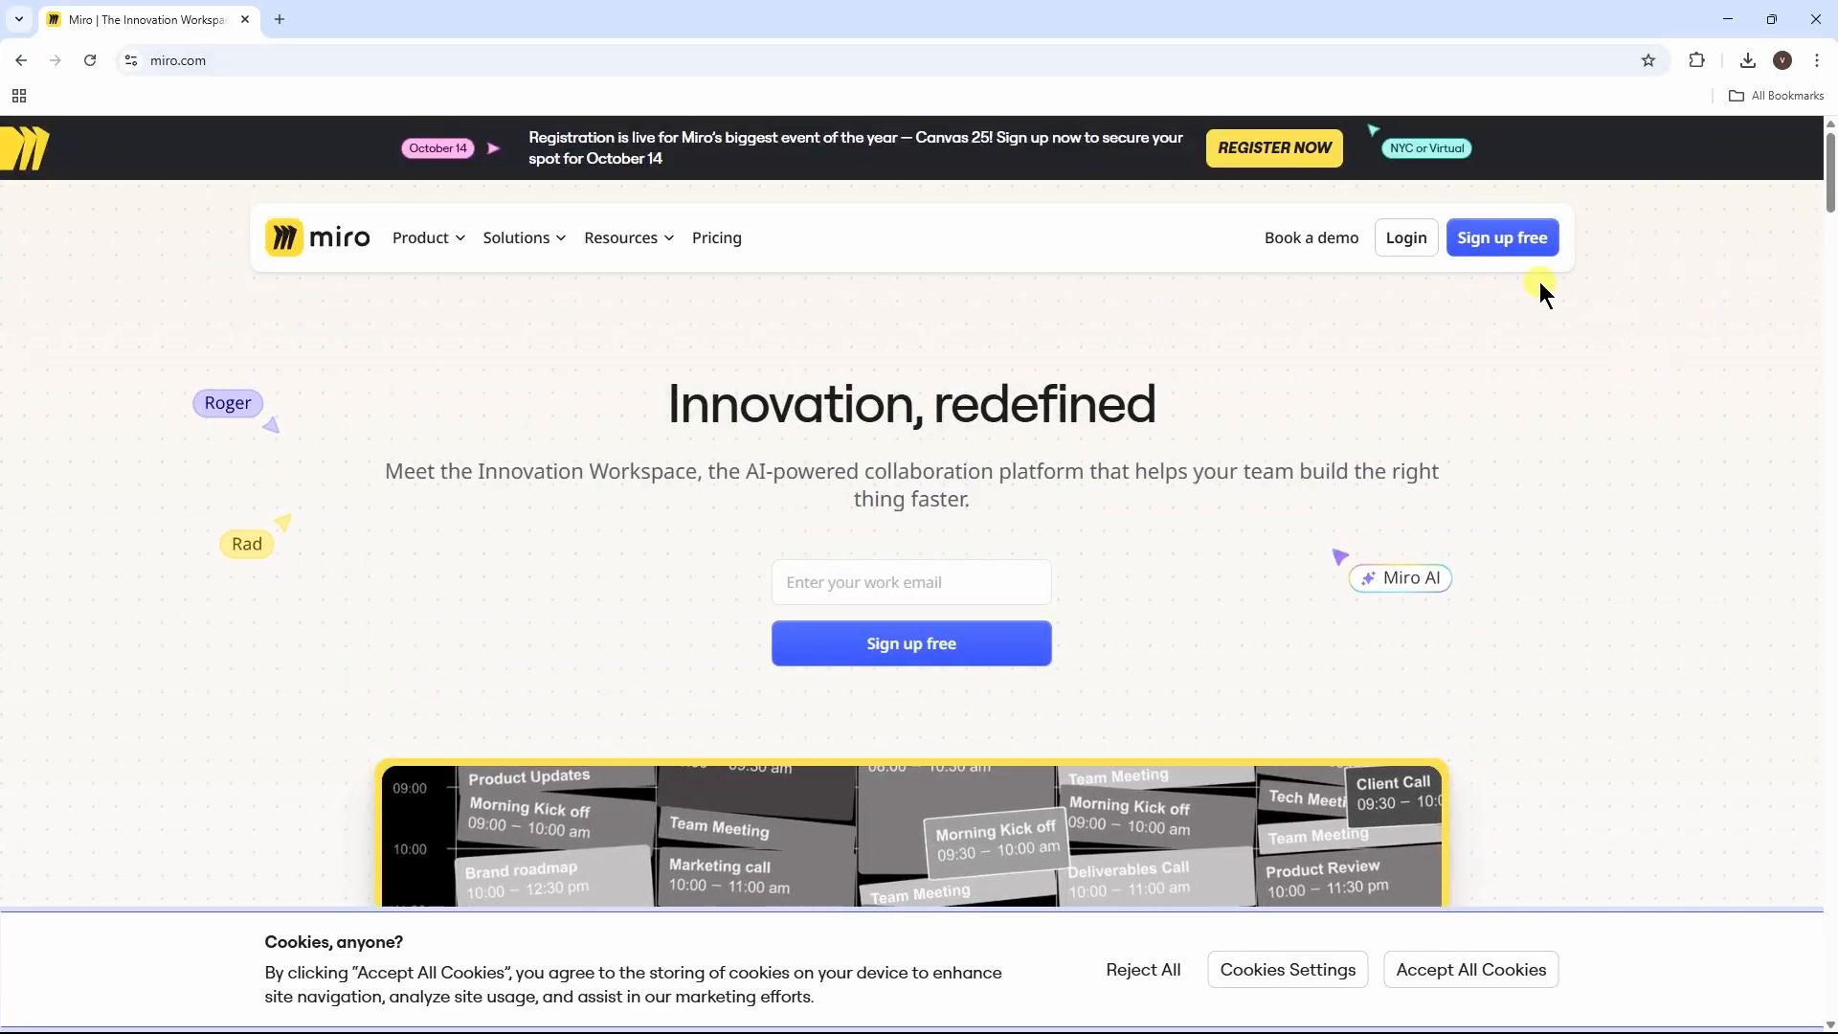
Step: Sign up for Miro free with the first listed Google account and continue past the additional access request
{"action": "left_click", "coordinate": [1528, 240]}
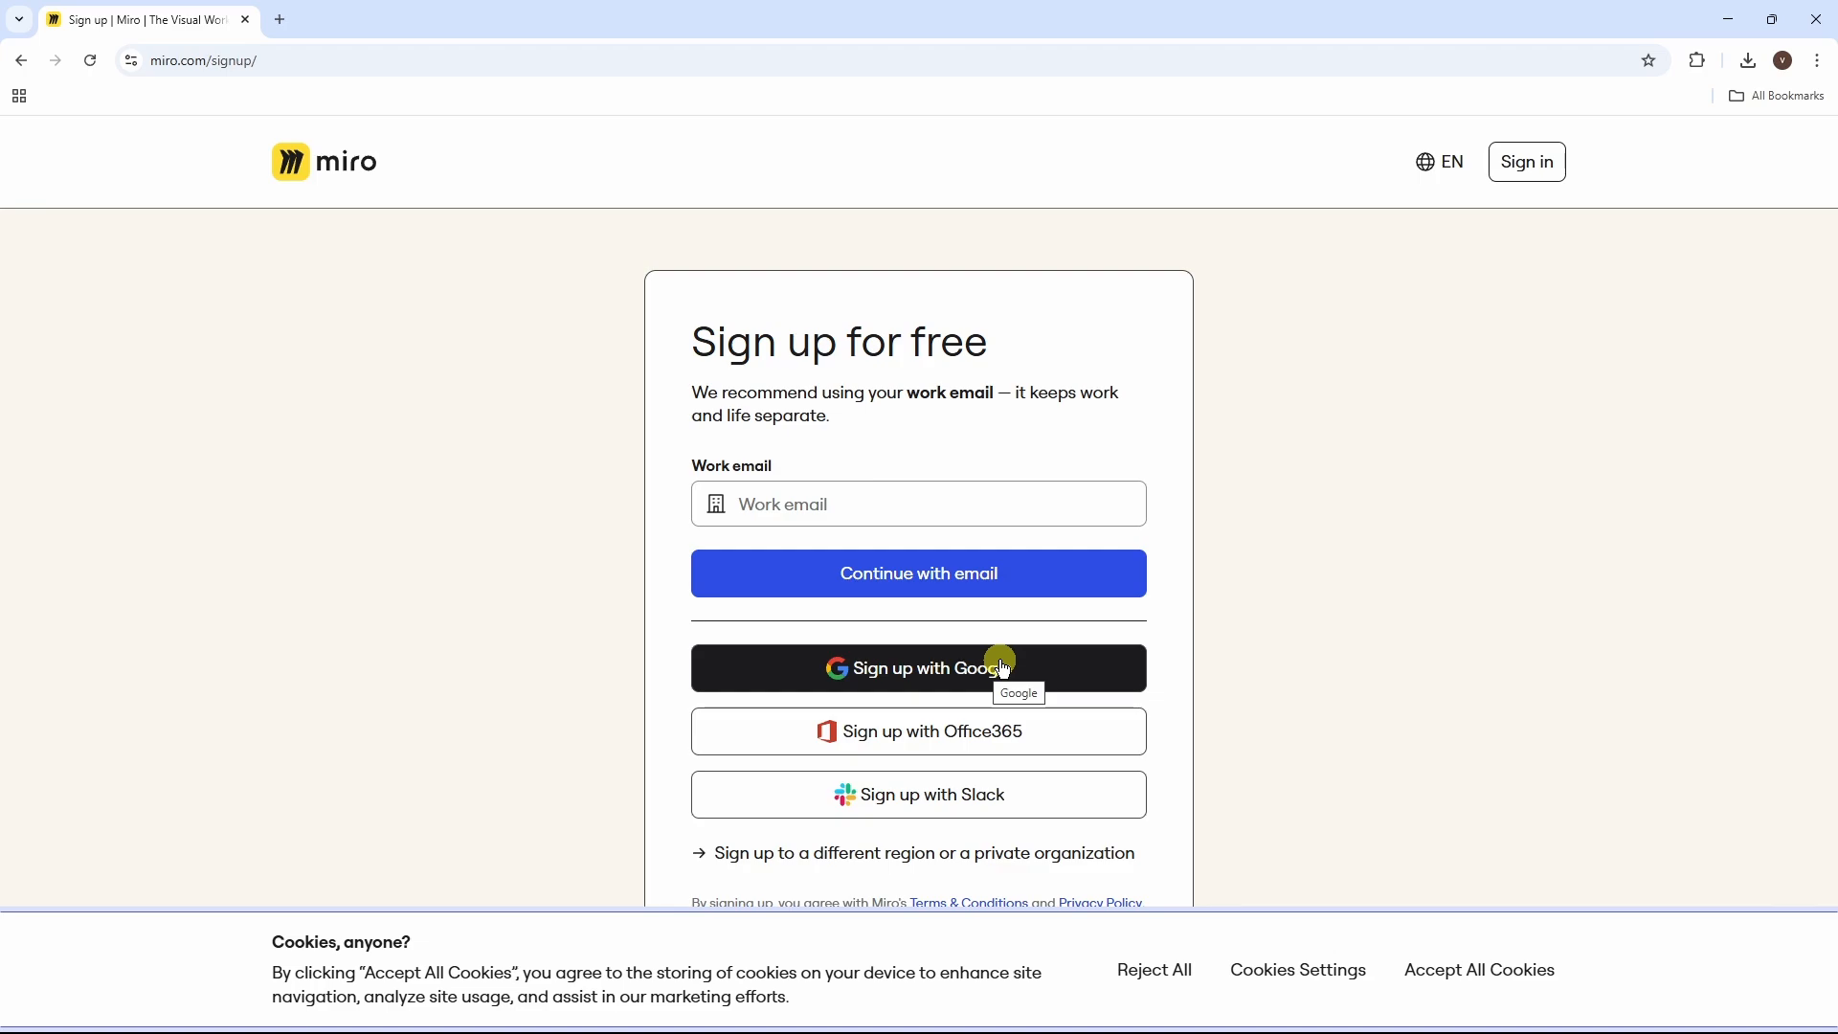
{"action": "left_click", "coordinate": [941, 679]}
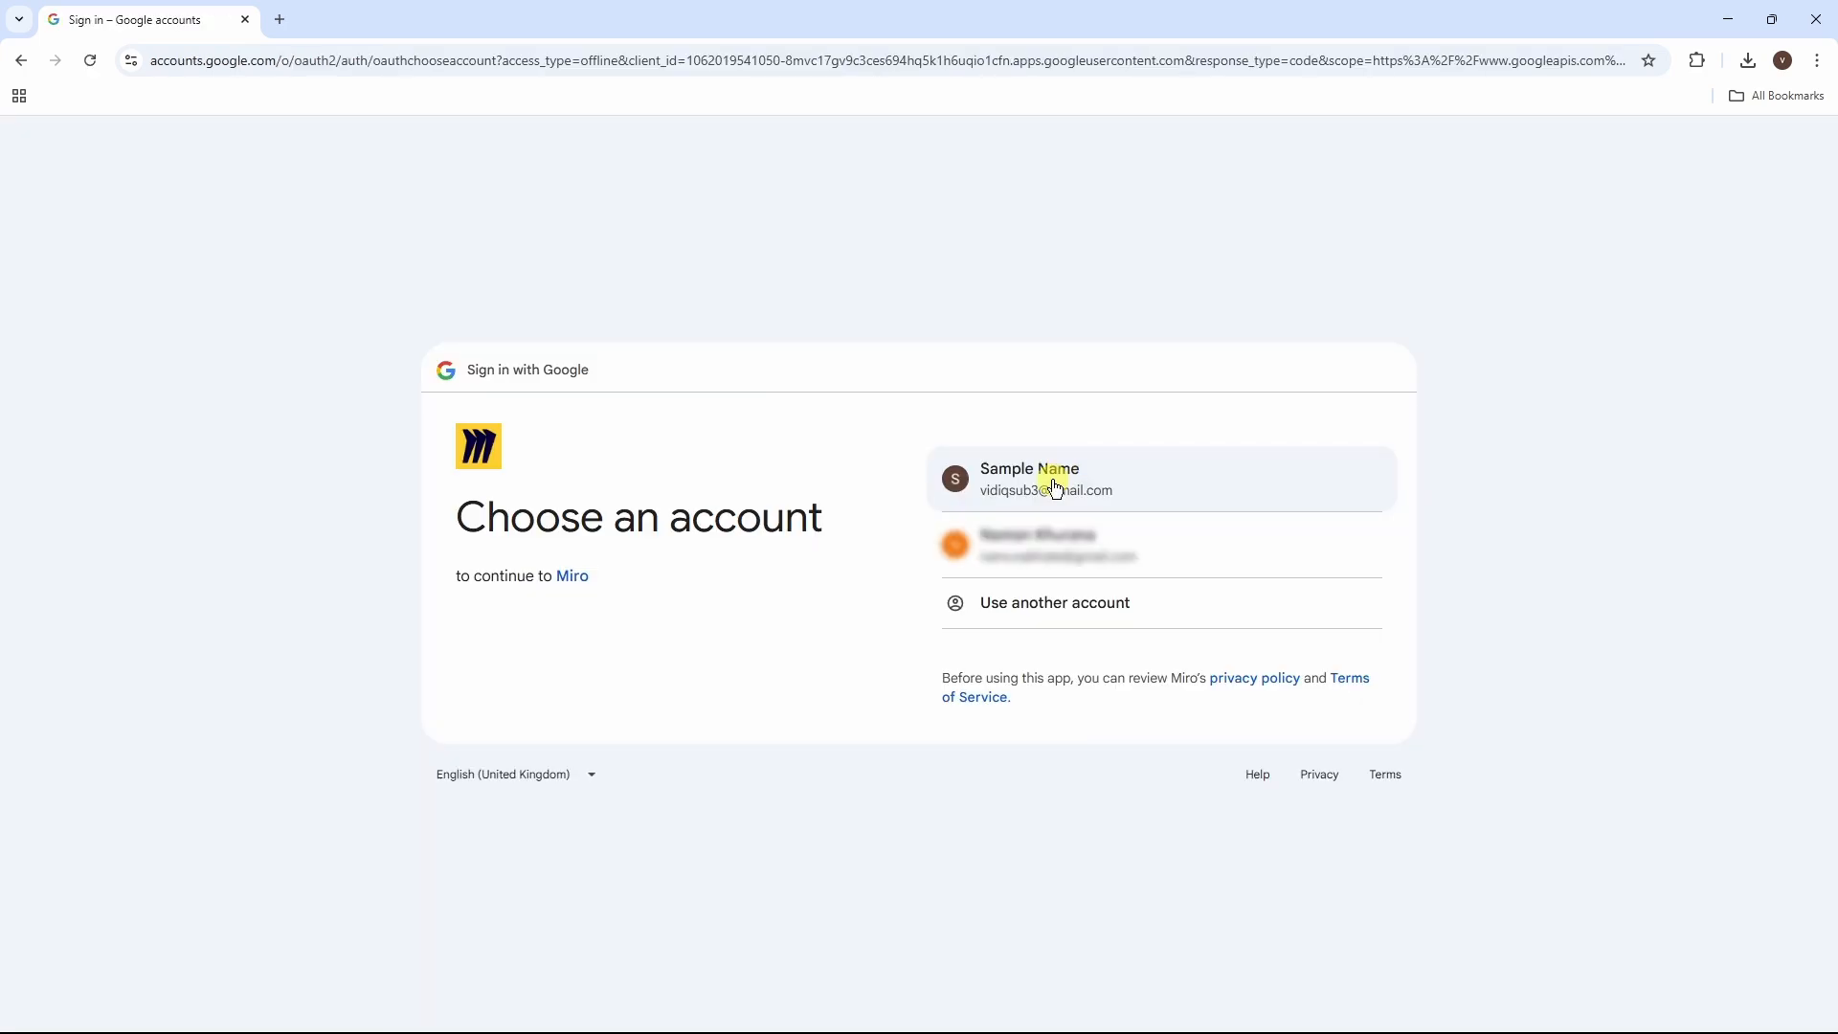
{"action": "left_click", "coordinate": [1055, 486]}
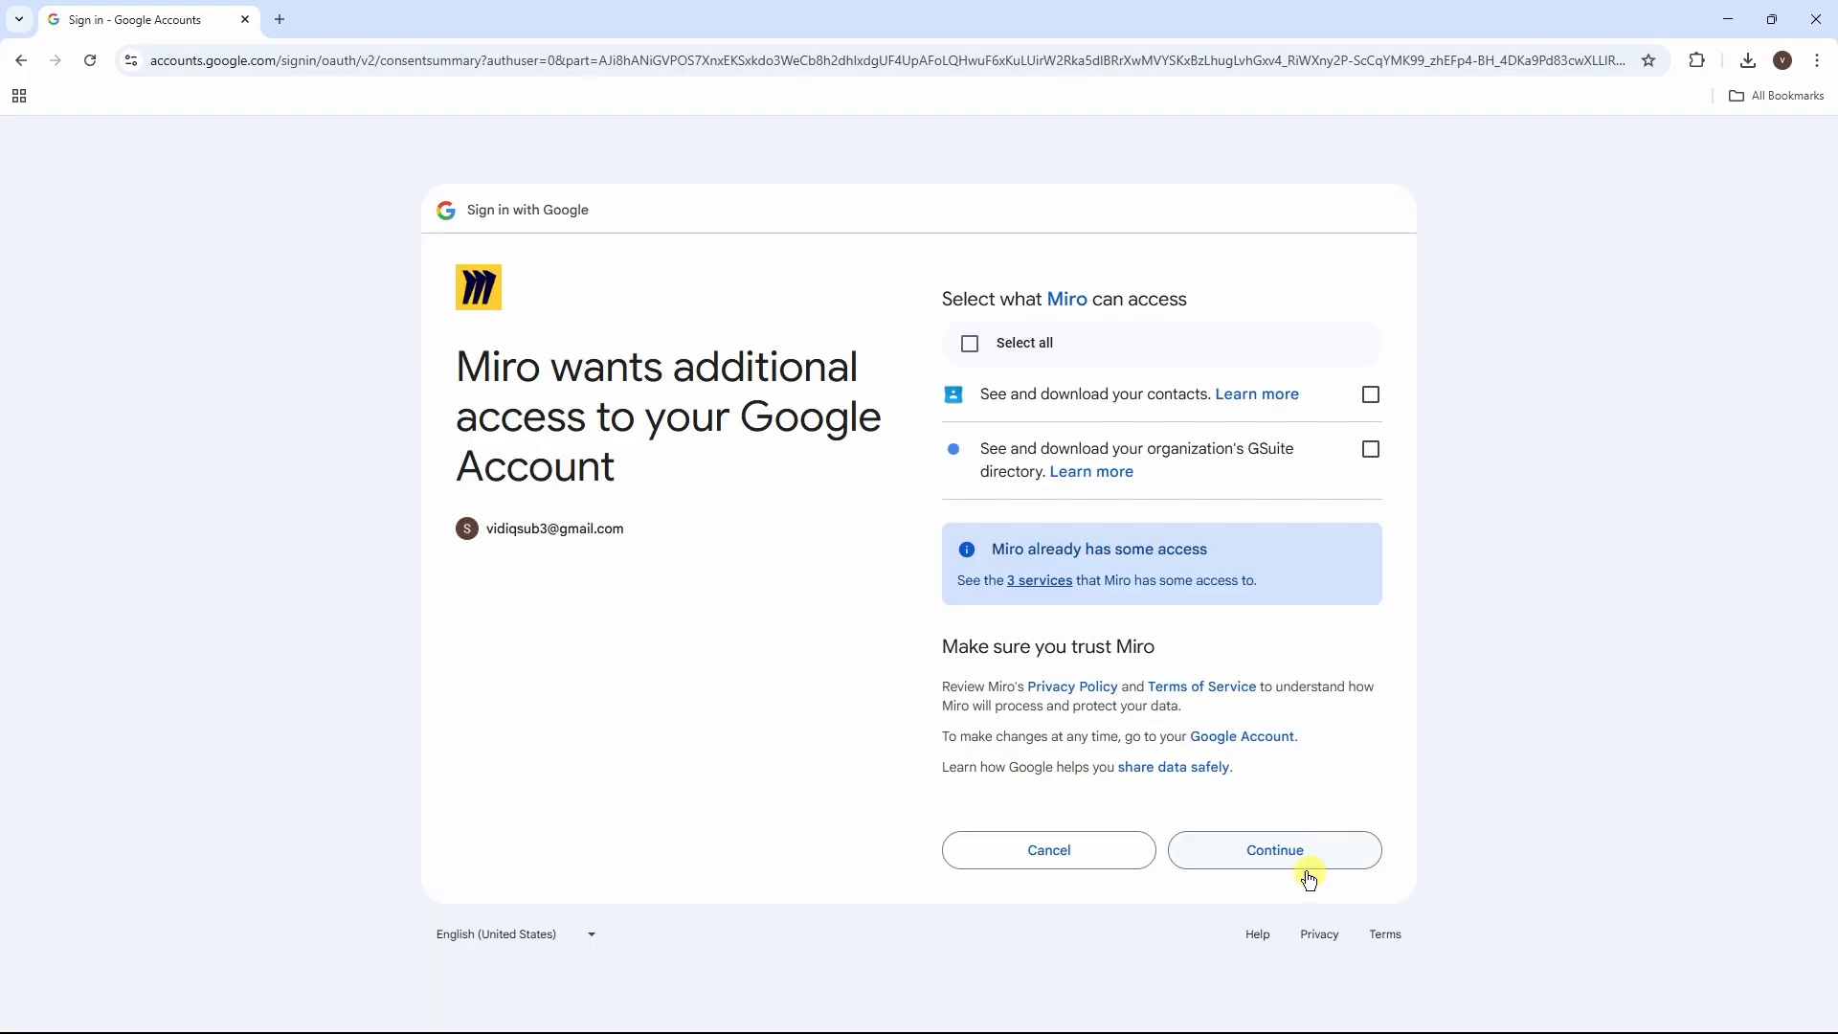
{"action": "left_click", "coordinate": [1304, 859]}
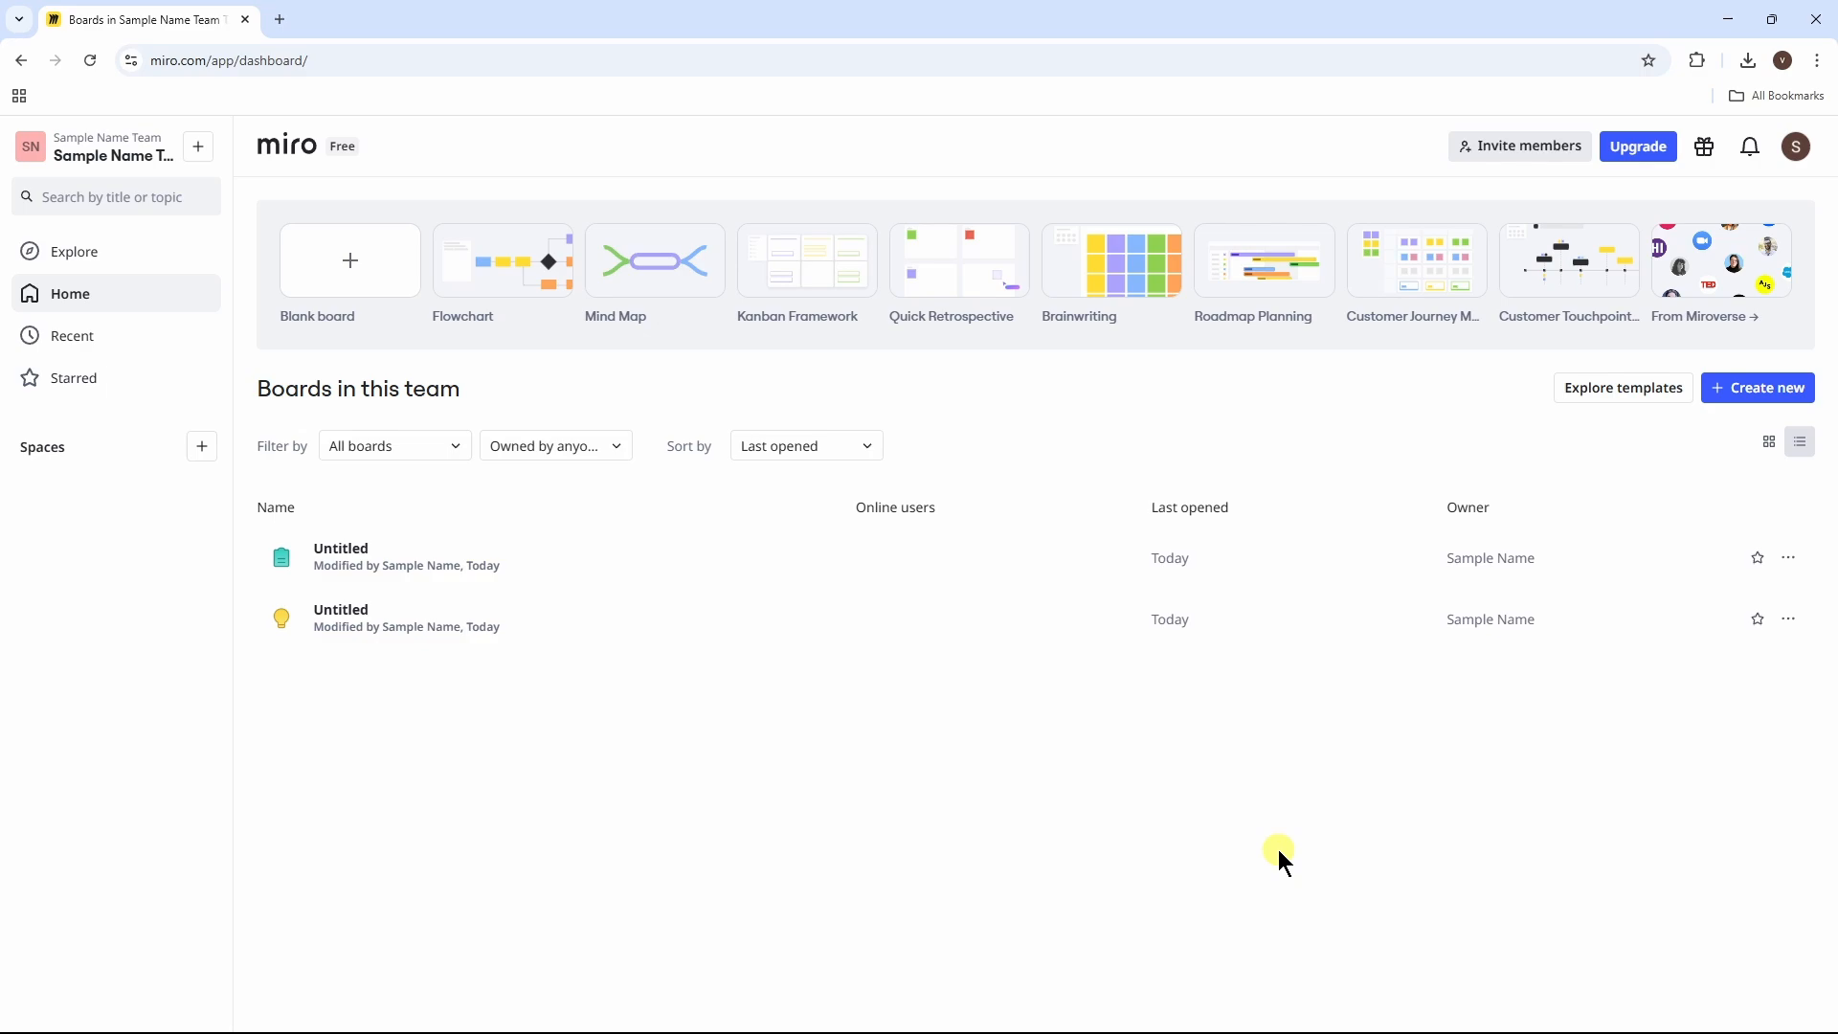
Step: Open a board from the Flowchart template and return to the dashboard
{"action": "left_click", "coordinate": [506, 275]}
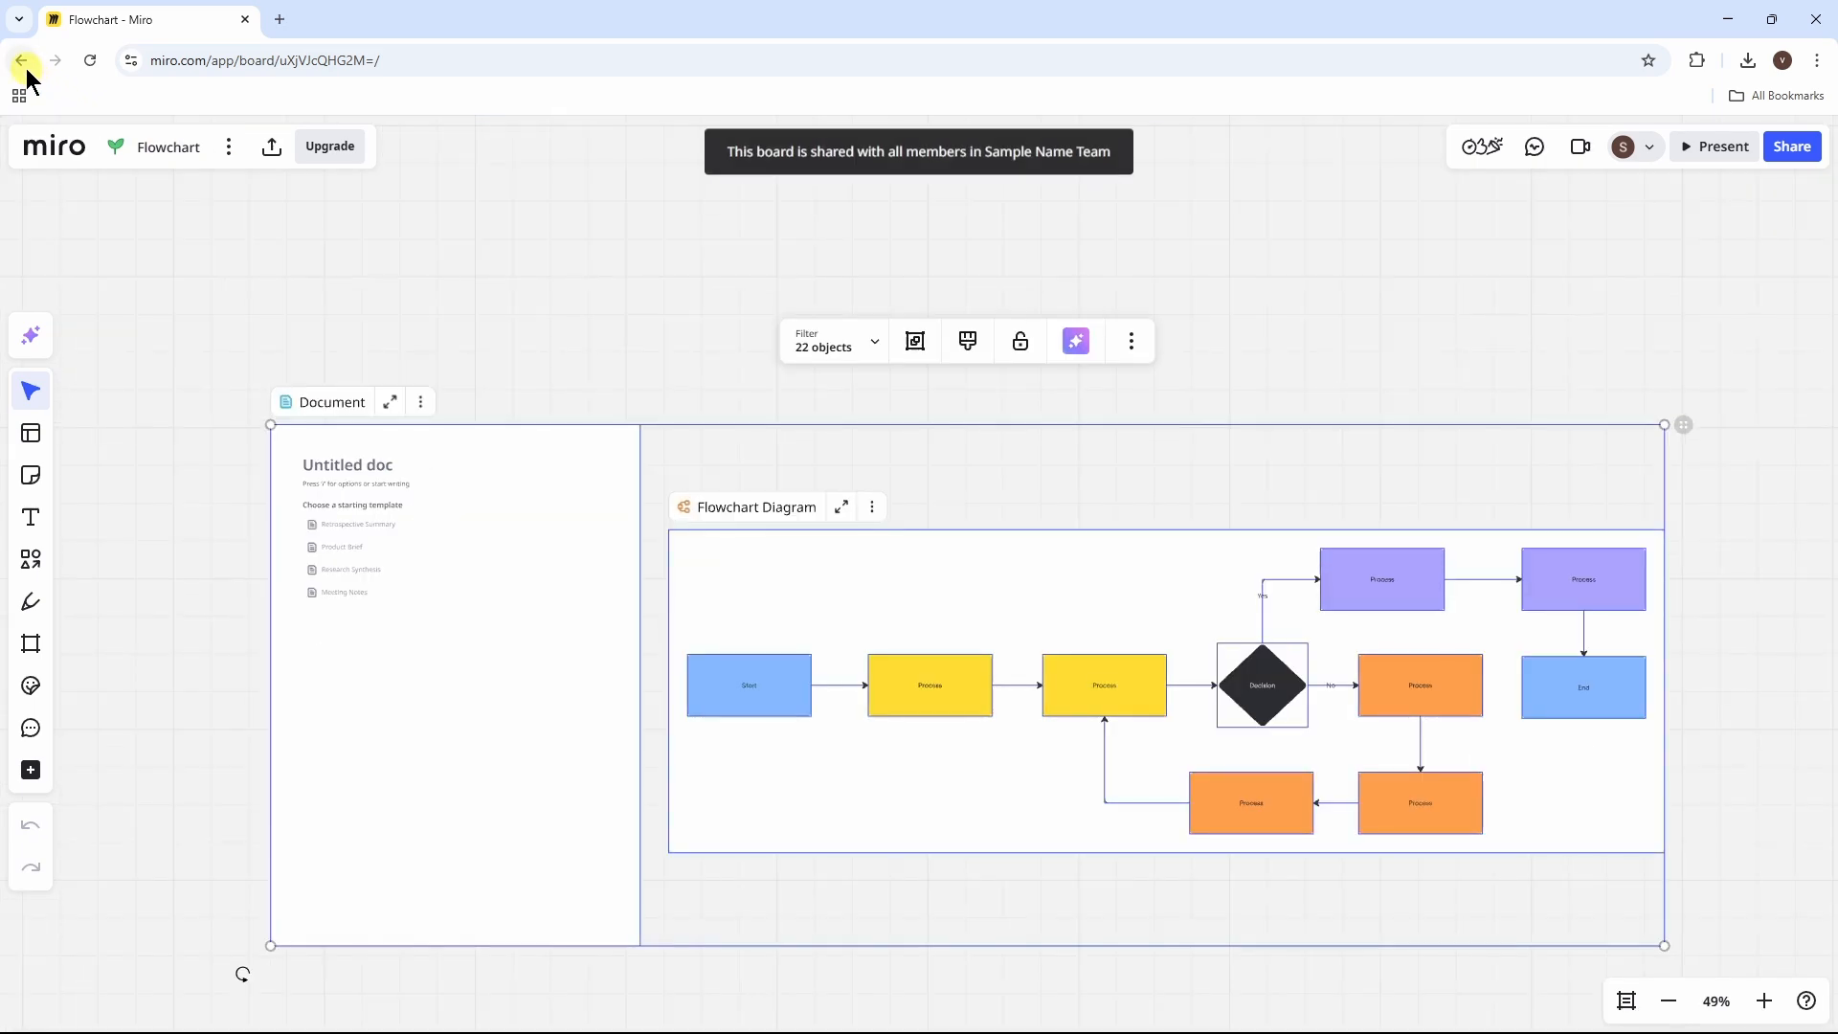
{"action": "left_click", "coordinate": [21, 60]}
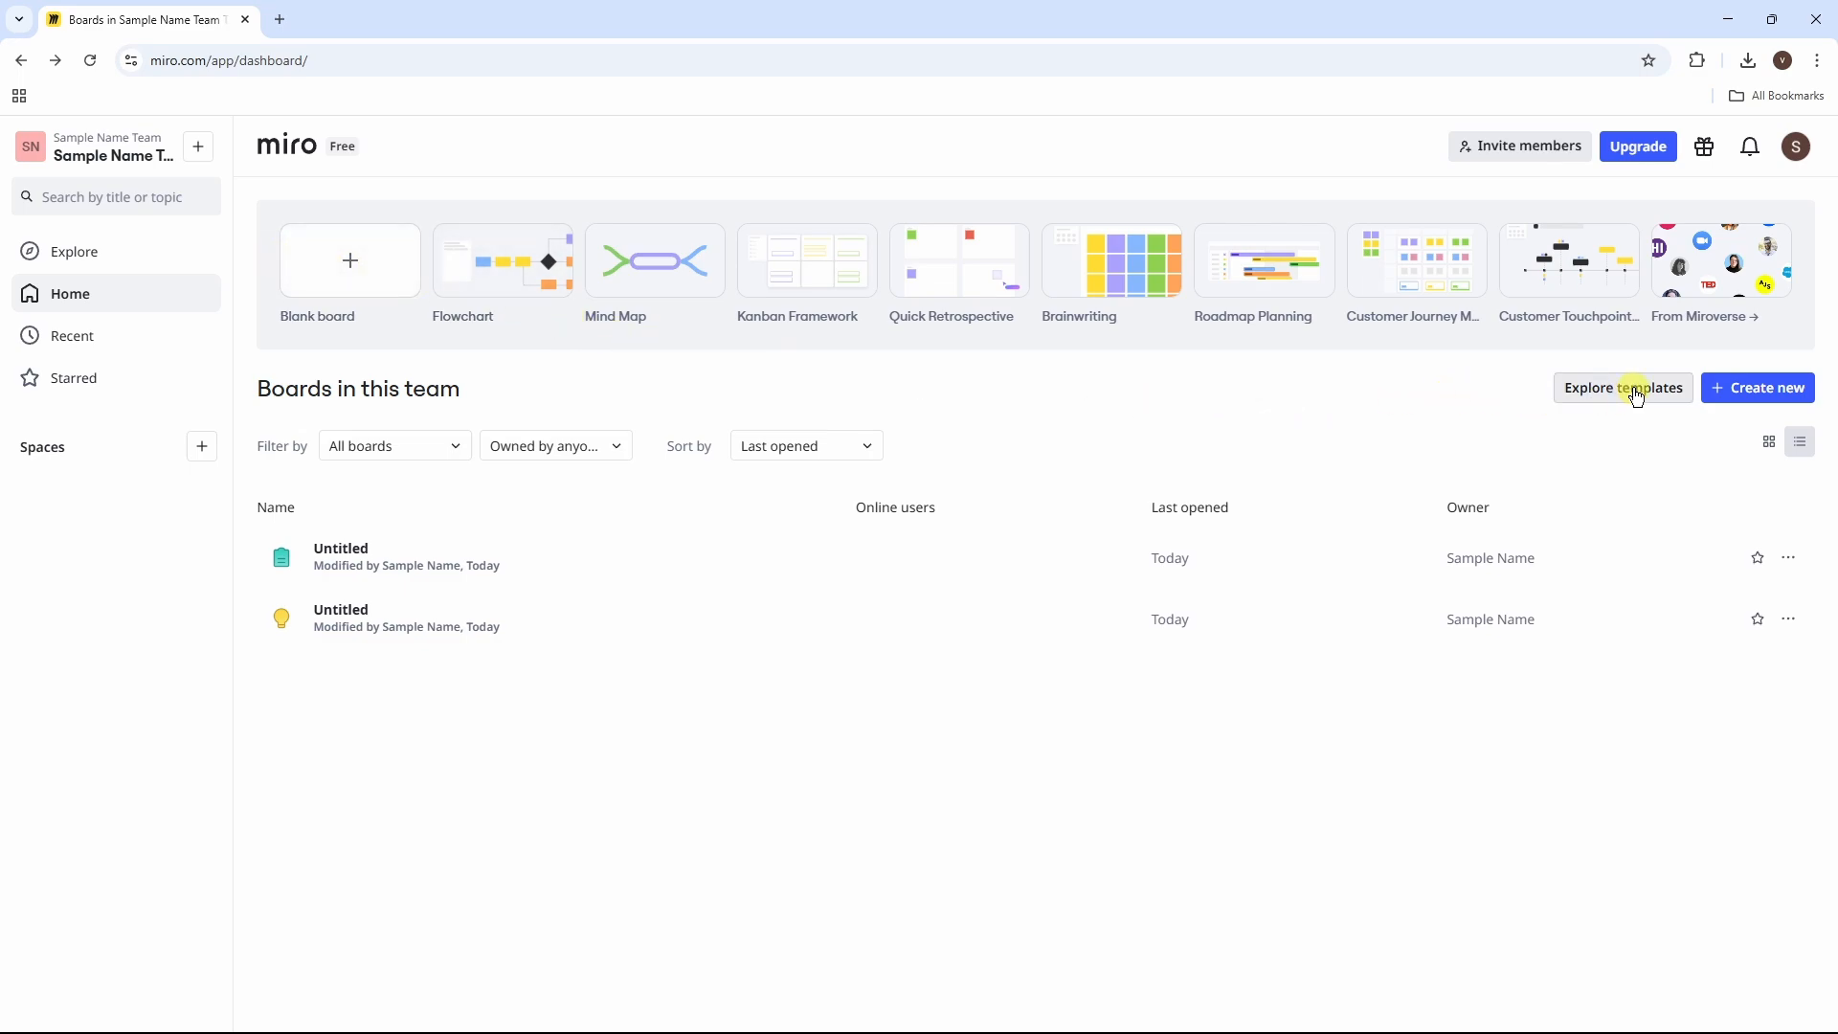
Step: Open the template library from the dashboard and search it for "wire"
{"action": "left_click", "coordinate": [1637, 392]}
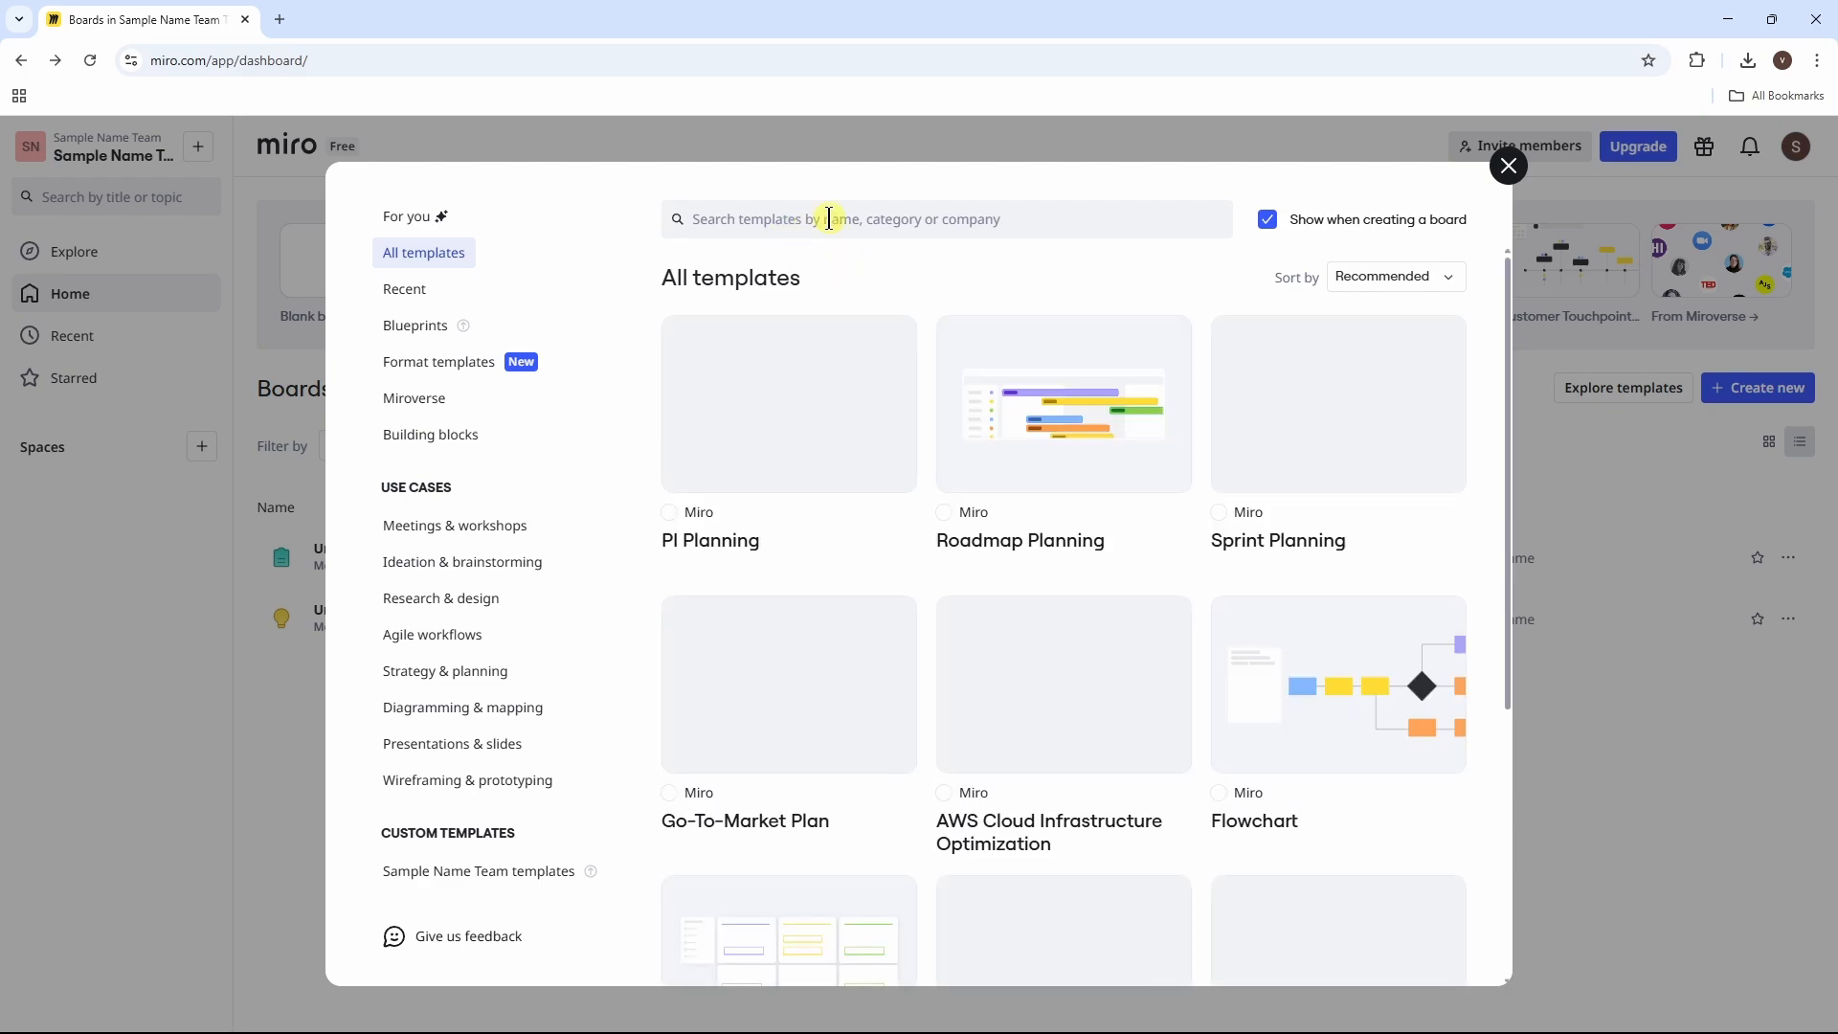
{"action": "left_click", "coordinate": [829, 218]}
{"action": "type", "text": "wire"}
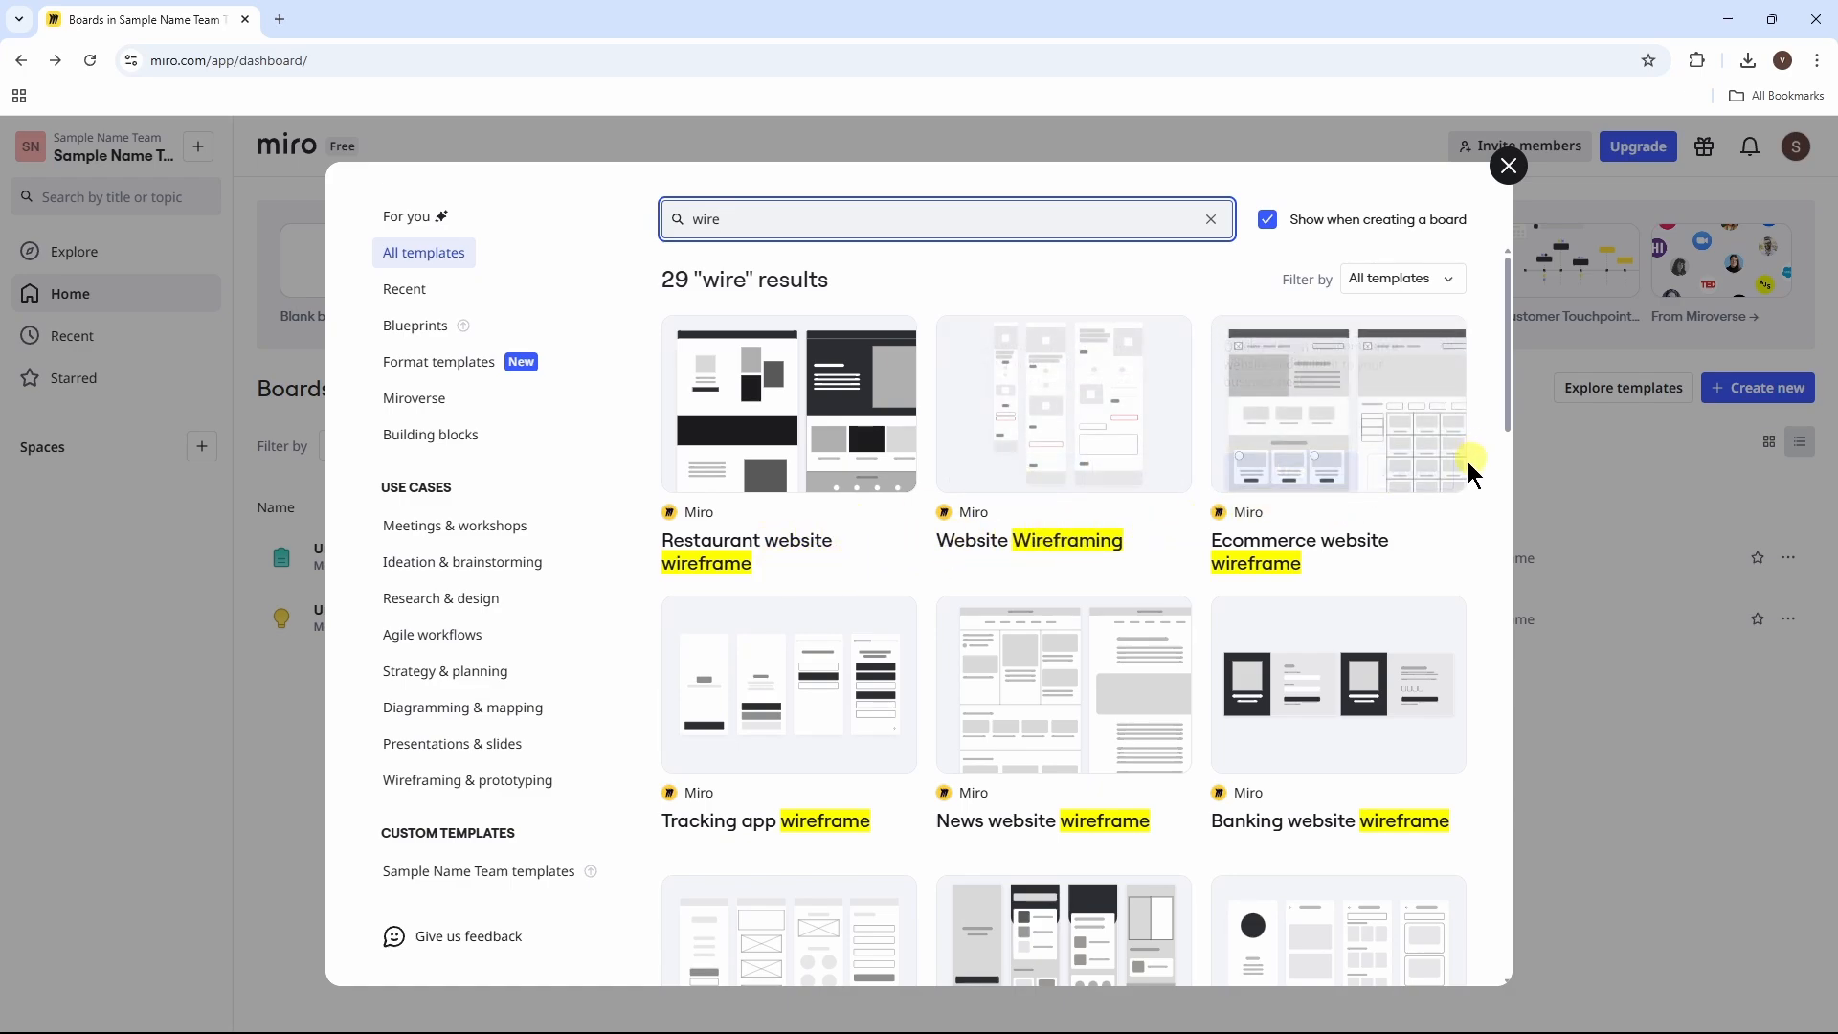
{"action": "mouse_move", "coordinate": [1507, 416]}
{"action": "left_mouse_down"}
{"action": "mouse_move", "coordinate": [1497, 716]}
{"action": "mouse_move", "coordinate": [1526, 957]}
{"action": "mouse_move", "coordinate": [1497, 816]}
{"action": "mouse_move", "coordinate": [1505, 410]}
{"action": "left_mouse_up"}
Step: Preview the Website Wireframing template, return to the results and close the template library
{"action": "mouse_move", "coordinate": [1088, 458]}
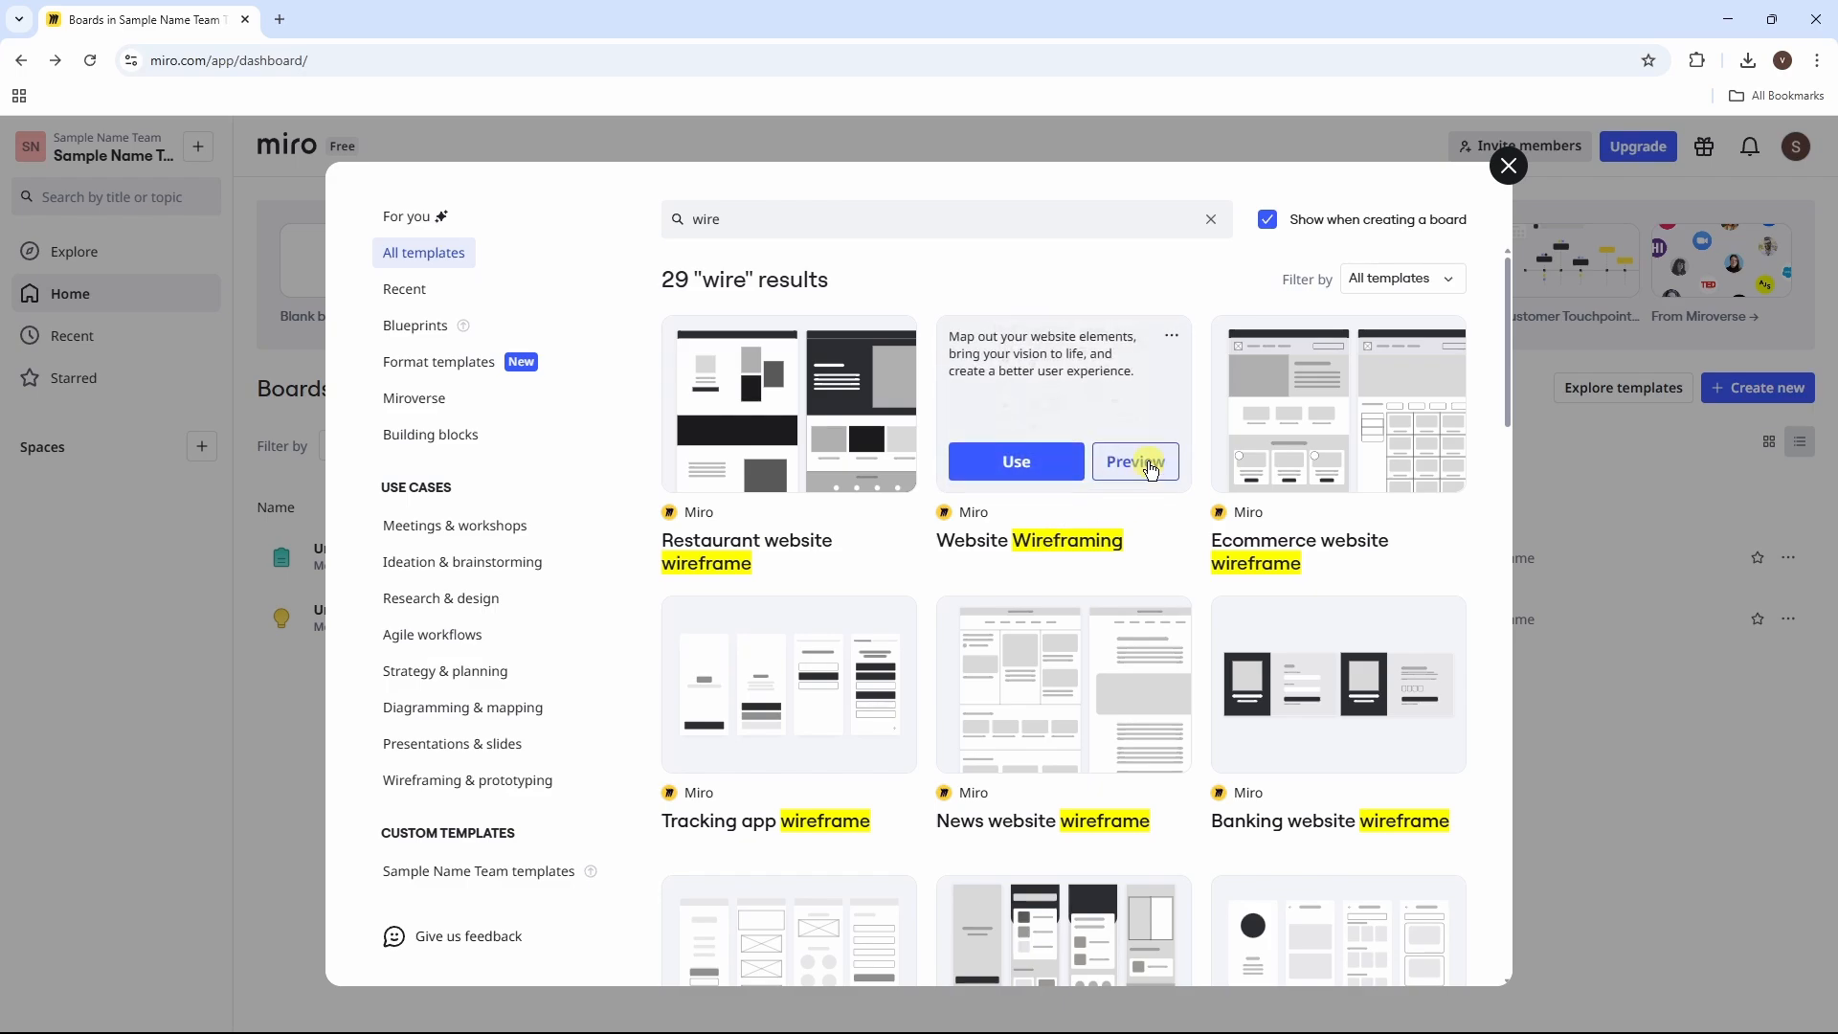
{"action": "left_click", "coordinate": [1136, 461]}
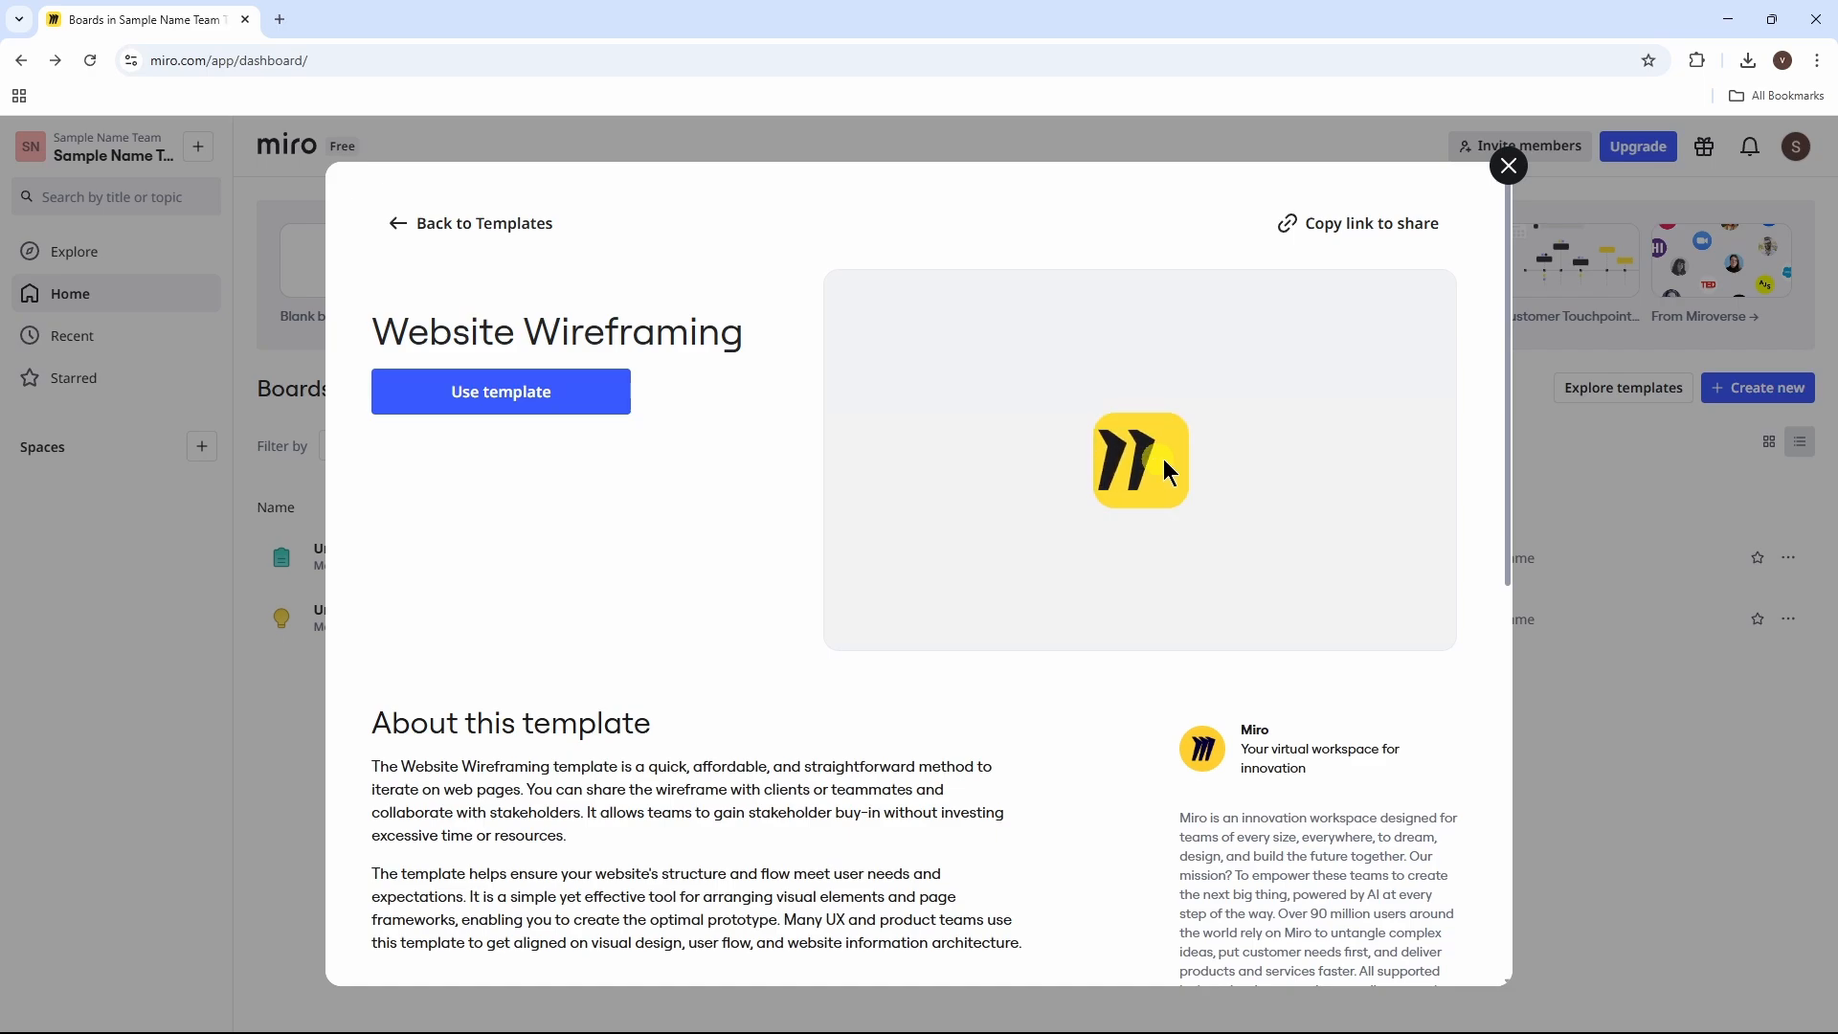
{"action": "mouse_move", "coordinate": [1507, 486]}
{"action": "left_mouse_down"}
{"action": "mouse_move", "coordinate": [1503, 666]}
{"action": "mouse_move", "coordinate": [1524, 475]}
{"action": "left_mouse_up"}
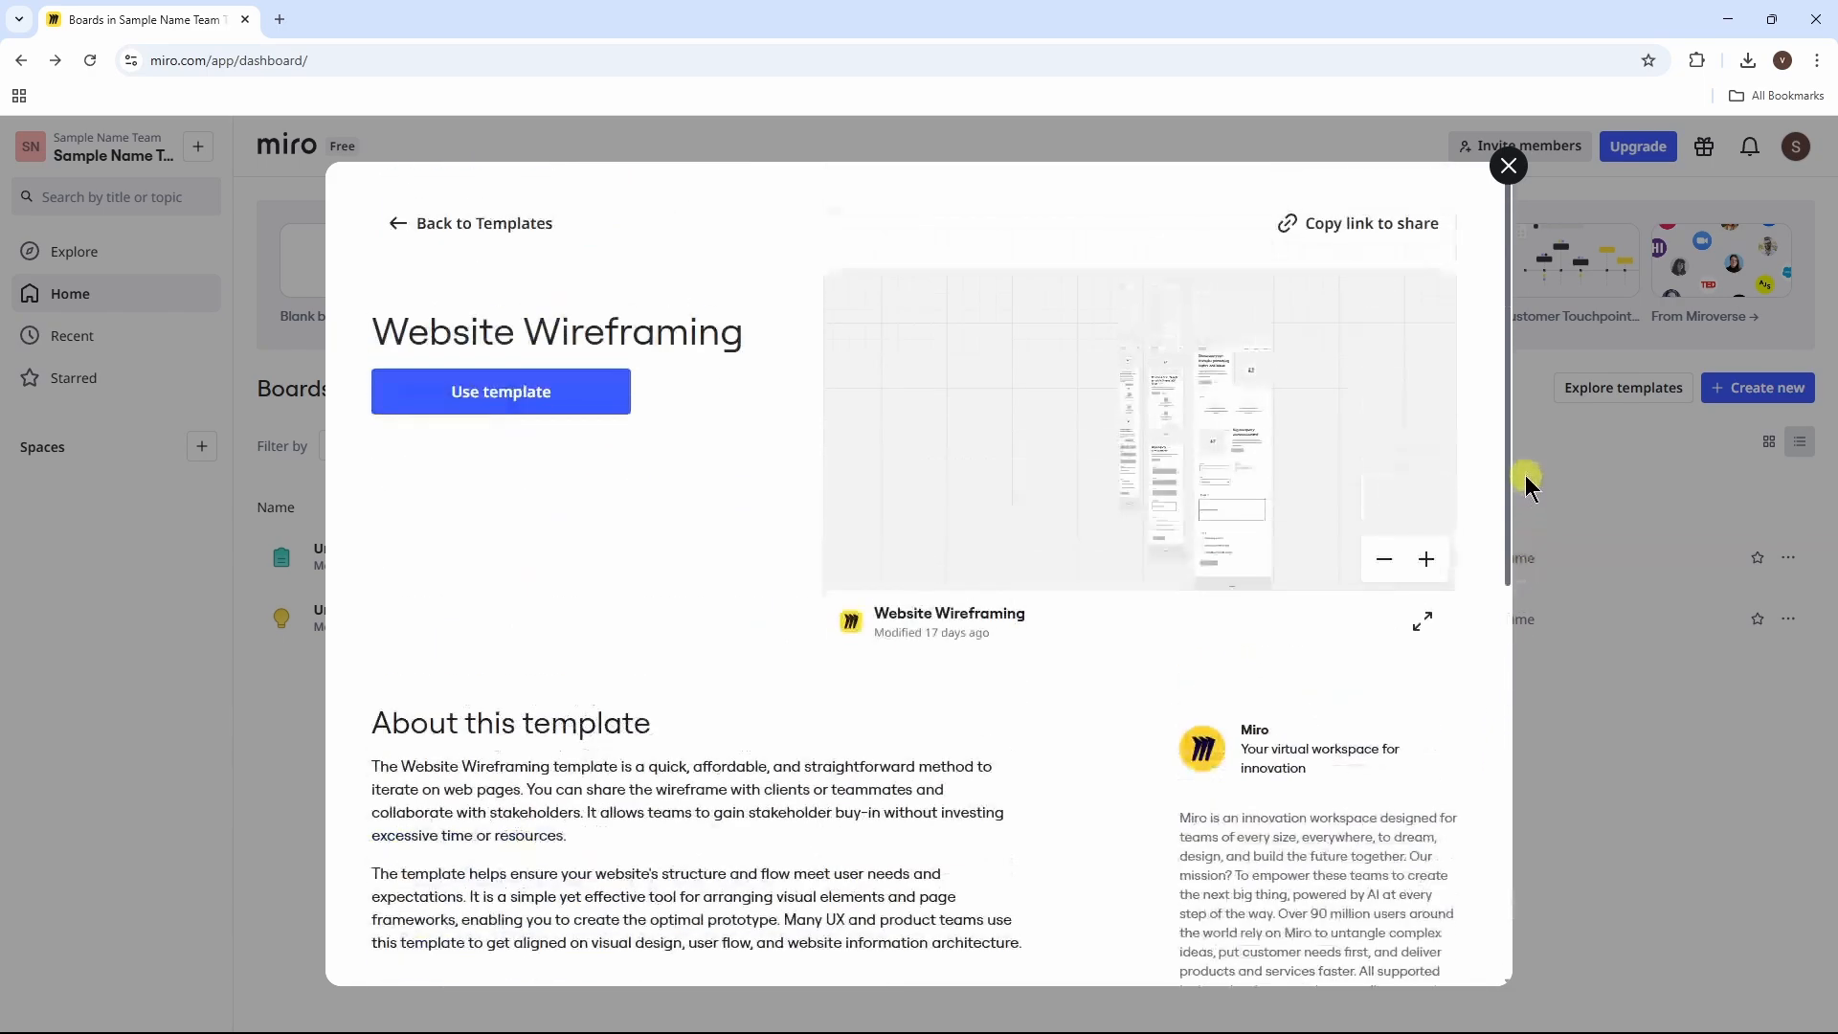
{"action": "left_click", "coordinate": [514, 414]}
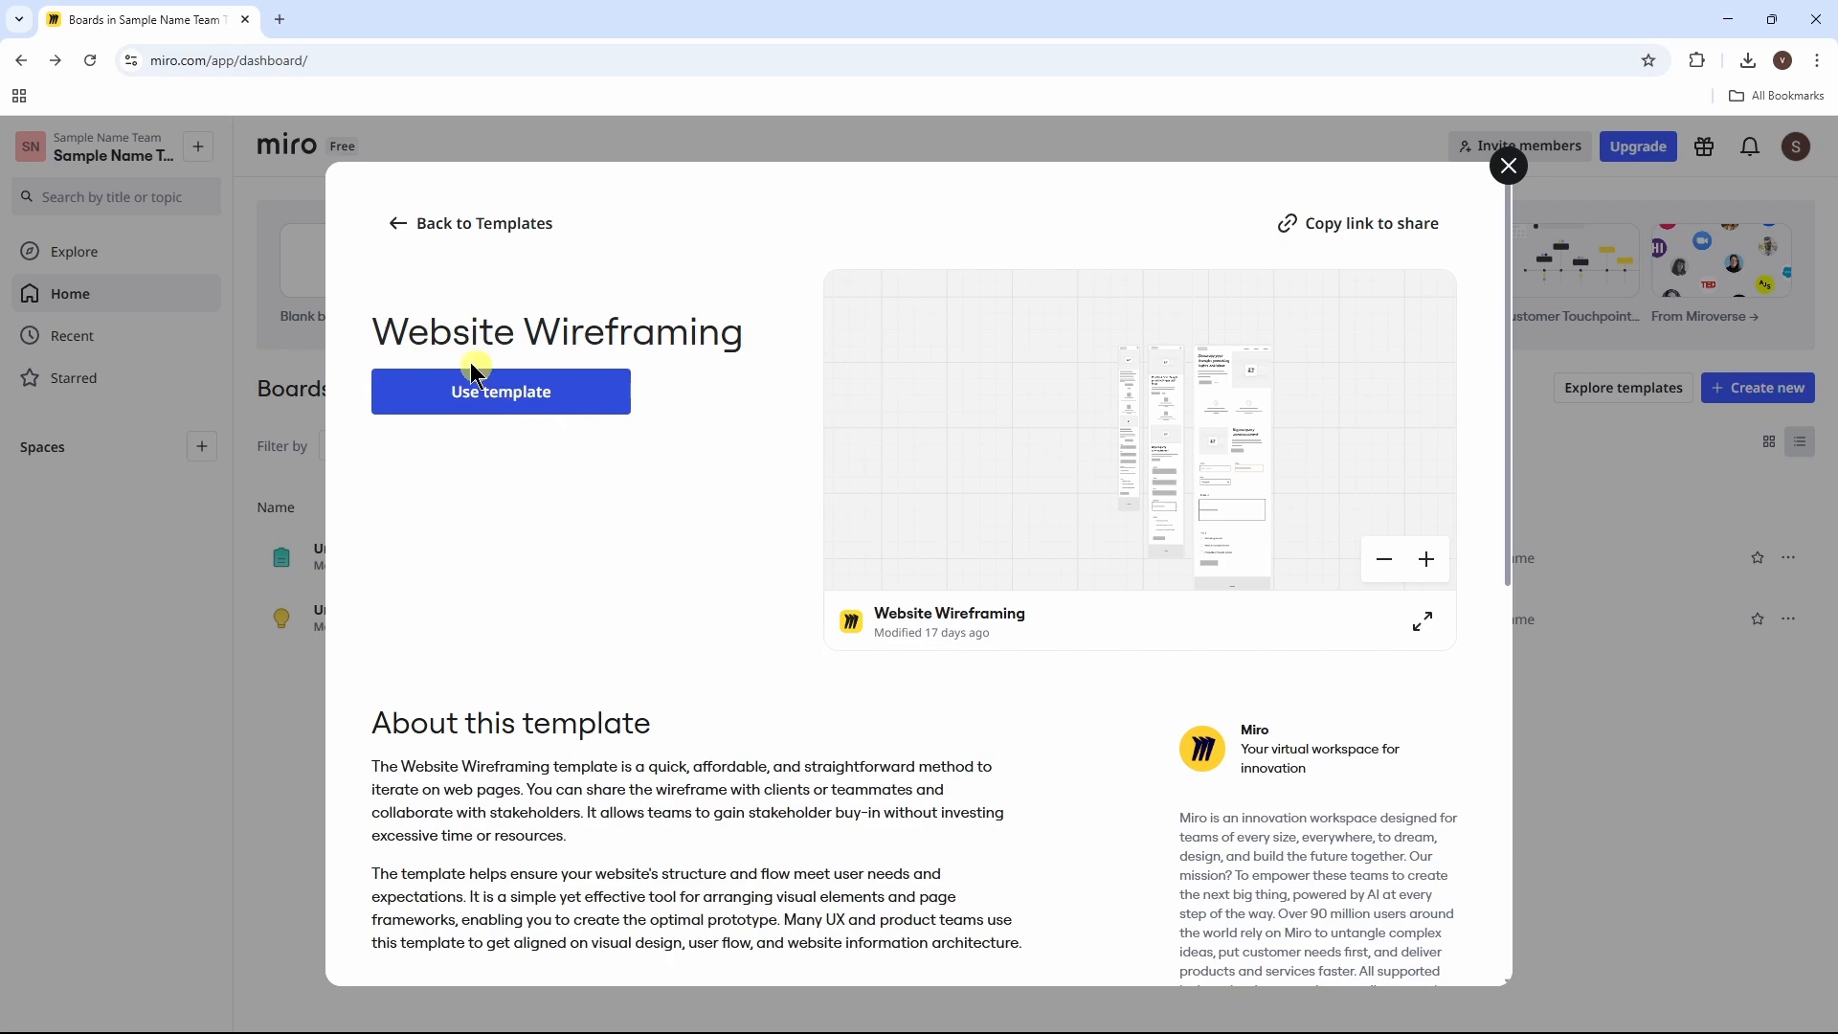
{"action": "left_click", "coordinate": [405, 228]}
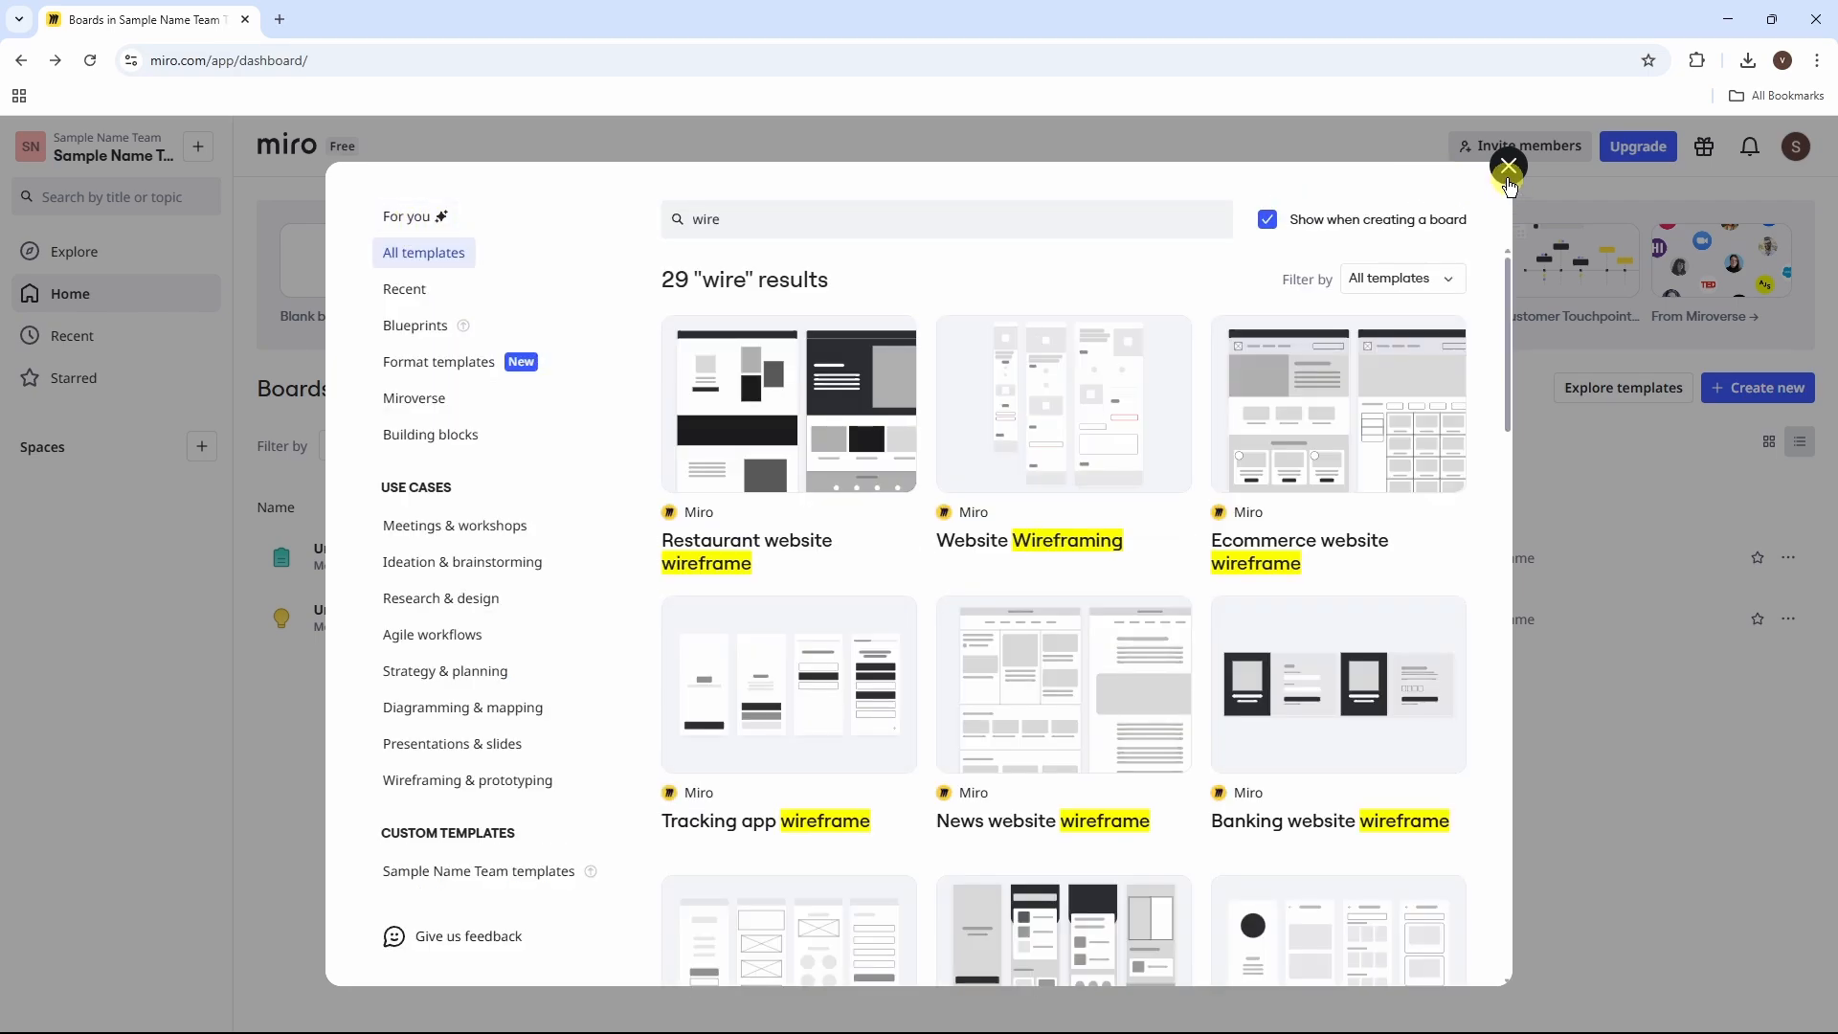
{"action": "left_click", "coordinate": [1508, 167]}
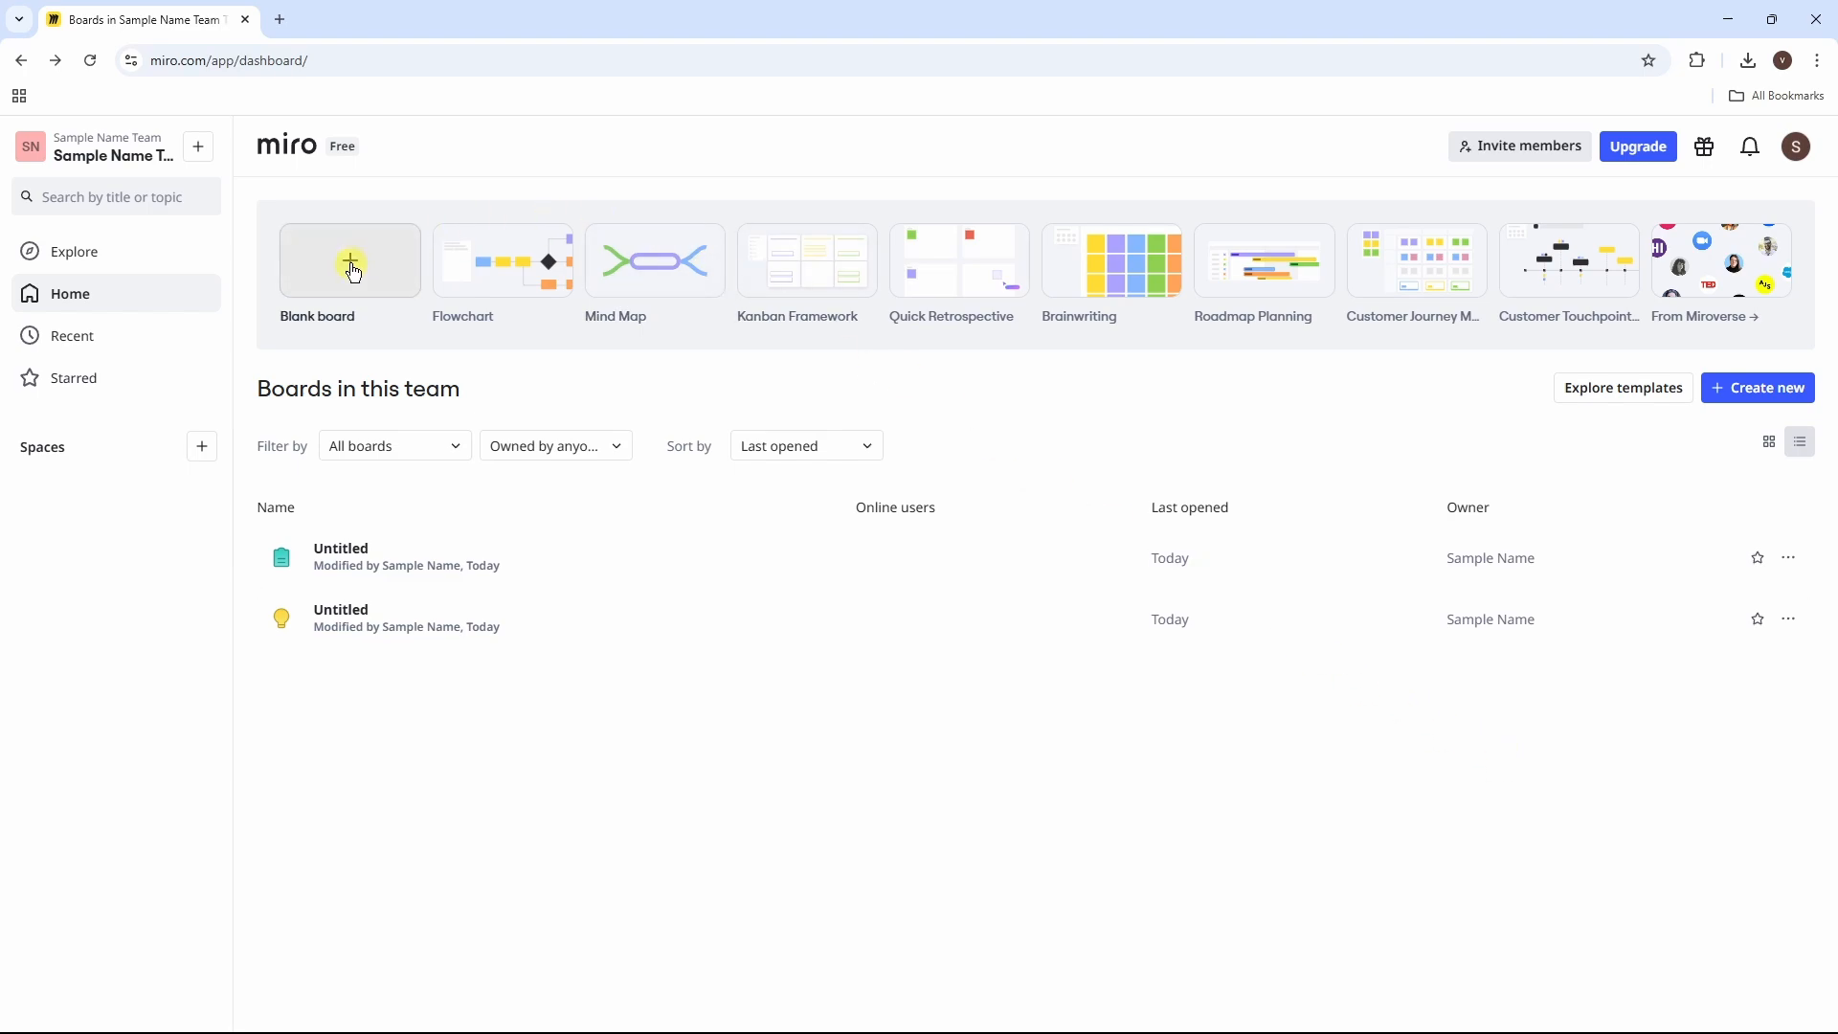
Step: Create a blank board and search its template library for "wire"
{"action": "left_click", "coordinate": [370, 283]}
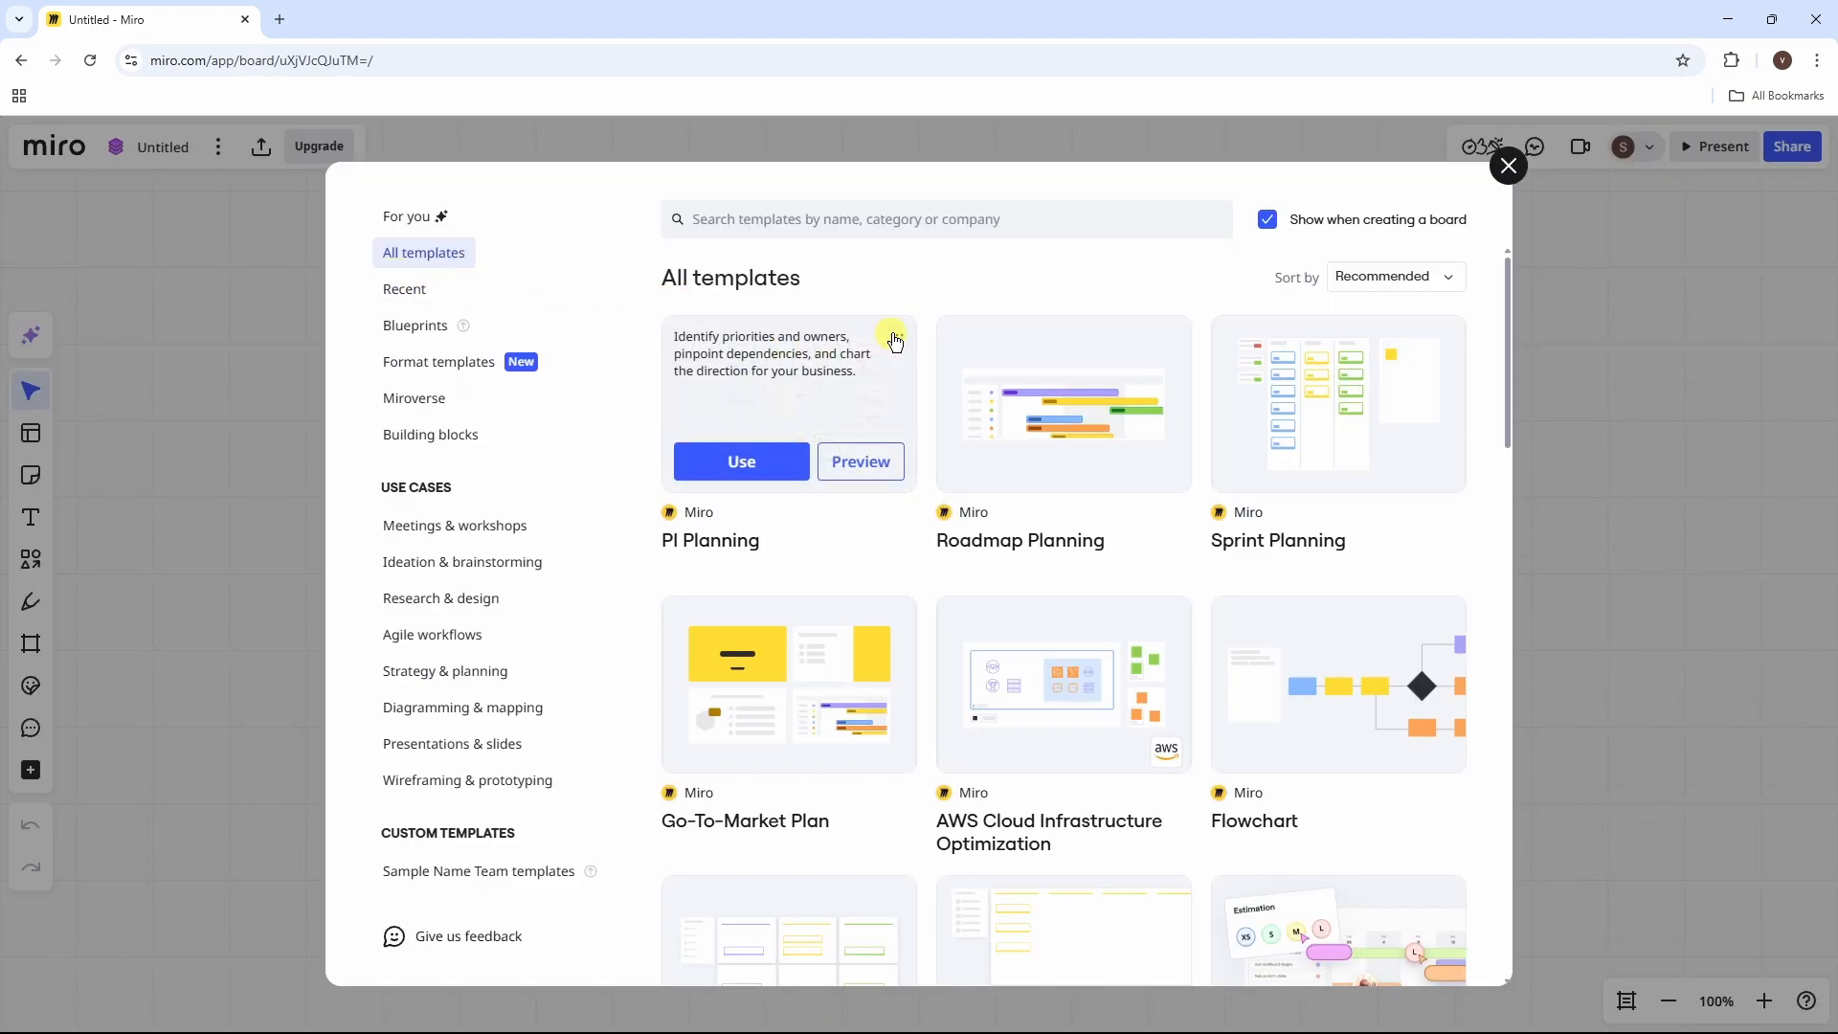
{"action": "left_click", "coordinate": [954, 226]}
{"action": "type", "text": "w"}
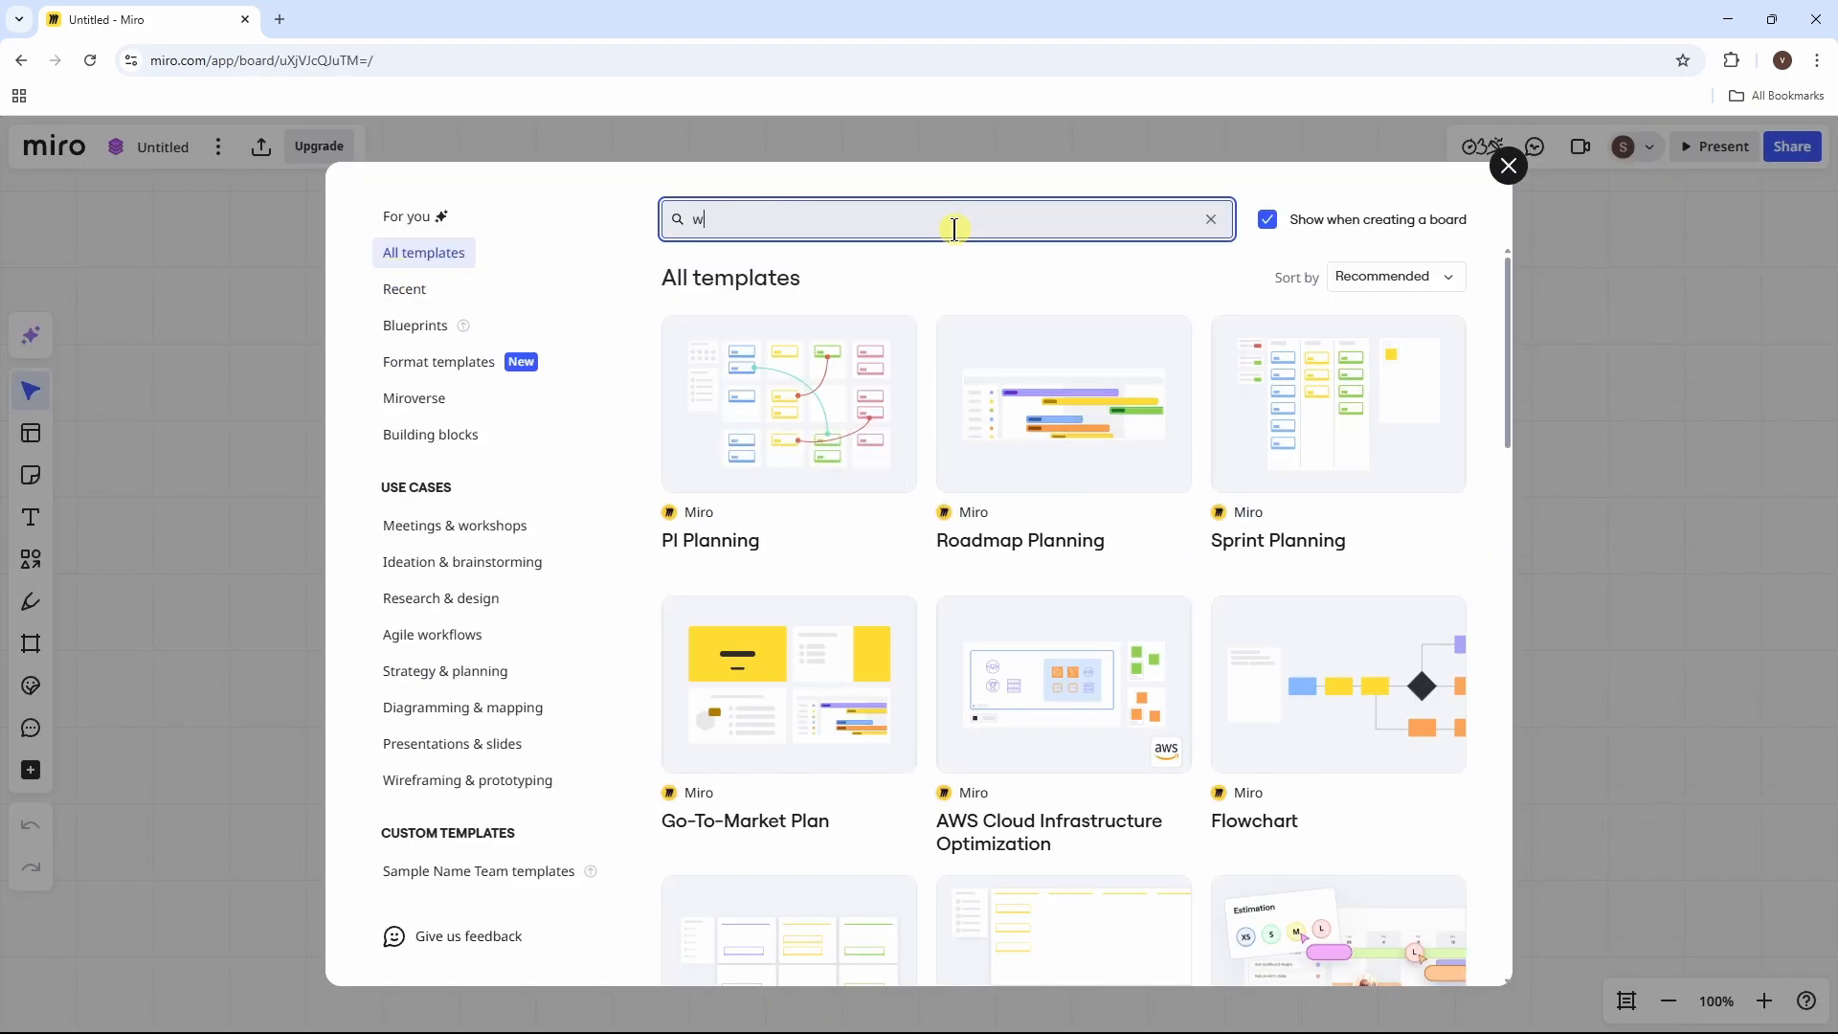
{"action": "type", "text": "ire"}
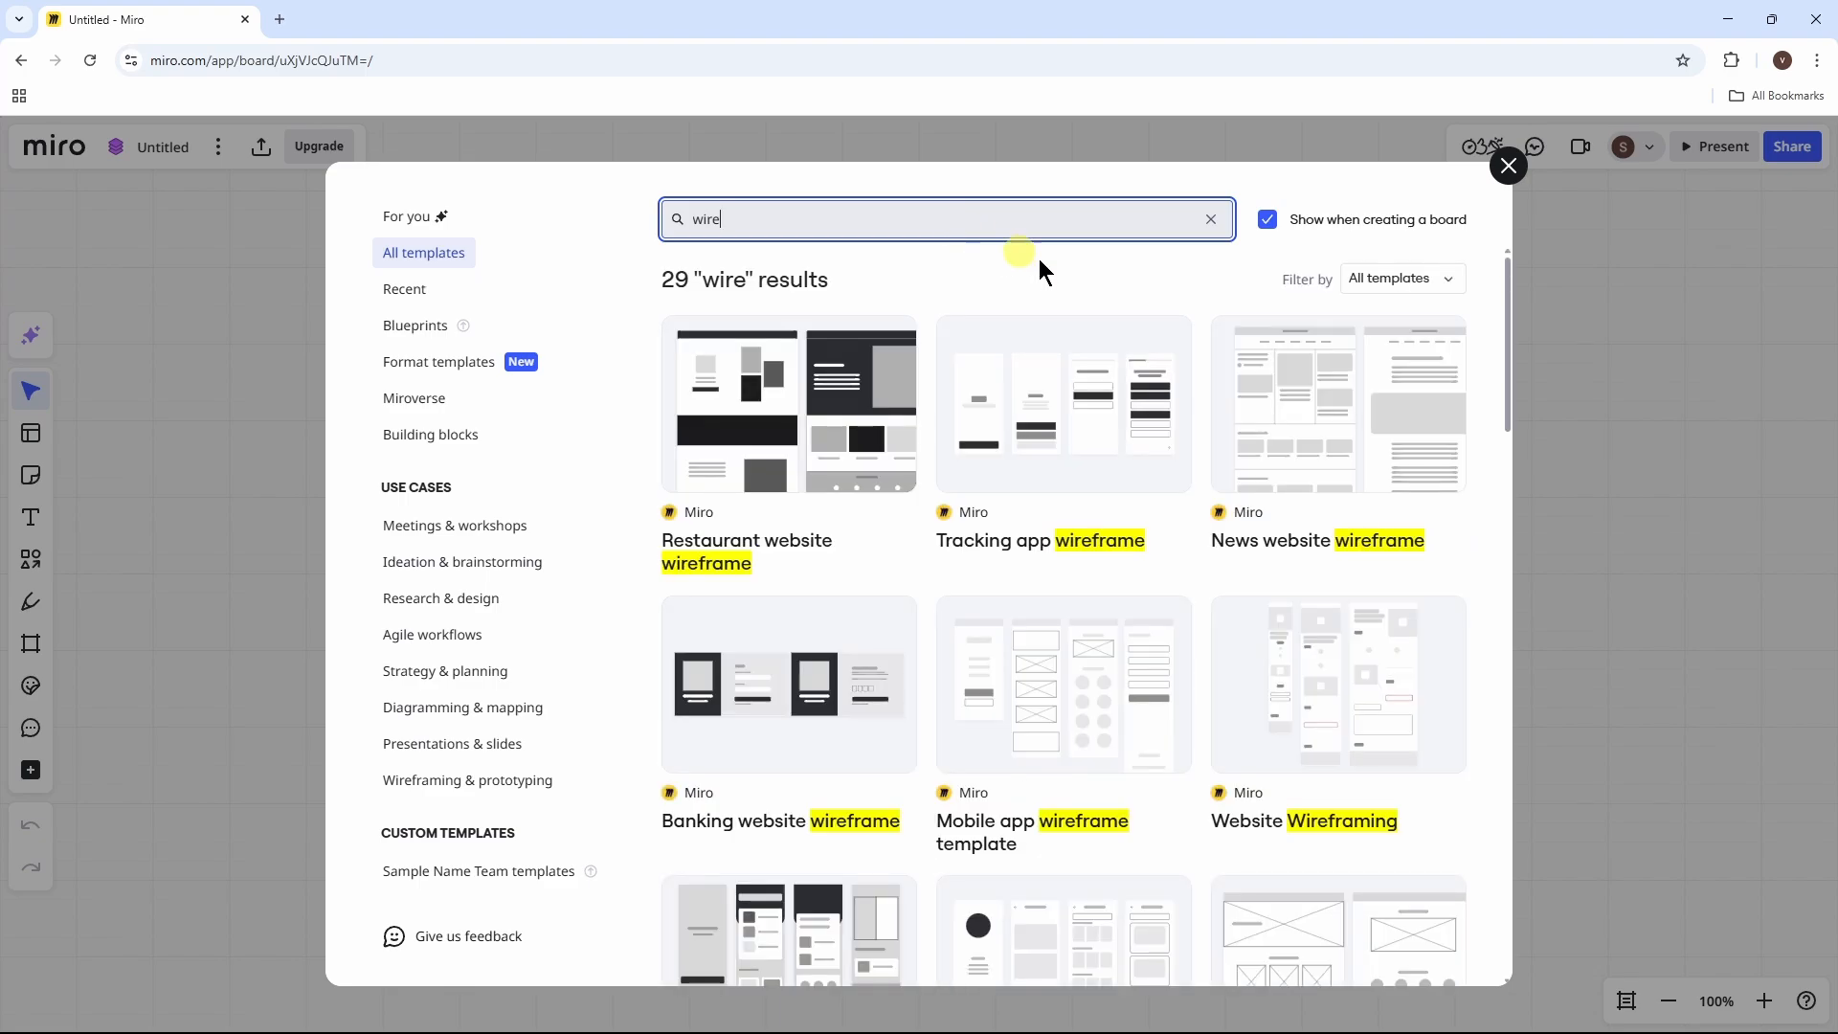
Step: Preview the Mobile app wireframe template up close and add it to the board
{"action": "mouse_move", "coordinate": [1149, 756]}
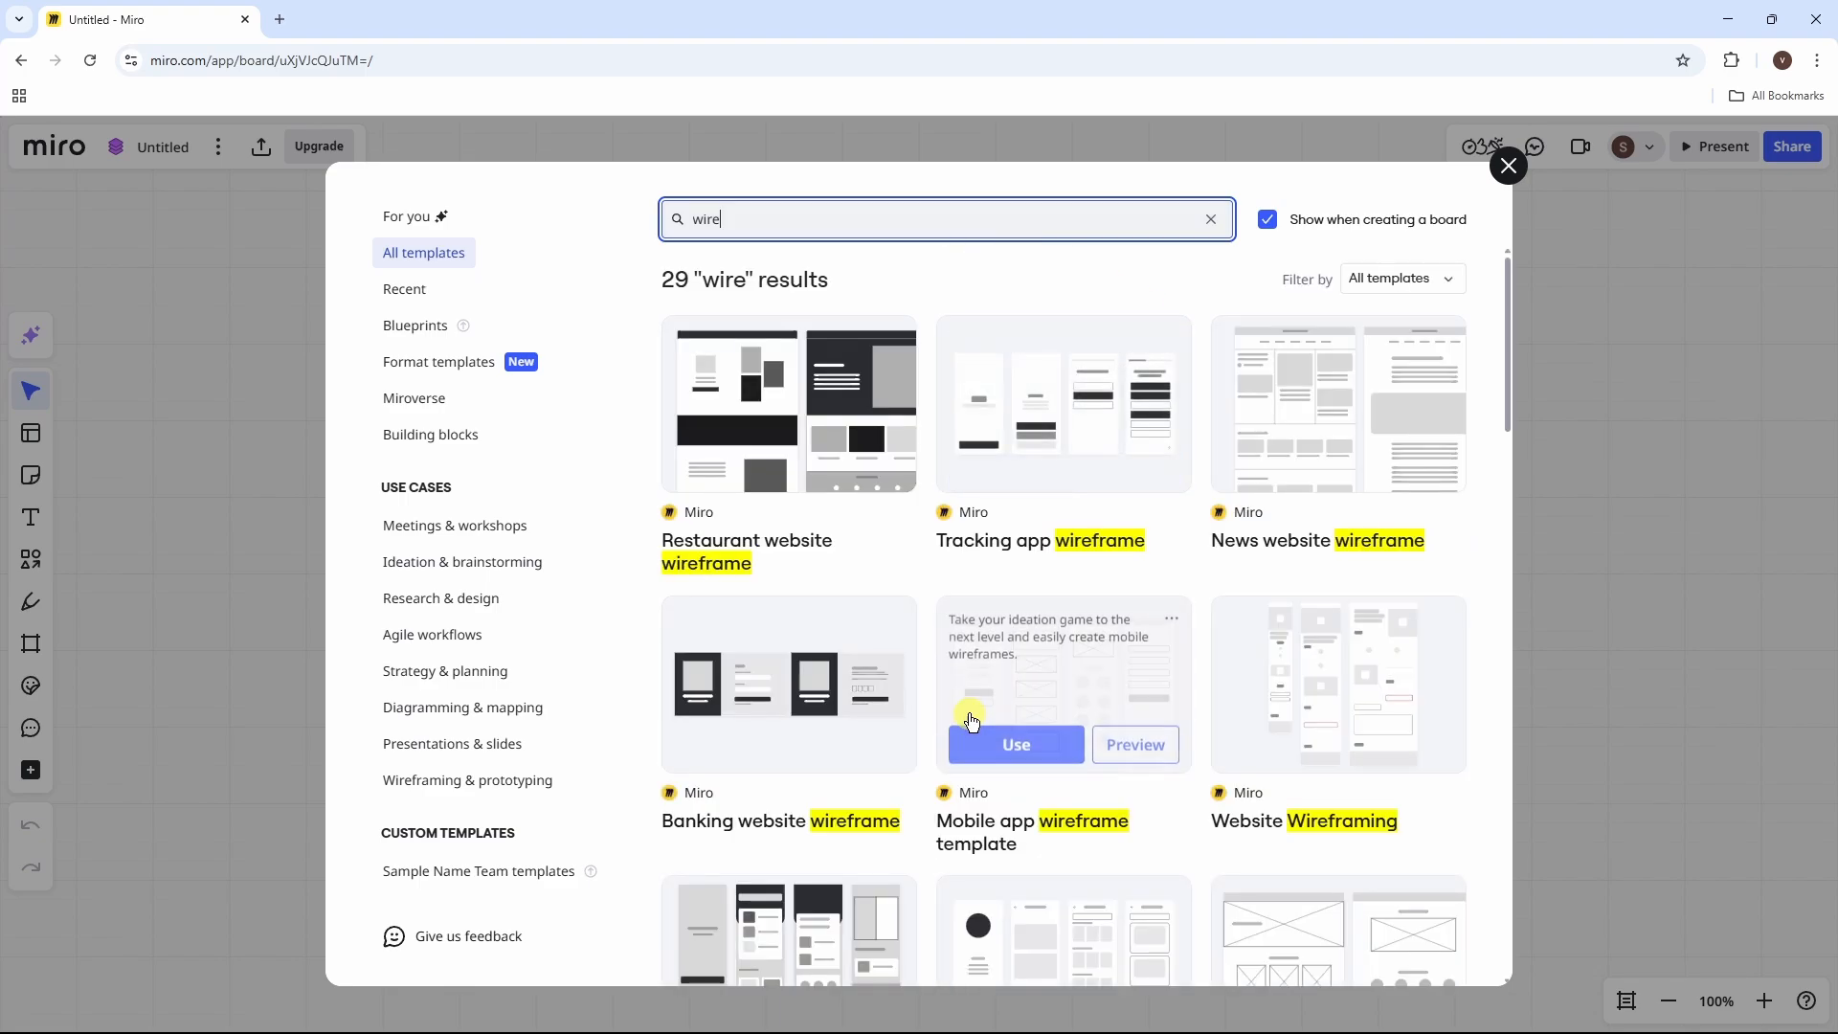
{"action": "left_click", "coordinate": [1142, 743]}
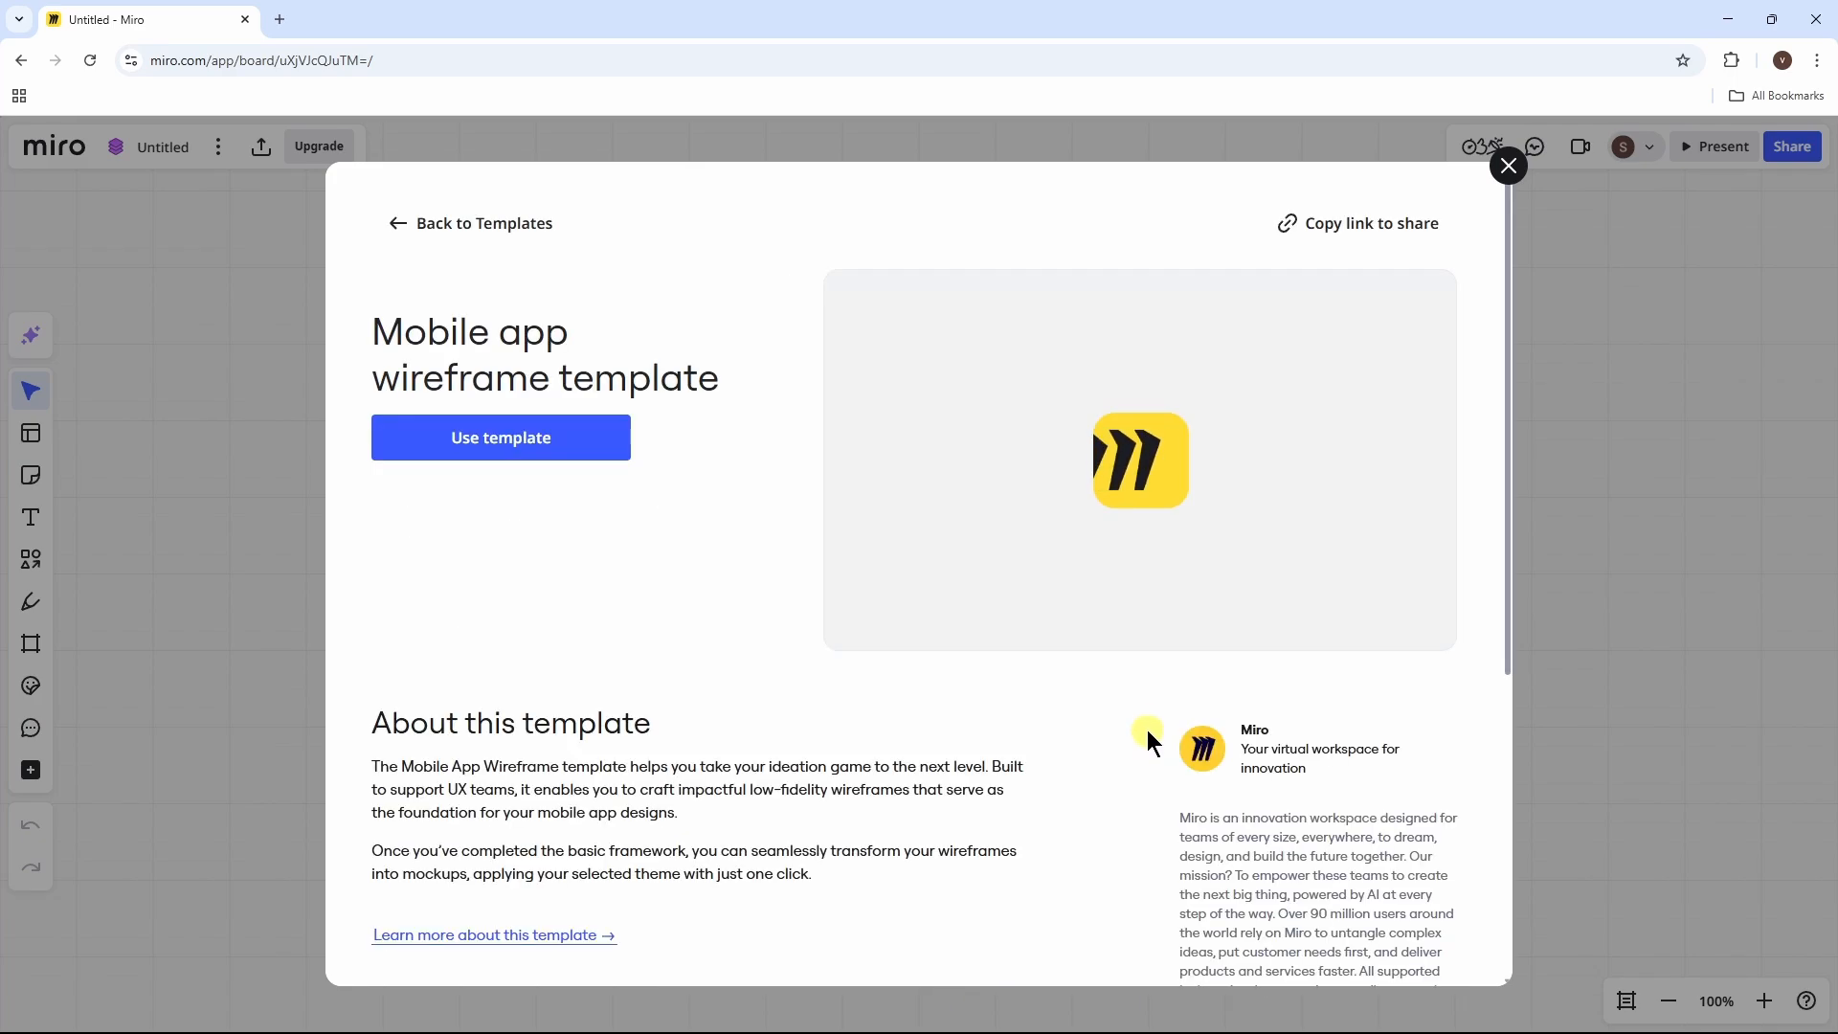
{"action": "left_click_drag", "start_coordinate": [1506, 423], "coordinate": [1502, 520]}
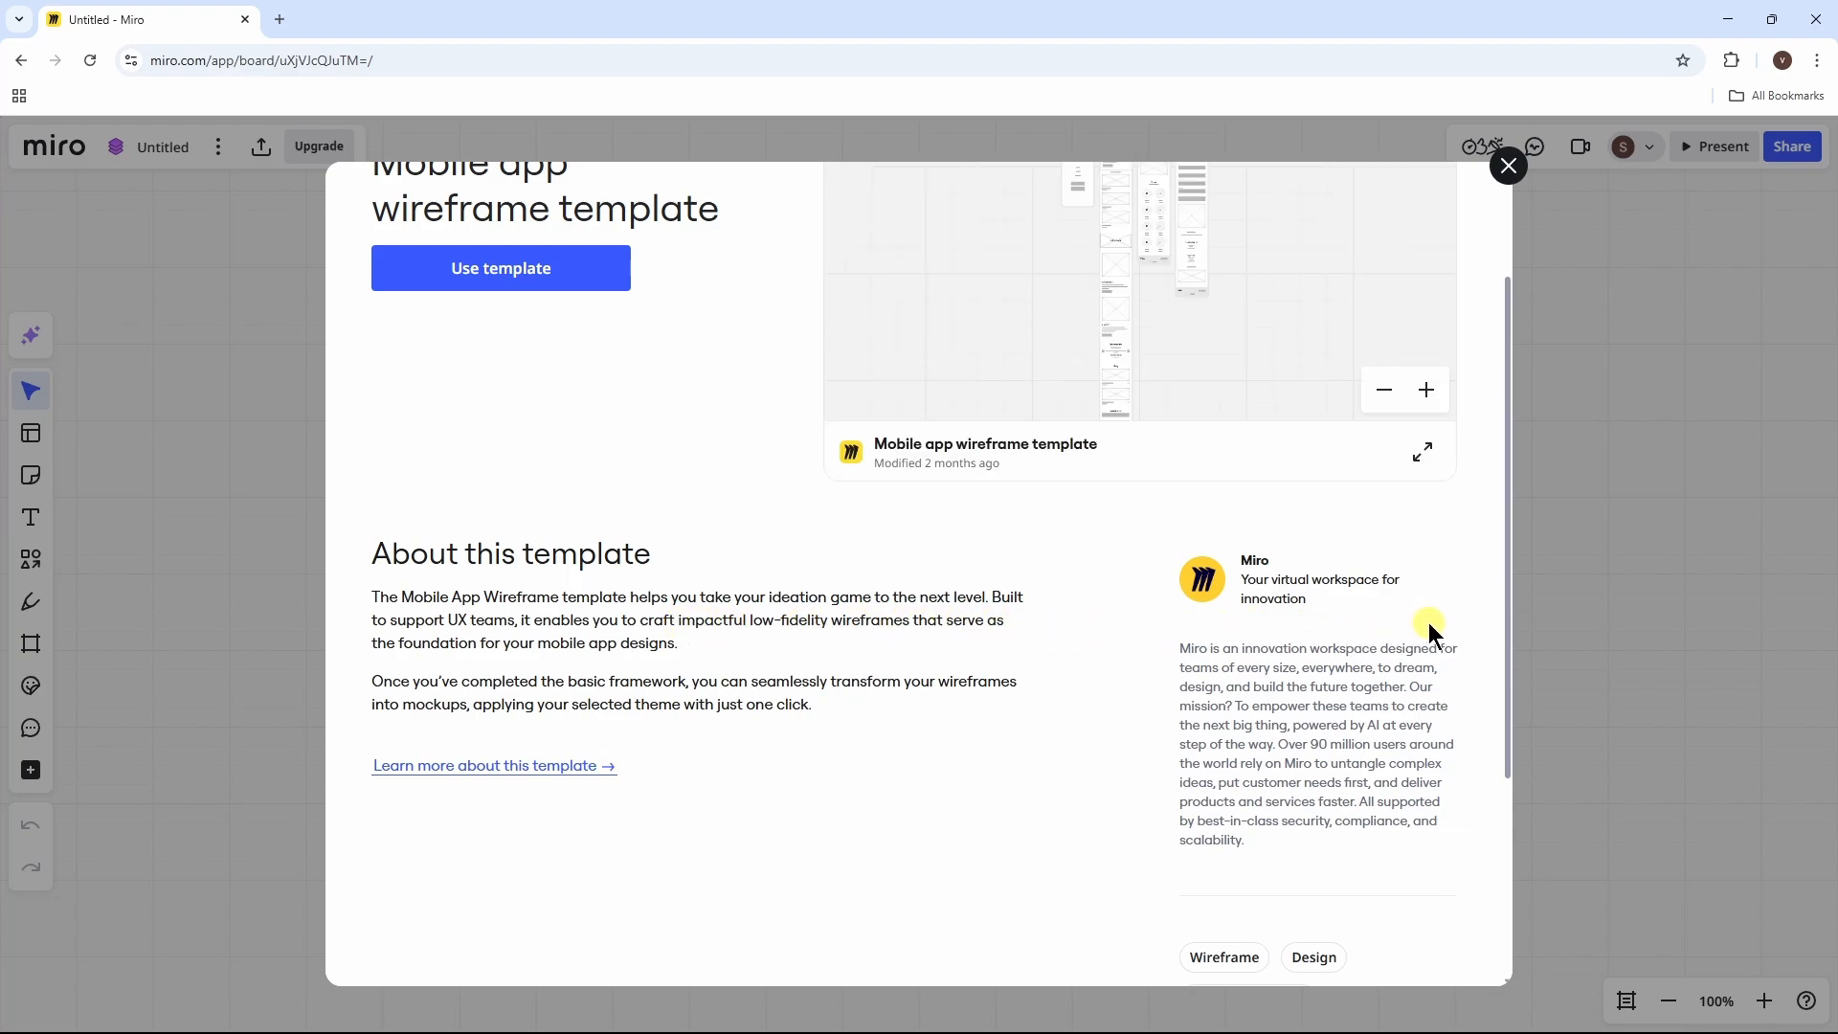
{"action": "left_click_drag", "start_coordinate": [1504, 622], "coordinate": [1516, 483]}
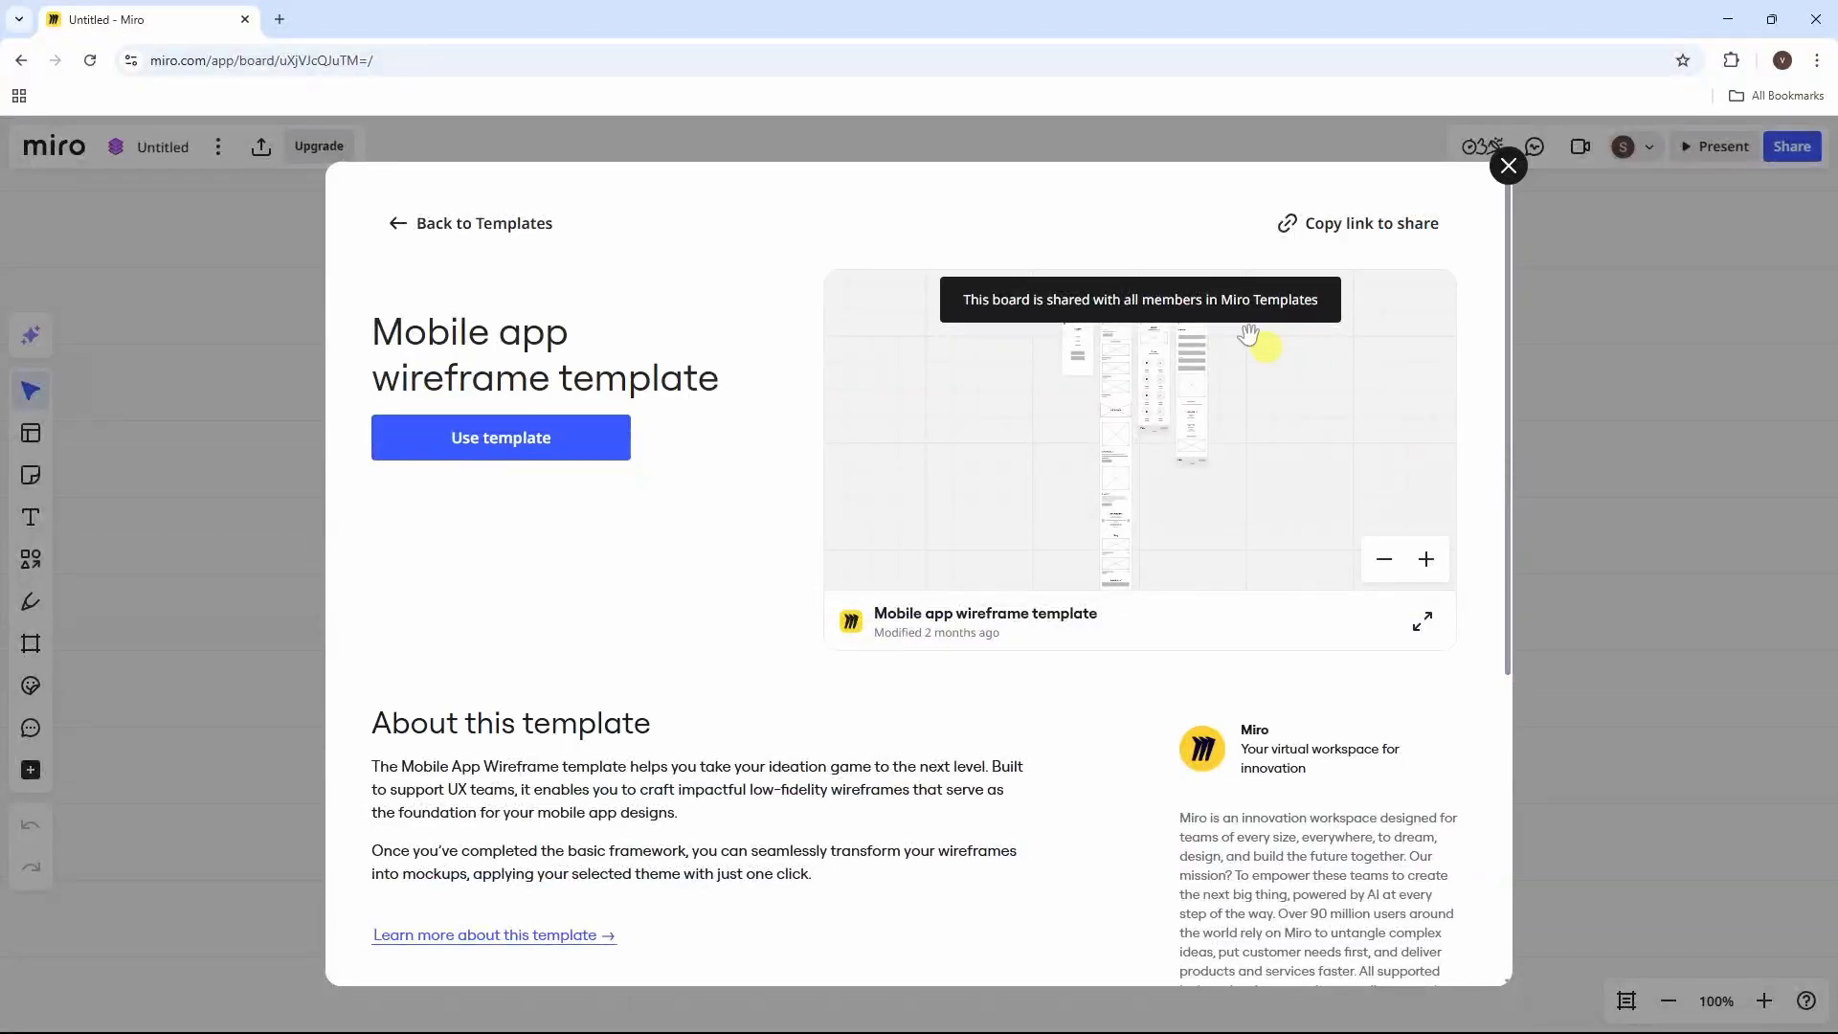
{"action": "left_click", "coordinate": [1426, 560]}
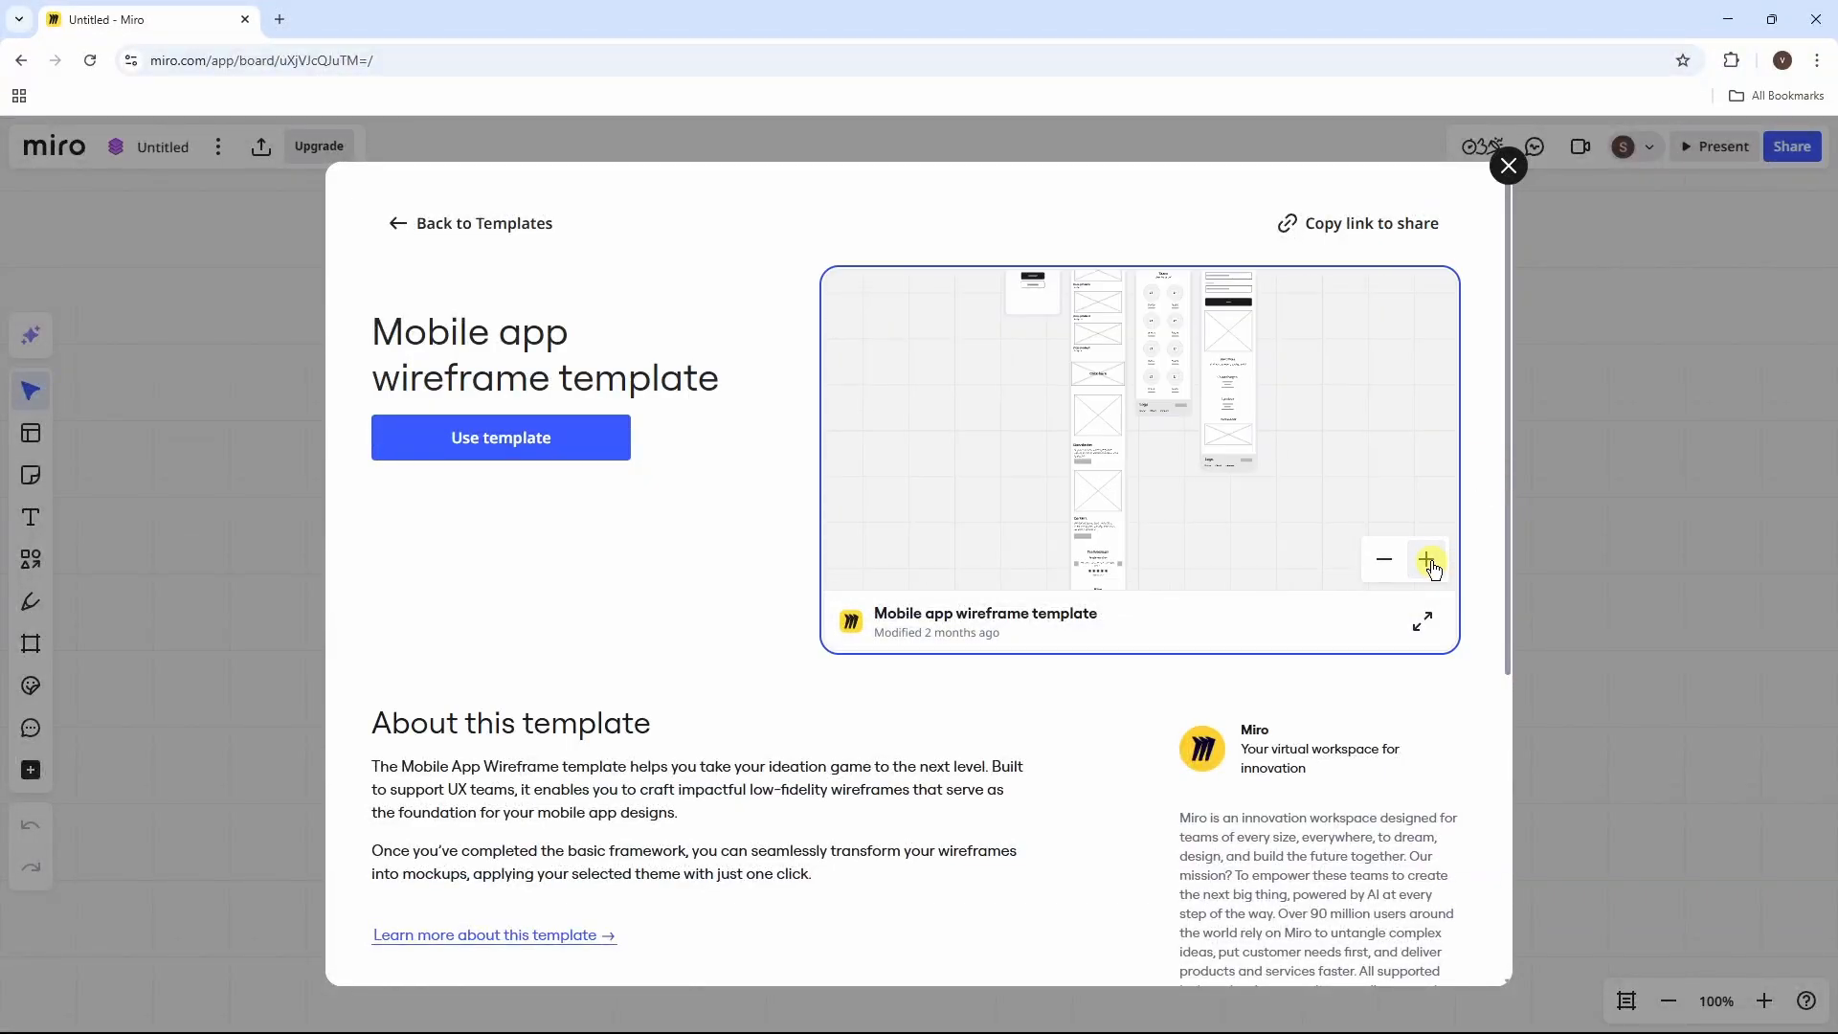
{"action": "left_click", "coordinate": [1426, 559]}
{"action": "left_click", "coordinate": [1426, 560]}
{"action": "mouse_move", "coordinate": [1156, 450]}
{"action": "left_mouse_down"}
{"action": "mouse_move", "coordinate": [1279, 698]}
{"action": "mouse_move", "coordinate": [1176, 480]}
{"action": "left_mouse_up"}
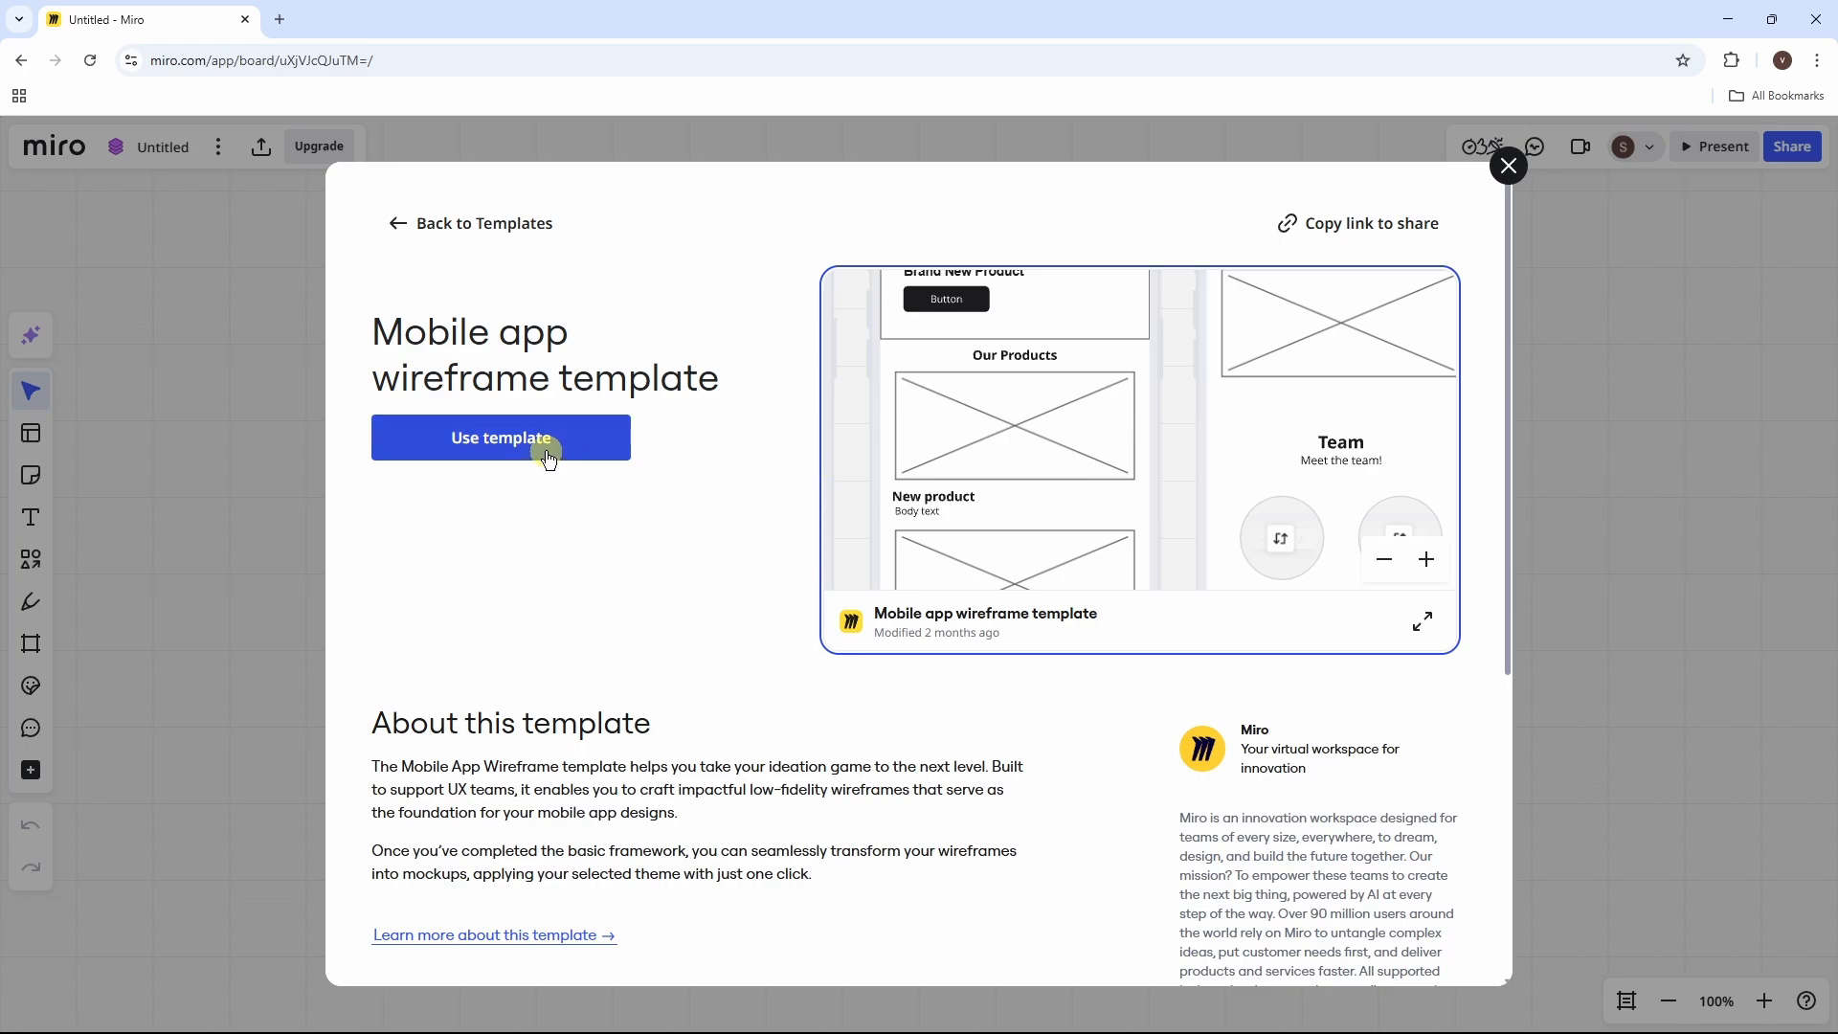
{"action": "left_click", "coordinate": [446, 450]}
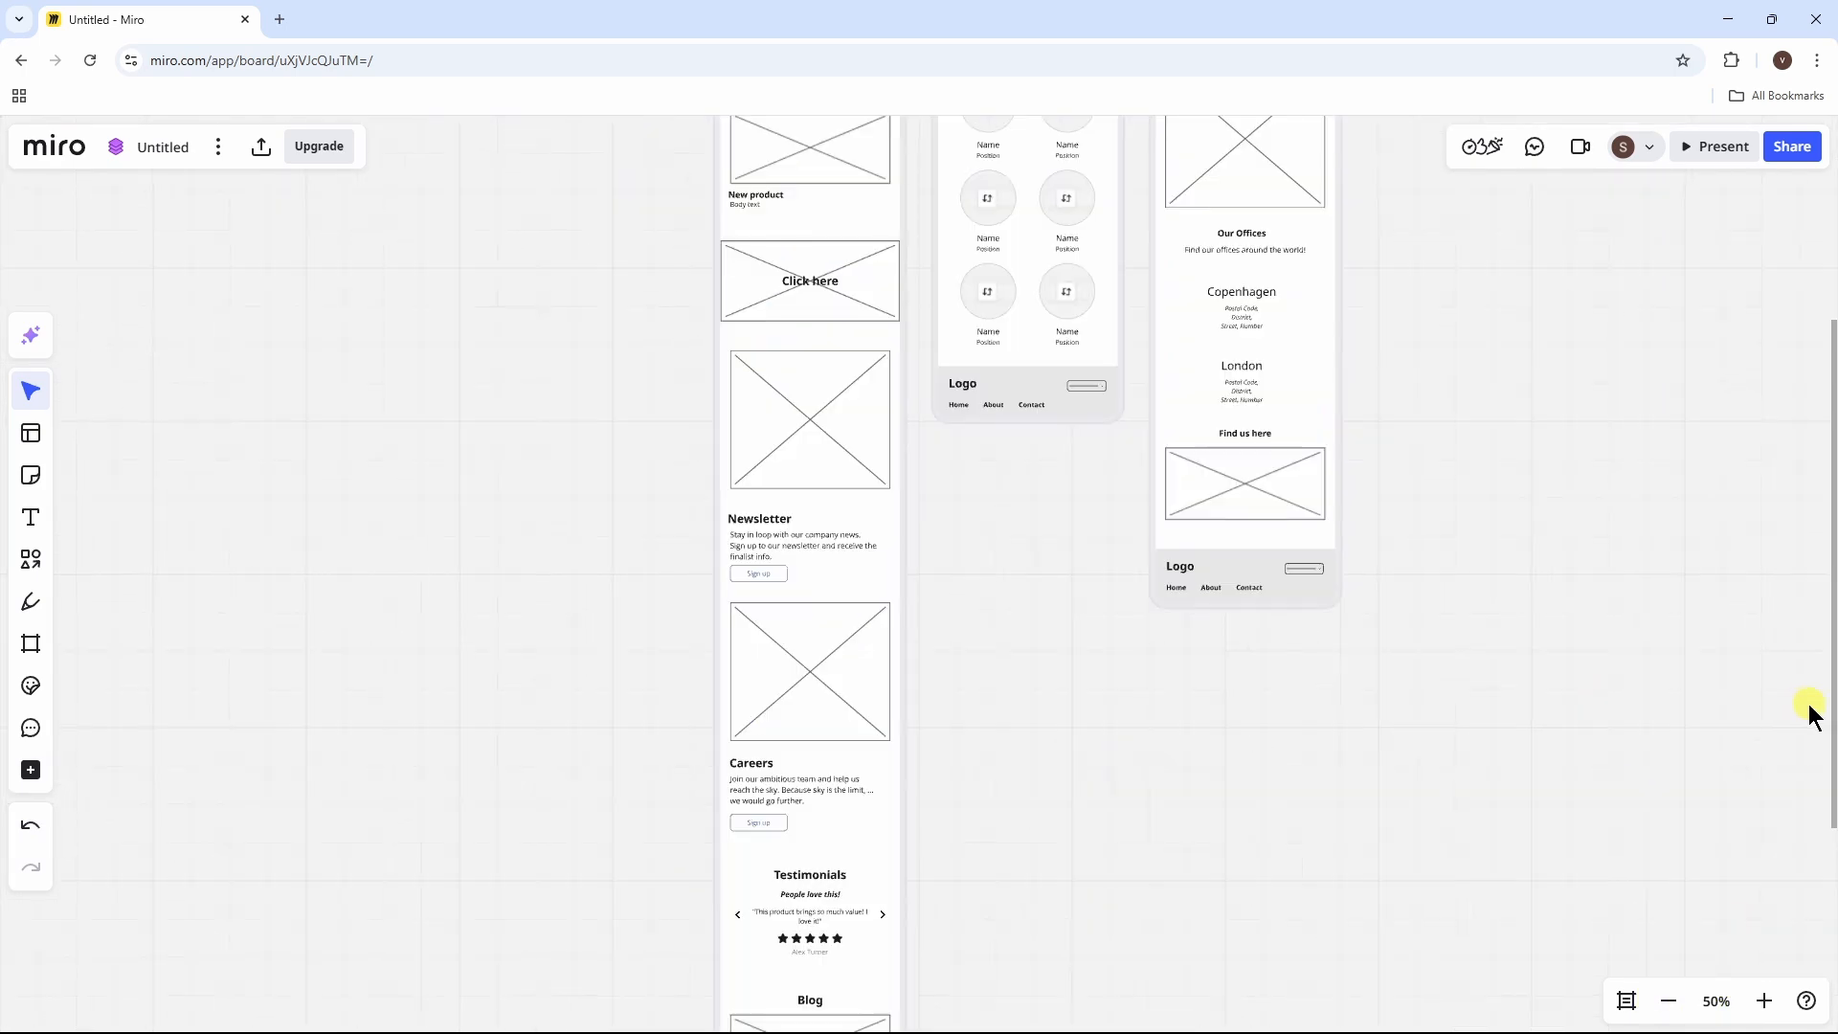
Step: Replace the Logo heading on Screen 16 with the text "dsada"
{"action": "left_click_drag", "start_coordinate": [1832, 706], "coordinate": [1823, 383]}
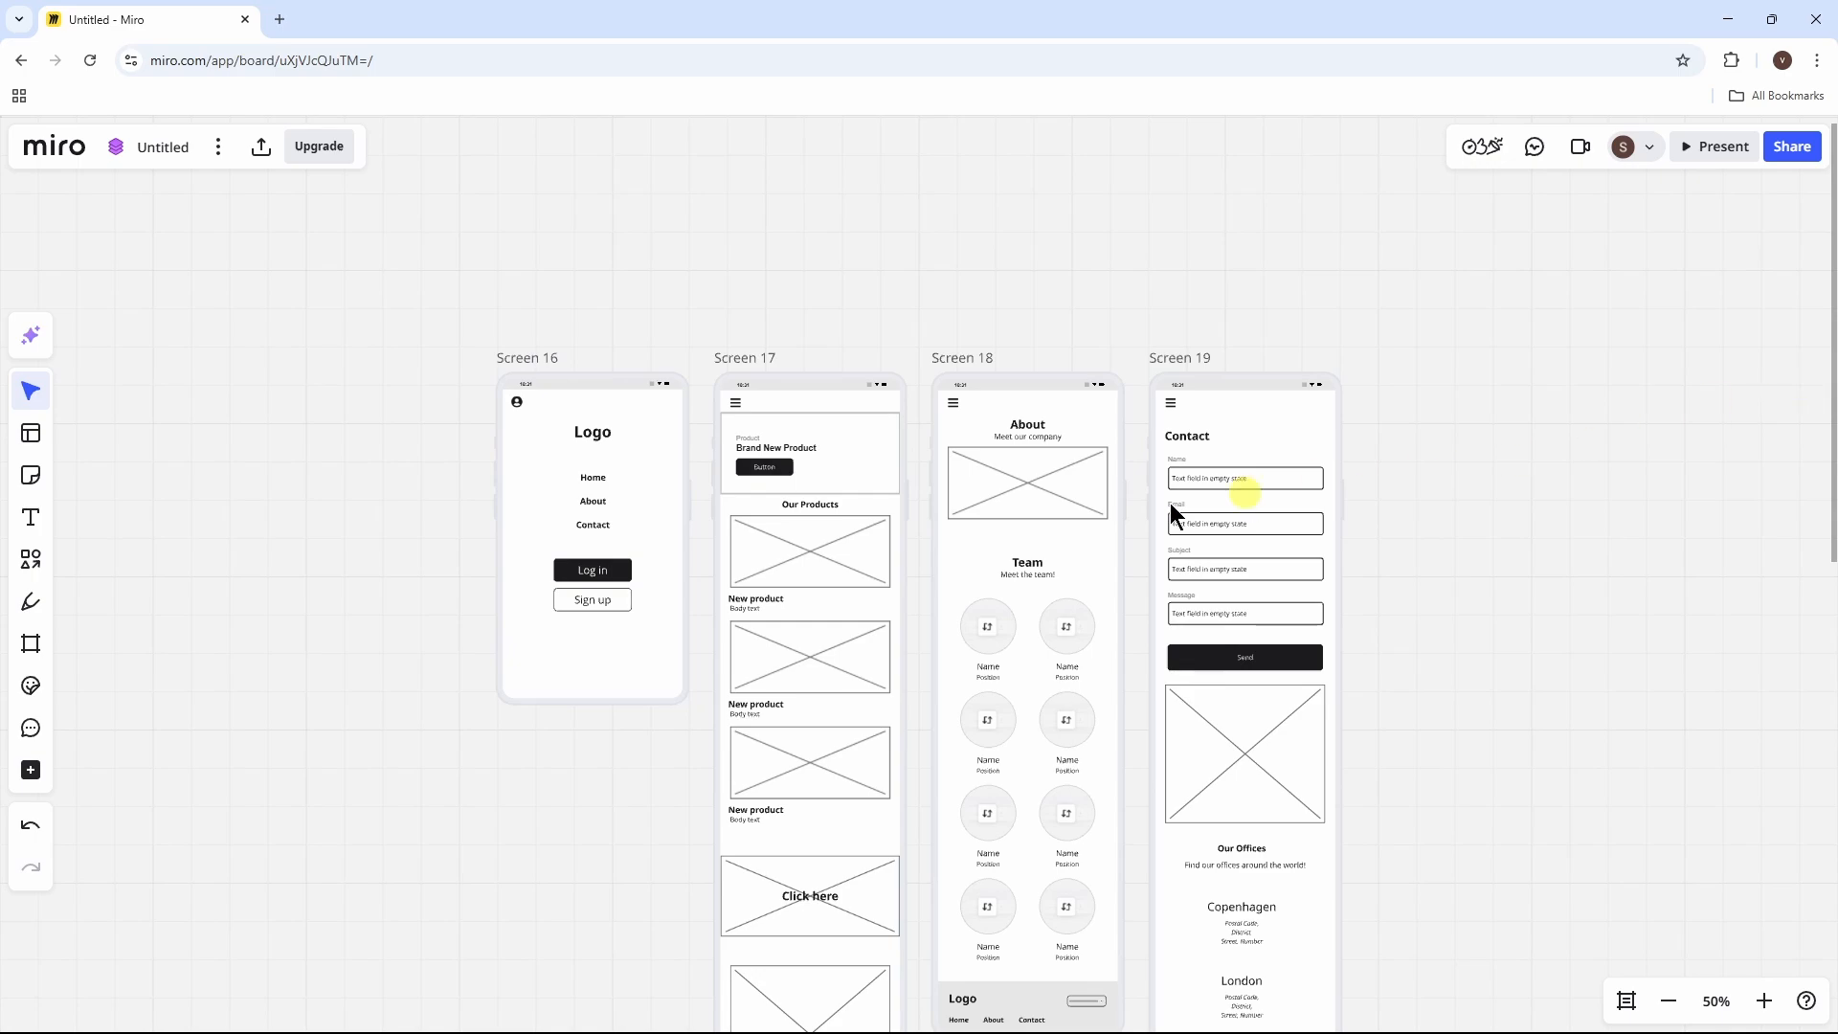
{"action": "scroll", "coordinate": [593, 502], "scroll_direction": "up", "scroll_amount": 3}
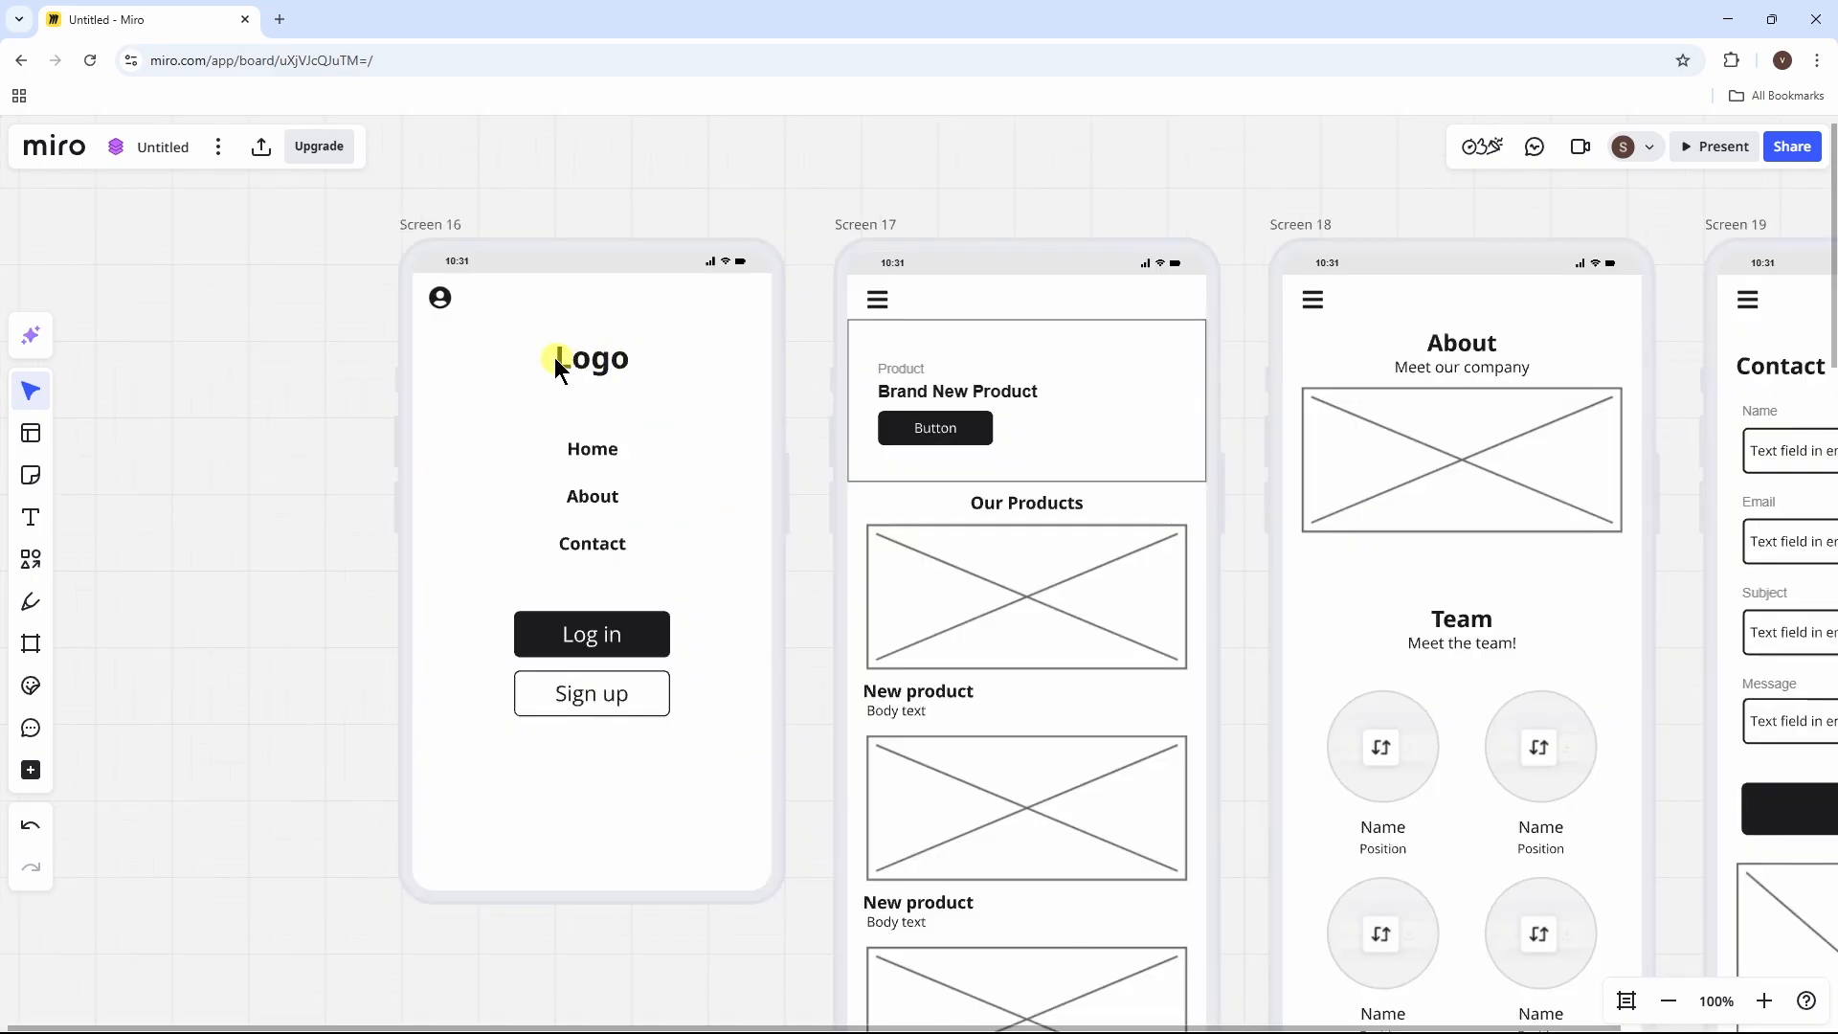
{"action": "left_click", "coordinate": [593, 367]}
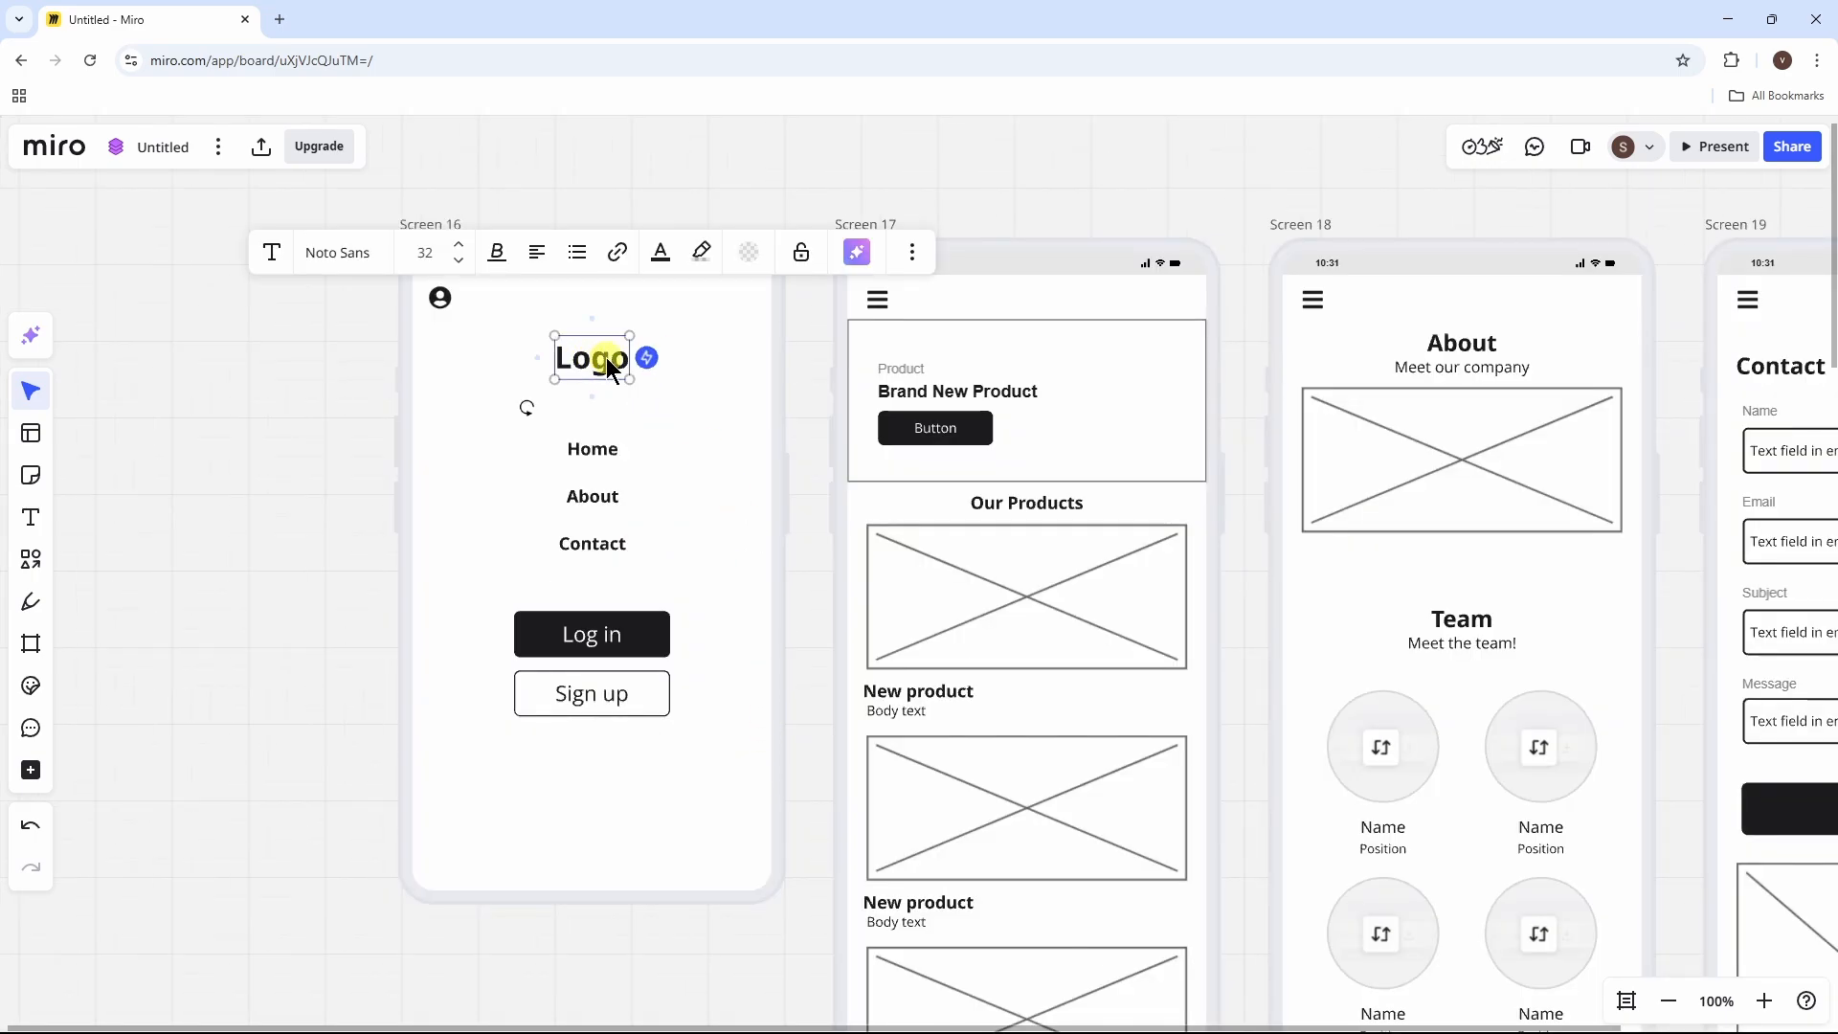
{"action": "double_click", "coordinate": [607, 358]}
{"action": "type", "text": "dsada"}
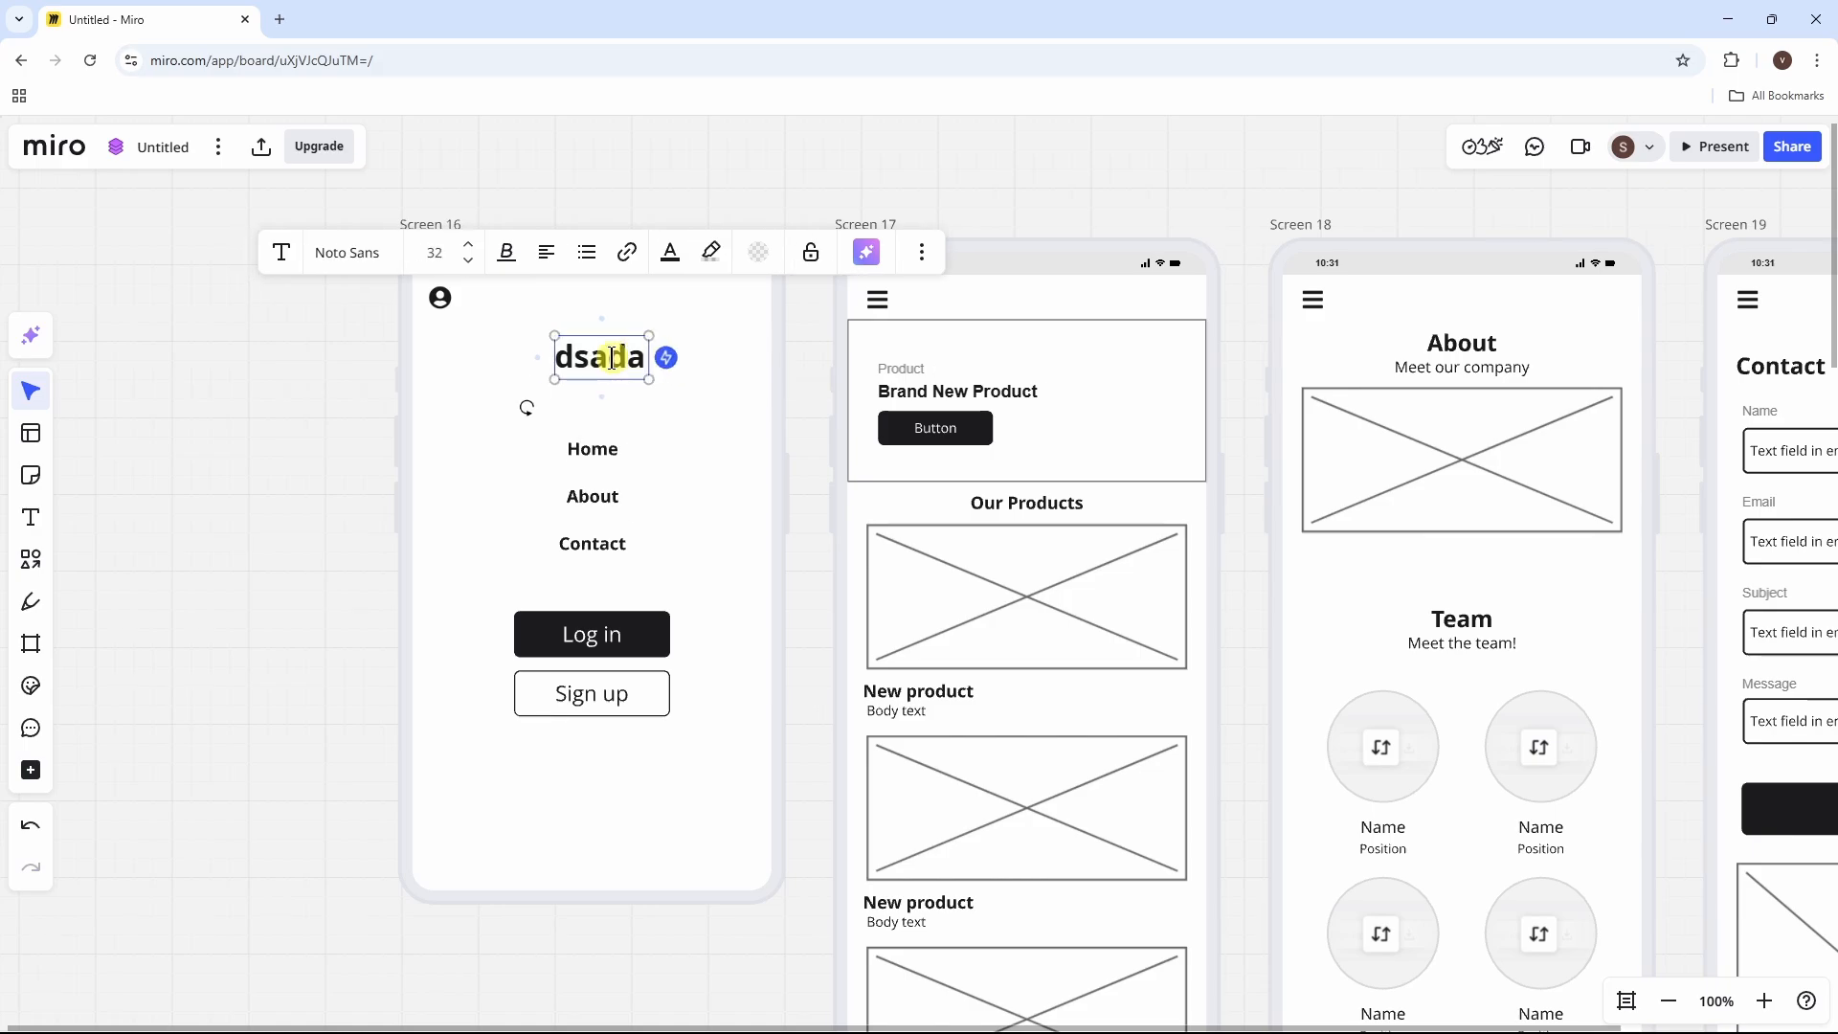
{"action": "left_click", "coordinate": [354, 559]}
Step: Change the label of the Log in button on Screen 16 to "dsda"
{"action": "left_click", "coordinate": [607, 638]}
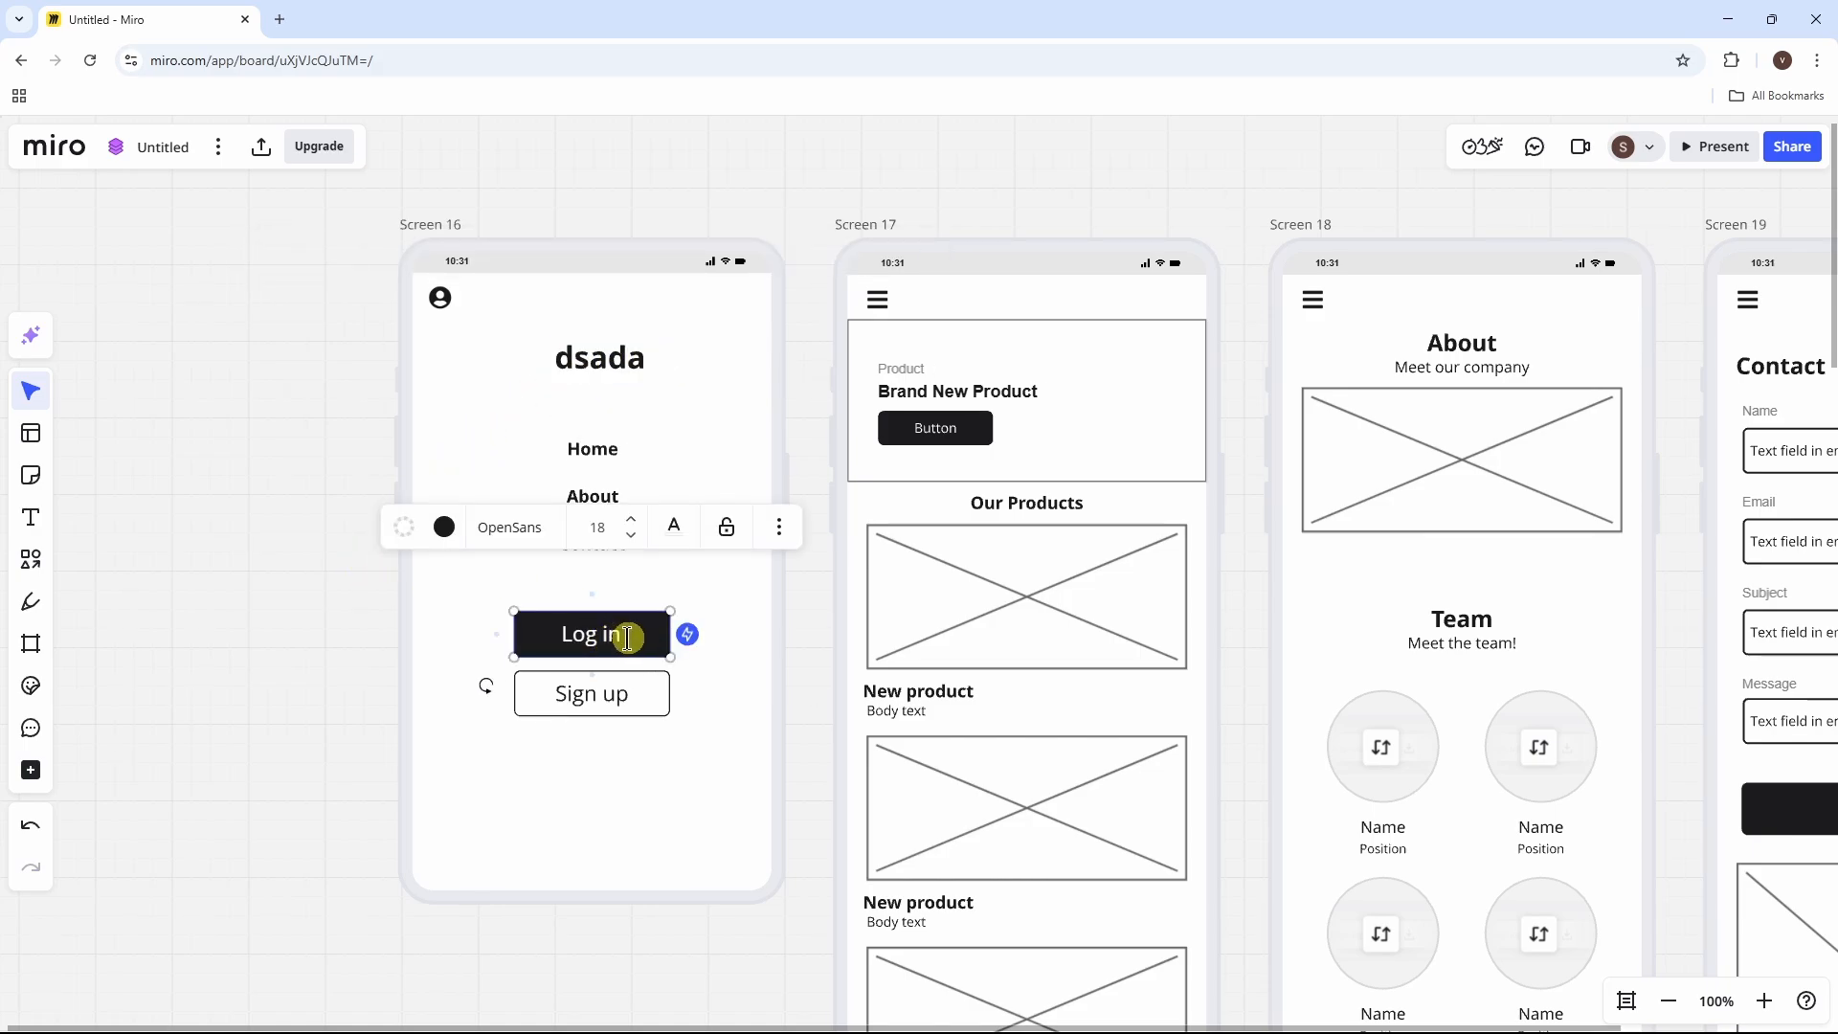
{"action": "double_click", "coordinate": [574, 634]}
{"action": "type", "text": "dsda"}
{"action": "left_click", "coordinate": [674, 928]}
Step: Shrink the first image placeholder under Our Products on Screen 17 to about two thirds of its width
{"action": "left_click", "coordinate": [1070, 613]}
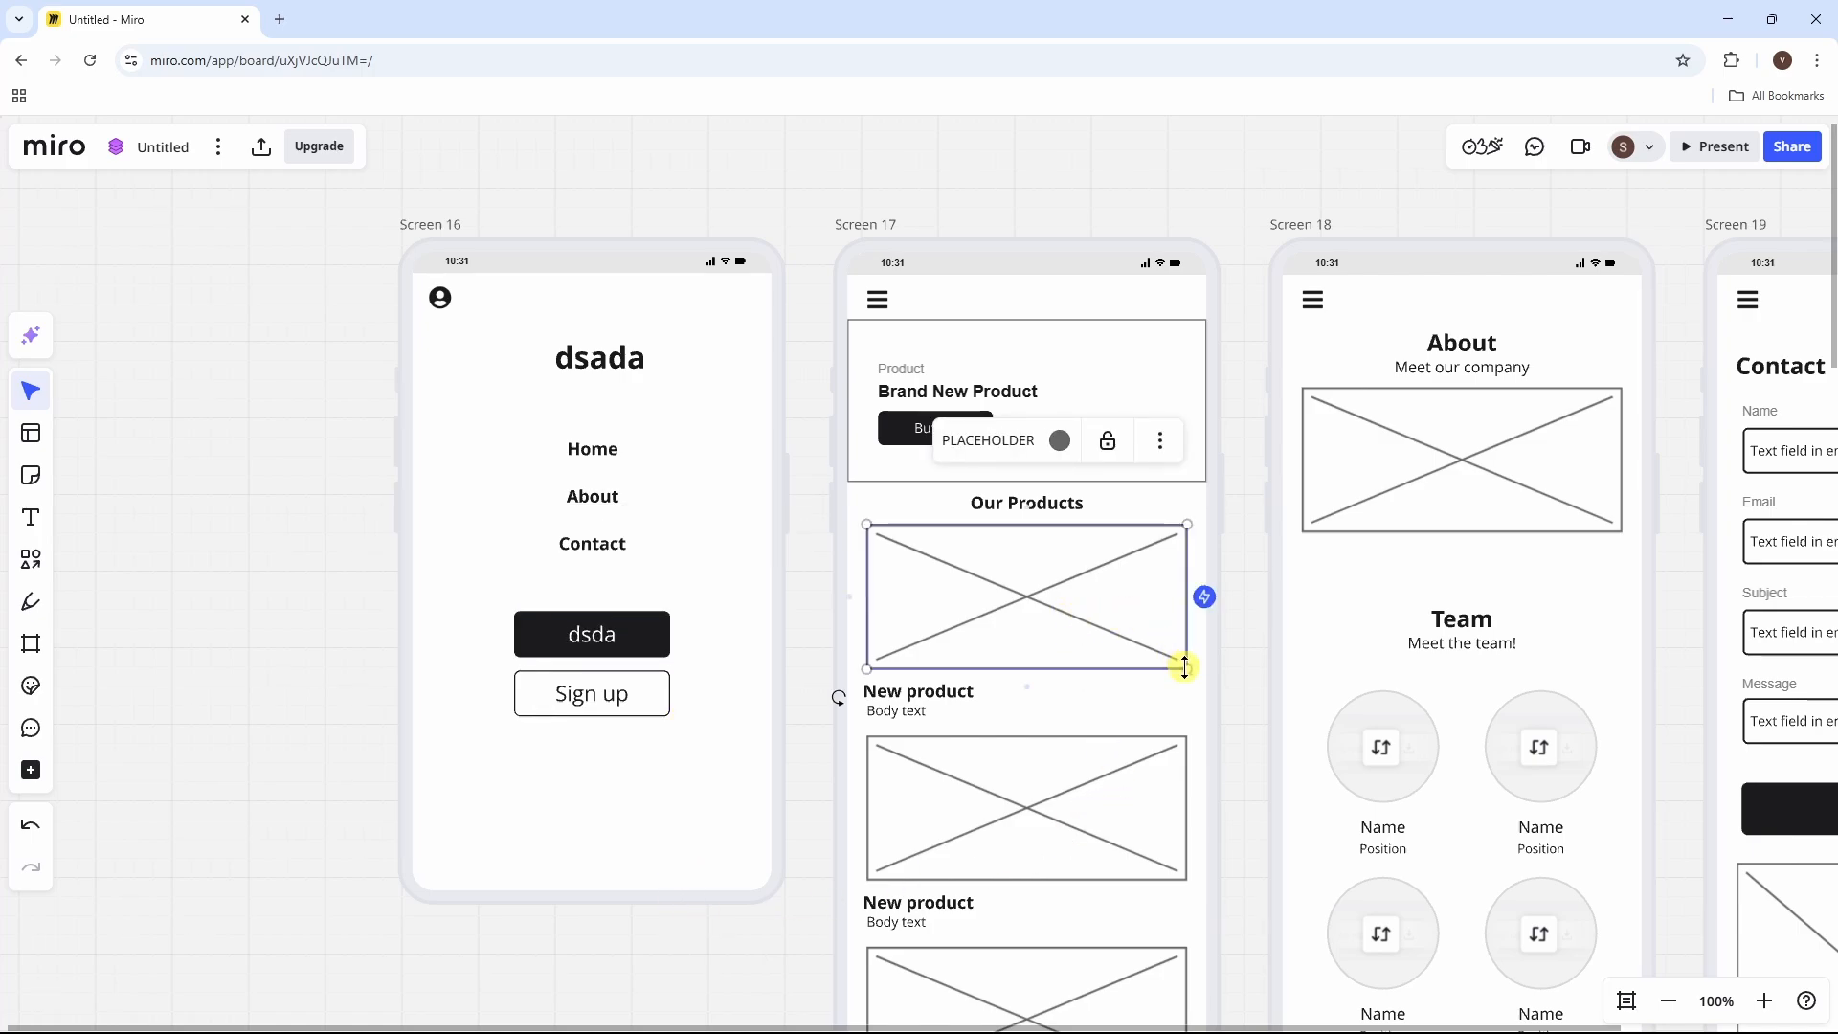
{"action": "left_click_drag", "start_coordinate": [1177, 665], "coordinate": [1083, 623]}
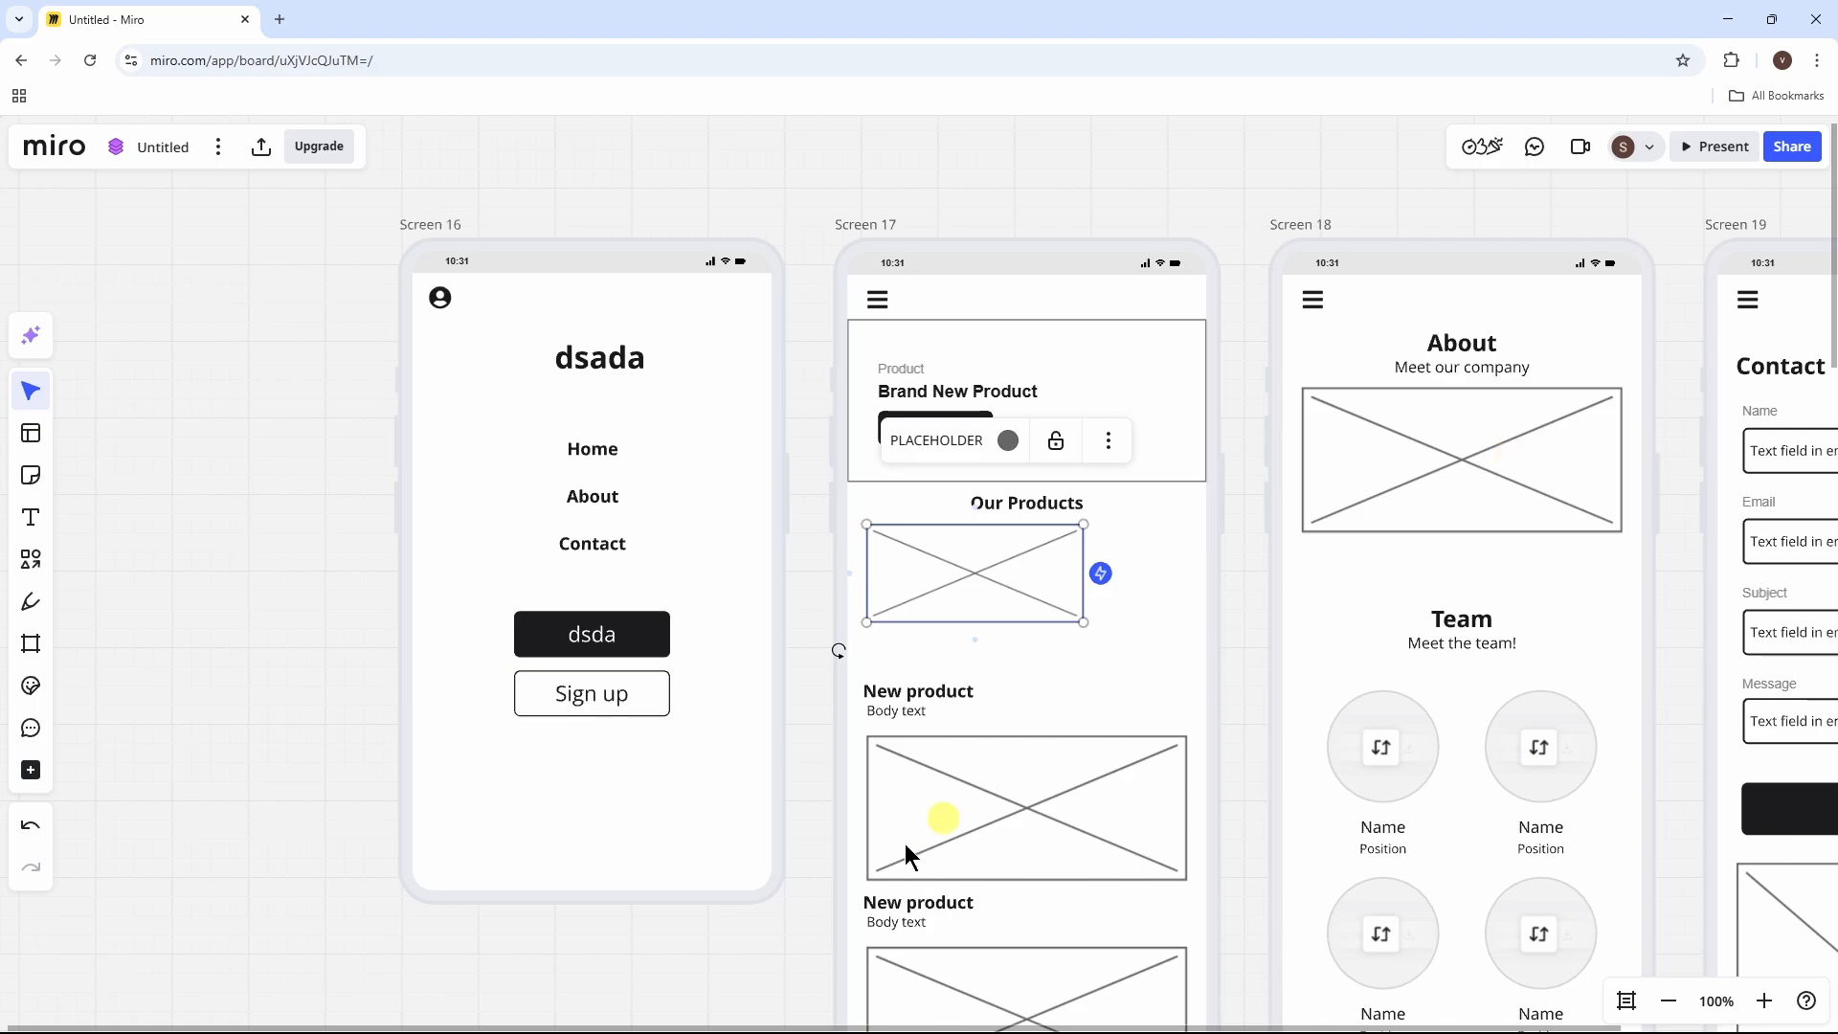
Step: Search the tools for "pro" and open the Prototyping library over an empty area of the board beyond the template screens
{"action": "left_click", "coordinate": [762, 956]}
{"action": "left_click_drag", "start_coordinate": [1484, 549], "coordinate": [526, 578]}
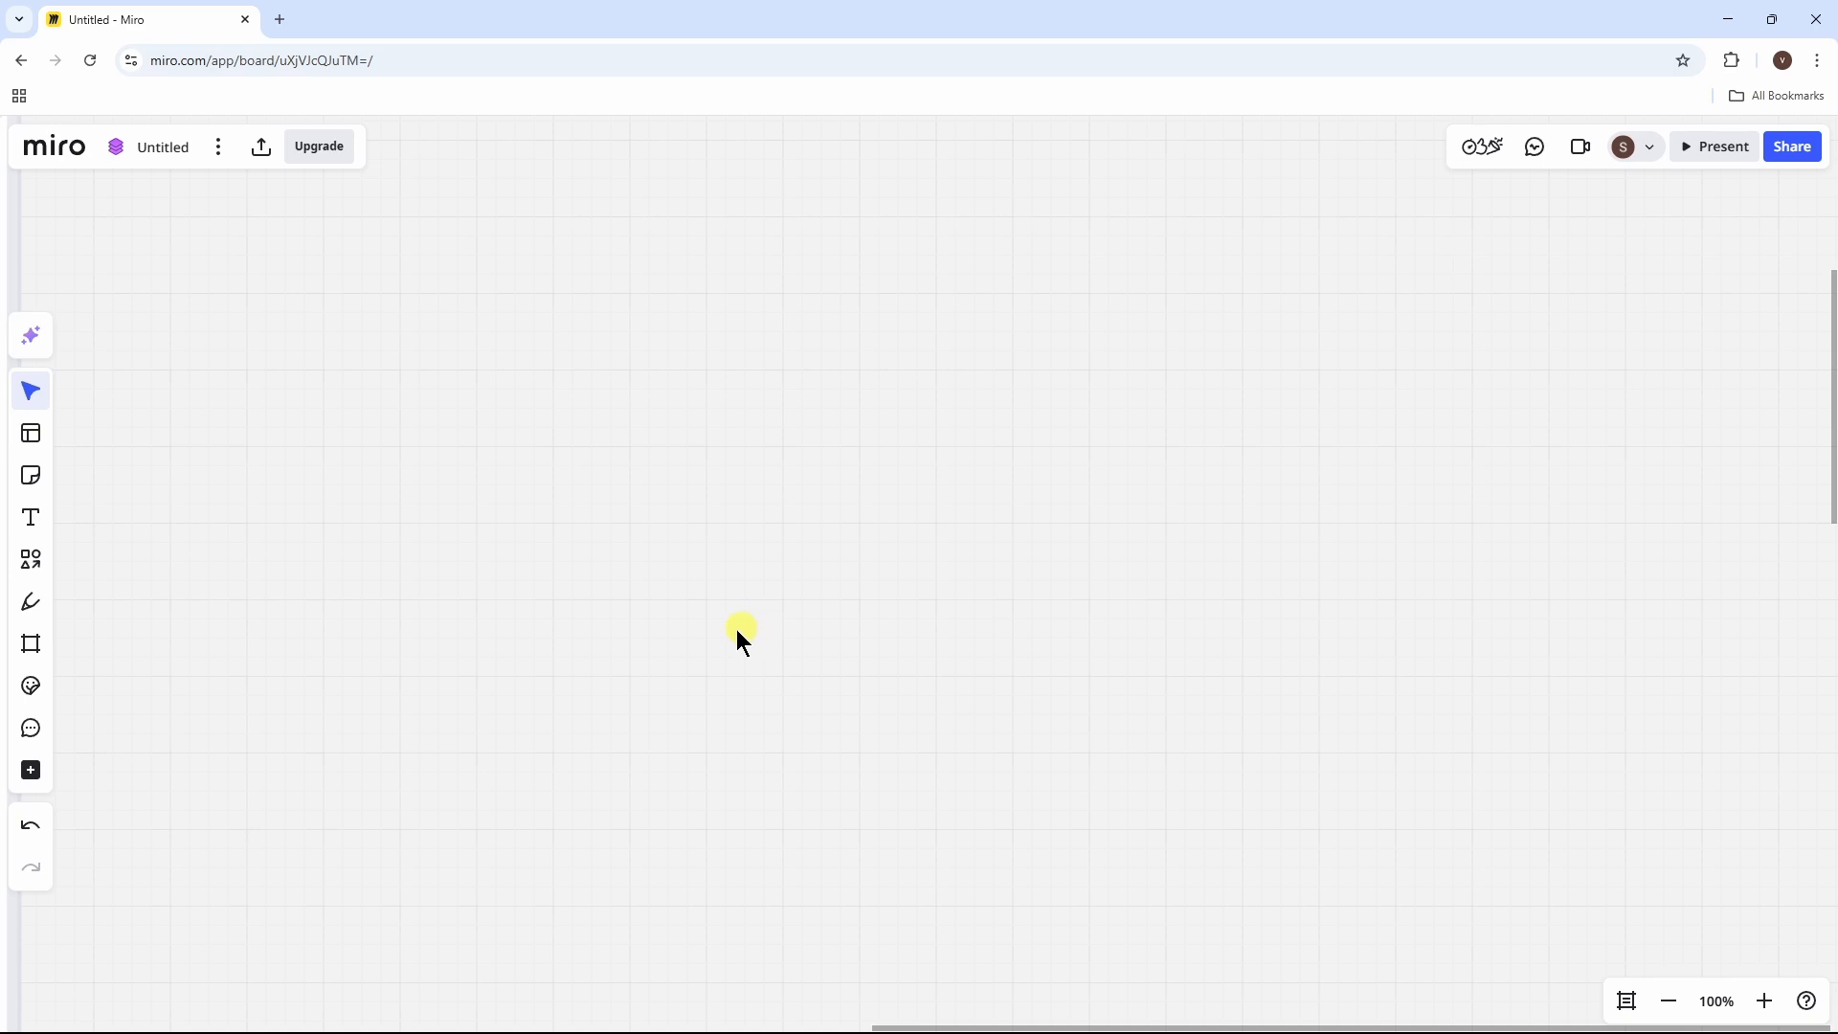
{"action": "left_click", "coordinate": [27, 775]}
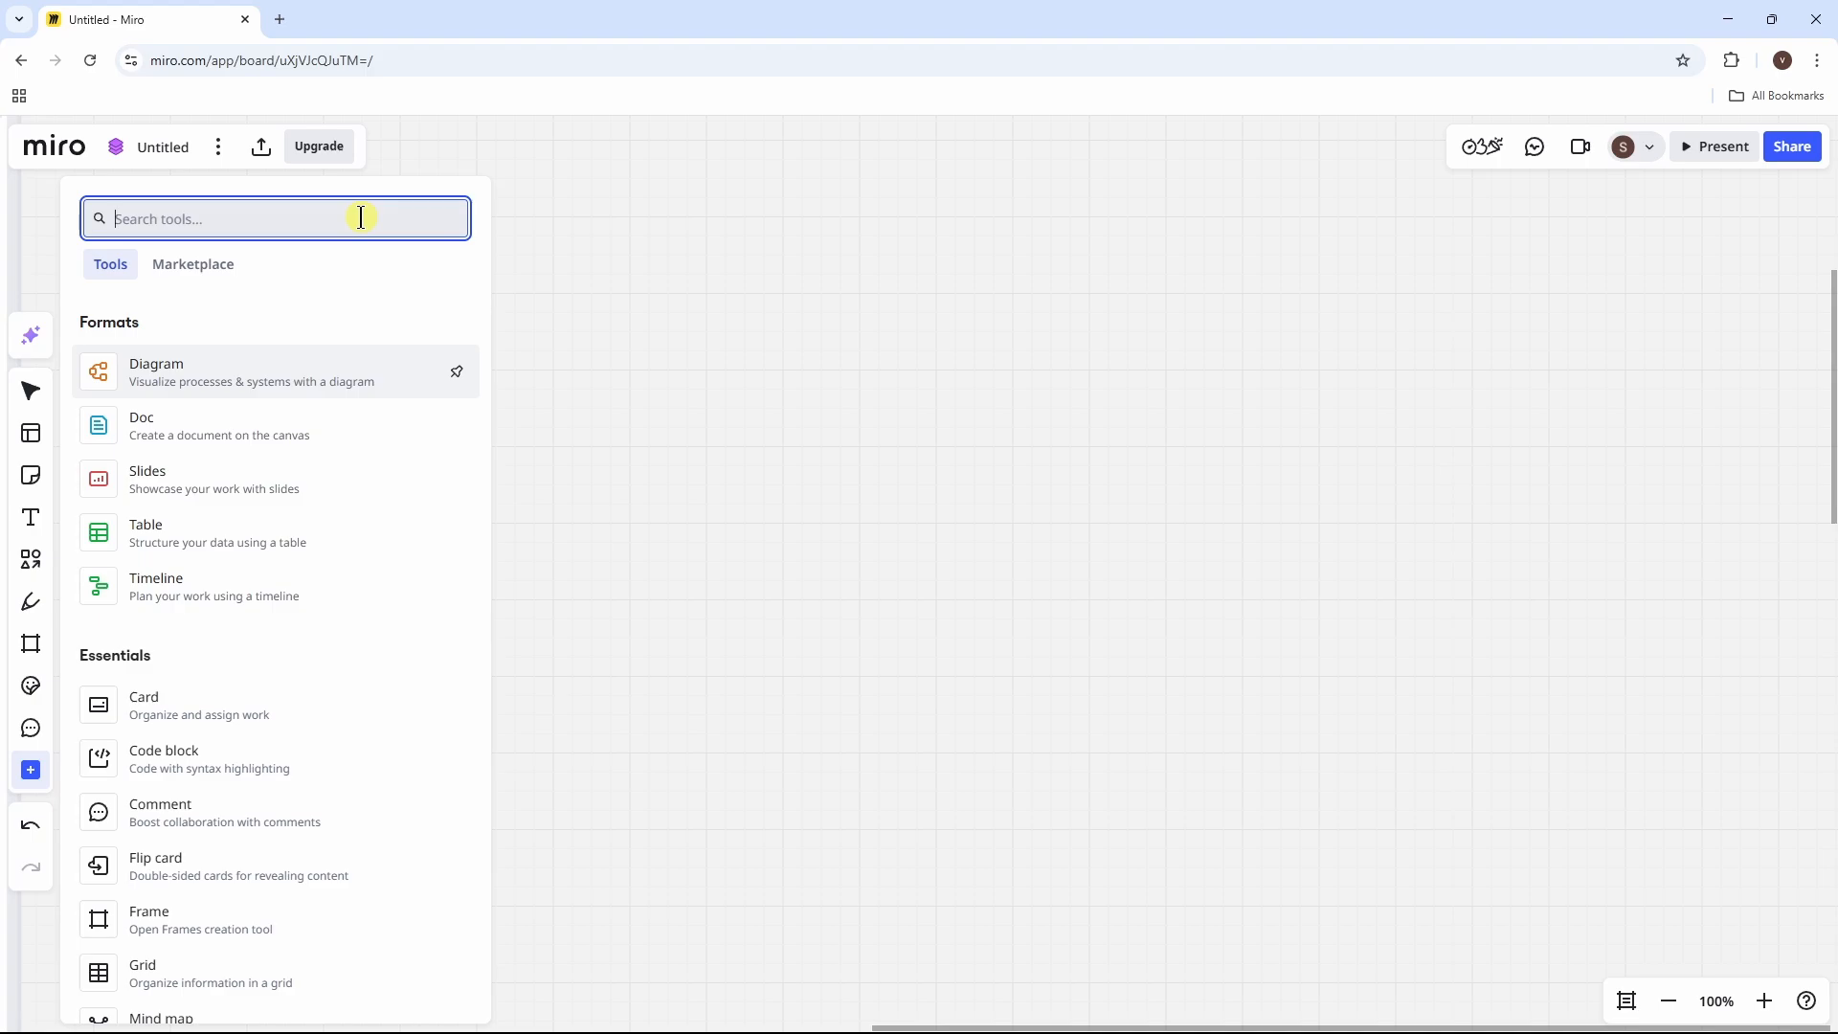
{"action": "type", "text": "pro"}
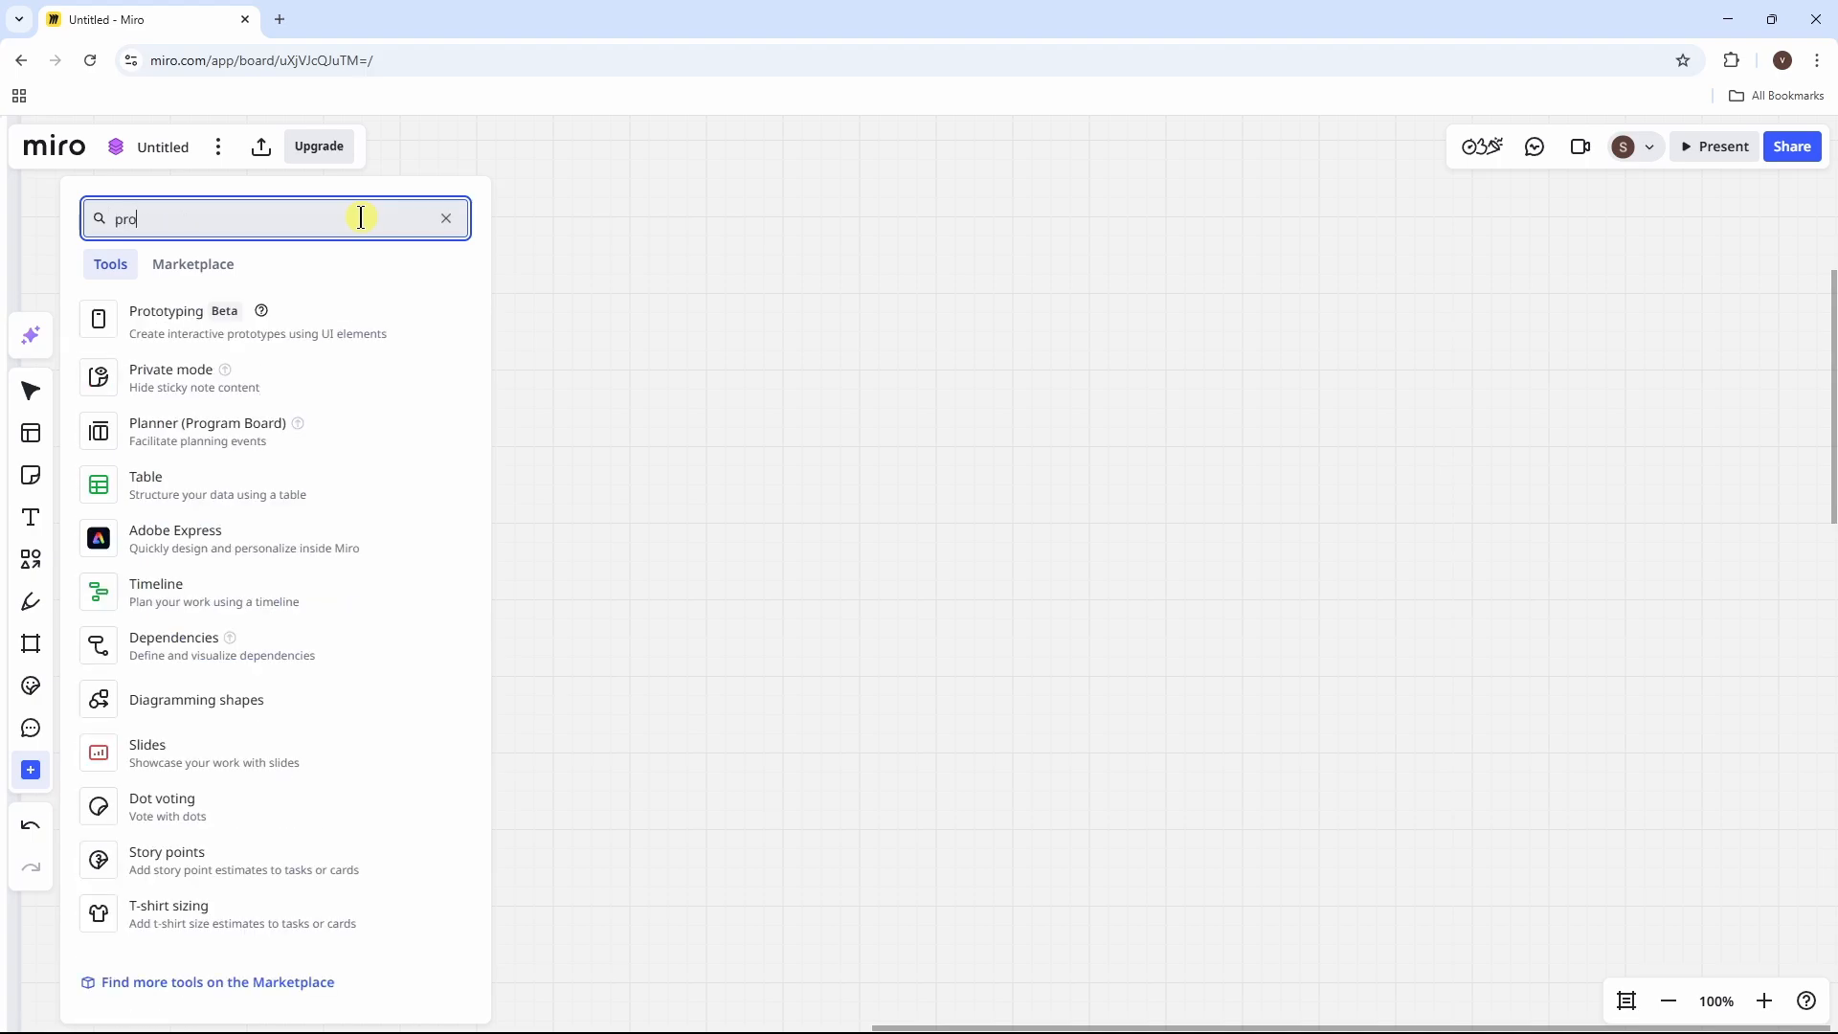
{"action": "left_click", "coordinate": [315, 333]}
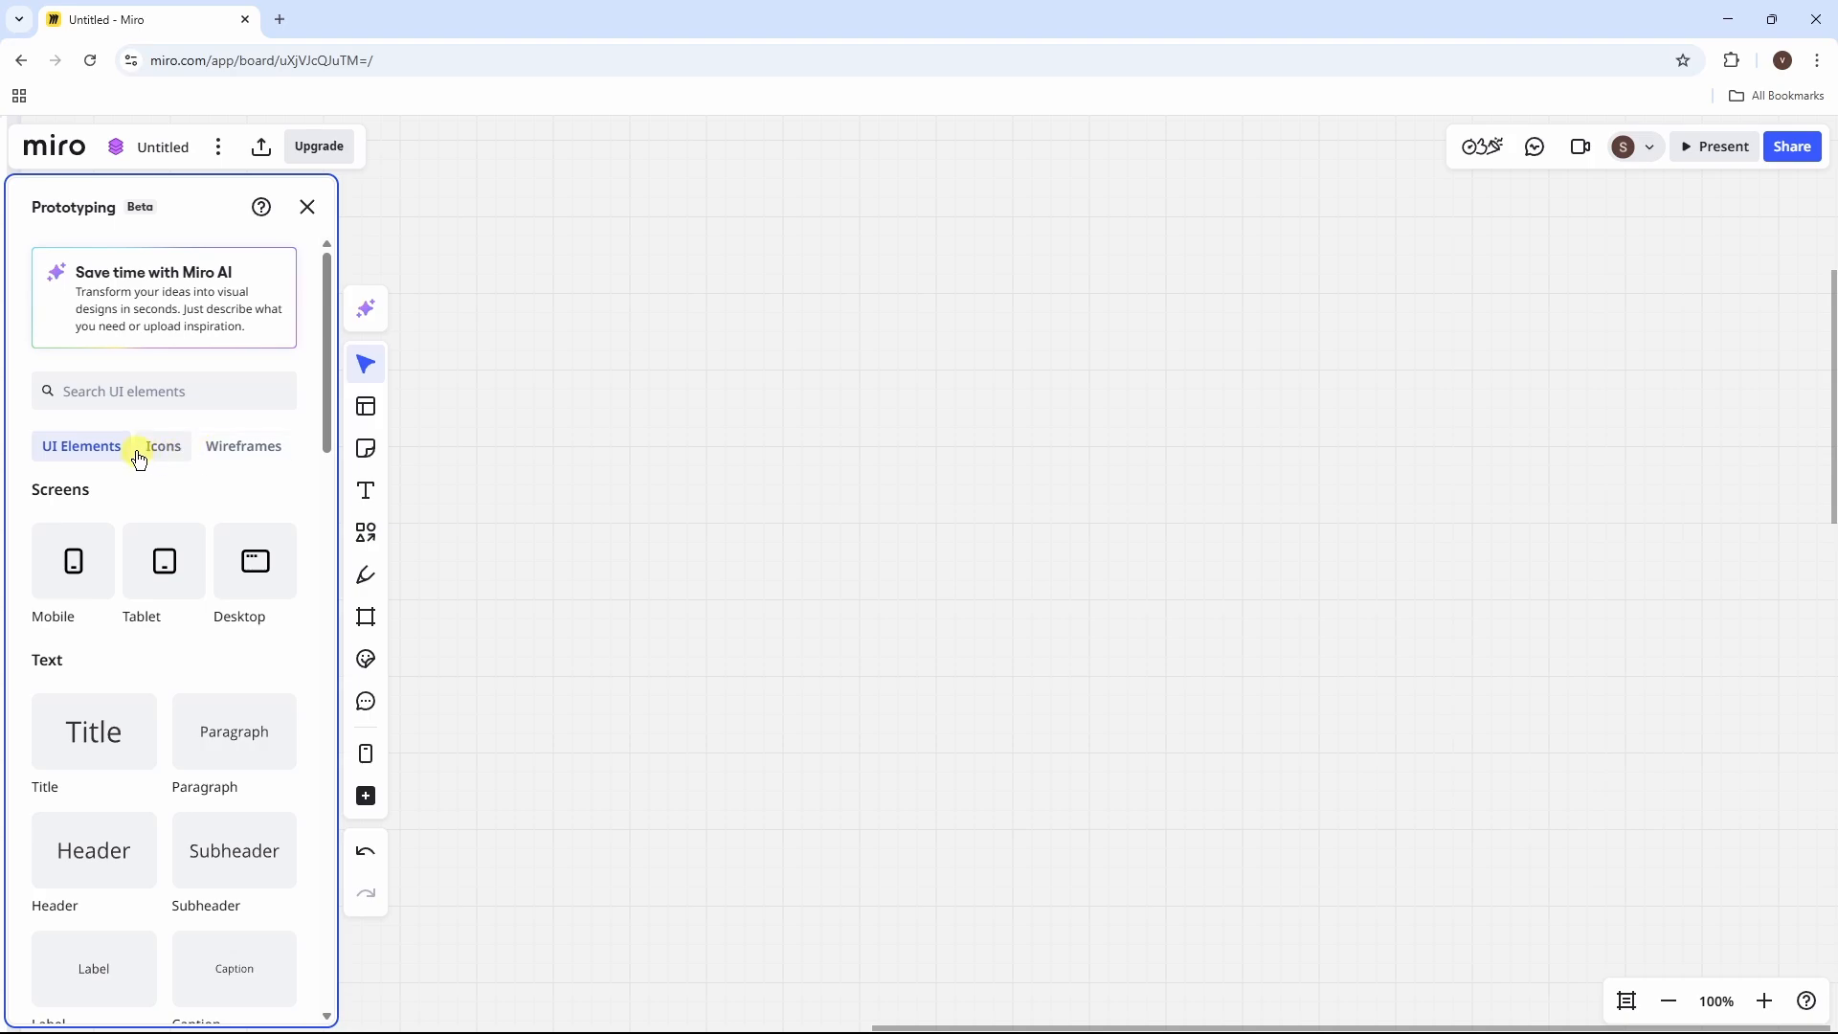
{"action": "left_click", "coordinate": [366, 755]}
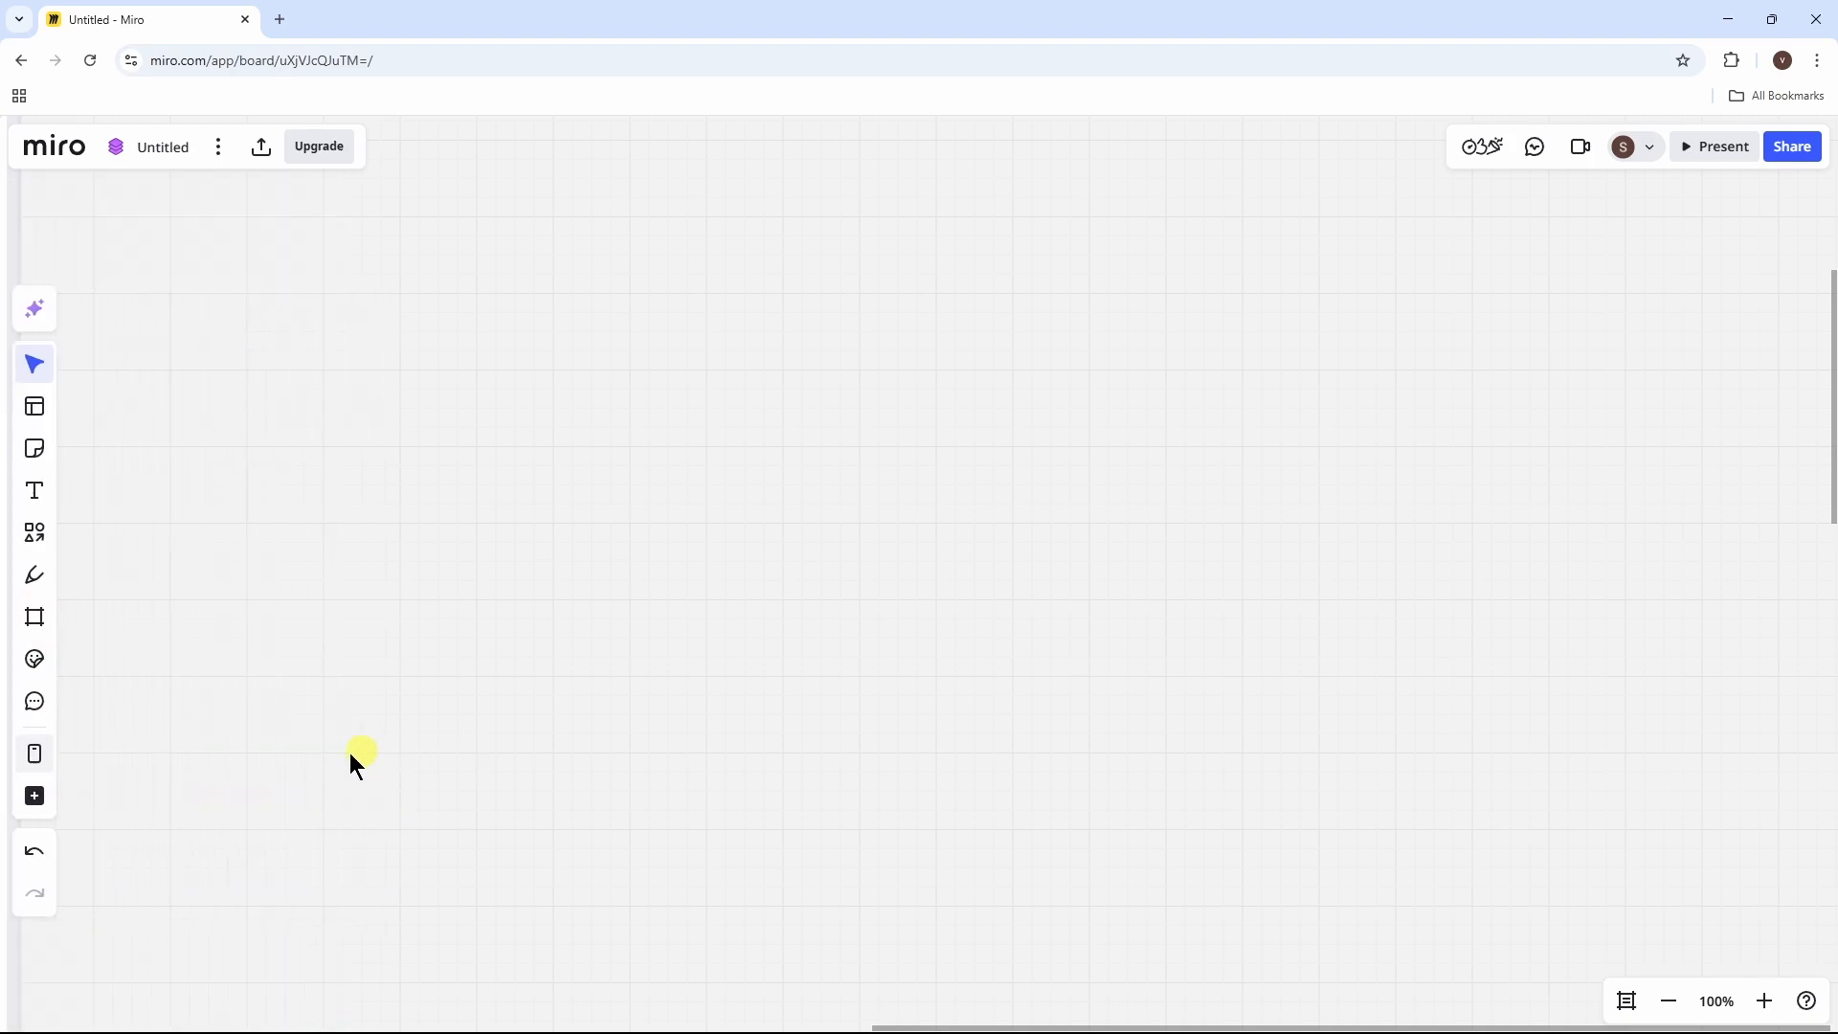
{"action": "left_click", "coordinate": [34, 753]}
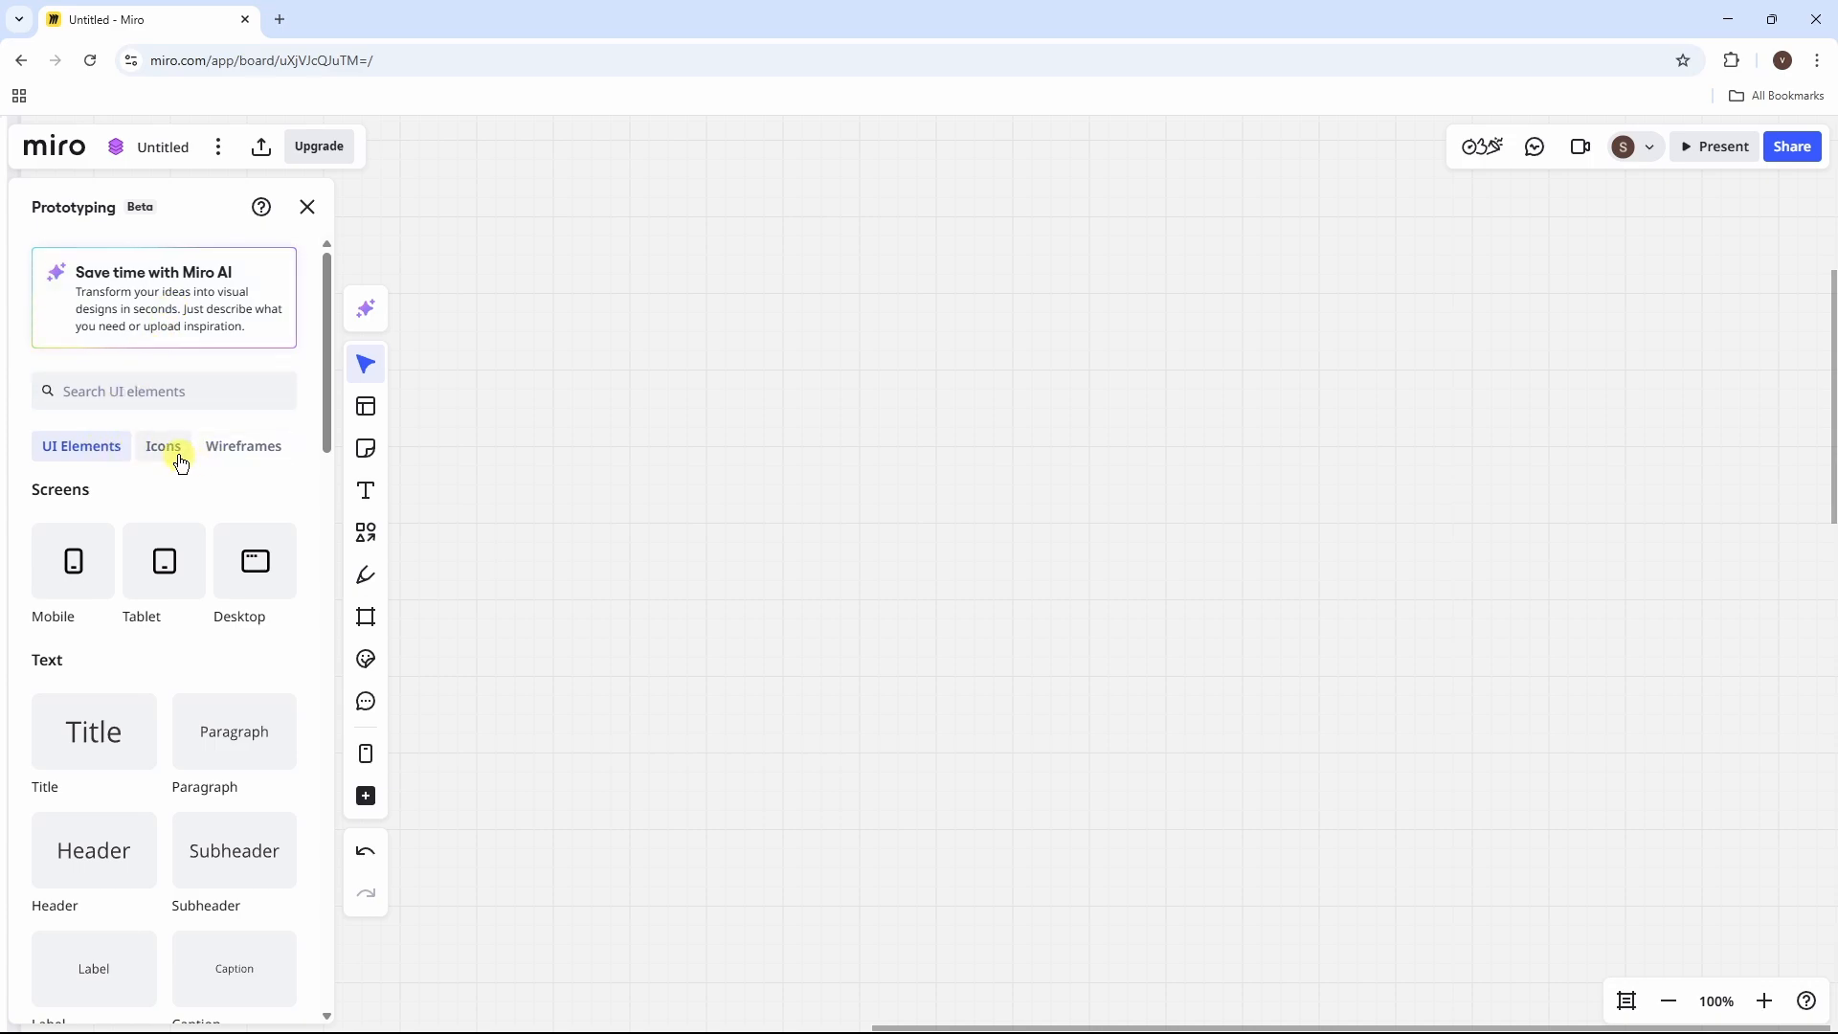
Step: Add a Phone frame from the Wireframes components to the empty area of the board
{"action": "left_click", "coordinate": [173, 452]}
{"action": "left_click", "coordinate": [241, 451]}
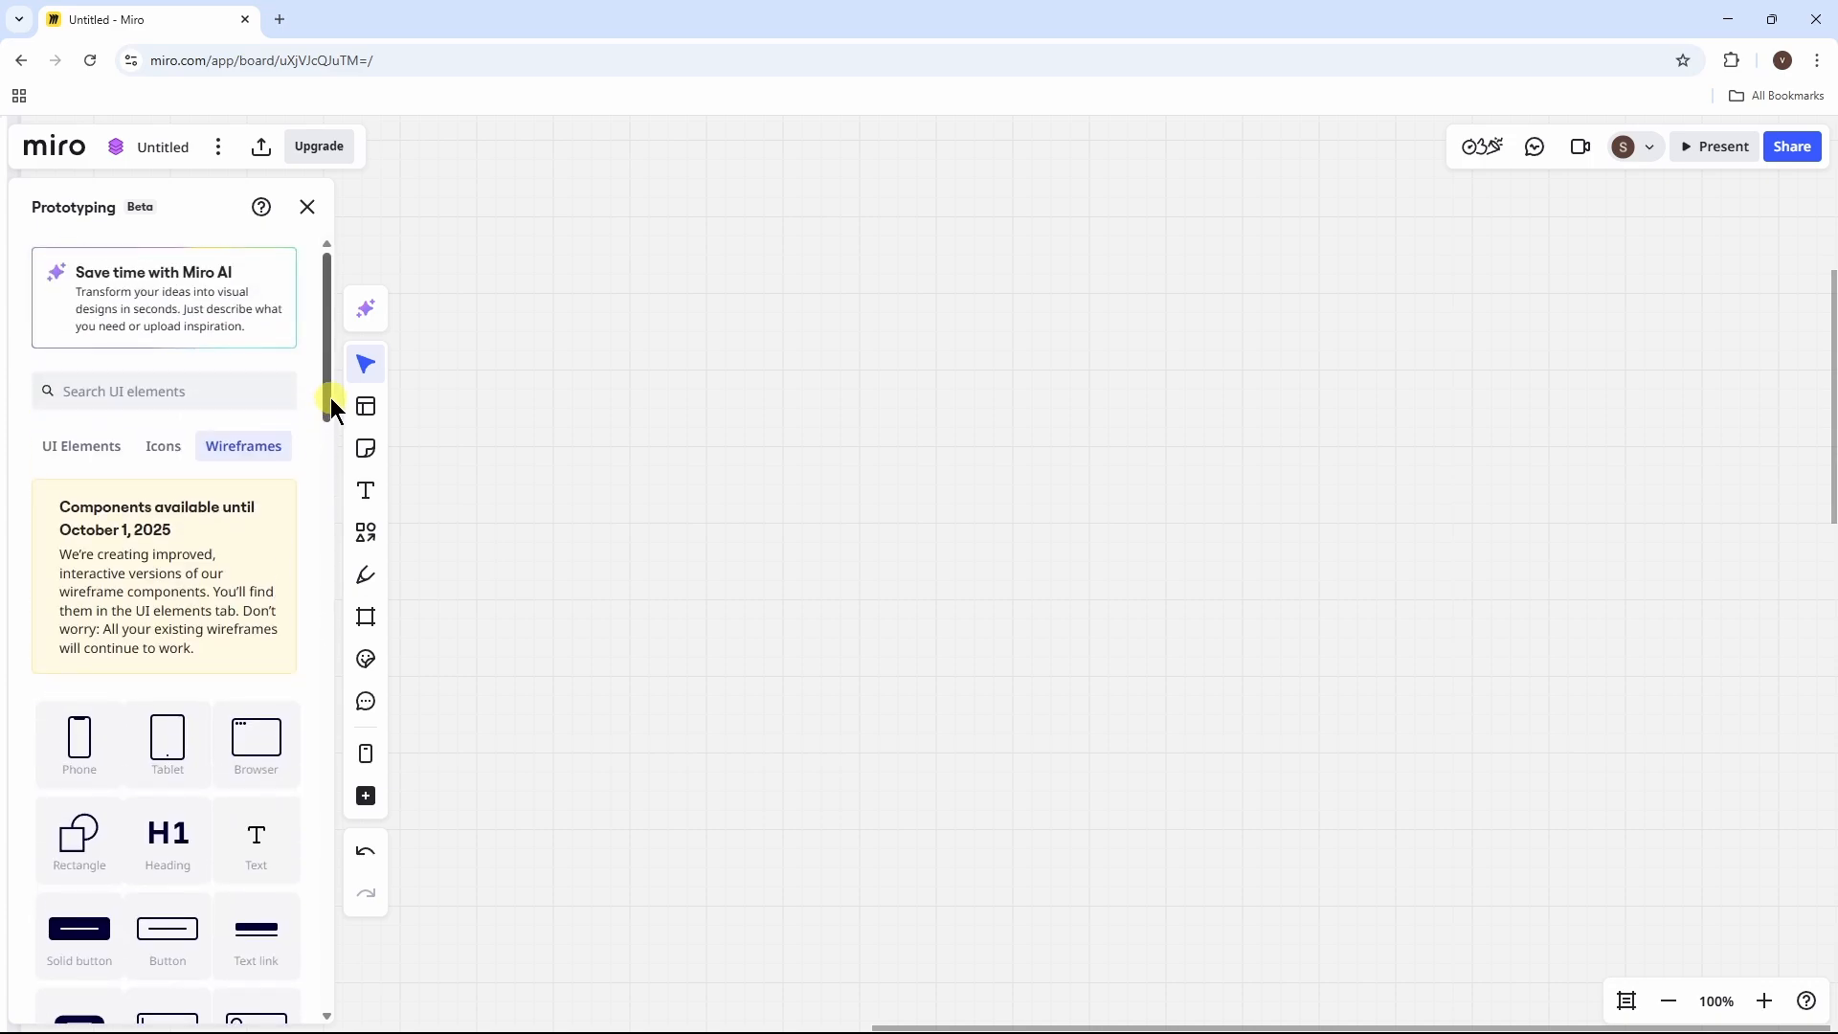
{"action": "left_click_drag", "start_coordinate": [330, 398], "coordinate": [328, 441]}
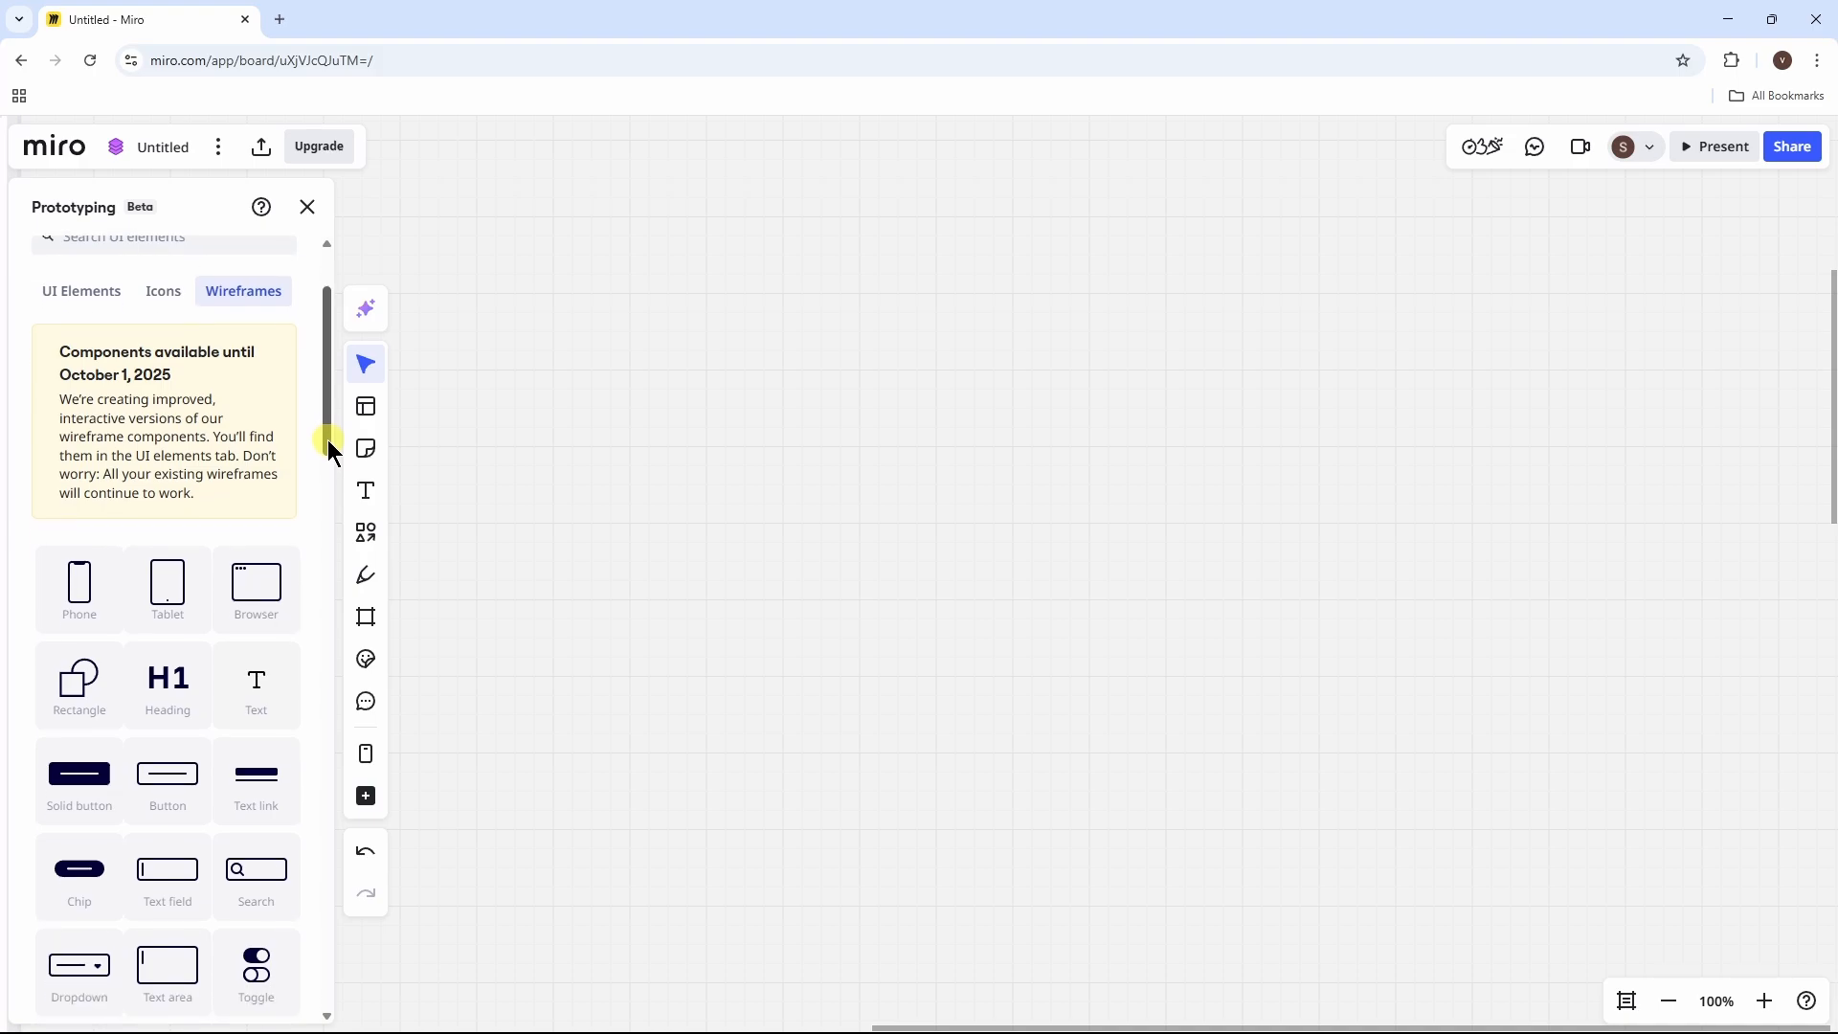
{"action": "left_click", "coordinate": [81, 590]}
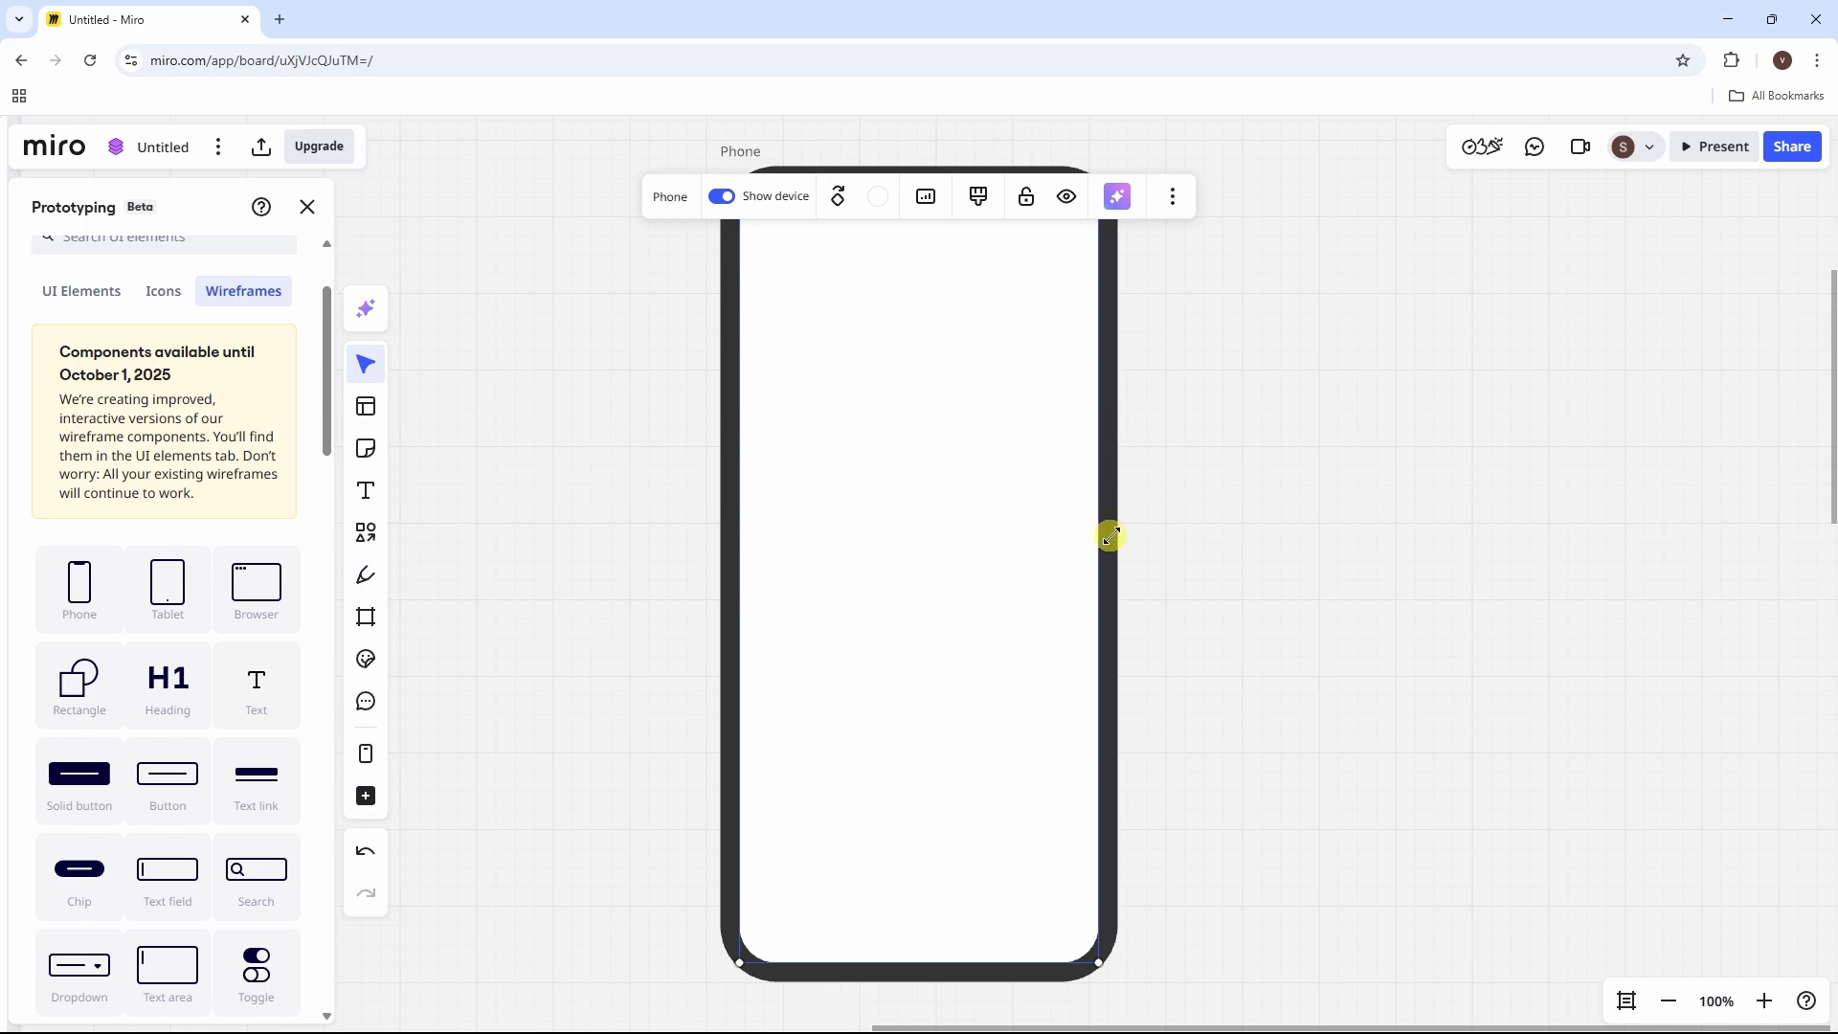
{"action": "left_click", "coordinate": [1390, 577]}
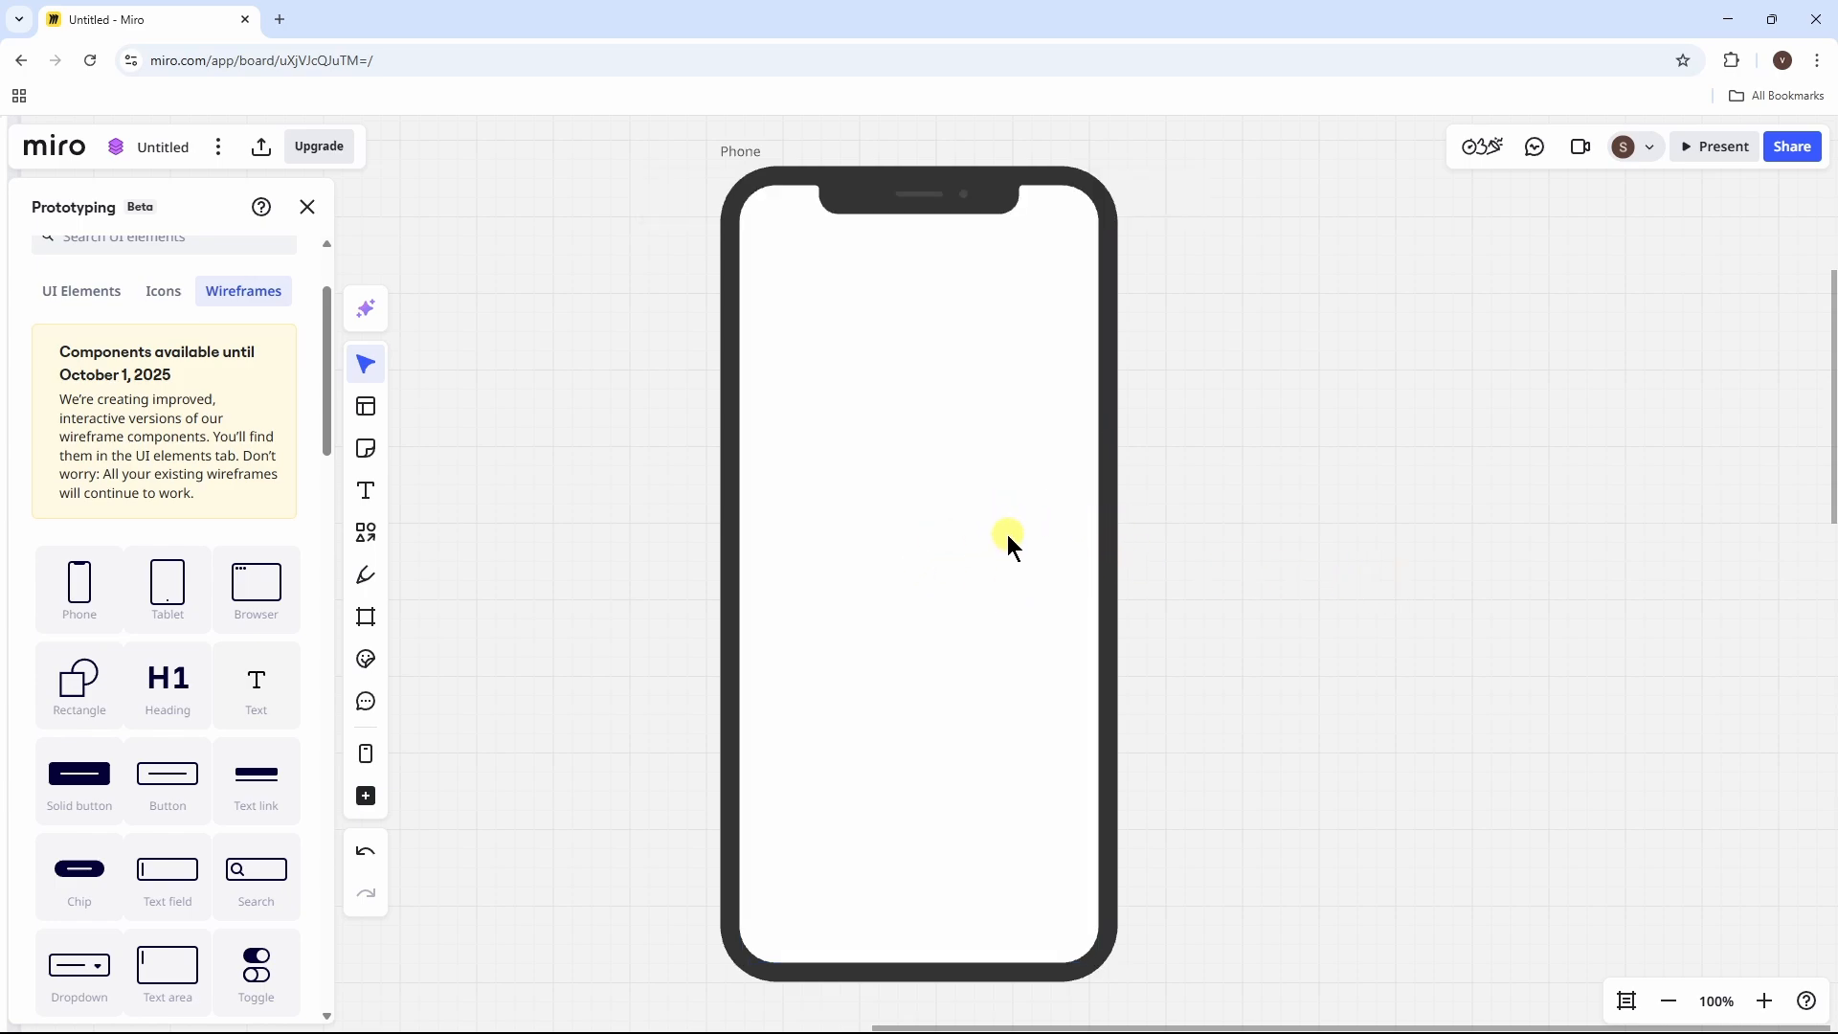
Step: Duplicate the phone frame twice to make a row of three phone screens
{"action": "left_click", "coordinate": [930, 541]}
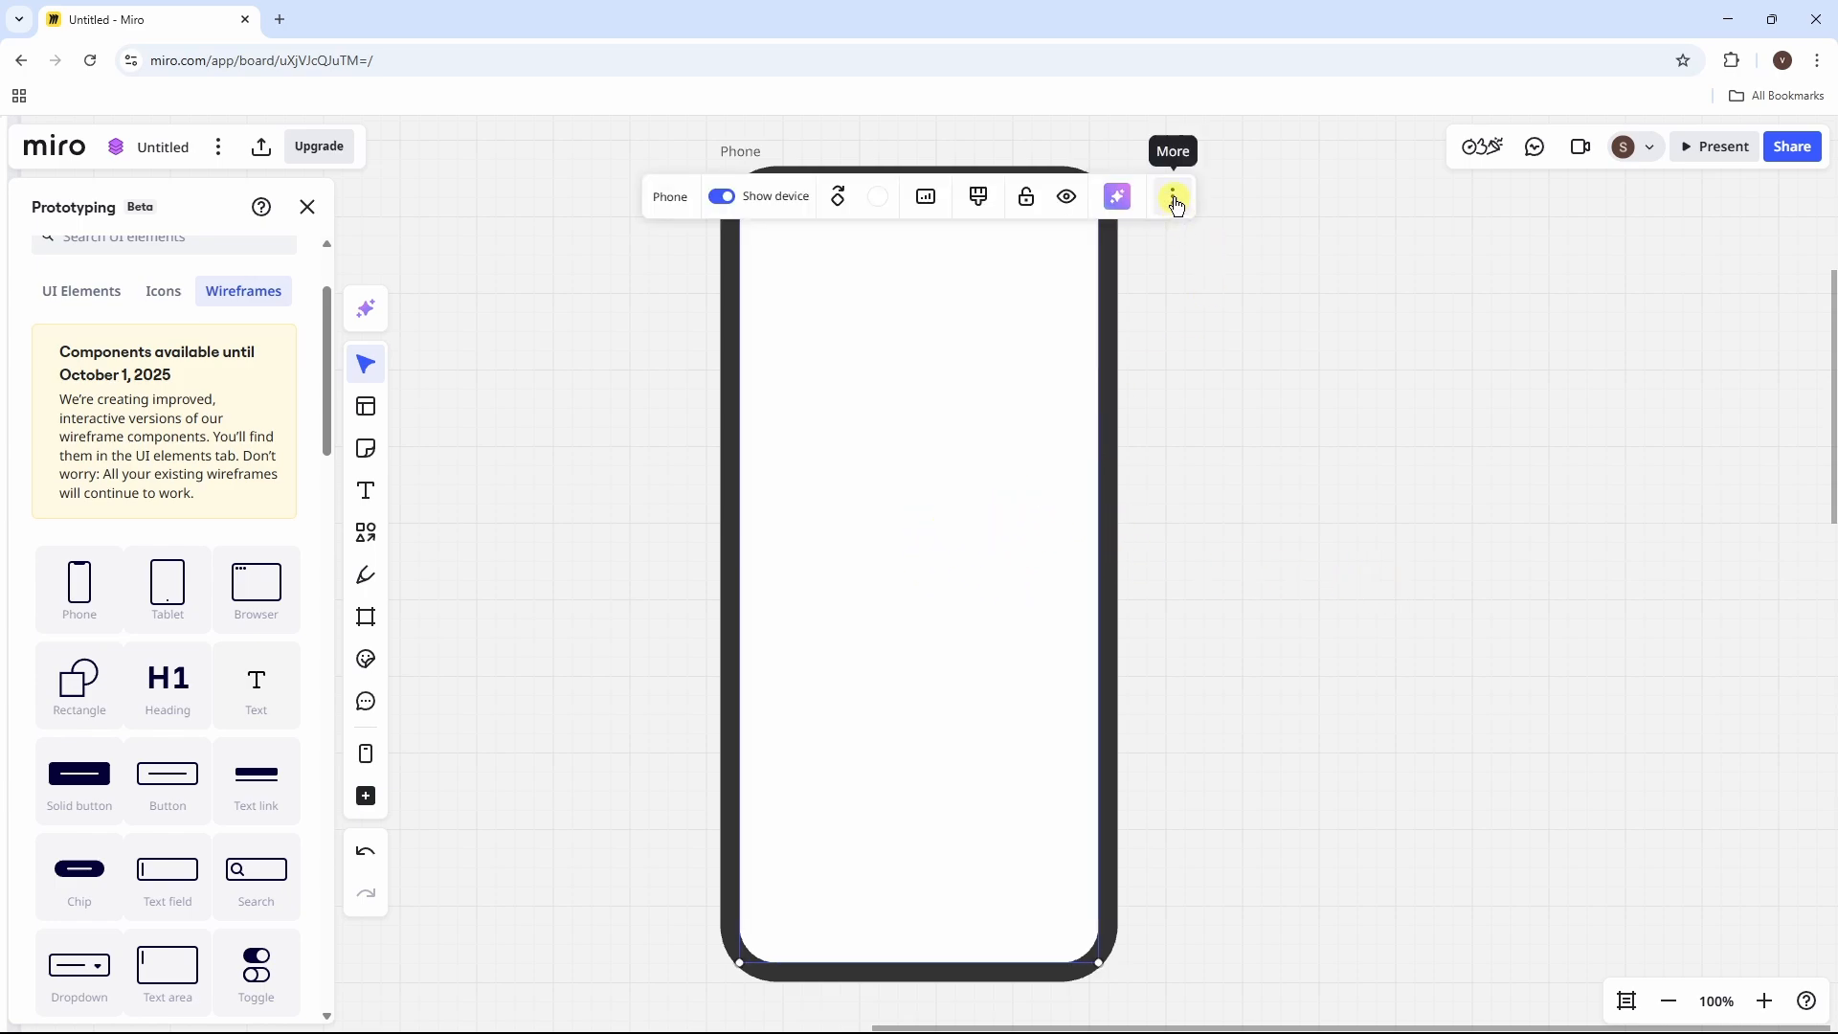
{"action": "left_click", "coordinate": [1172, 196]}
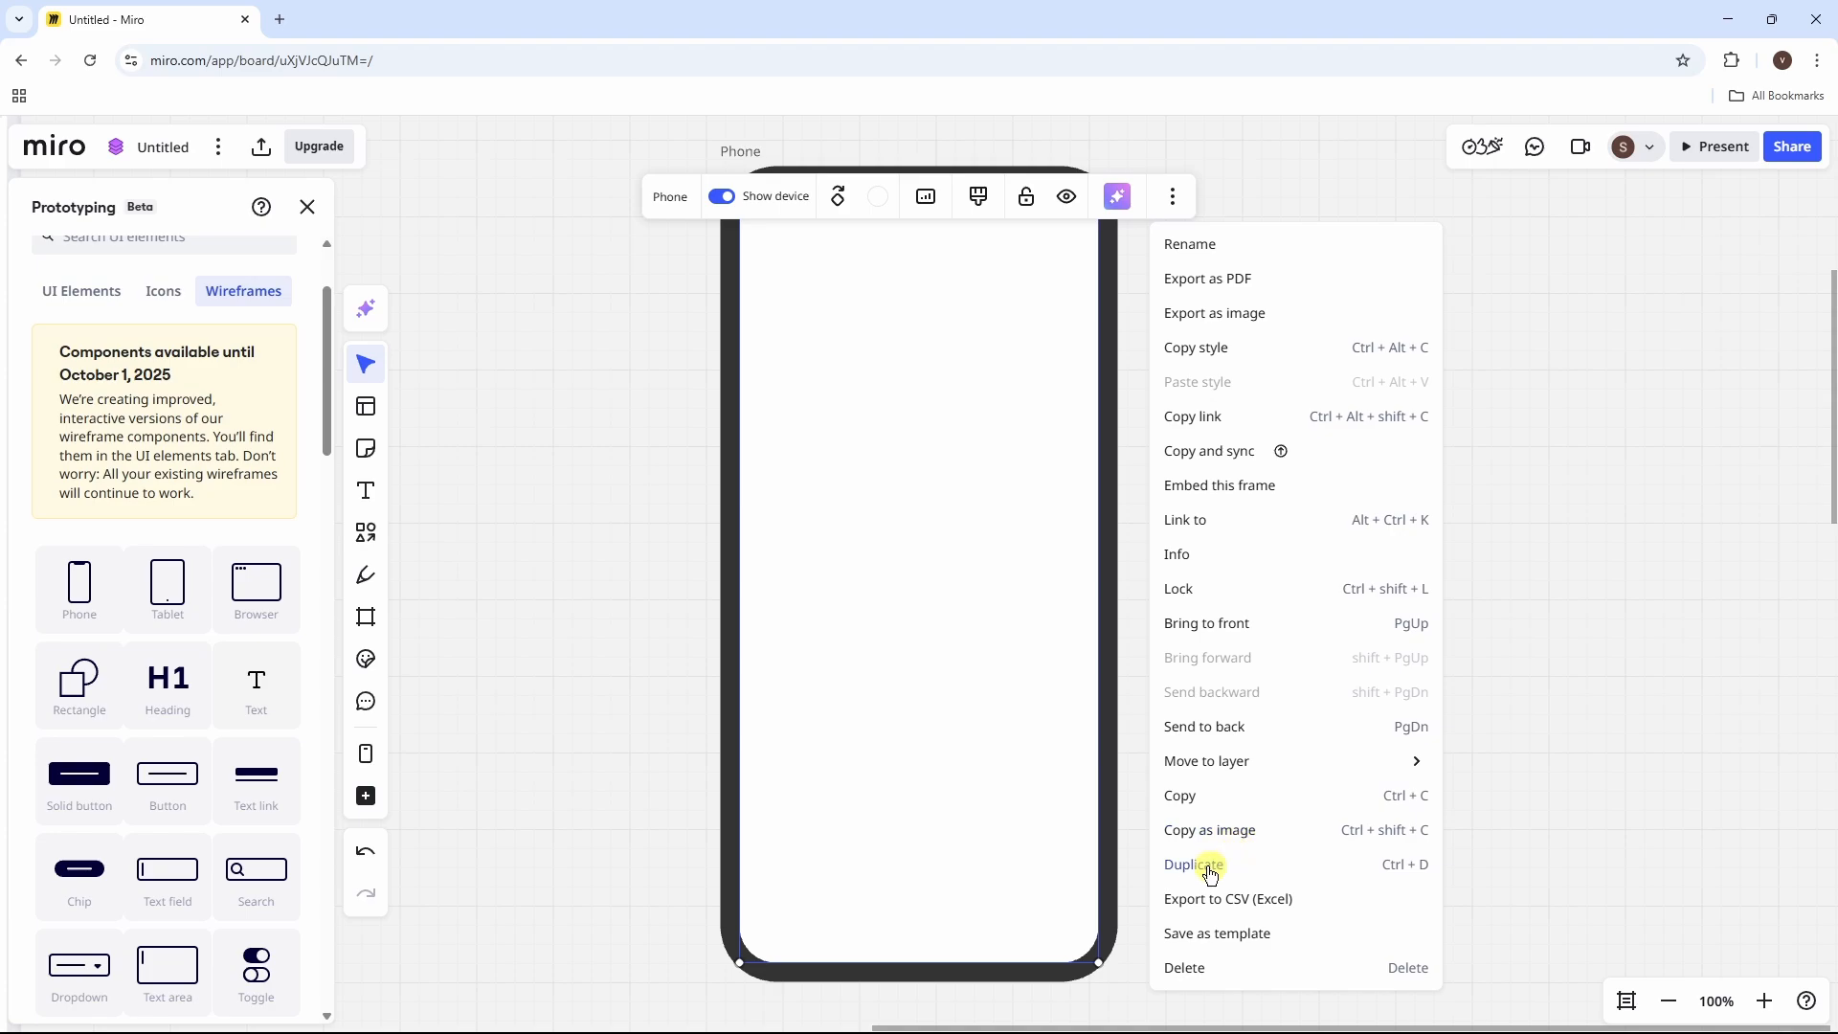
{"action": "left_click", "coordinate": [1233, 865]}
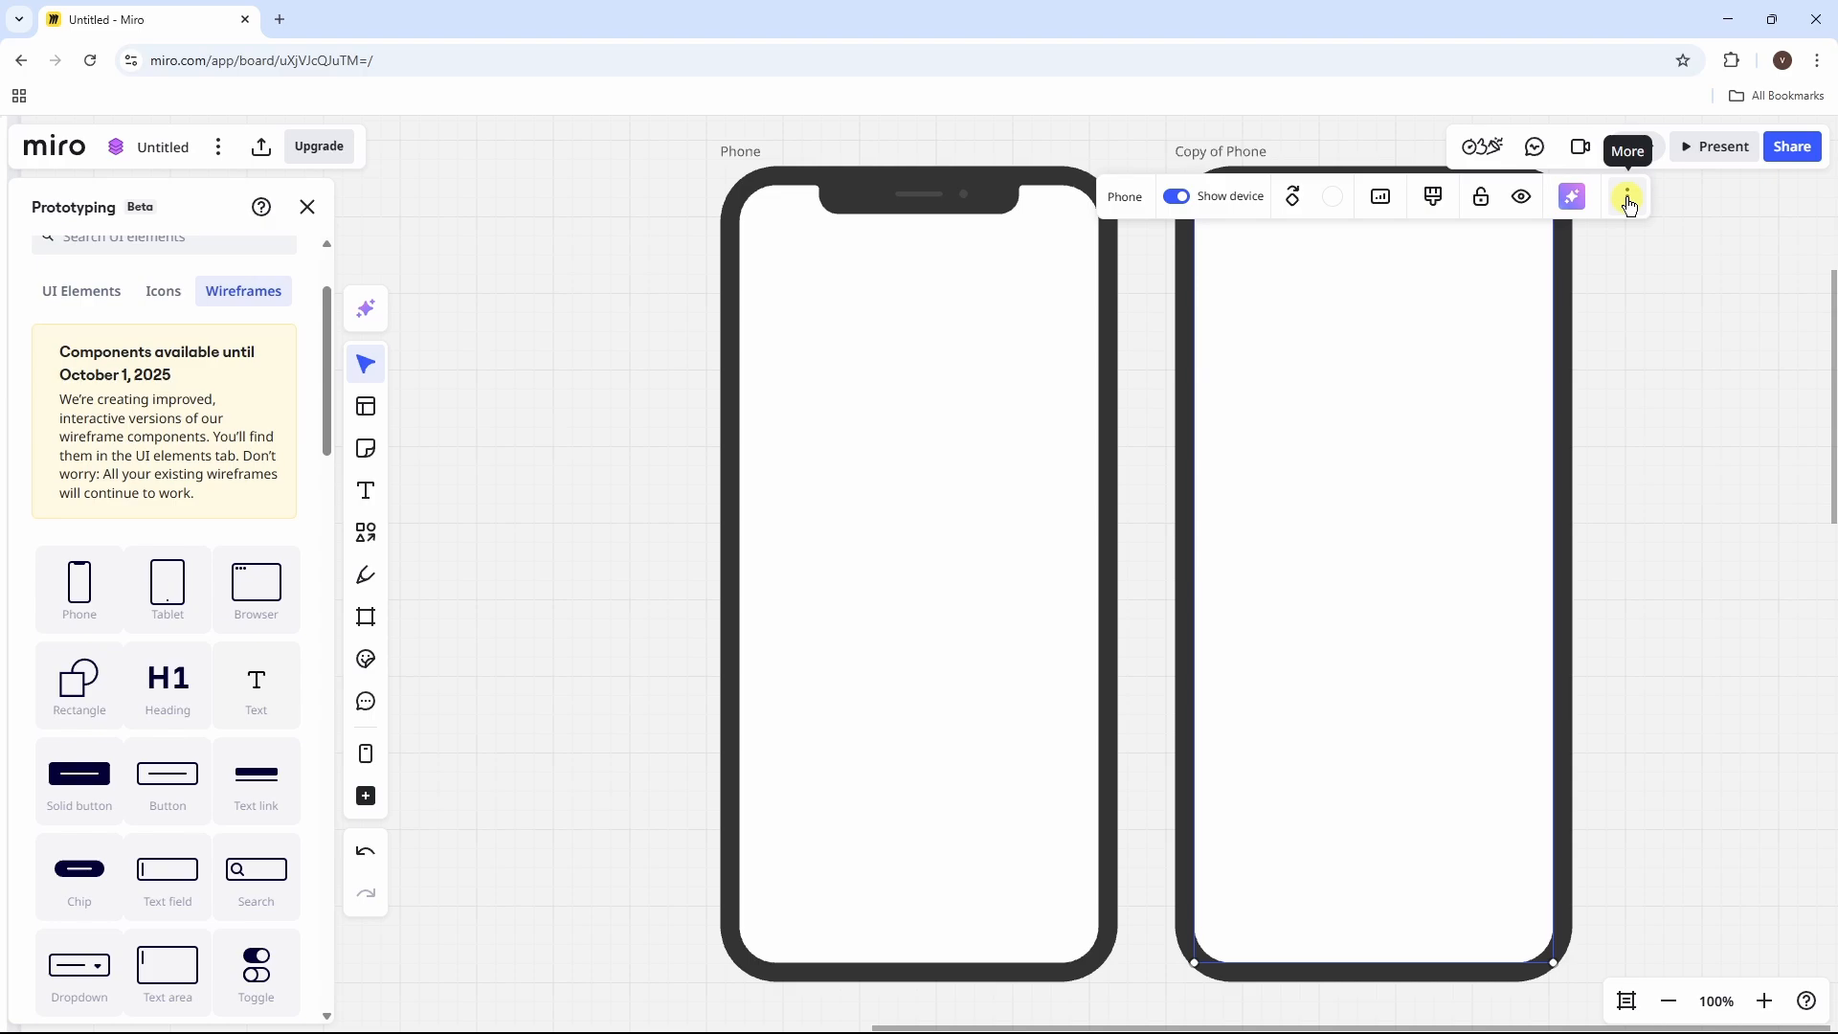
{"action": "left_click", "coordinate": [1628, 201]}
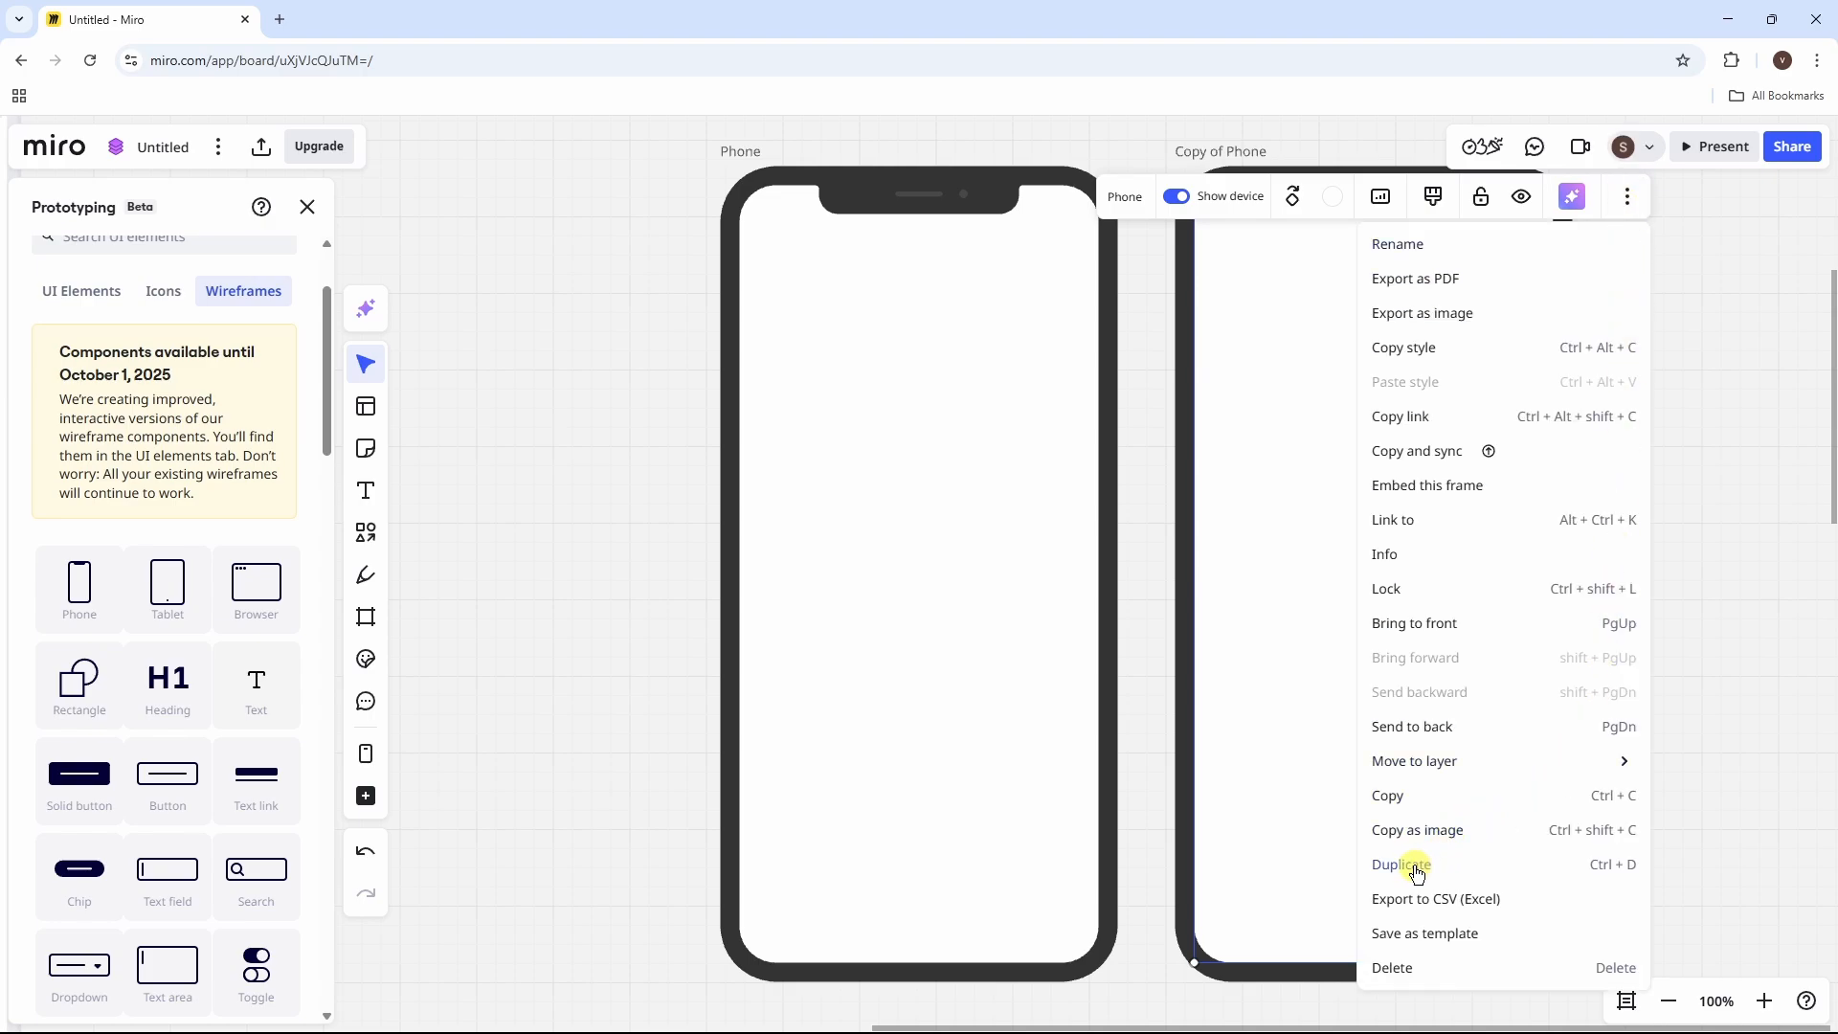
{"action": "left_click", "coordinate": [1404, 865]}
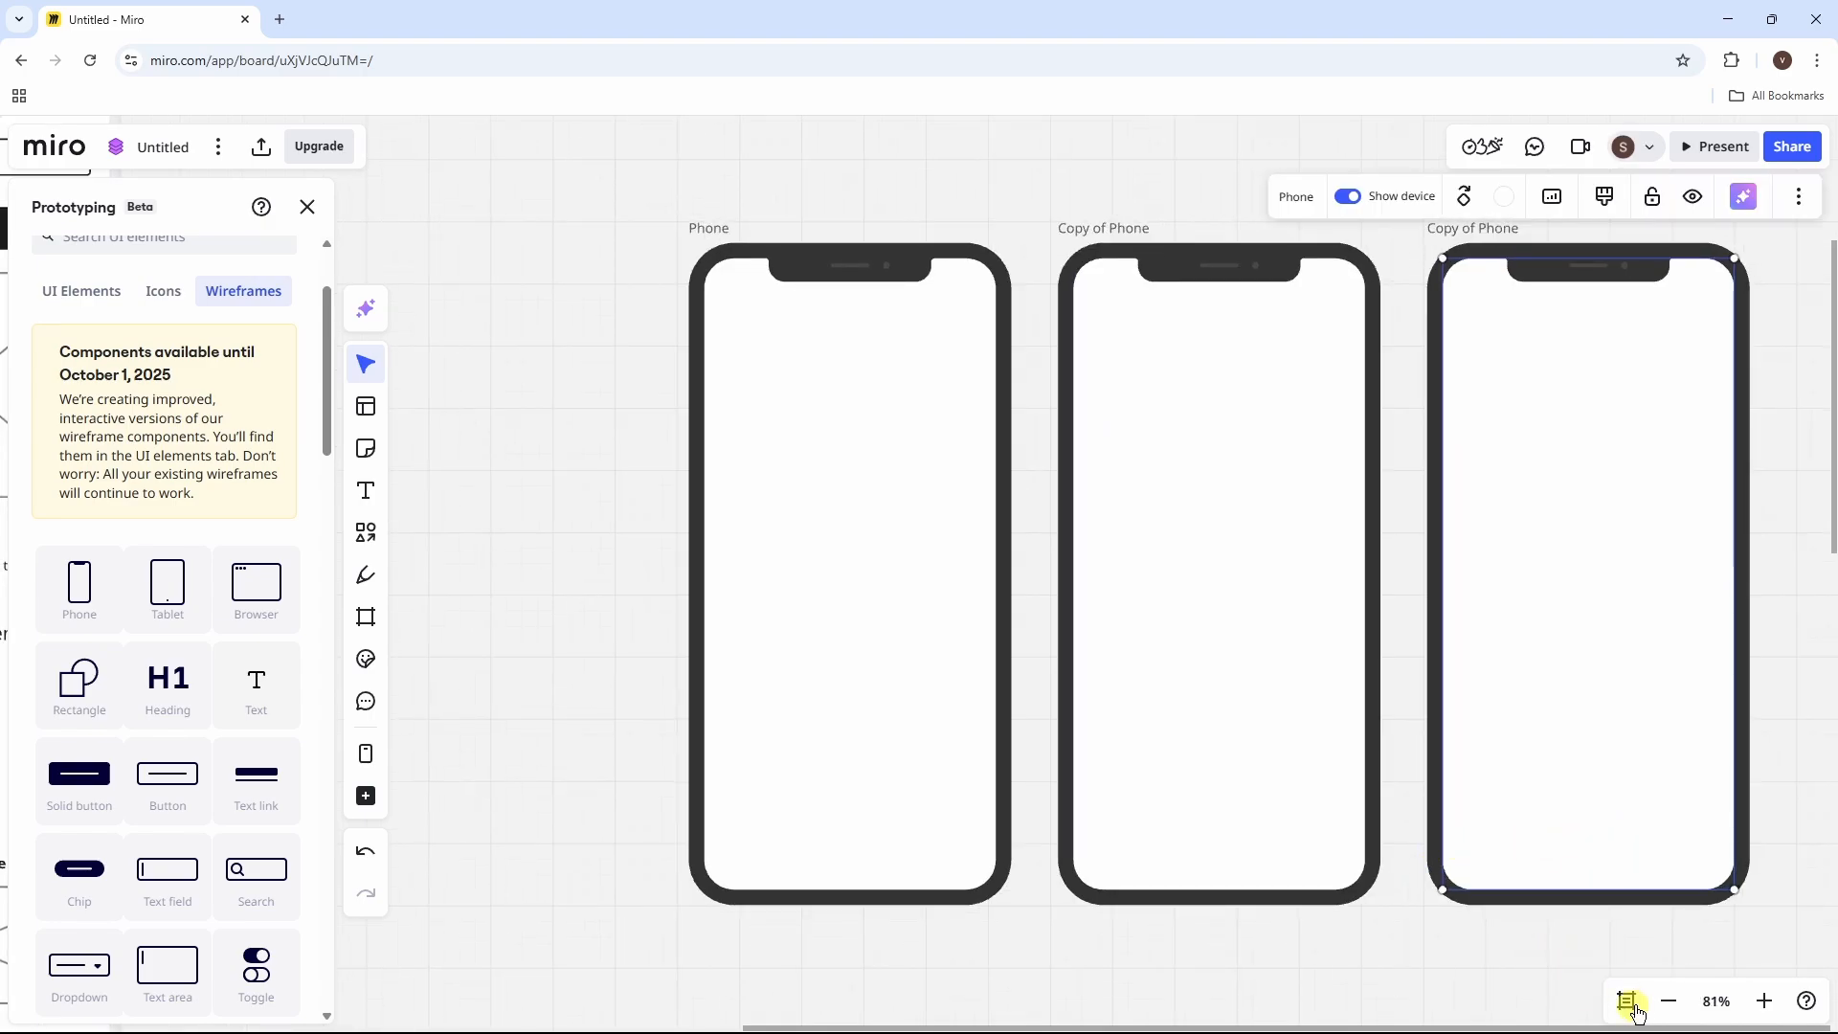
{"action": "left_click", "coordinate": [1669, 1005]}
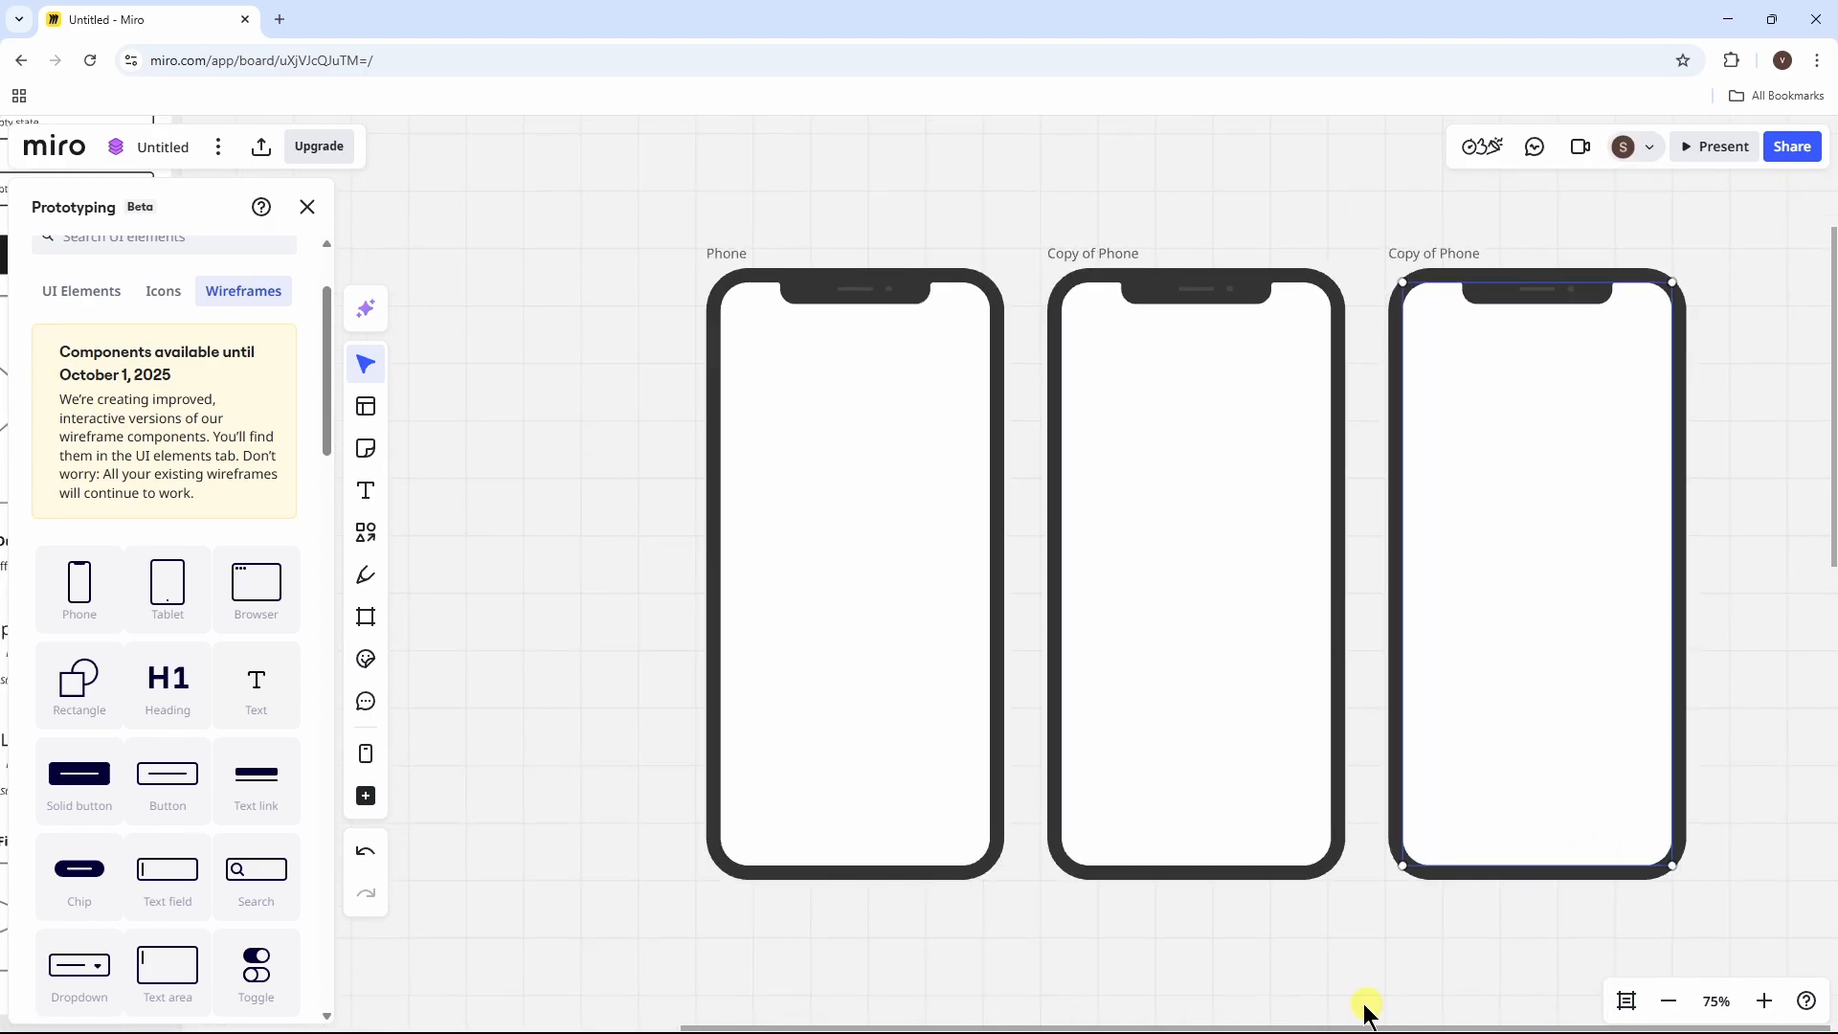
{"action": "left_click", "coordinate": [1301, 948]}
{"action": "left_click_drag", "start_coordinate": [1366, 935], "coordinate": [1210, 935]}
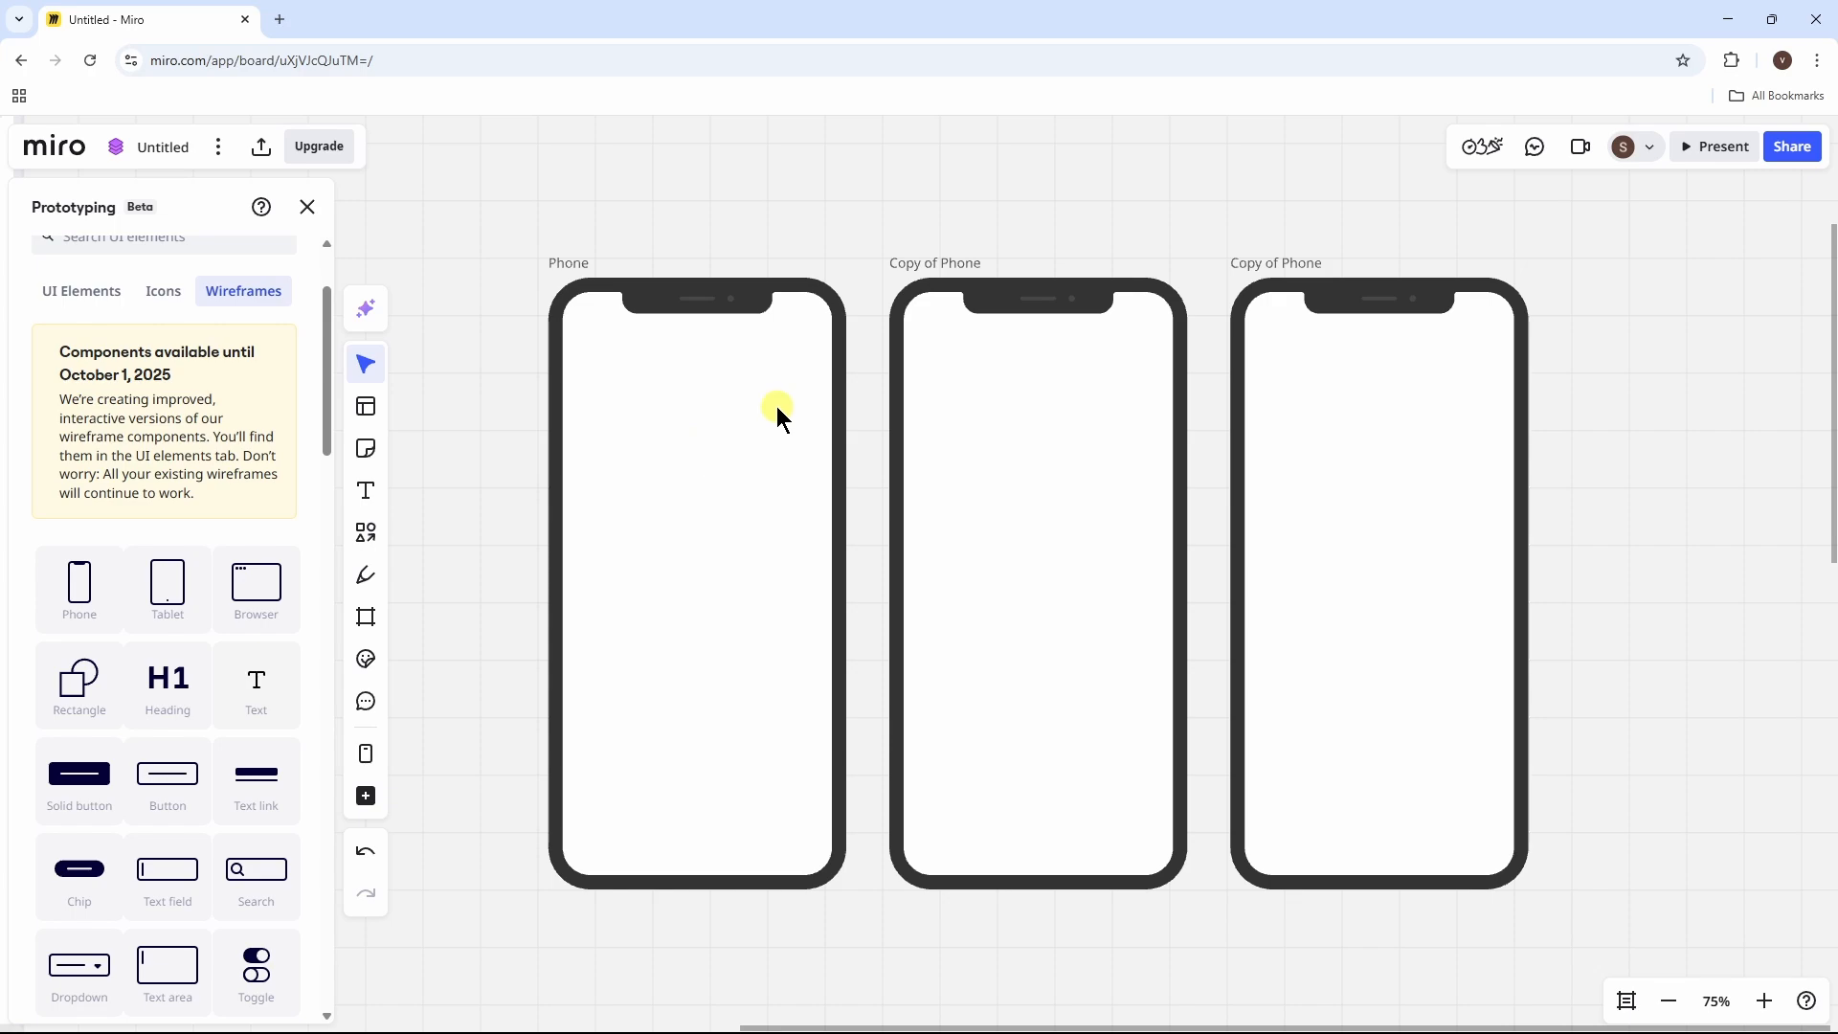
Step: Add the text "Login" in the upper-right corner of the first phone screen and enlarge it to font size 32
{"action": "left_click", "coordinate": [256, 683]}
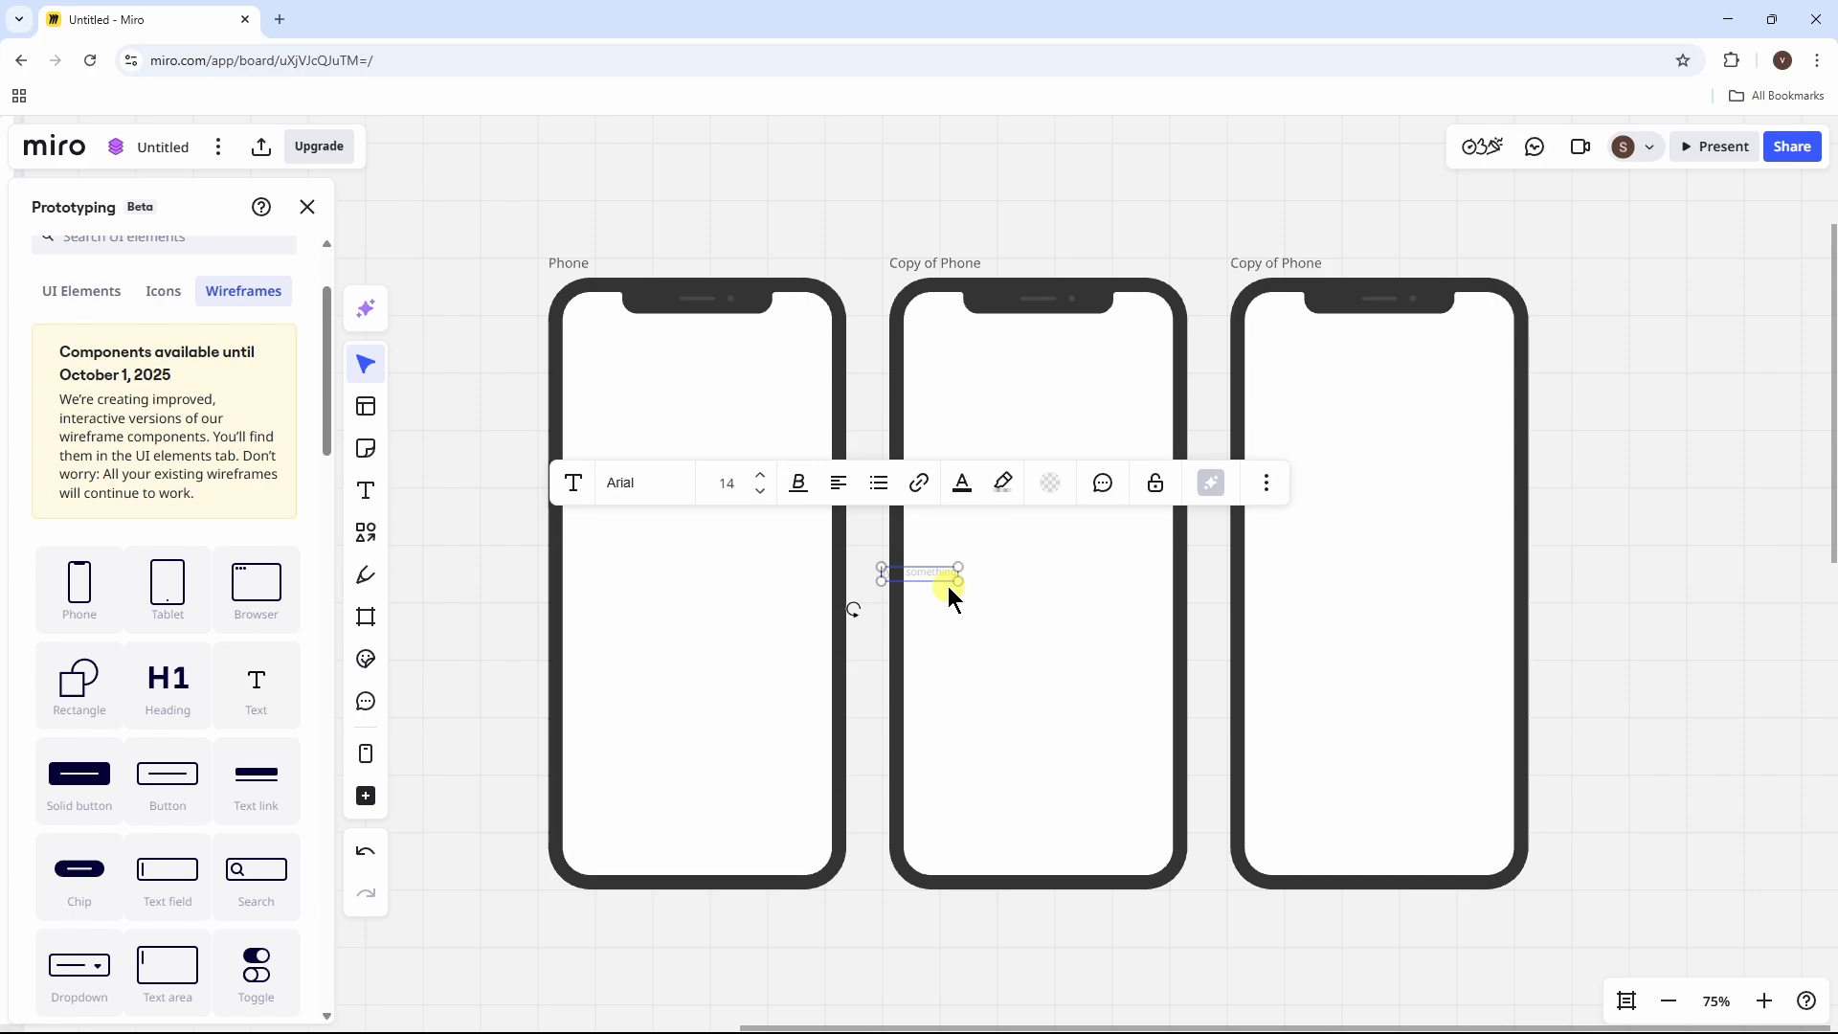
{"action": "type", "text": "Lo"}
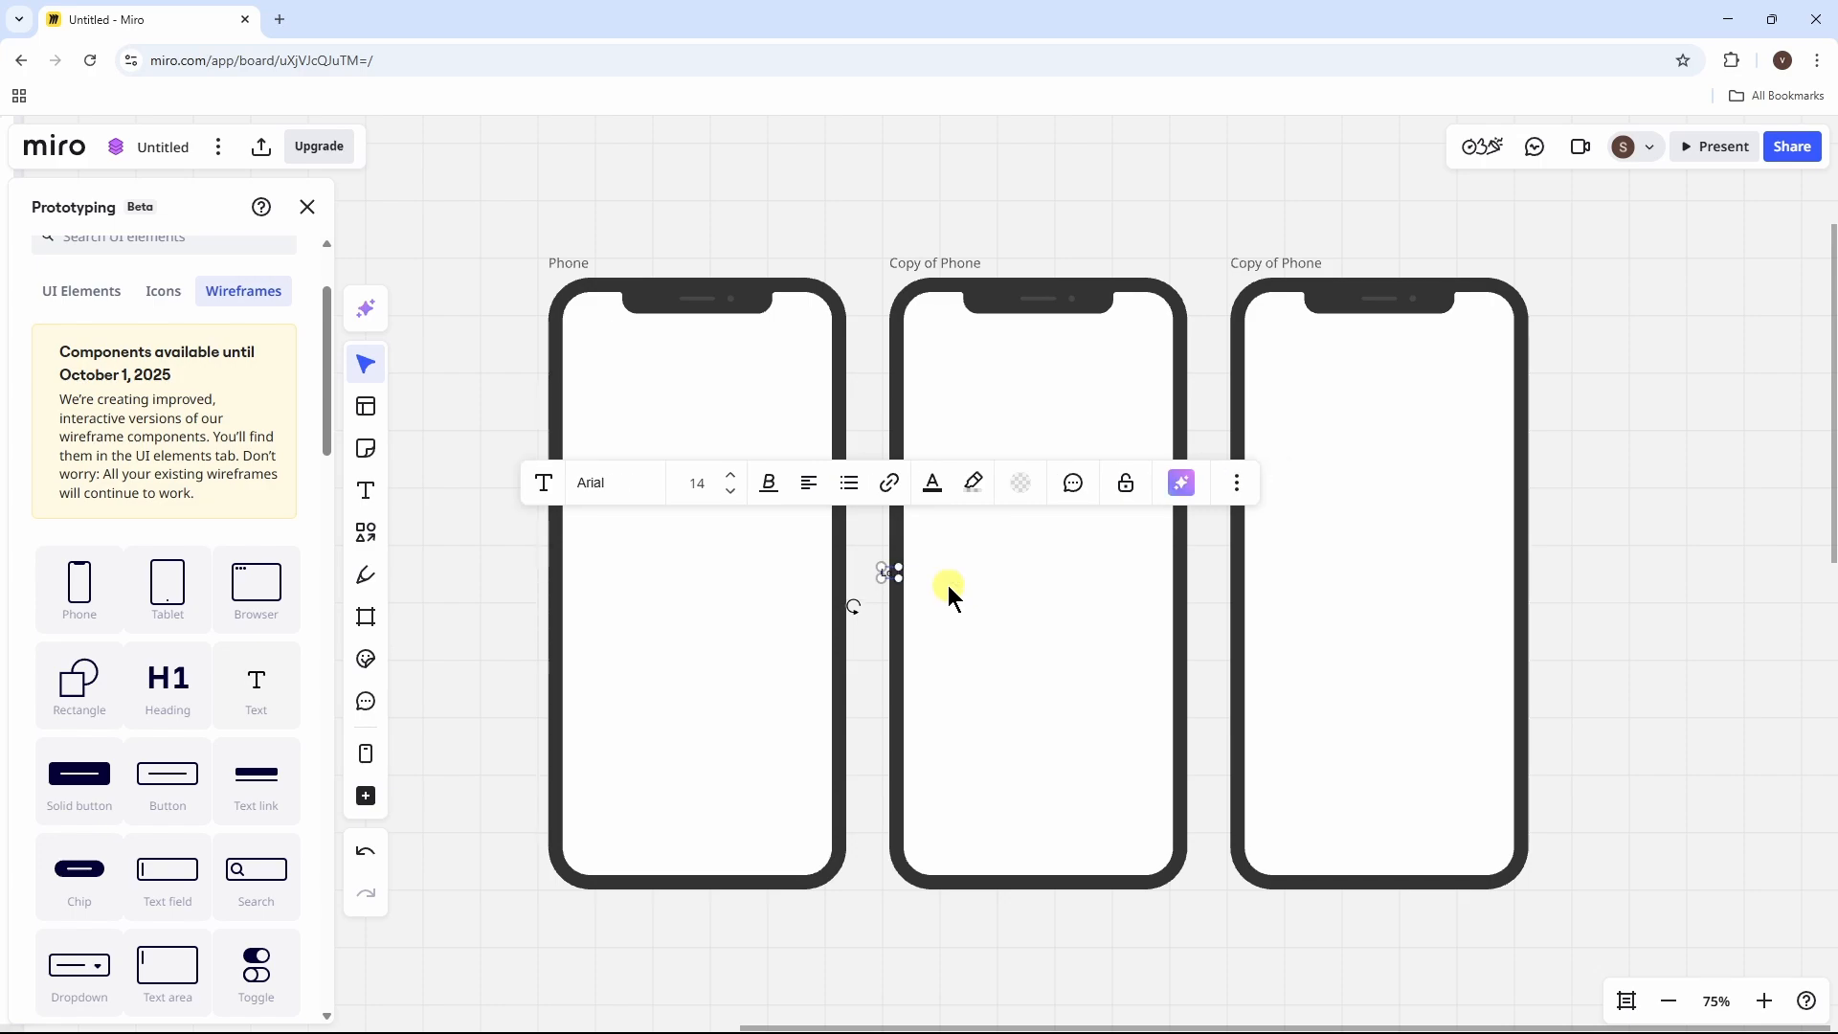
{"action": "type", "text": "gin"}
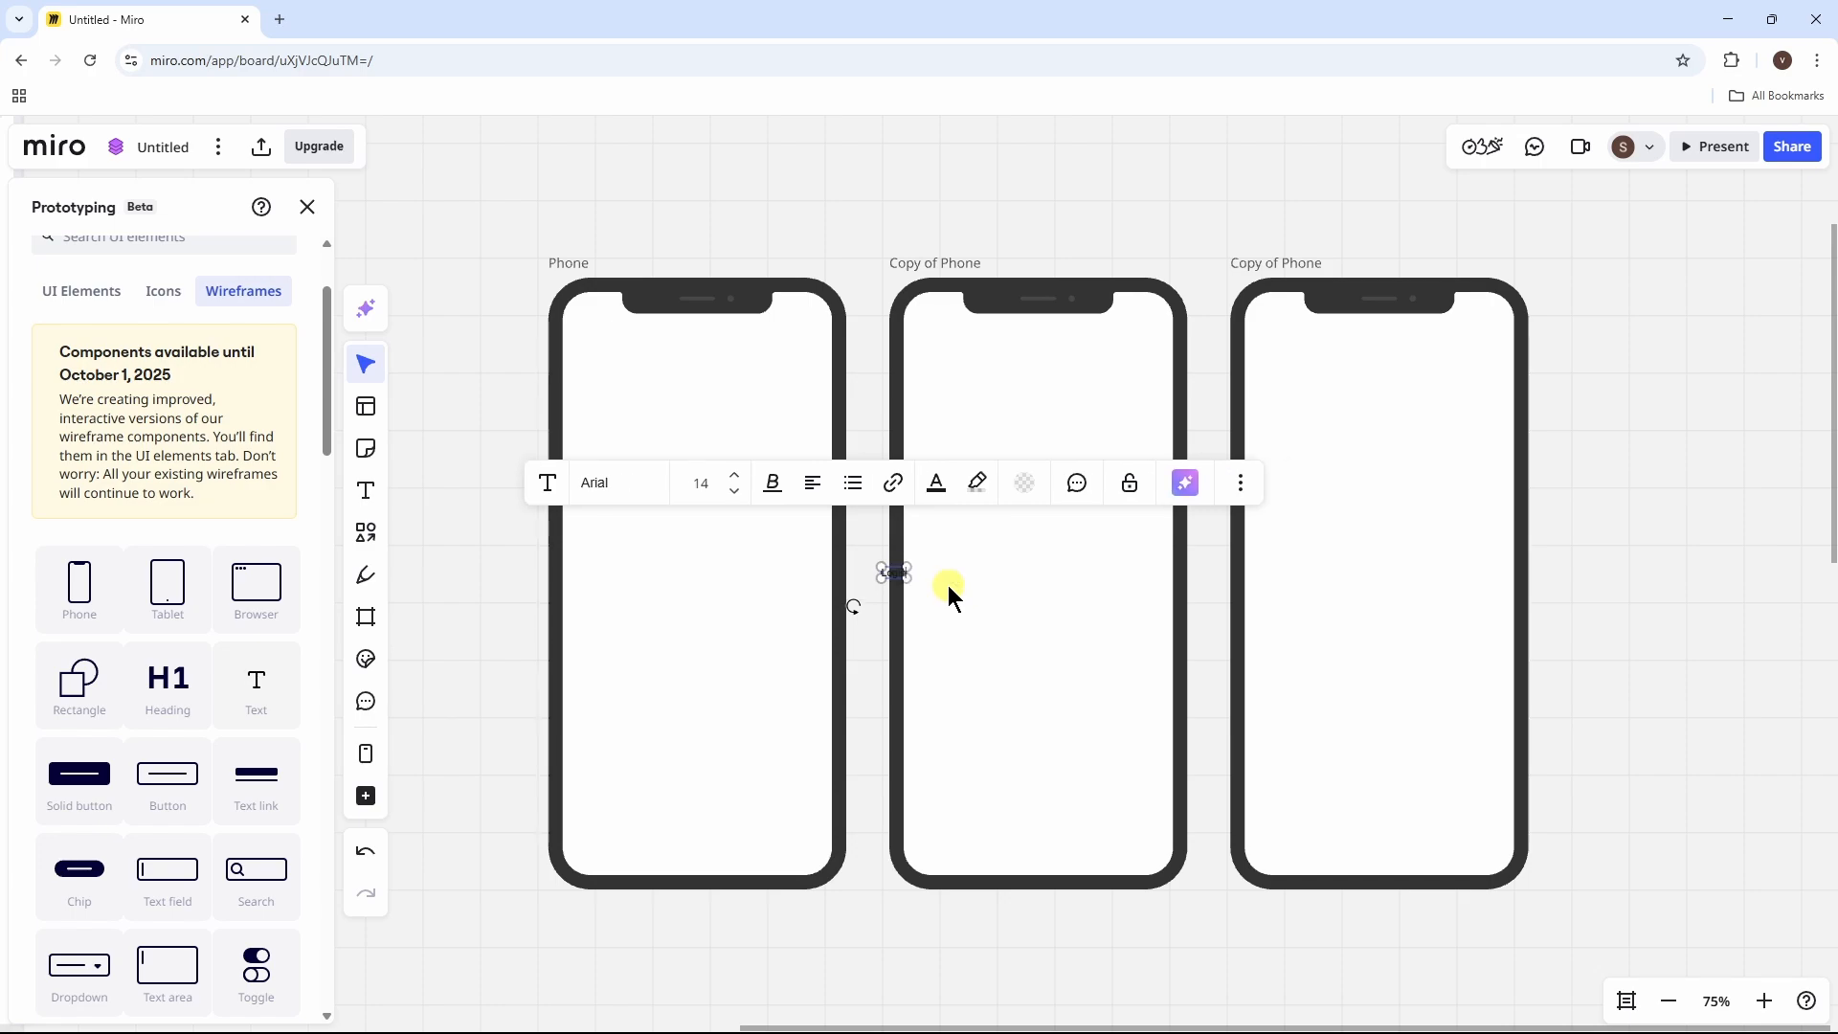
{"action": "left_click", "coordinate": [948, 584]}
{"action": "left_click", "coordinate": [898, 576]}
{"action": "left_click_drag", "start_coordinate": [899, 576], "coordinate": [789, 366]}
{"action": "left_click", "coordinate": [777, 400]}
{"action": "left_click", "coordinate": [858, 538]}
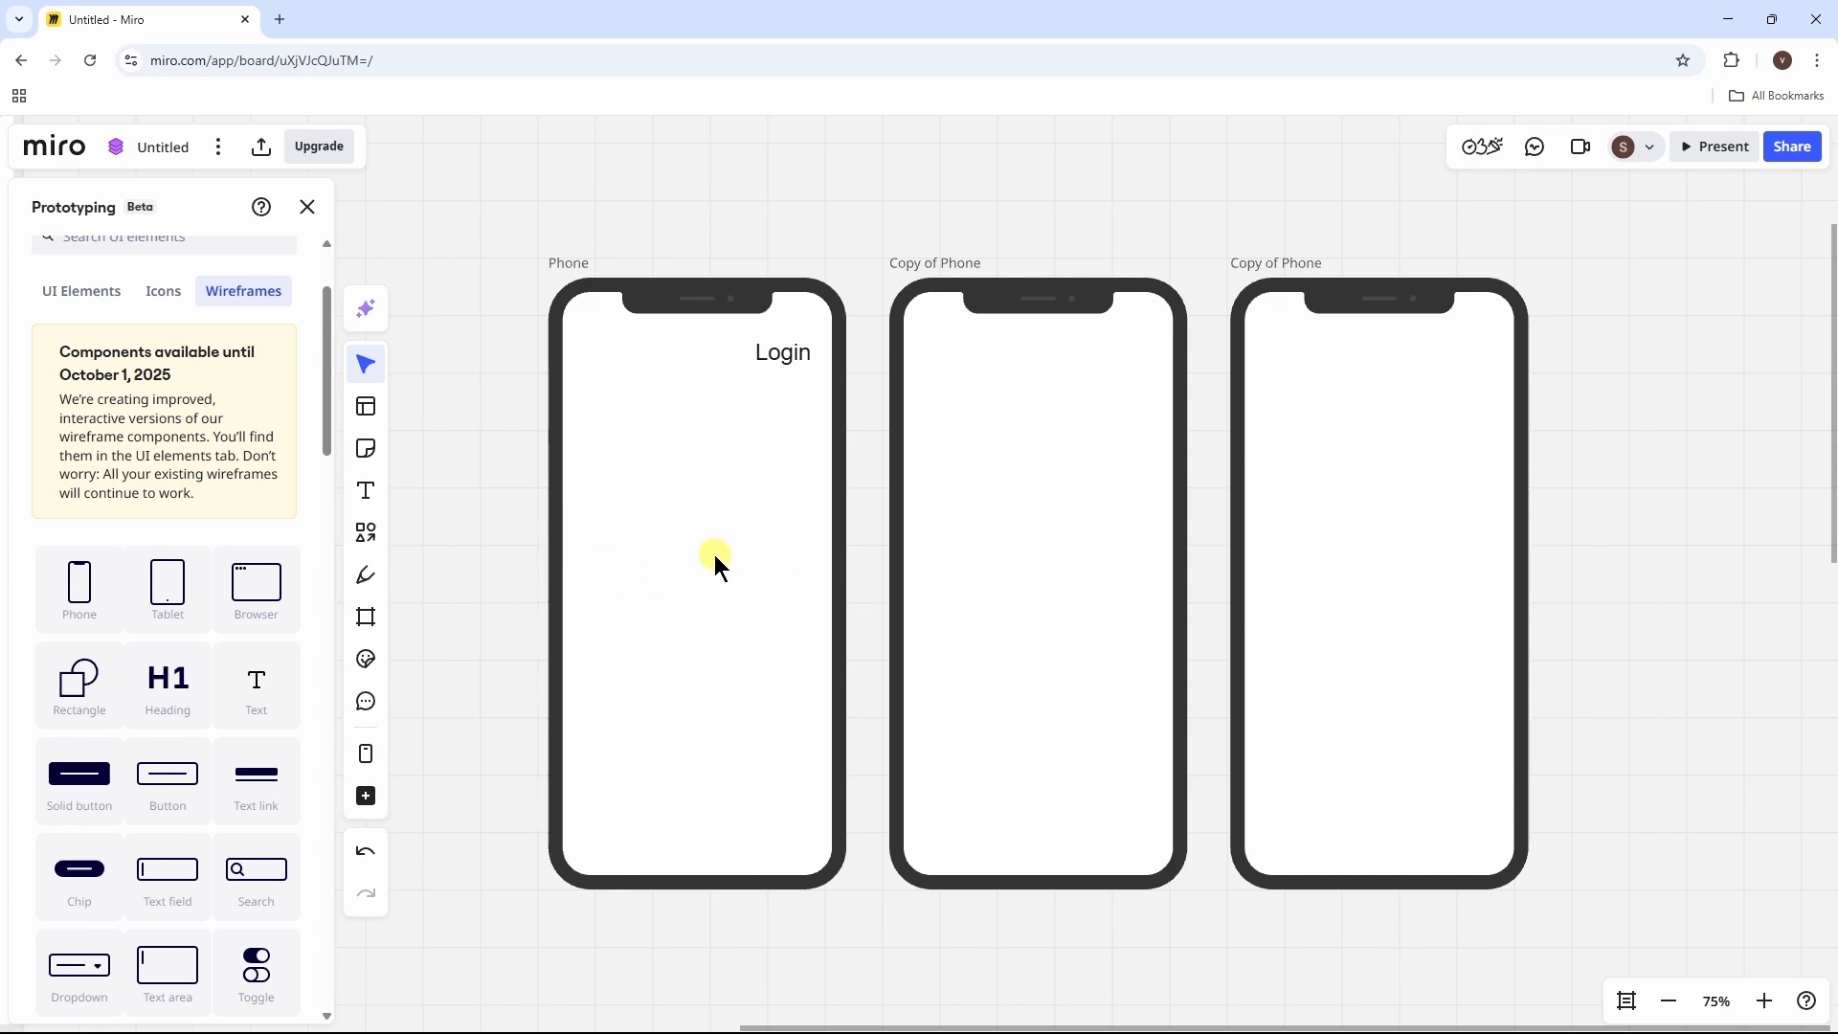
Step: Add a square Placeholder wireframe component, enlarge it and centre it below the Login text on the first phone screen
{"action": "left_click_drag", "start_coordinate": [323, 435], "coordinate": [315, 940]}
{"action": "left_click_drag", "start_coordinate": [328, 838], "coordinate": [328, 689]}
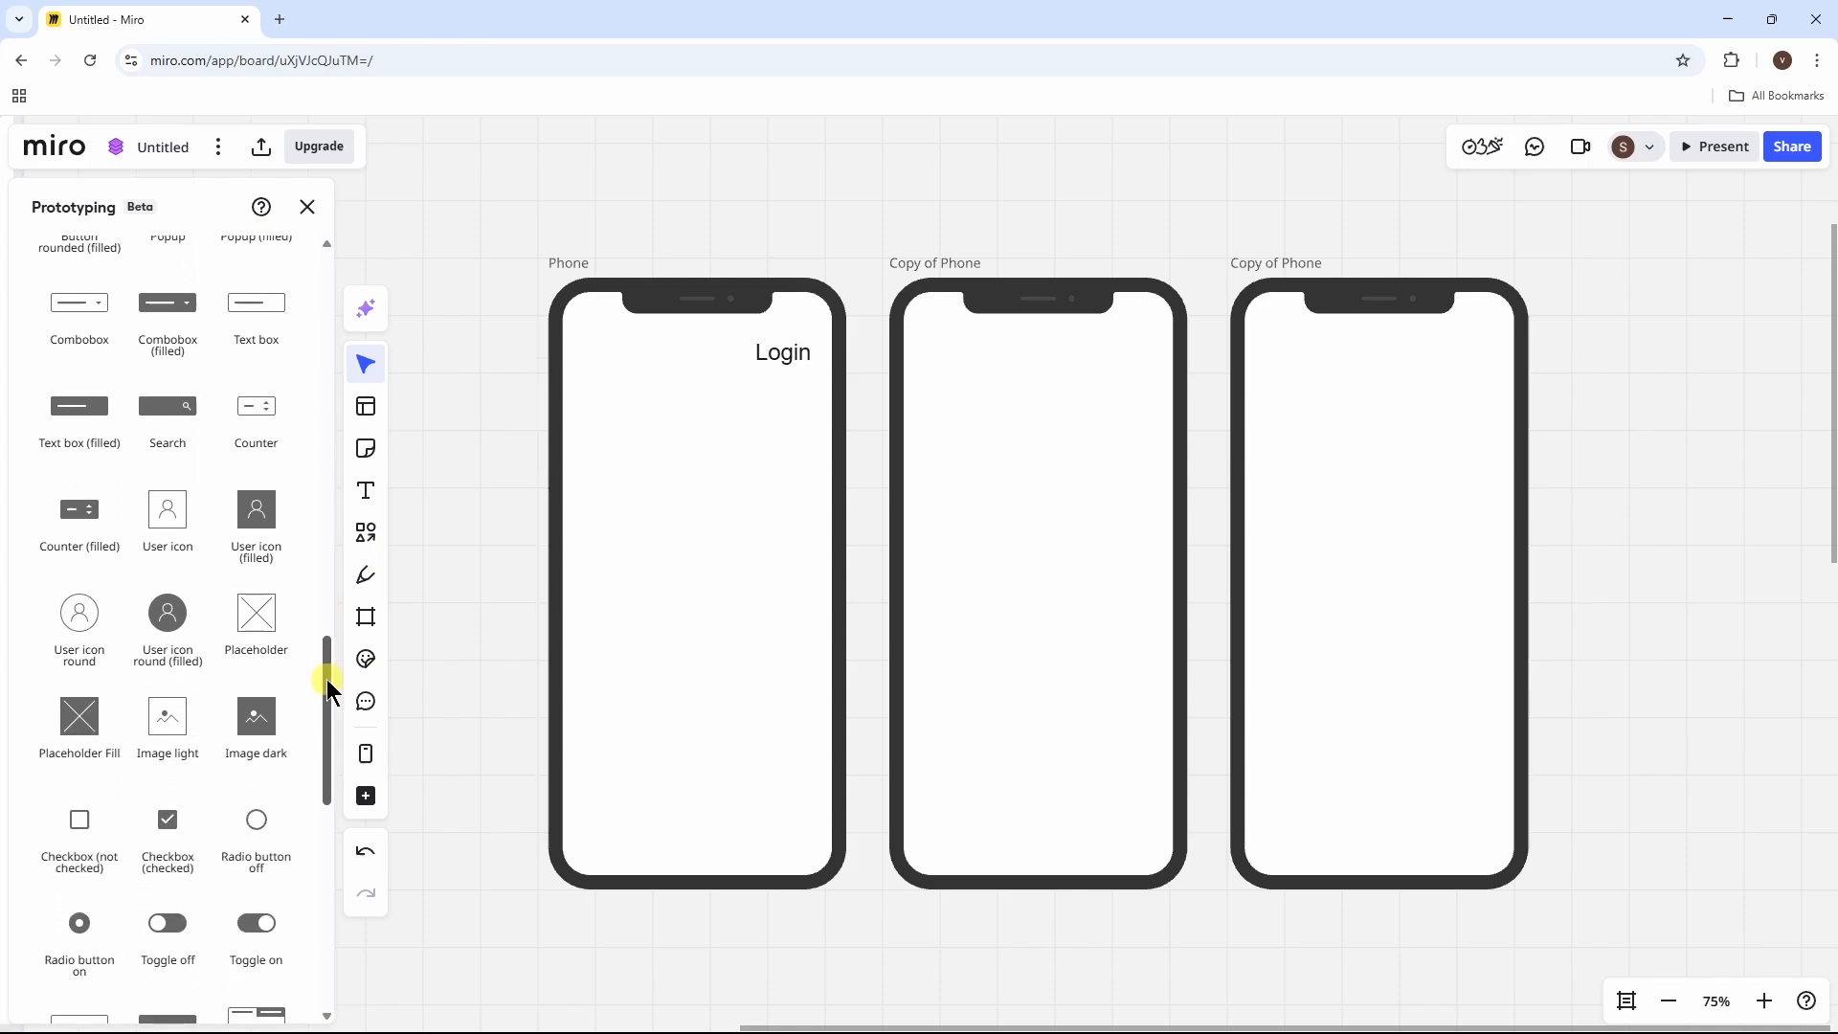
{"action": "left_click", "coordinate": [255, 622]}
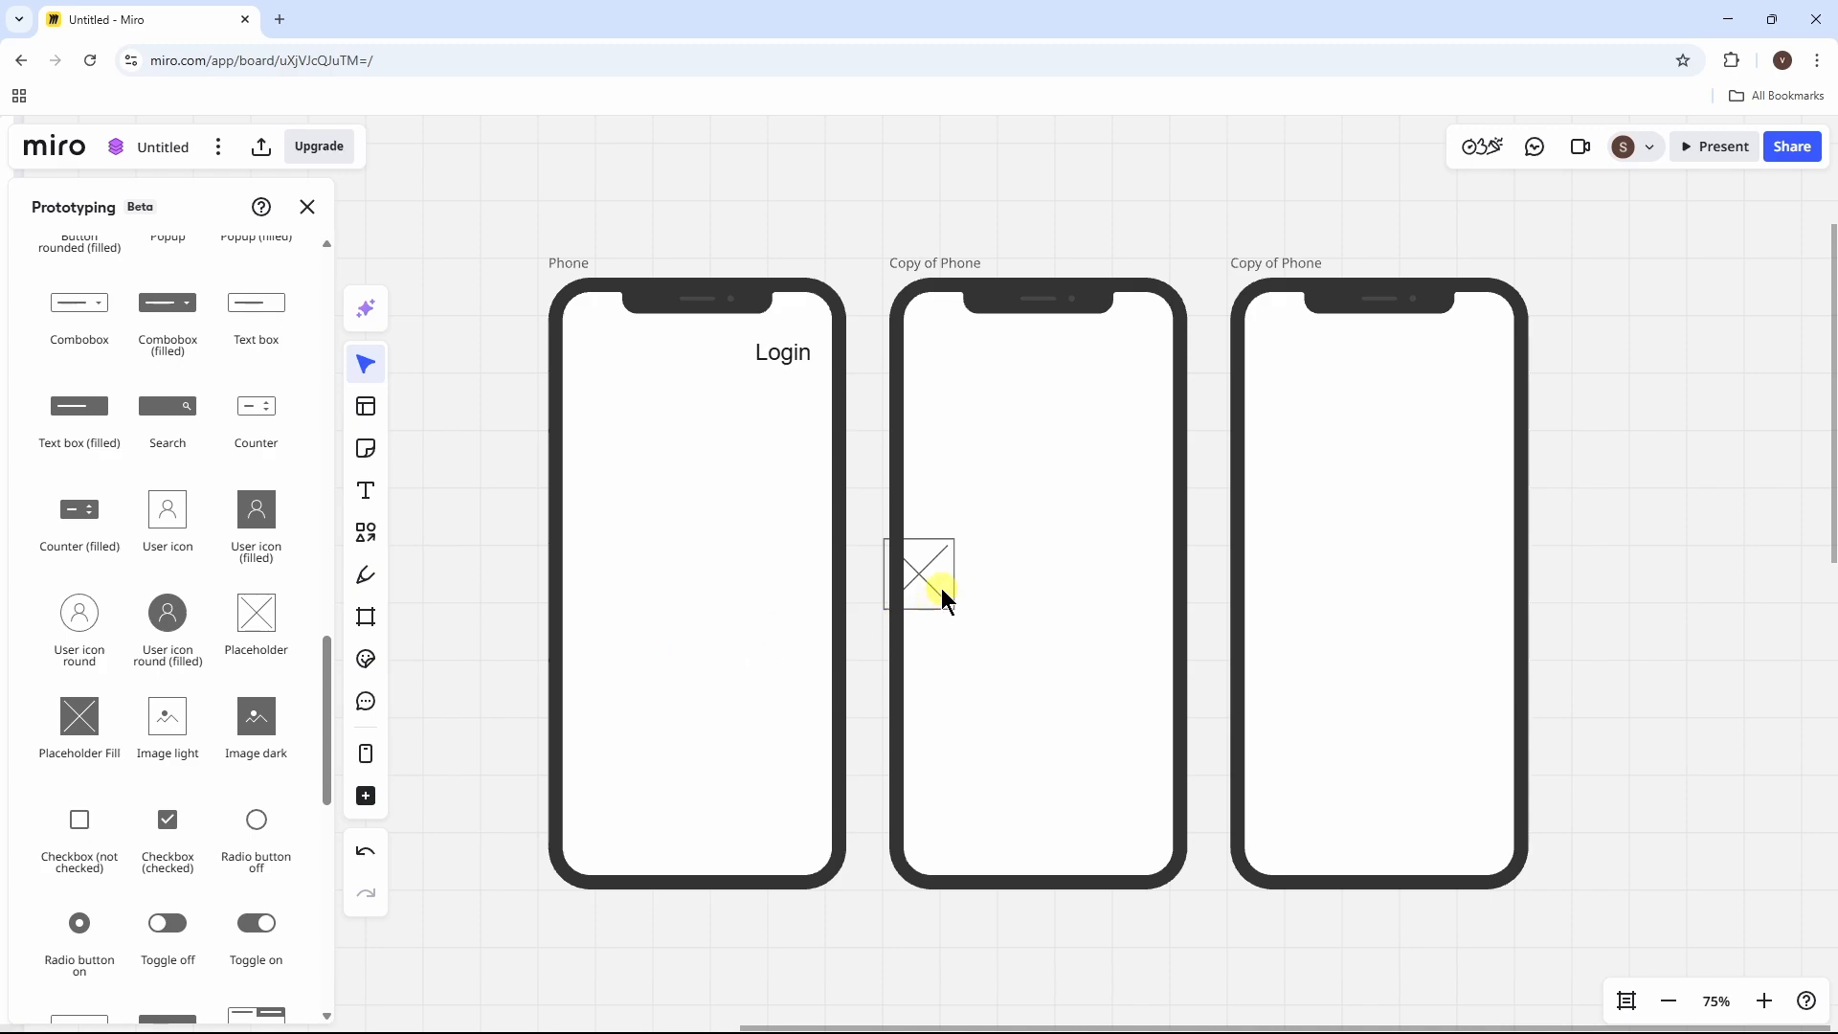
{"action": "left_click_drag", "start_coordinate": [927, 582], "coordinate": [705, 515]}
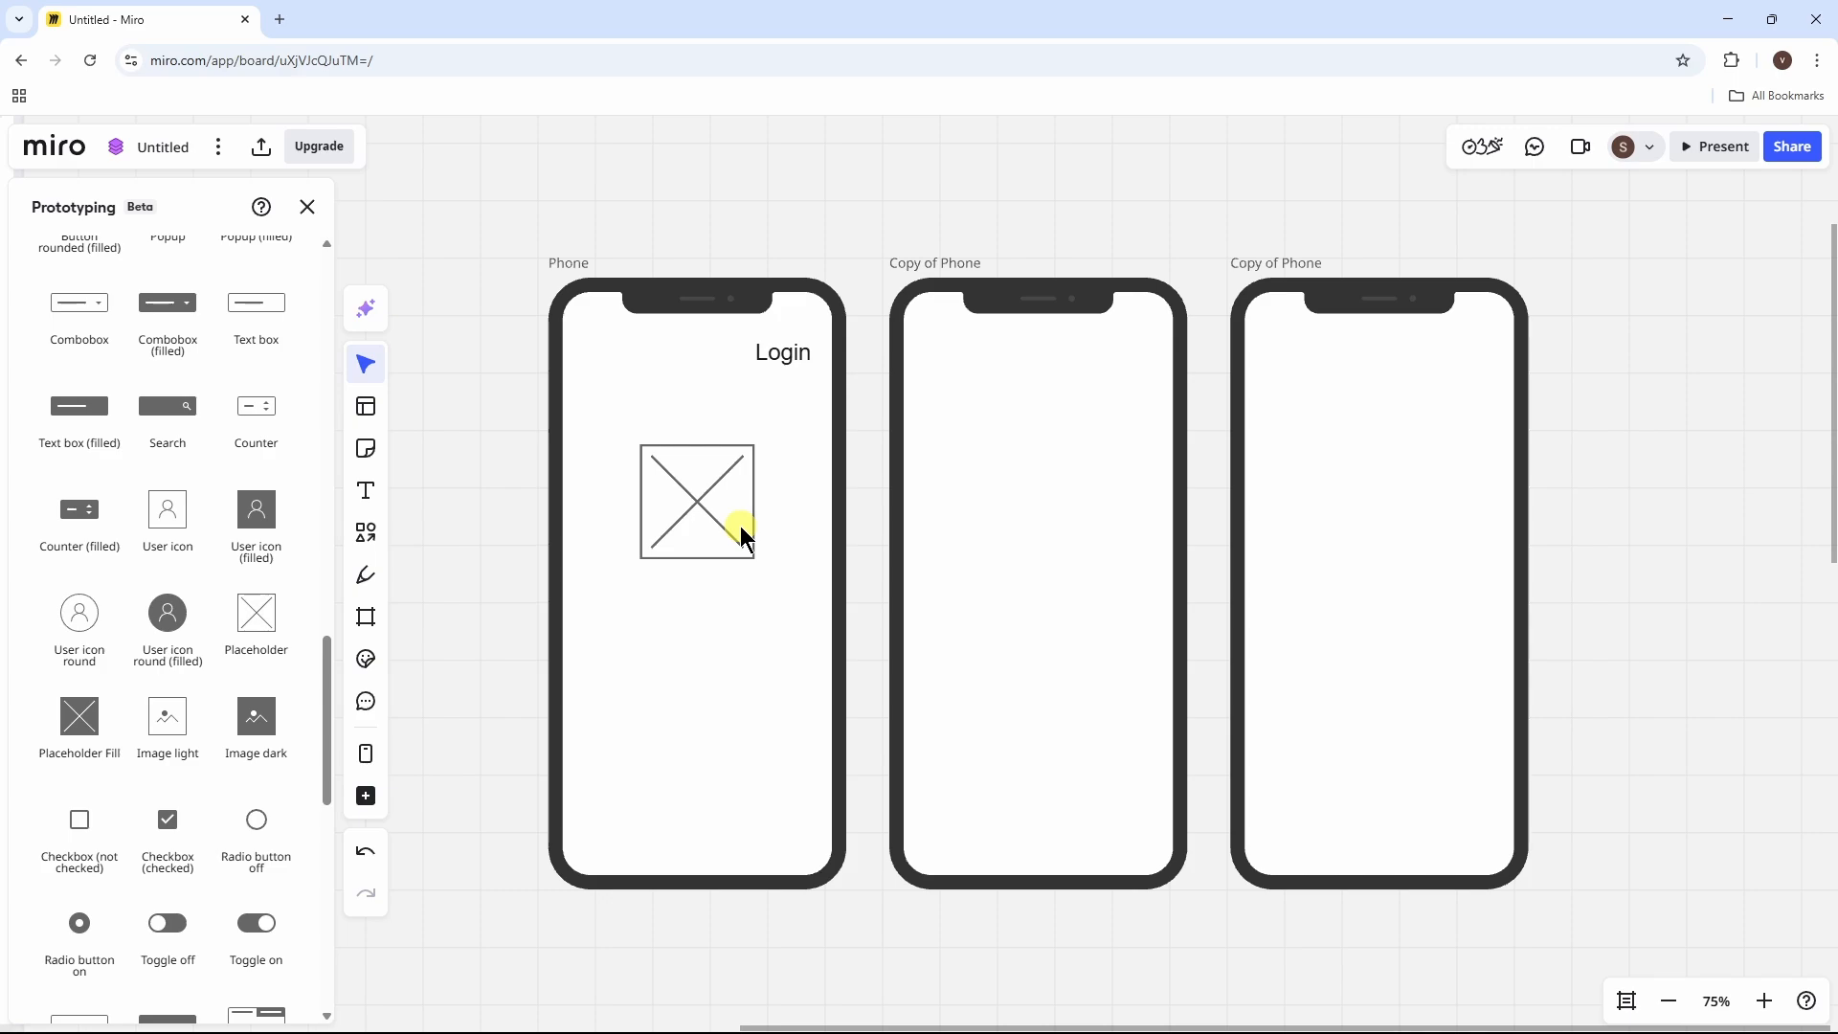
Step: Copy the Login text below the placeholder, change the copy to "App Feature" and centre it just beneath the placeholder
{"action": "left_click", "coordinate": [796, 355]}
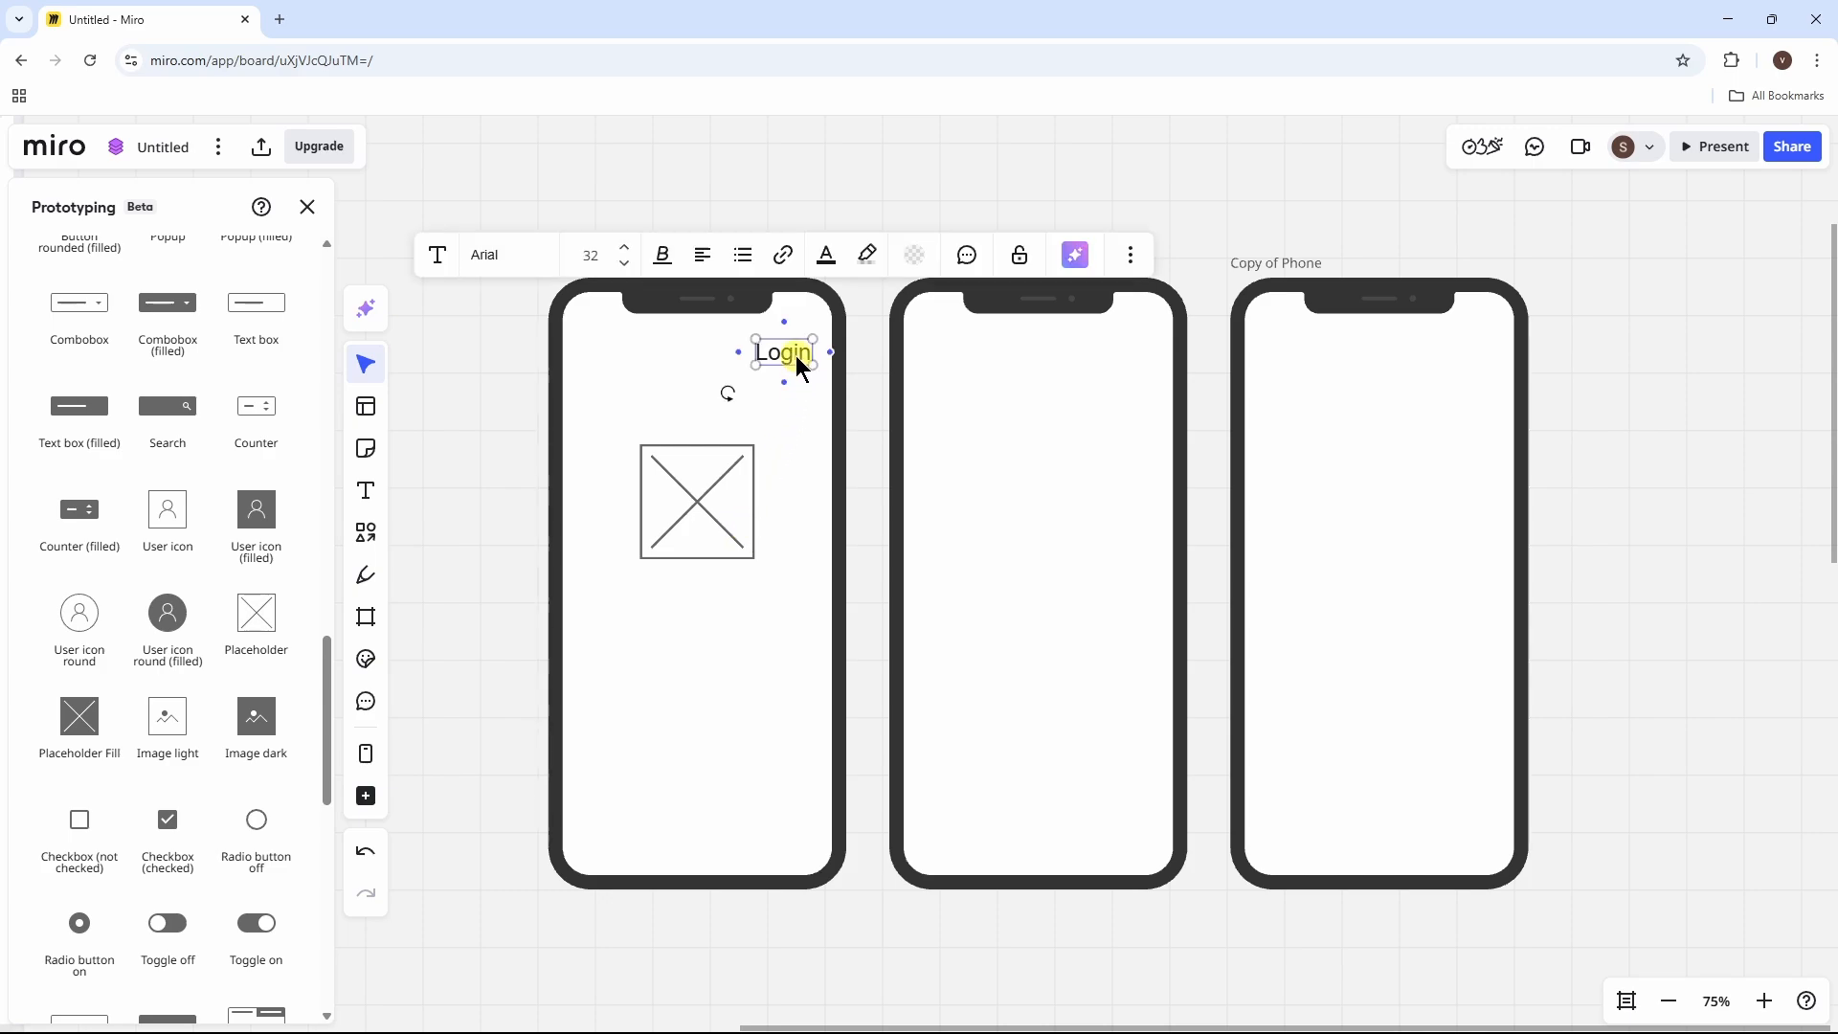
{"action": "key", "text": "ctrl+c"}
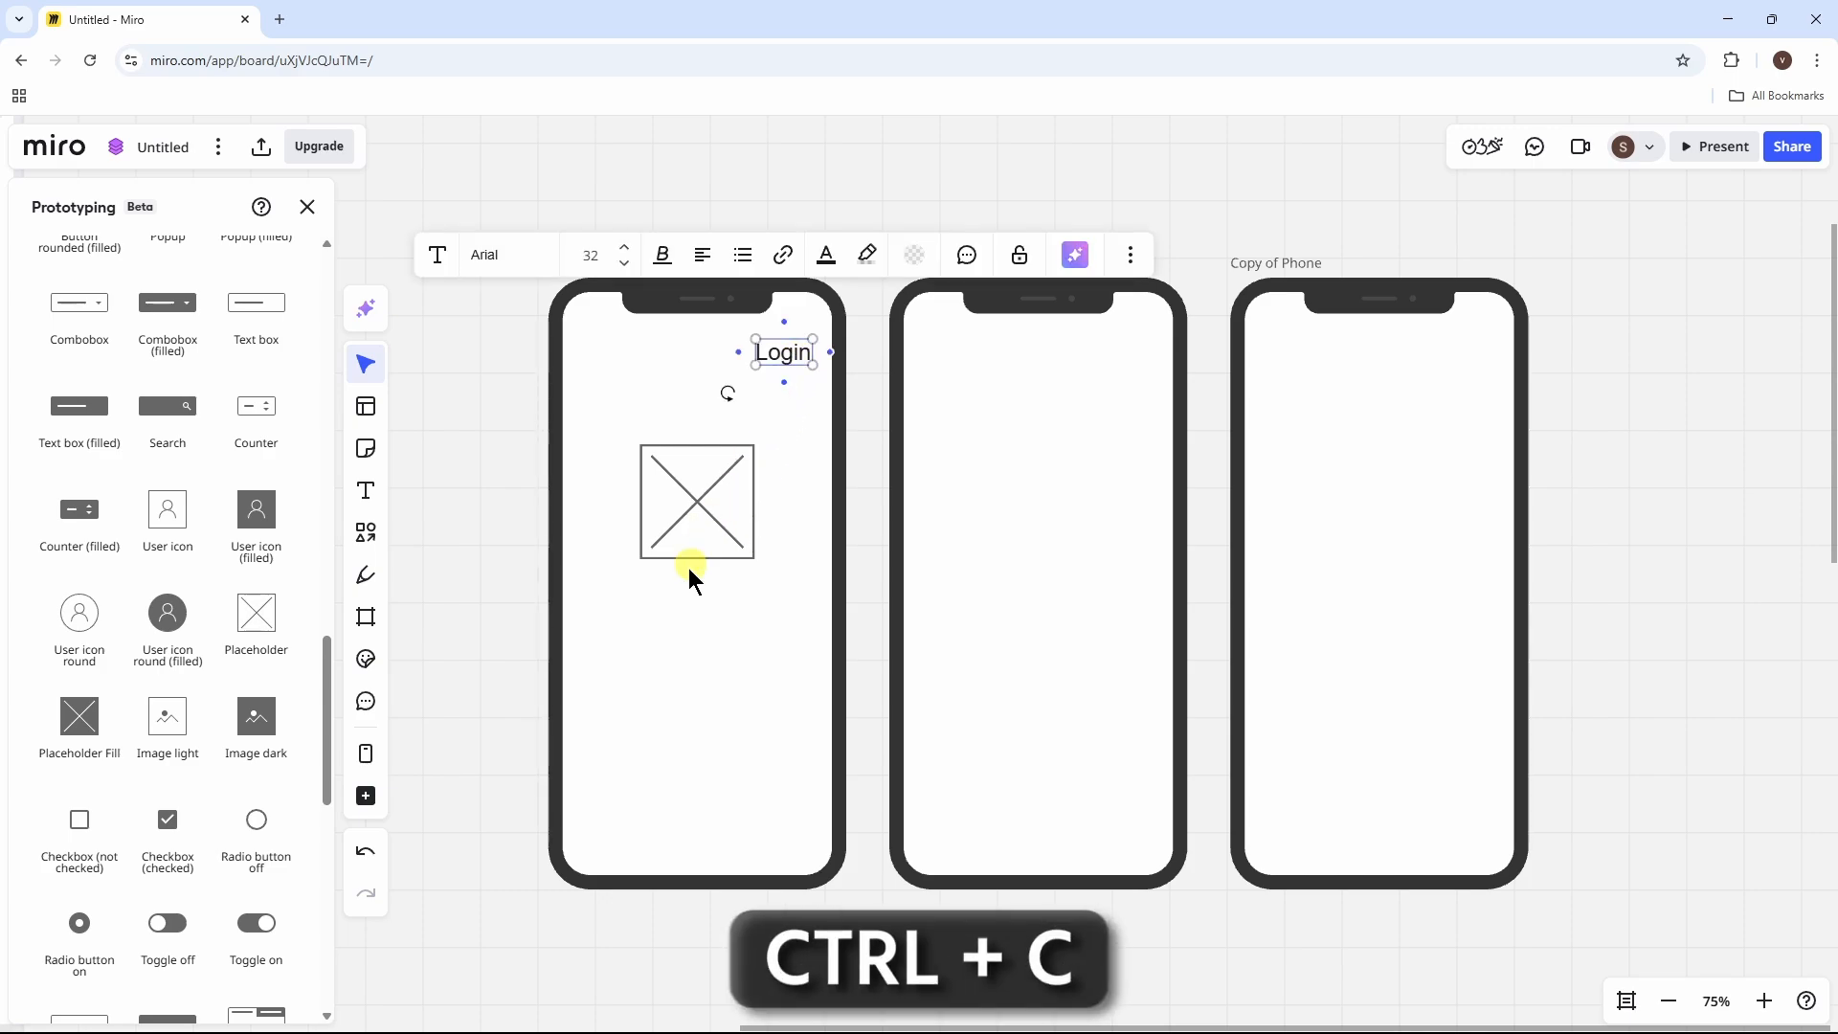
{"action": "left_click", "coordinate": [662, 599]}
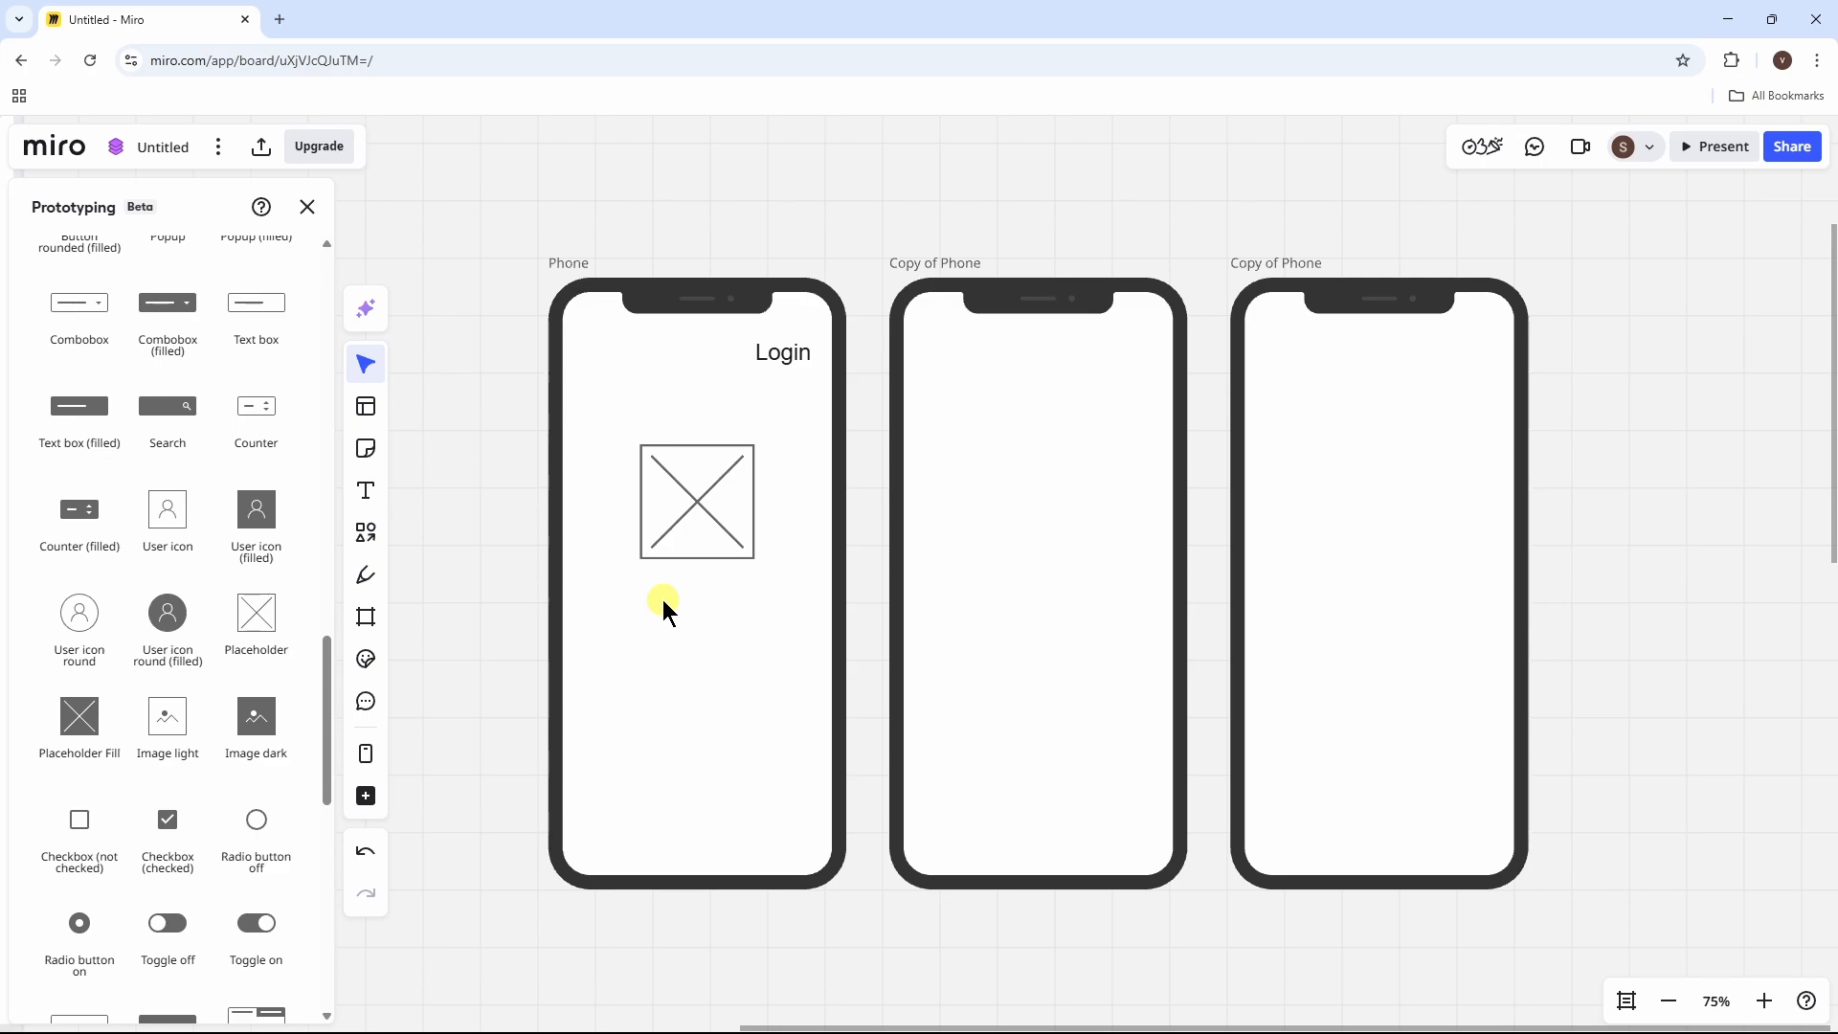
{"action": "key", "text": "ctrl+v"}
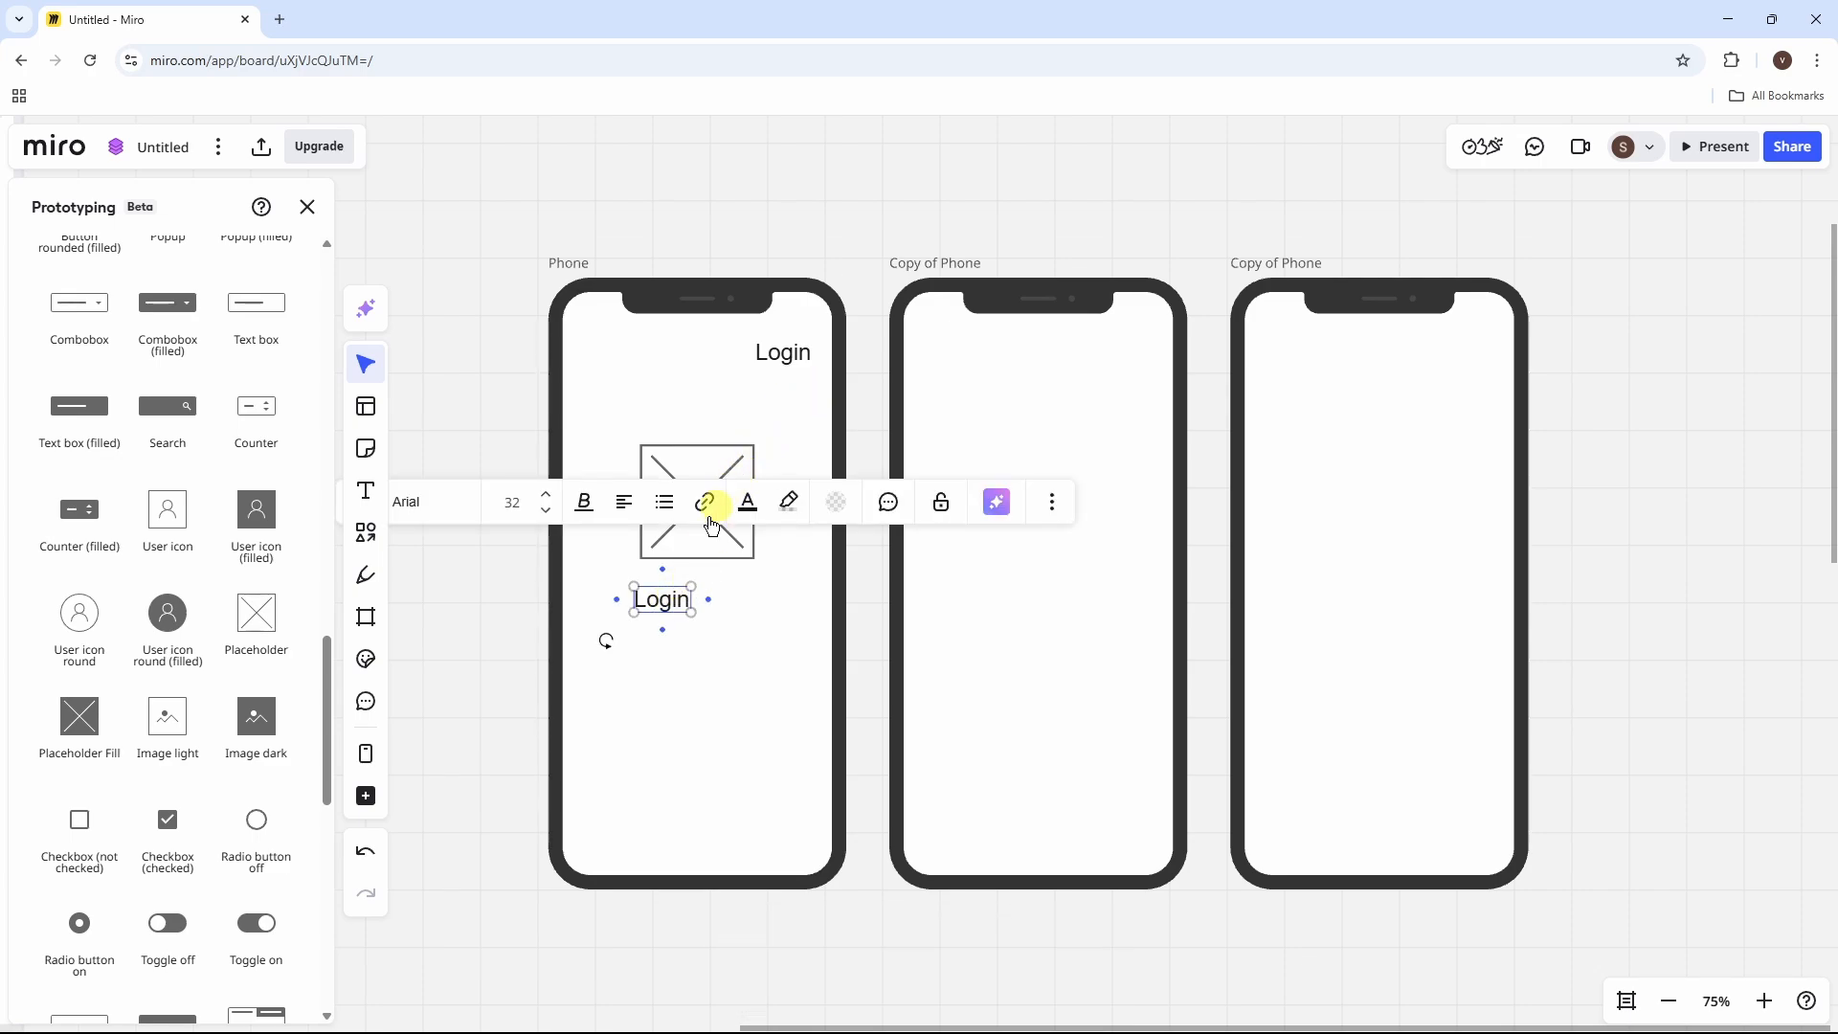
{"action": "double_click", "coordinate": [677, 601]}
{"action": "type", "text": "App Feature"}
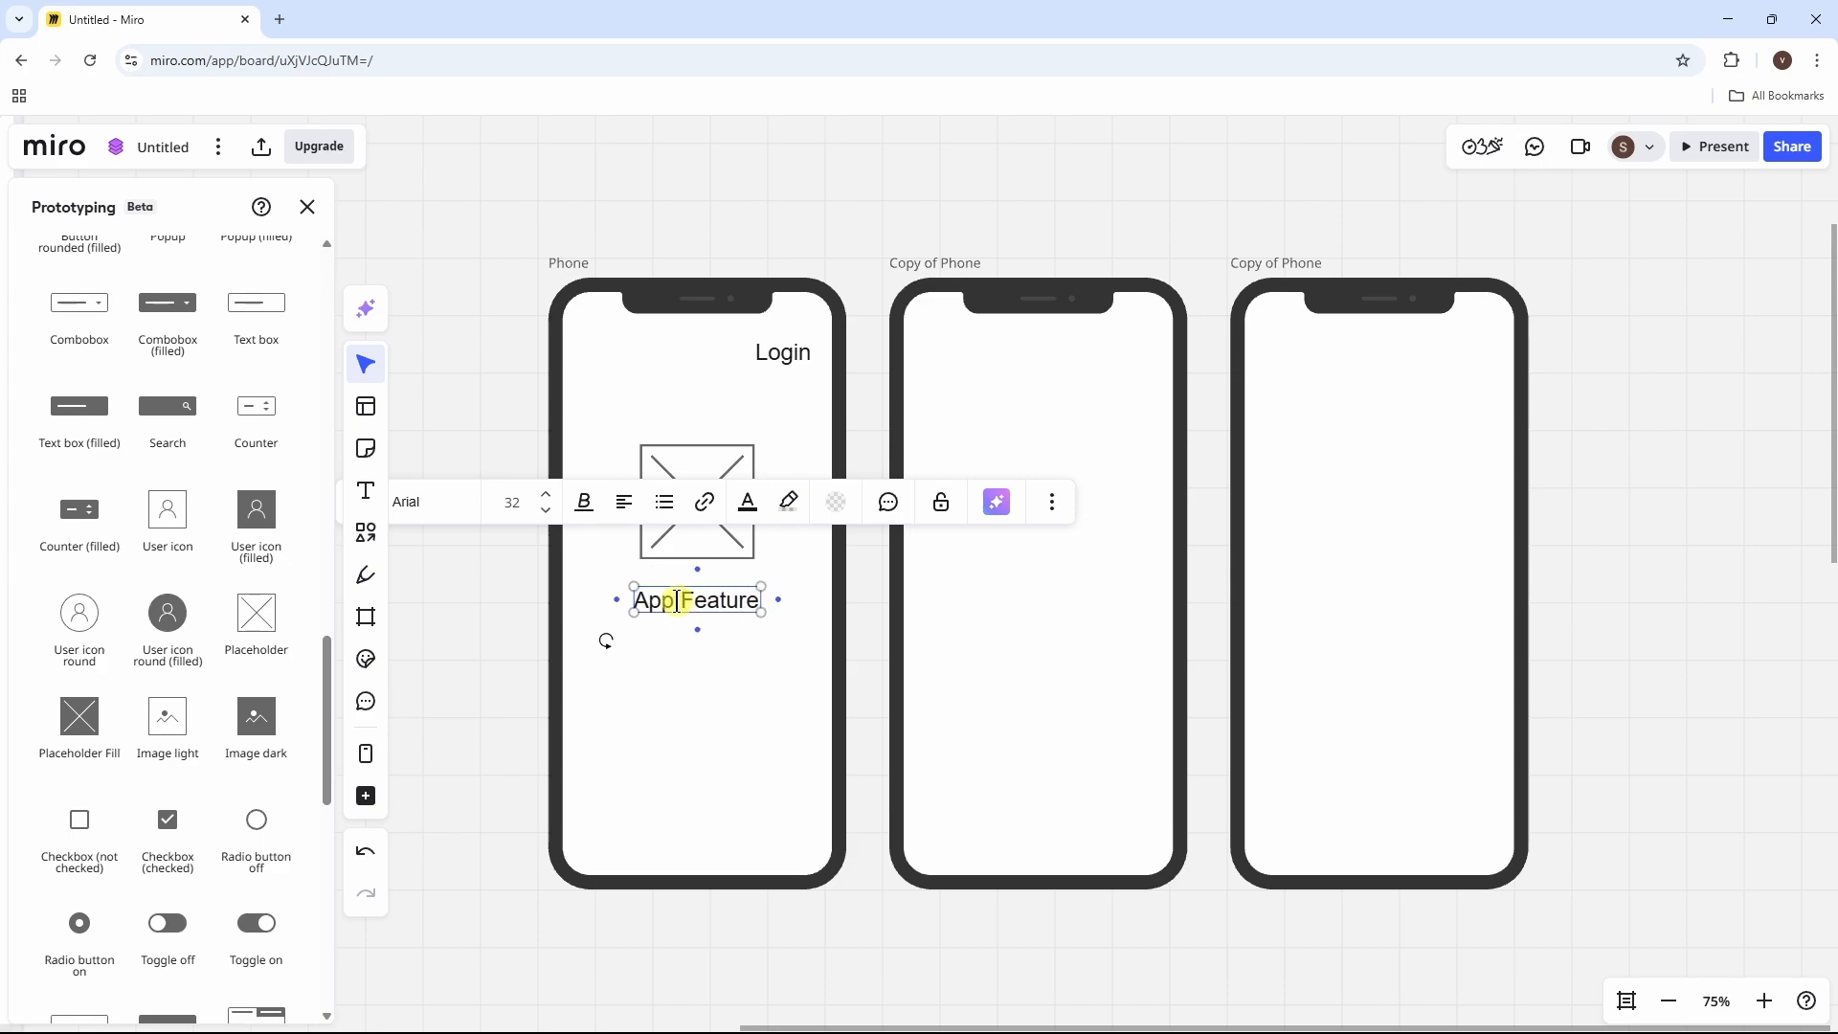
{"action": "left_click", "coordinate": [724, 571]}
{"action": "left_click_drag", "start_coordinate": [701, 600], "coordinate": [701, 599]}
{"action": "left_click", "coordinate": [783, 614]}
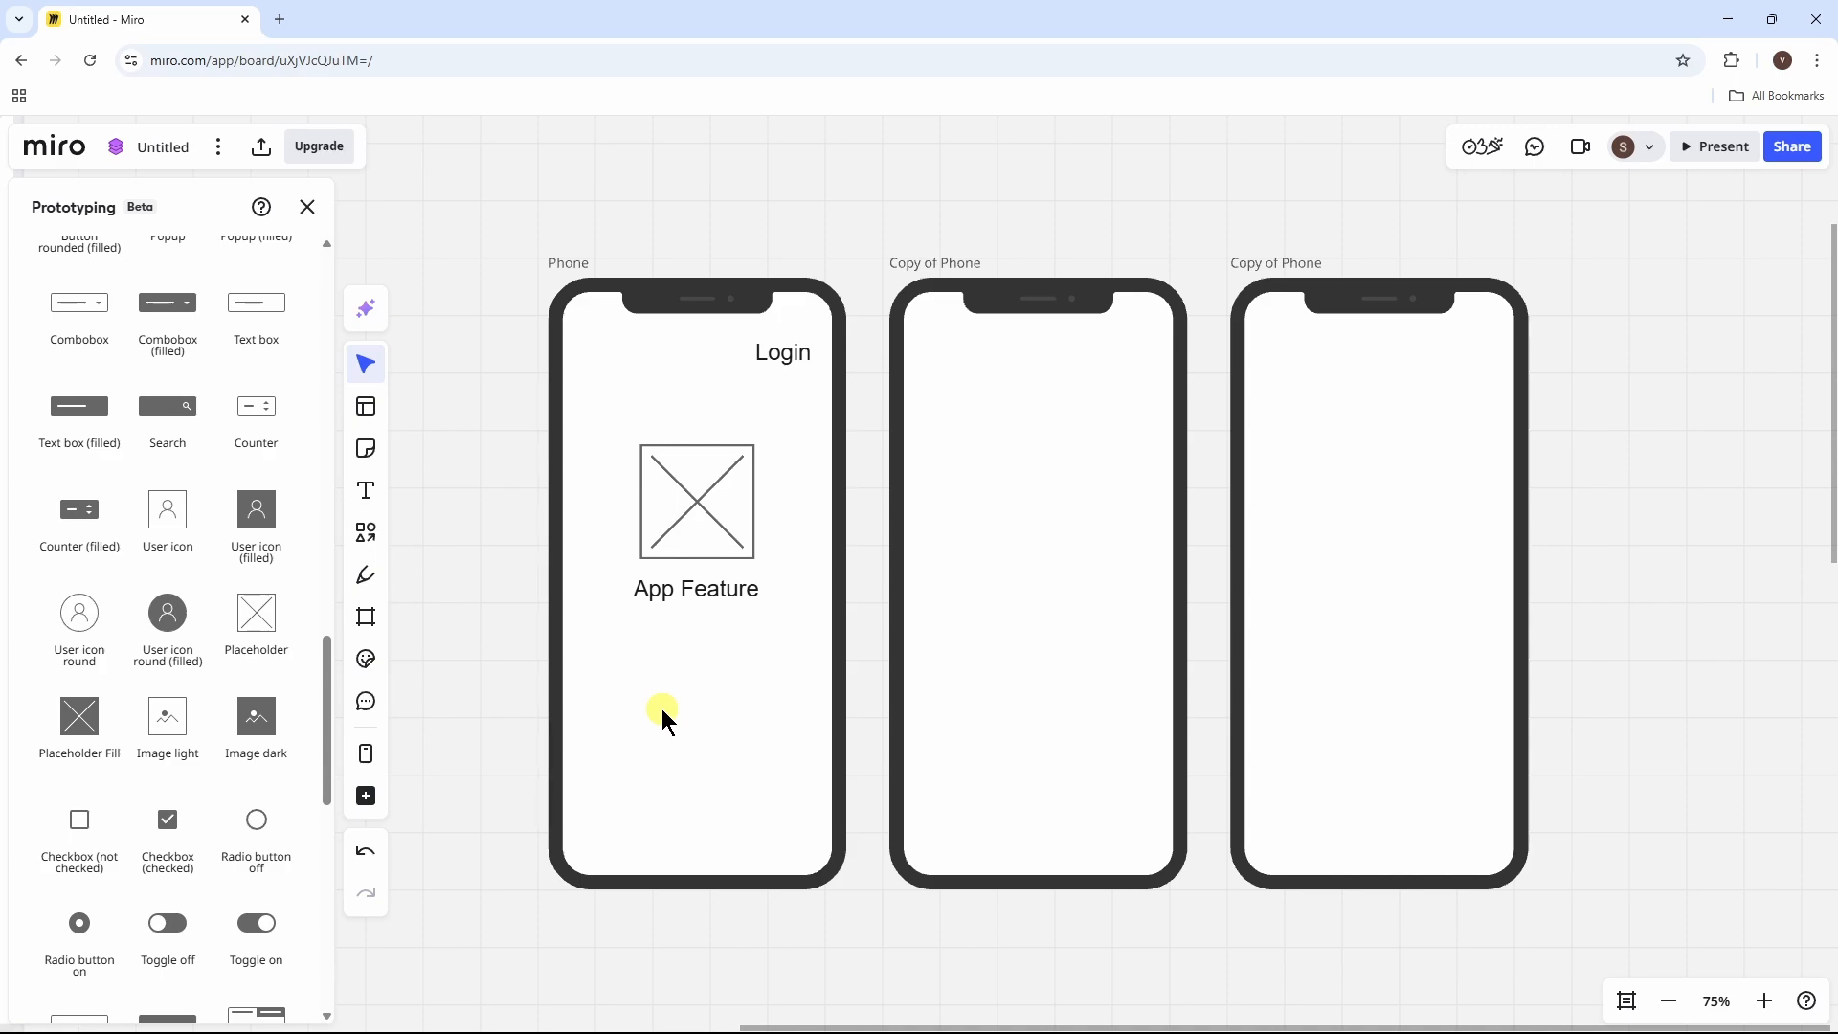
Step: Draw a small circle below the App Feature caption on the first phone screen and select it
{"action": "left_click", "coordinate": [380, 548]}
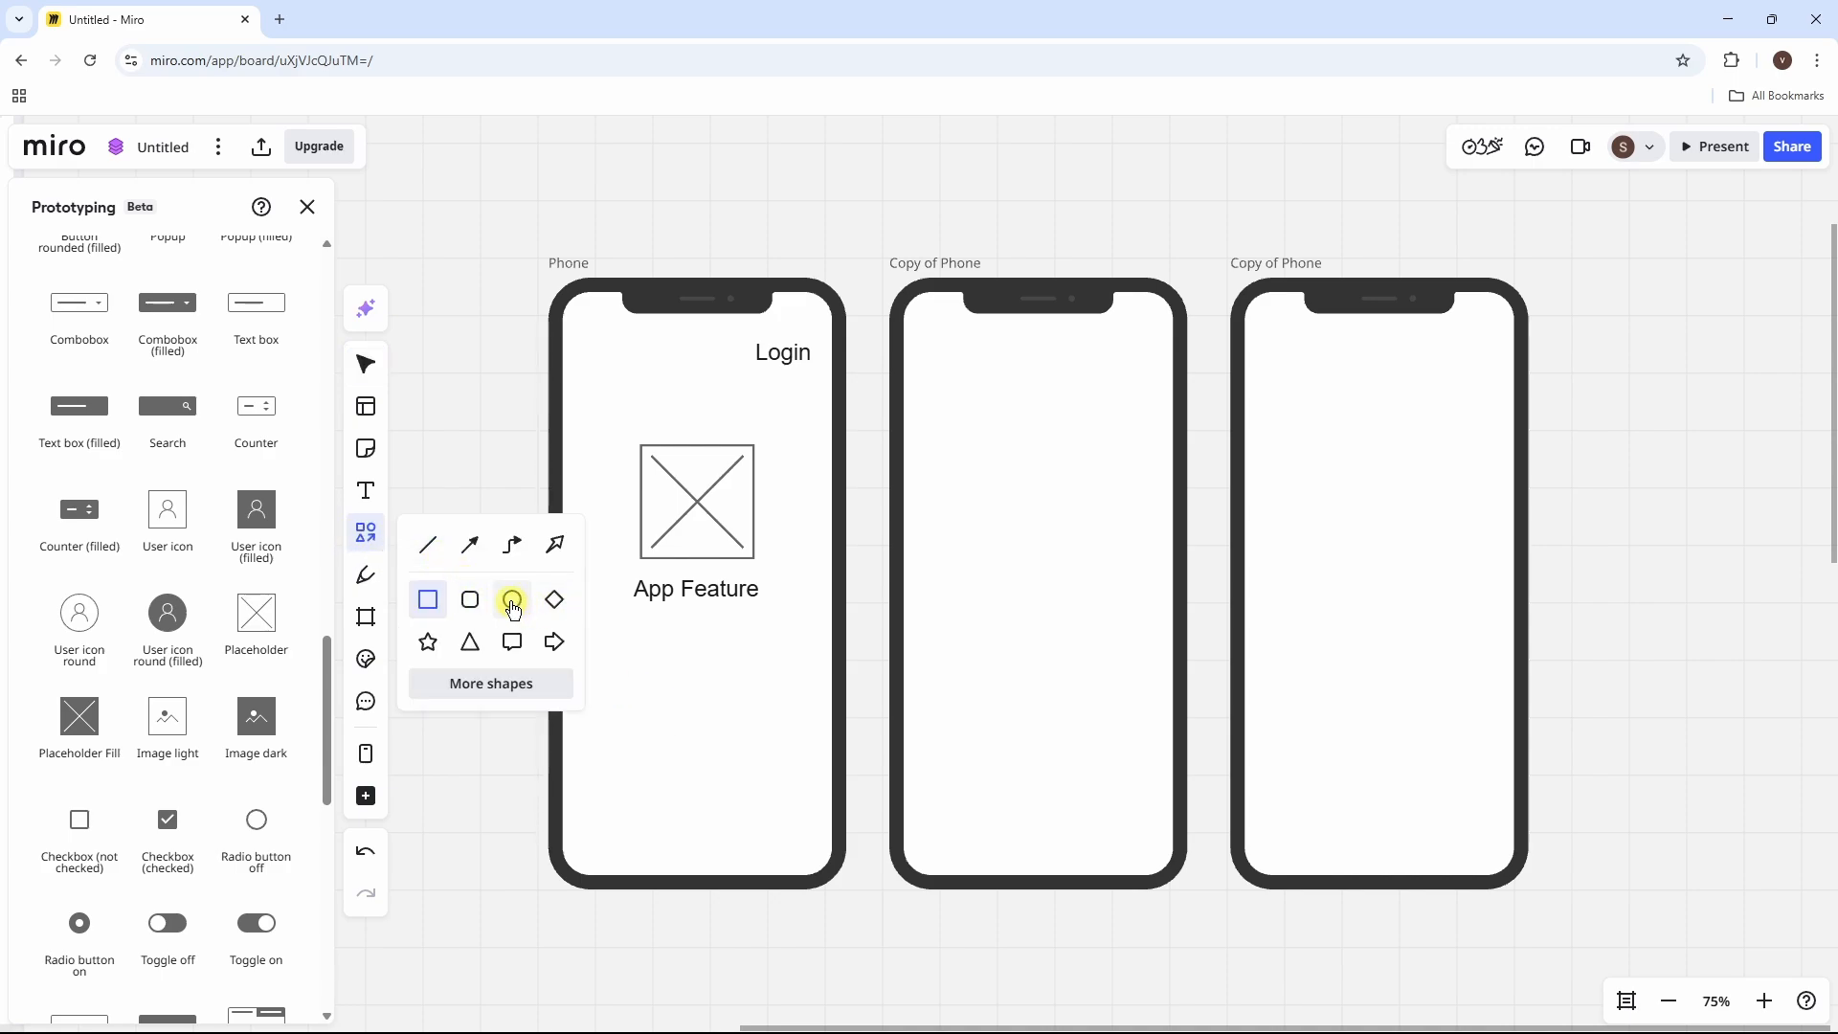
{"action": "left_click", "coordinate": [511, 609]}
{"action": "key", "text": "shift"}
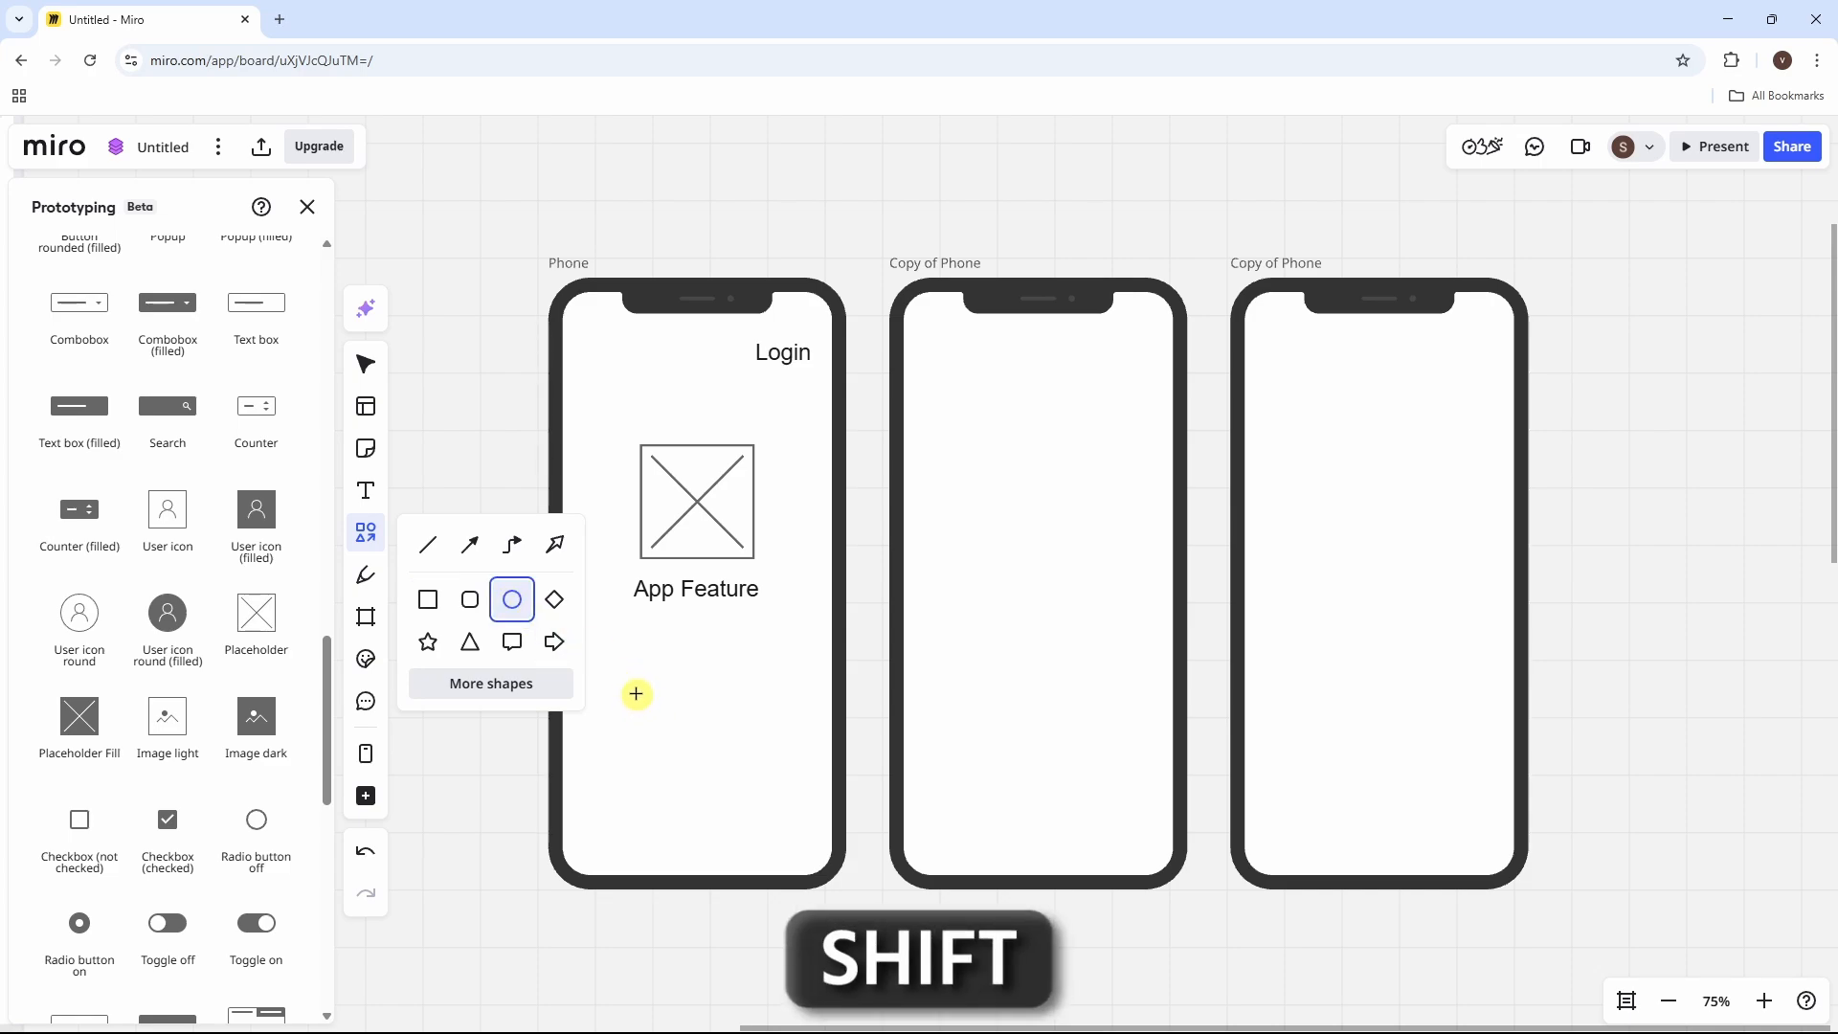
{"action": "left_click_drag", "start_coordinate": [631, 704], "coordinate": [650, 733]}
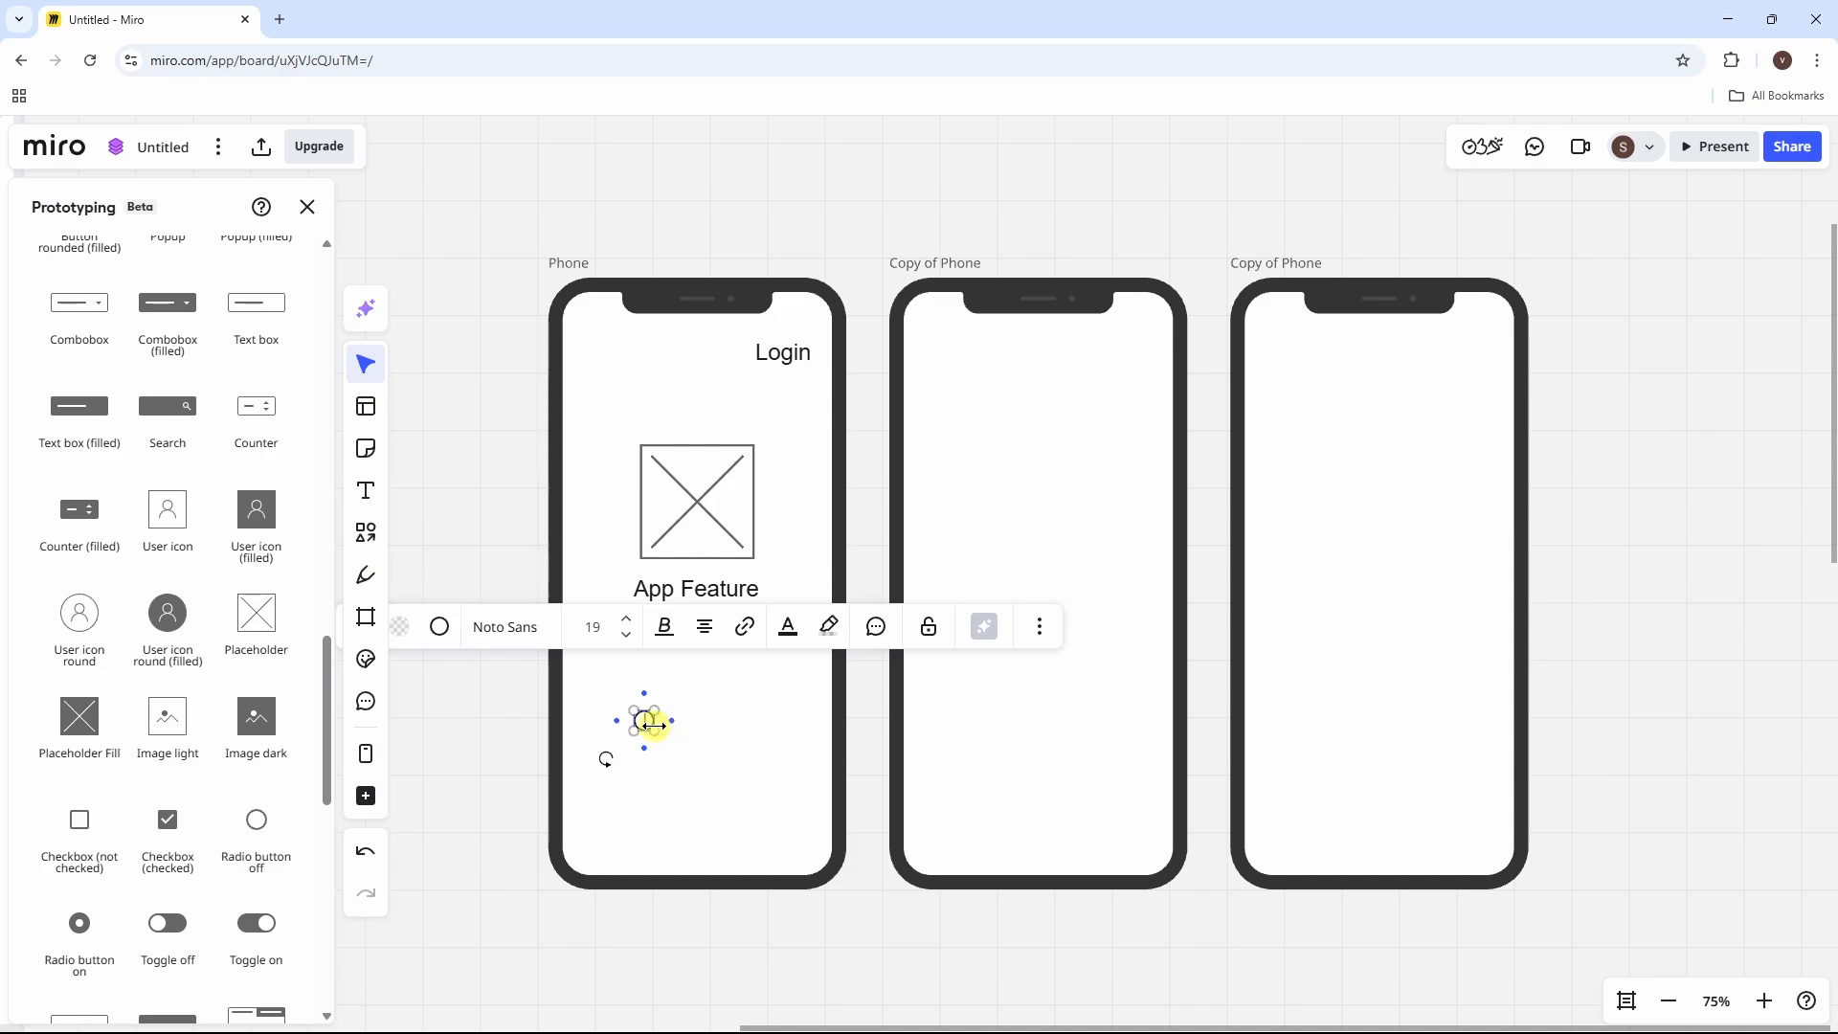
{"action": "left_click", "coordinate": [724, 773]}
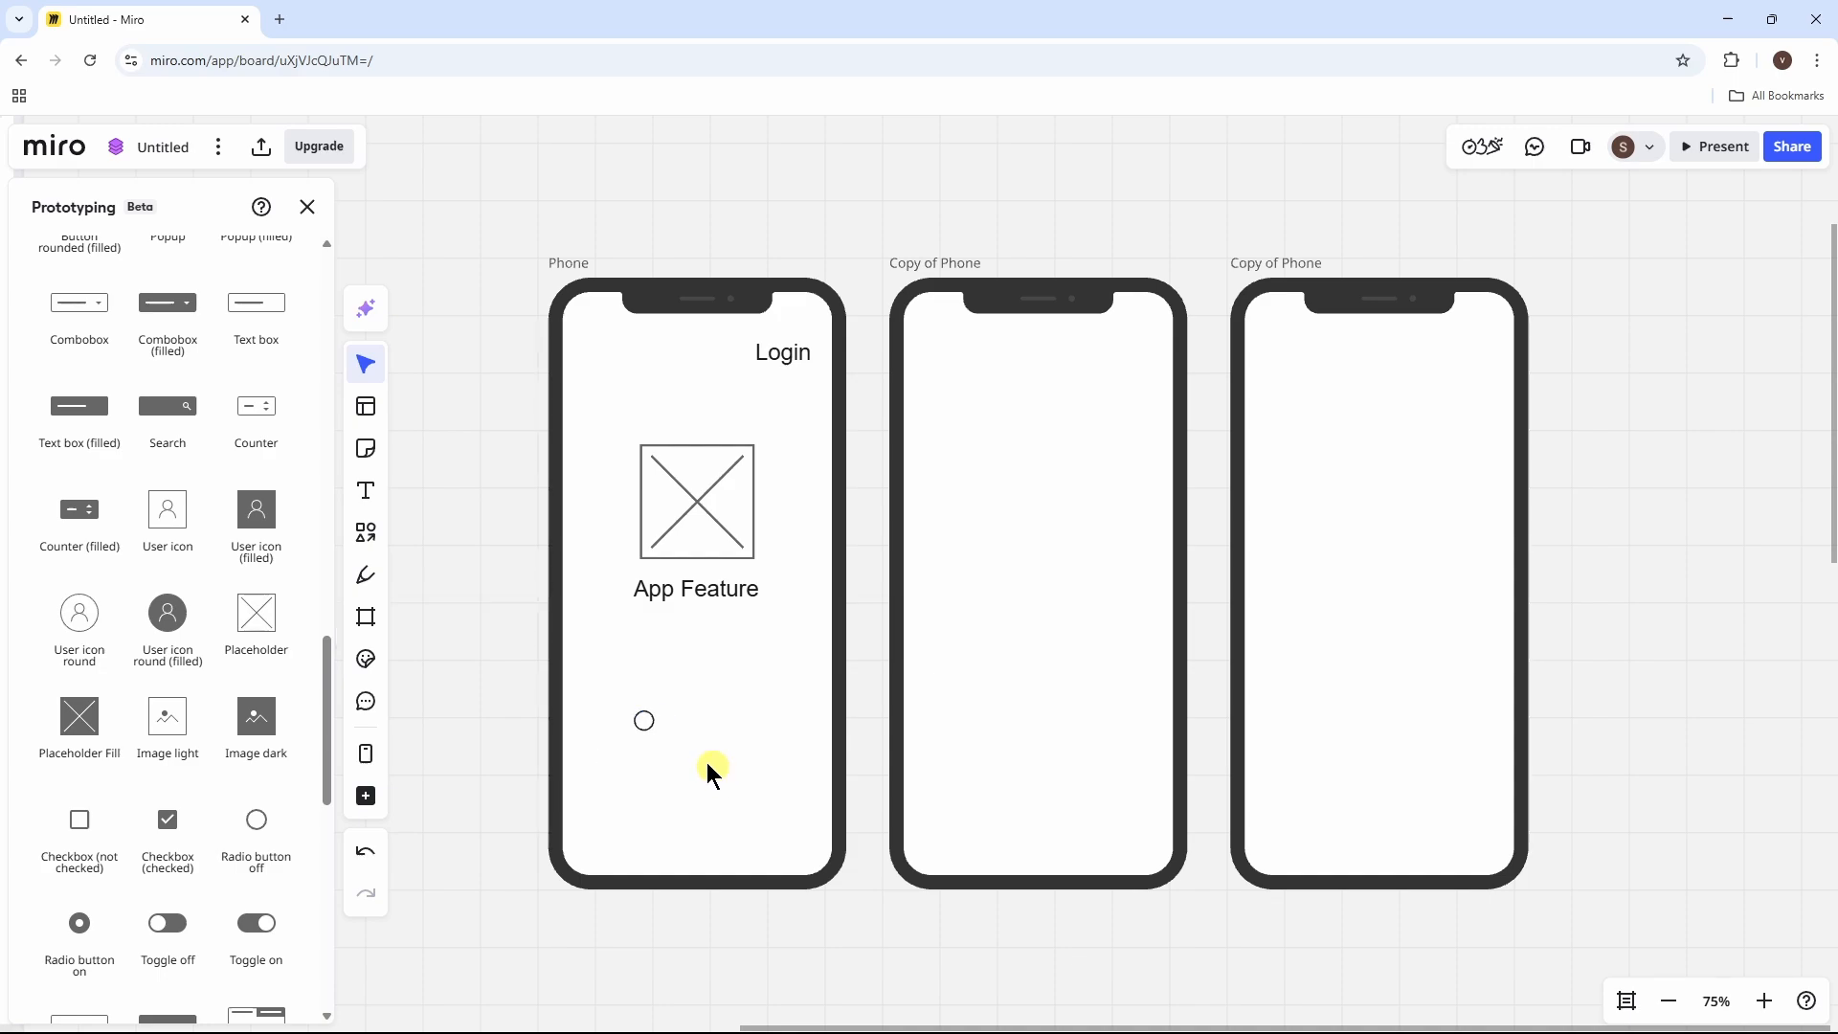
{"action": "left_click", "coordinate": [645, 720]}
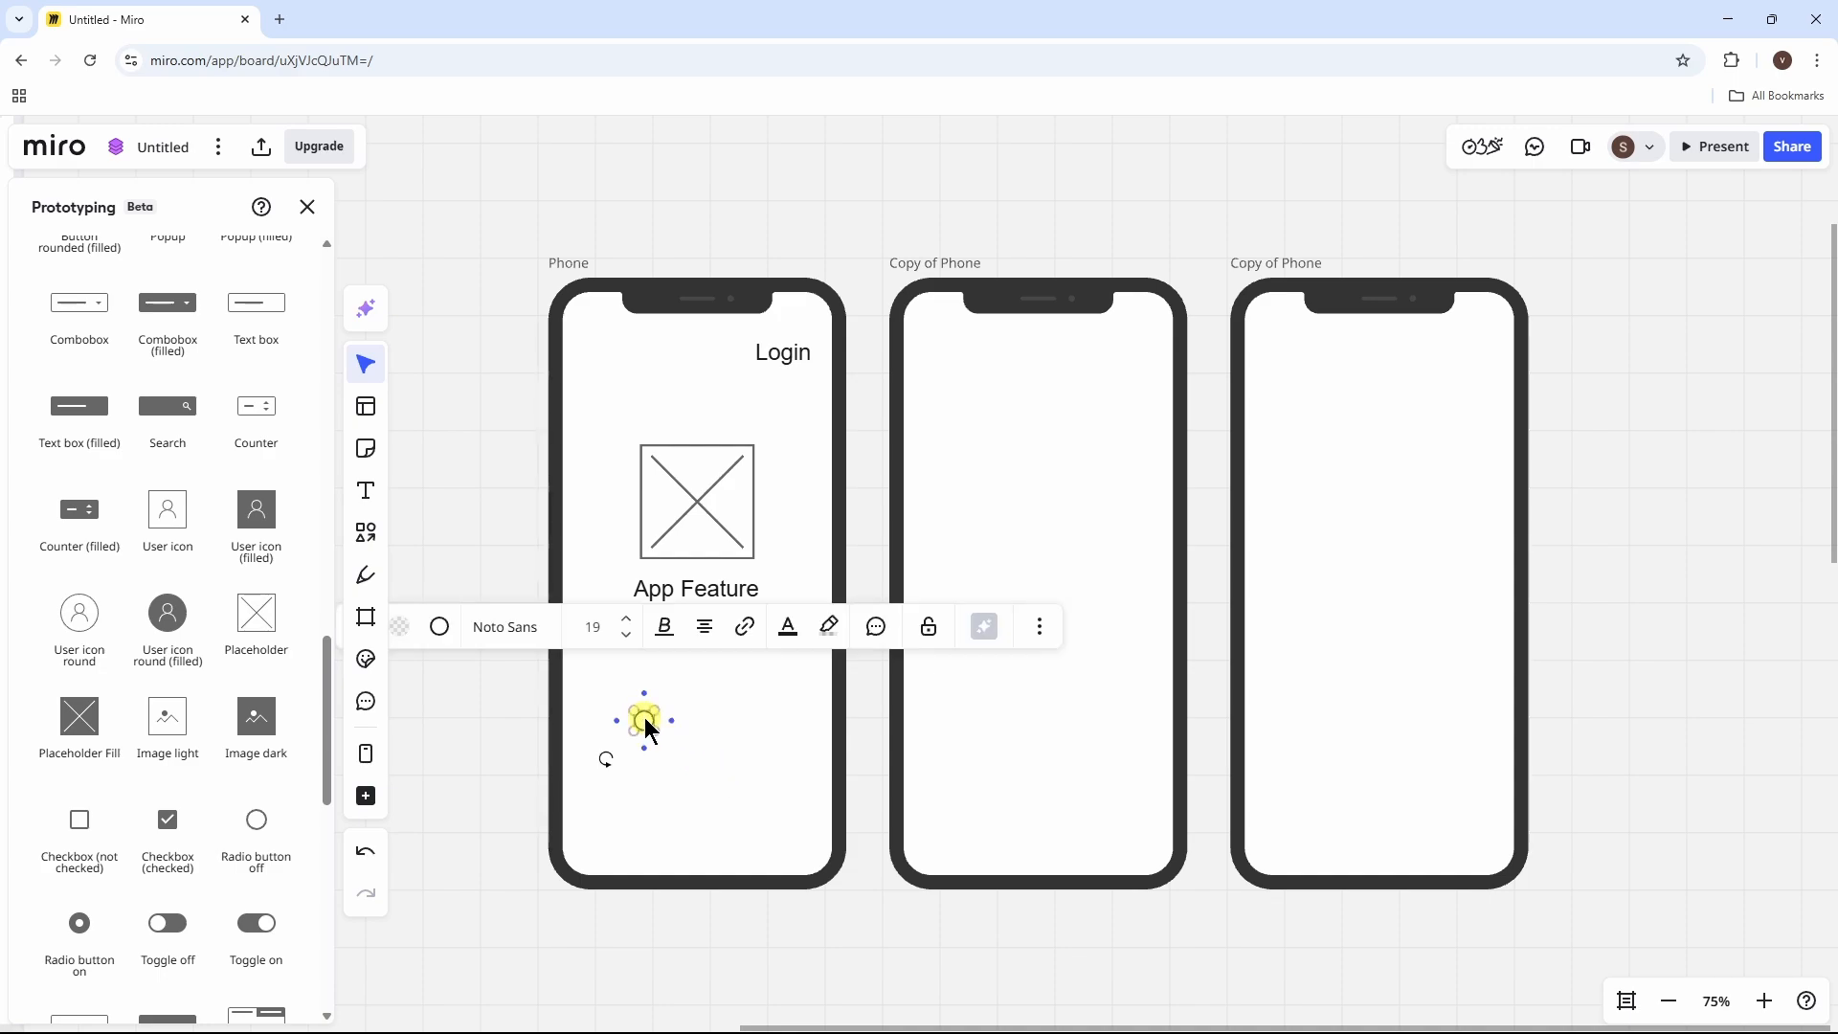
Step: Duplicate the small circle twice and space the three circles evenly in a centred row below the App Feature caption
{"action": "left_click", "coordinate": [1039, 632]}
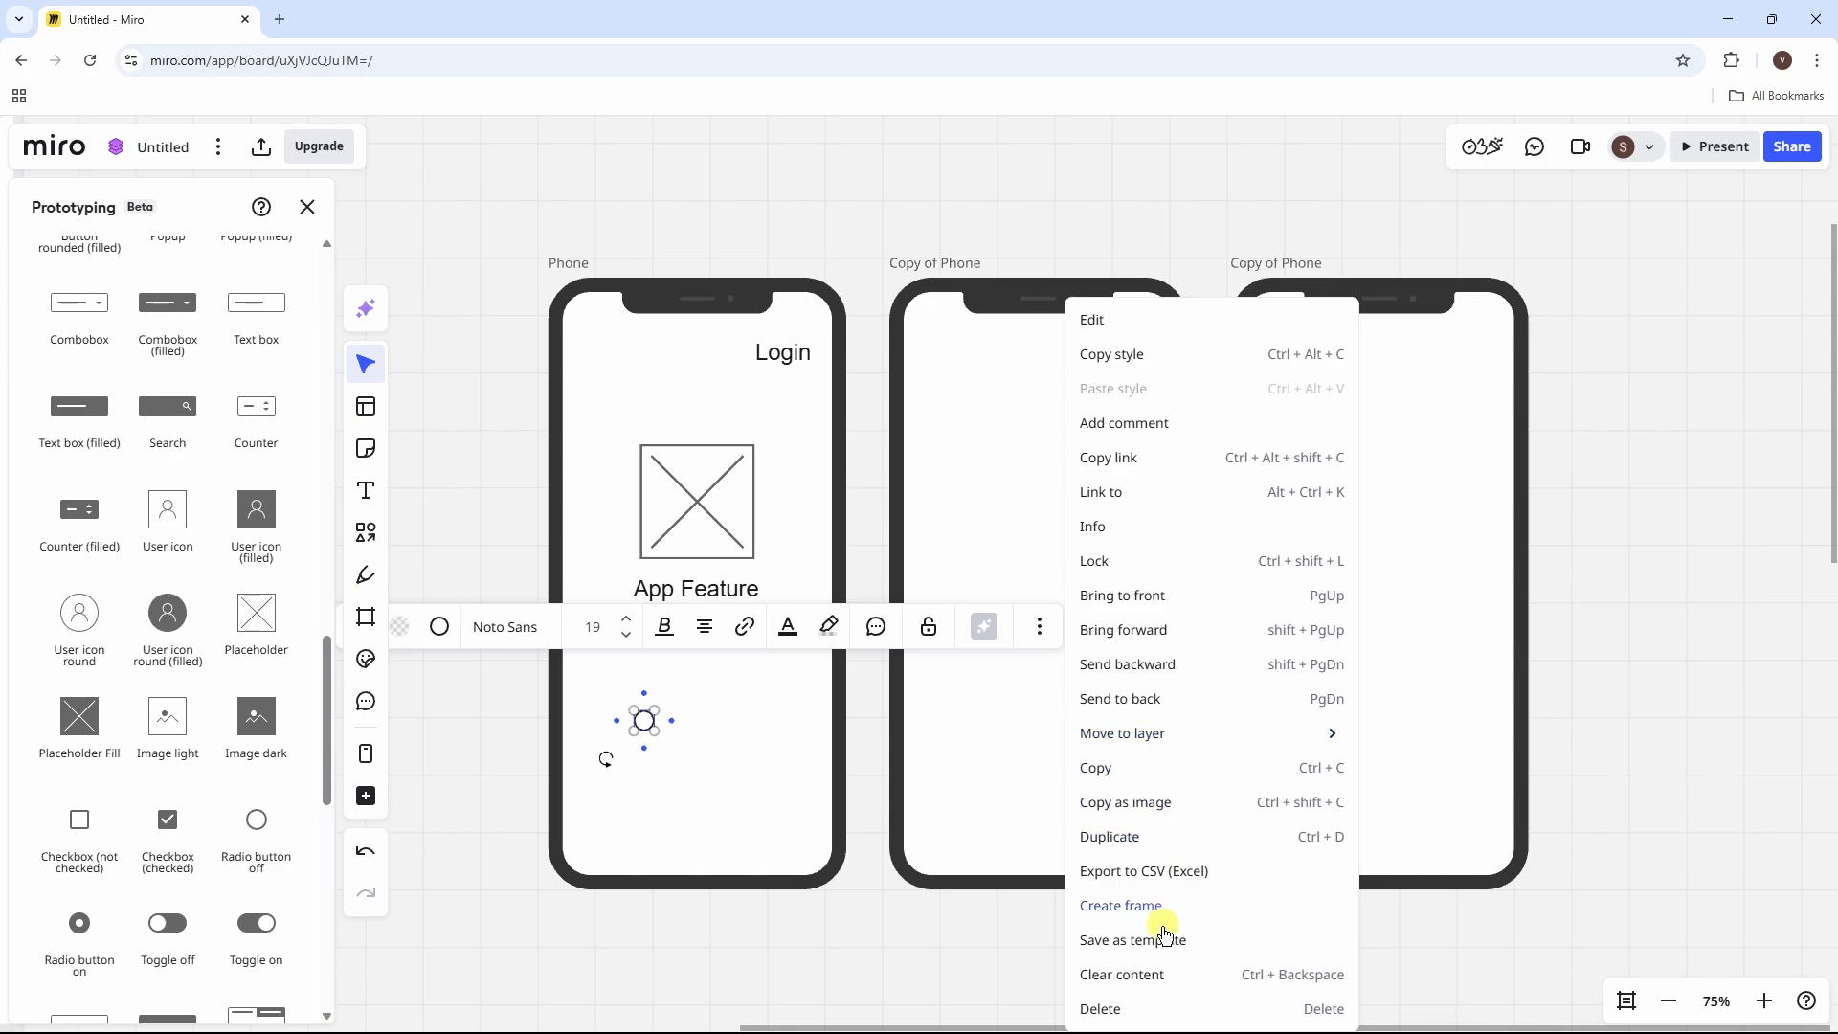
{"action": "left_click", "coordinate": [1125, 836]}
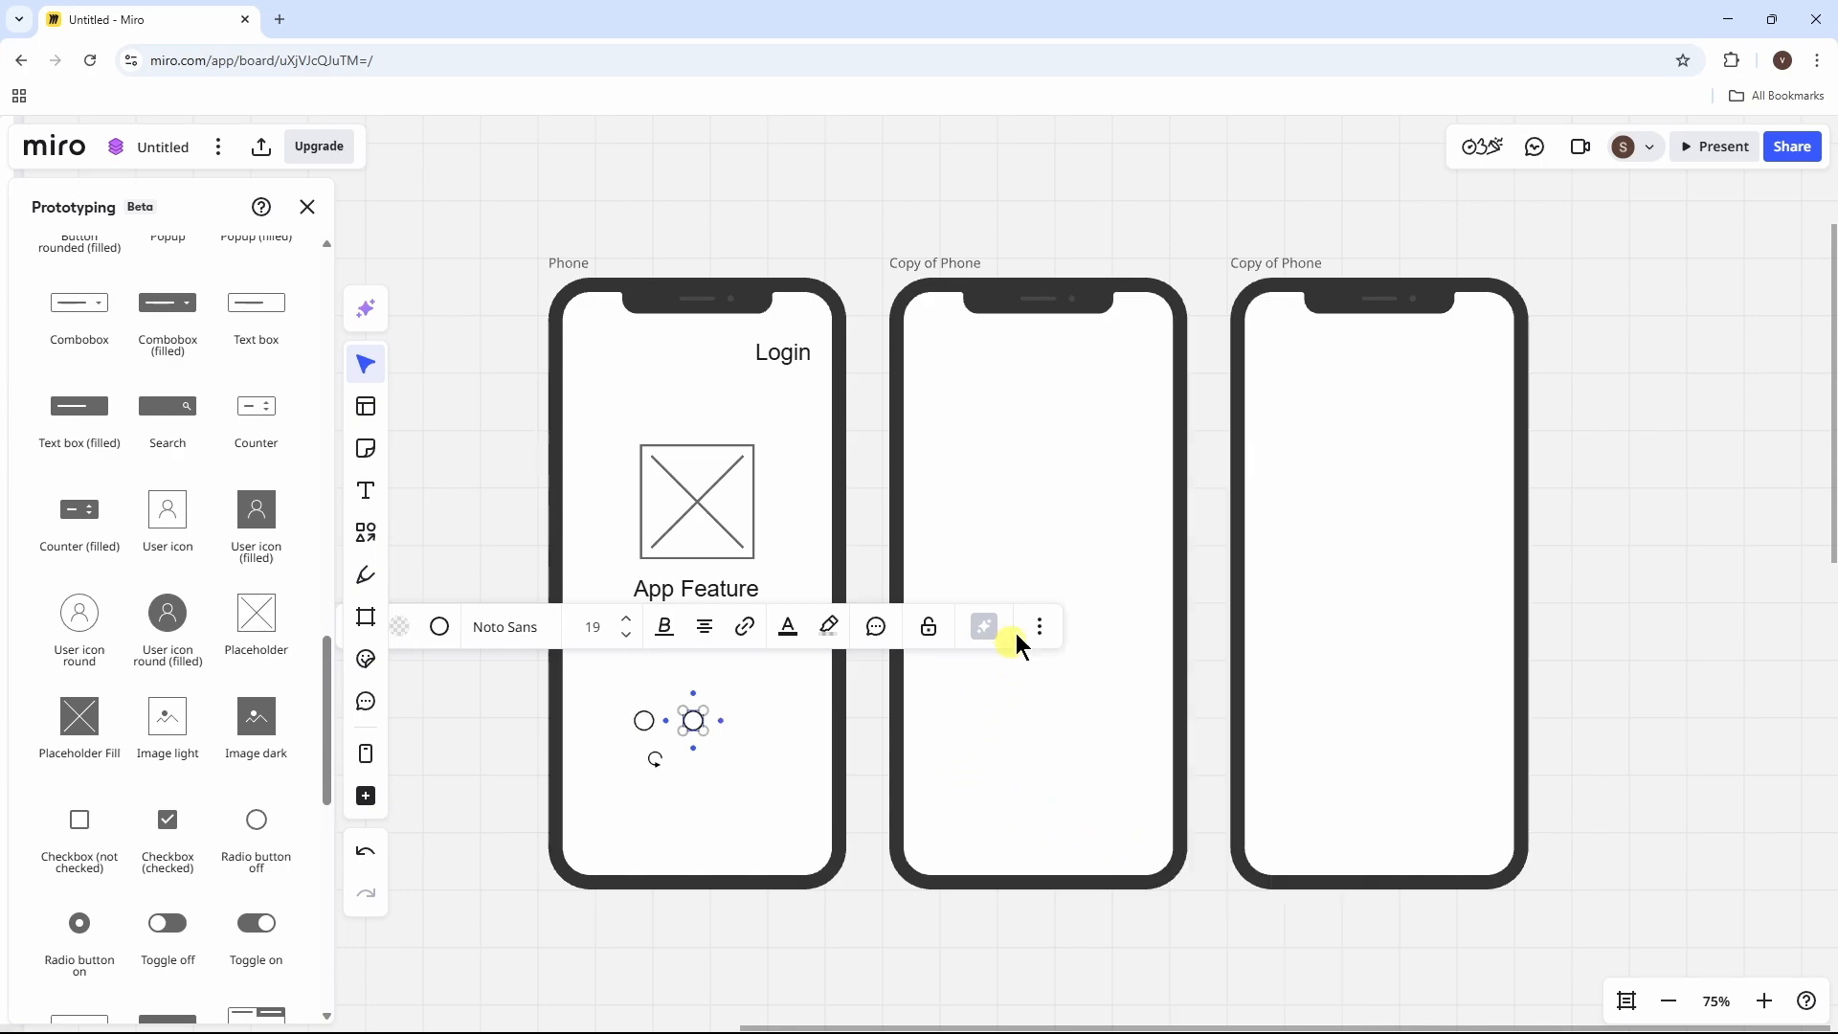
{"action": "left_click", "coordinate": [1038, 630]}
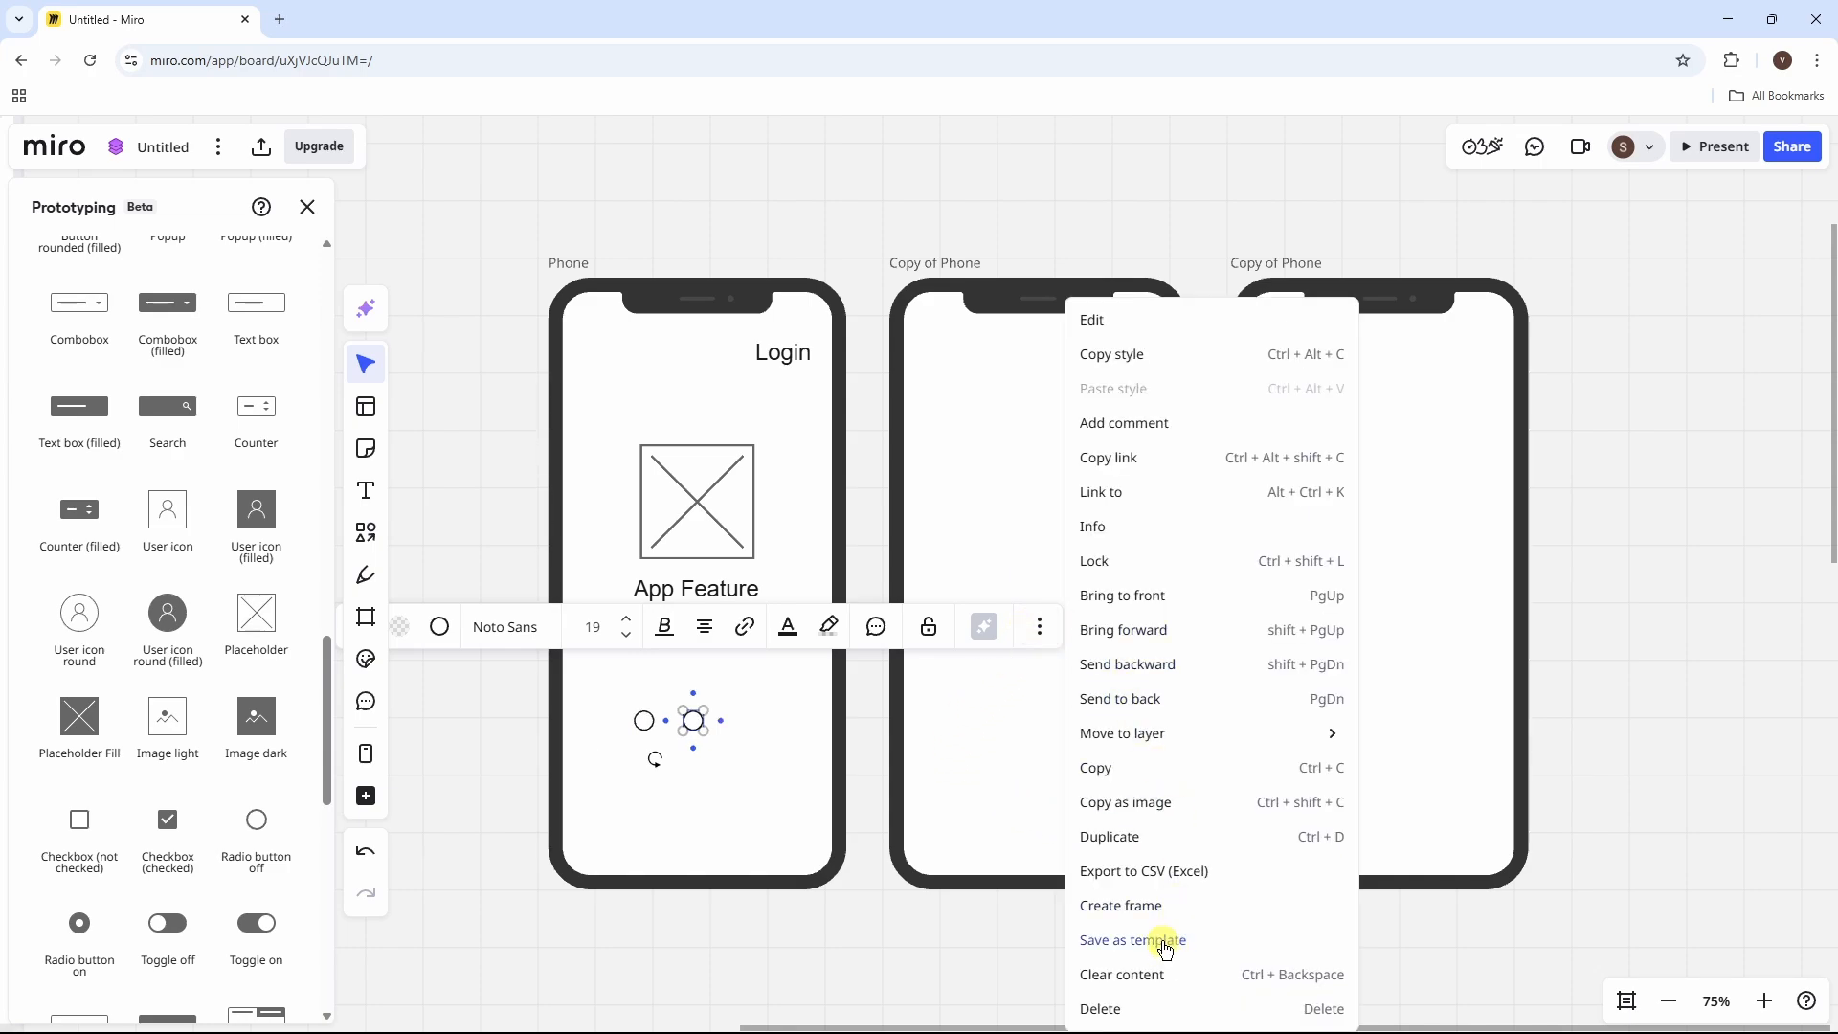
{"action": "left_click", "coordinate": [1139, 838]}
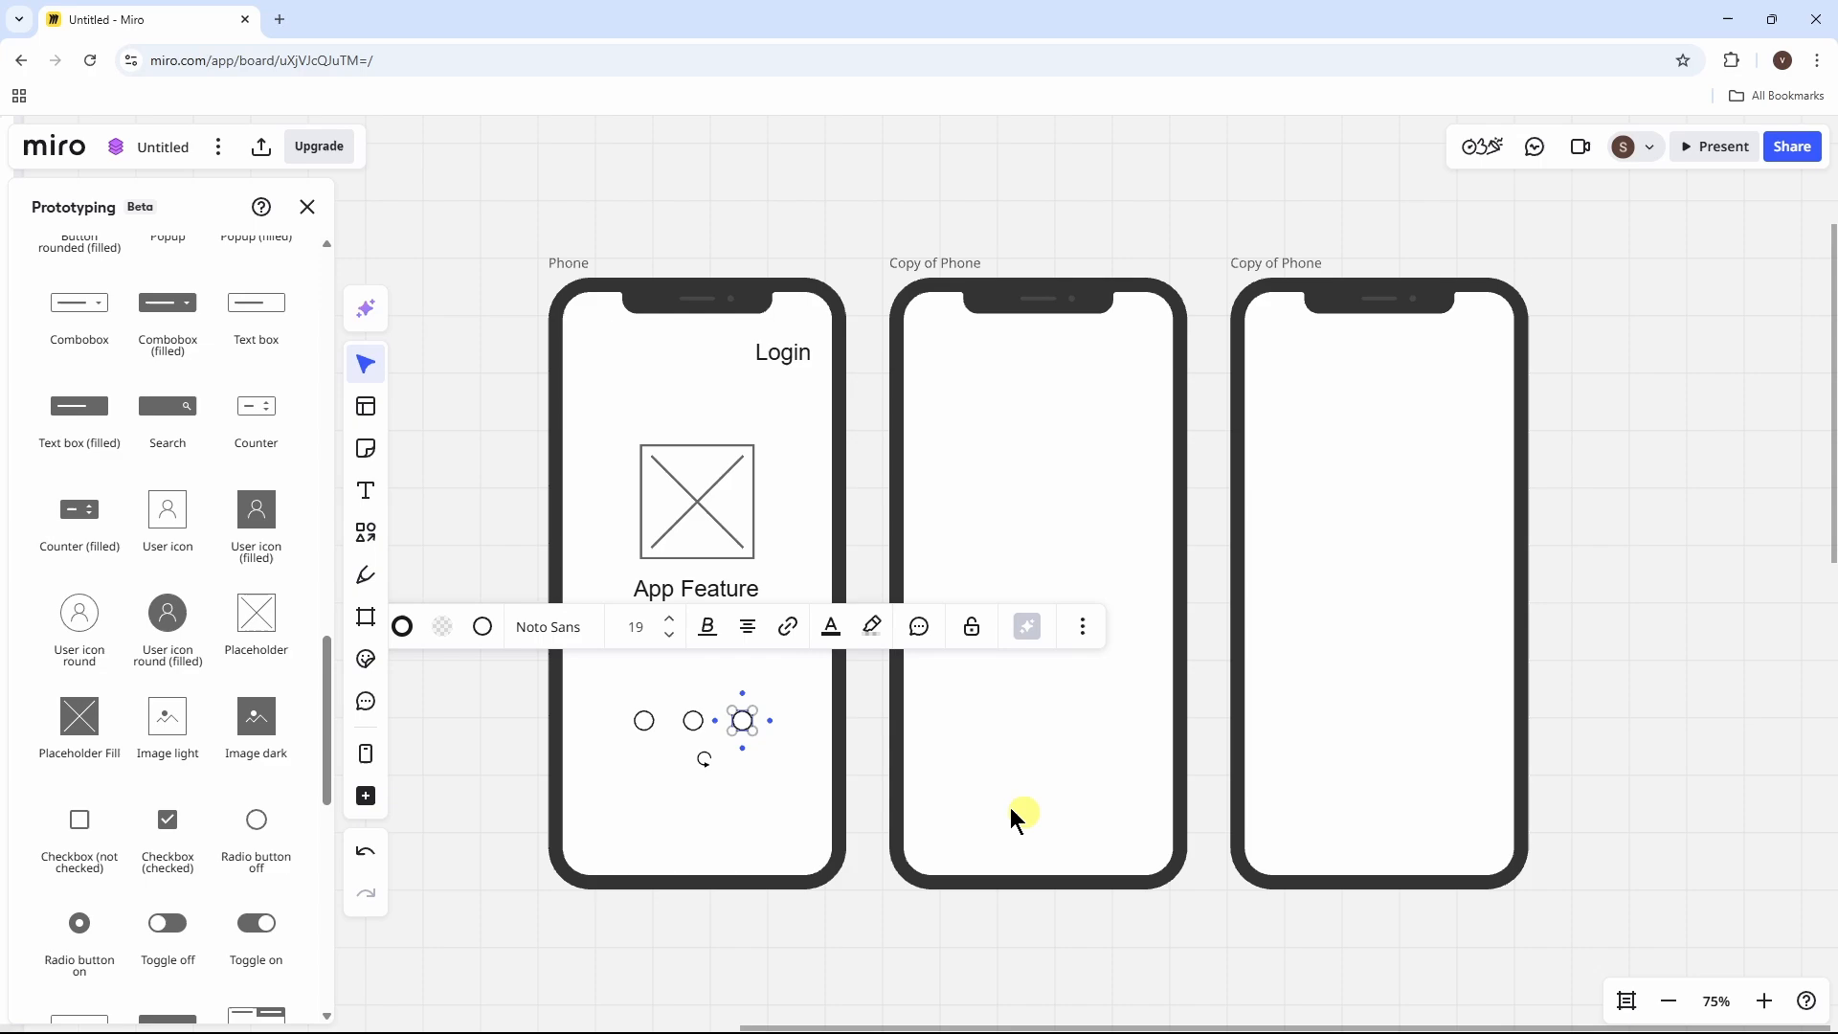
{"action": "left_click", "coordinate": [858, 772]}
{"action": "left_click_drag", "start_coordinate": [745, 722], "coordinate": [732, 722]}
{"action": "left_click_drag", "start_coordinate": [645, 720], "coordinate": [699, 723]}
Step: Add the cyclist icon from the Sports icons just above the placeholder's upper-left corner on the first phone screen
{"action": "left_click_drag", "start_coordinate": [325, 764], "coordinate": [325, 394]}
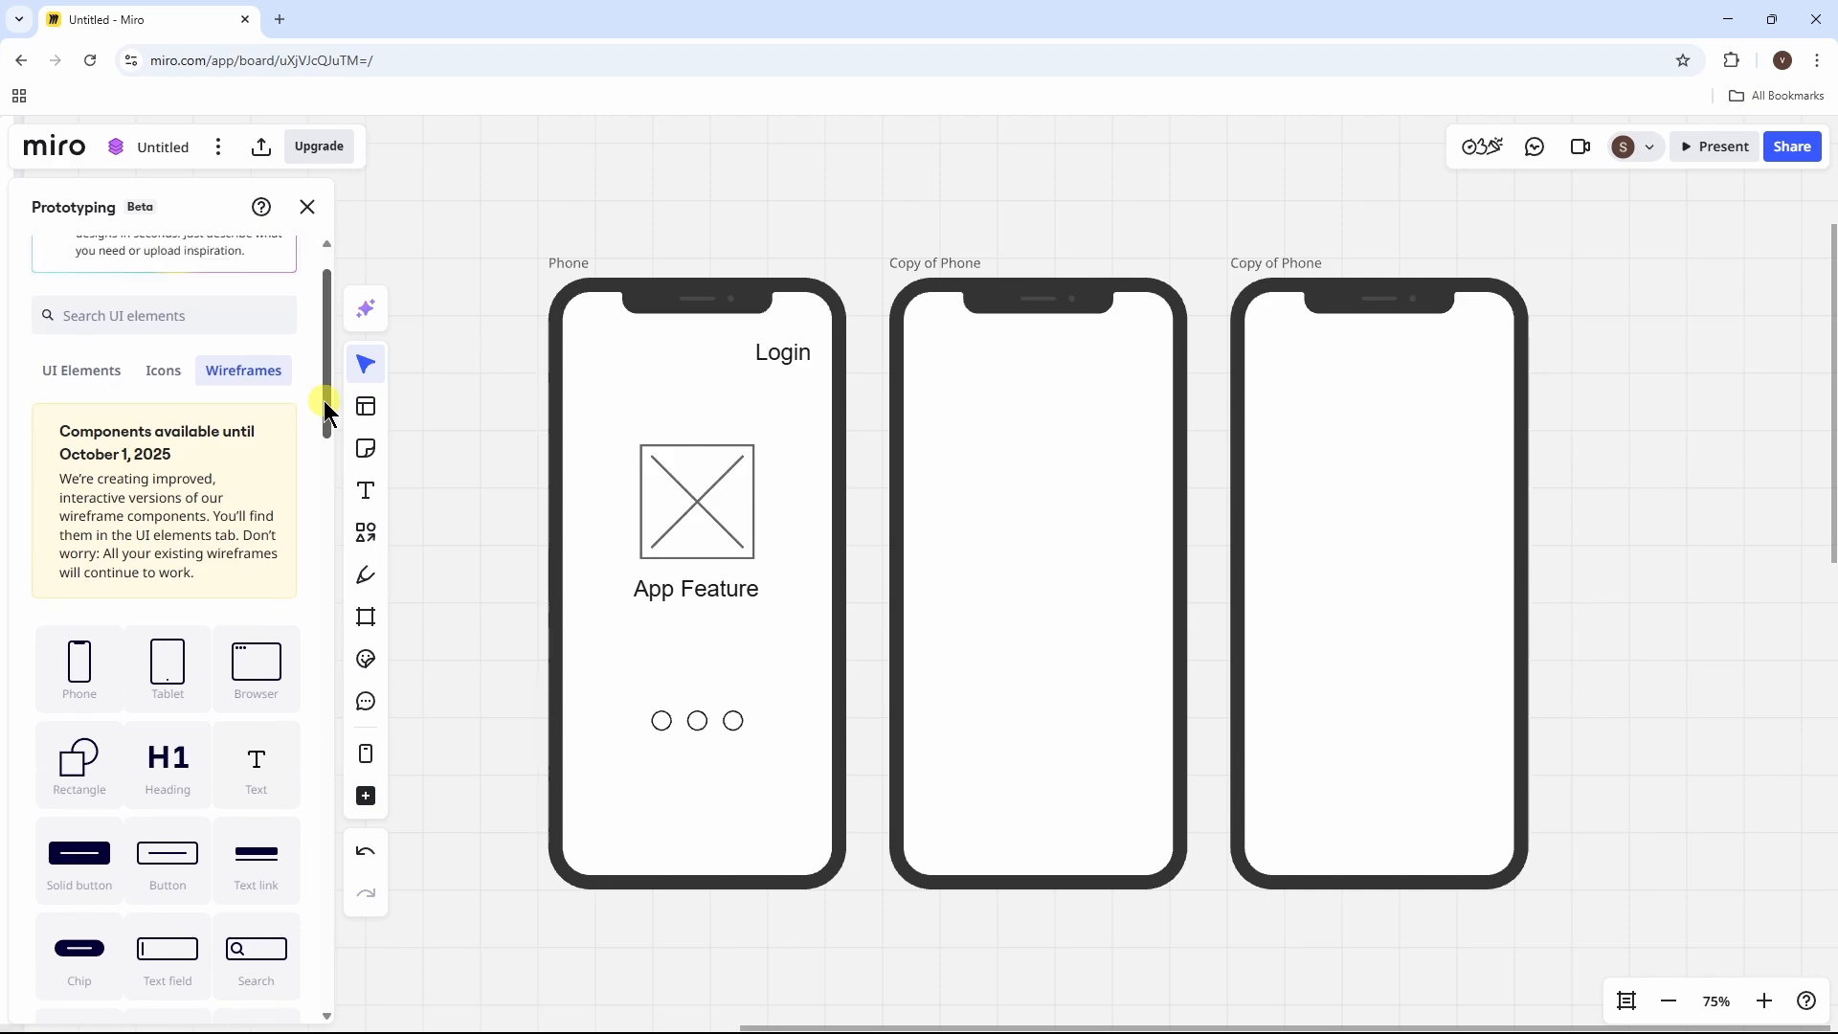
{"action": "left_click", "coordinate": [163, 370]}
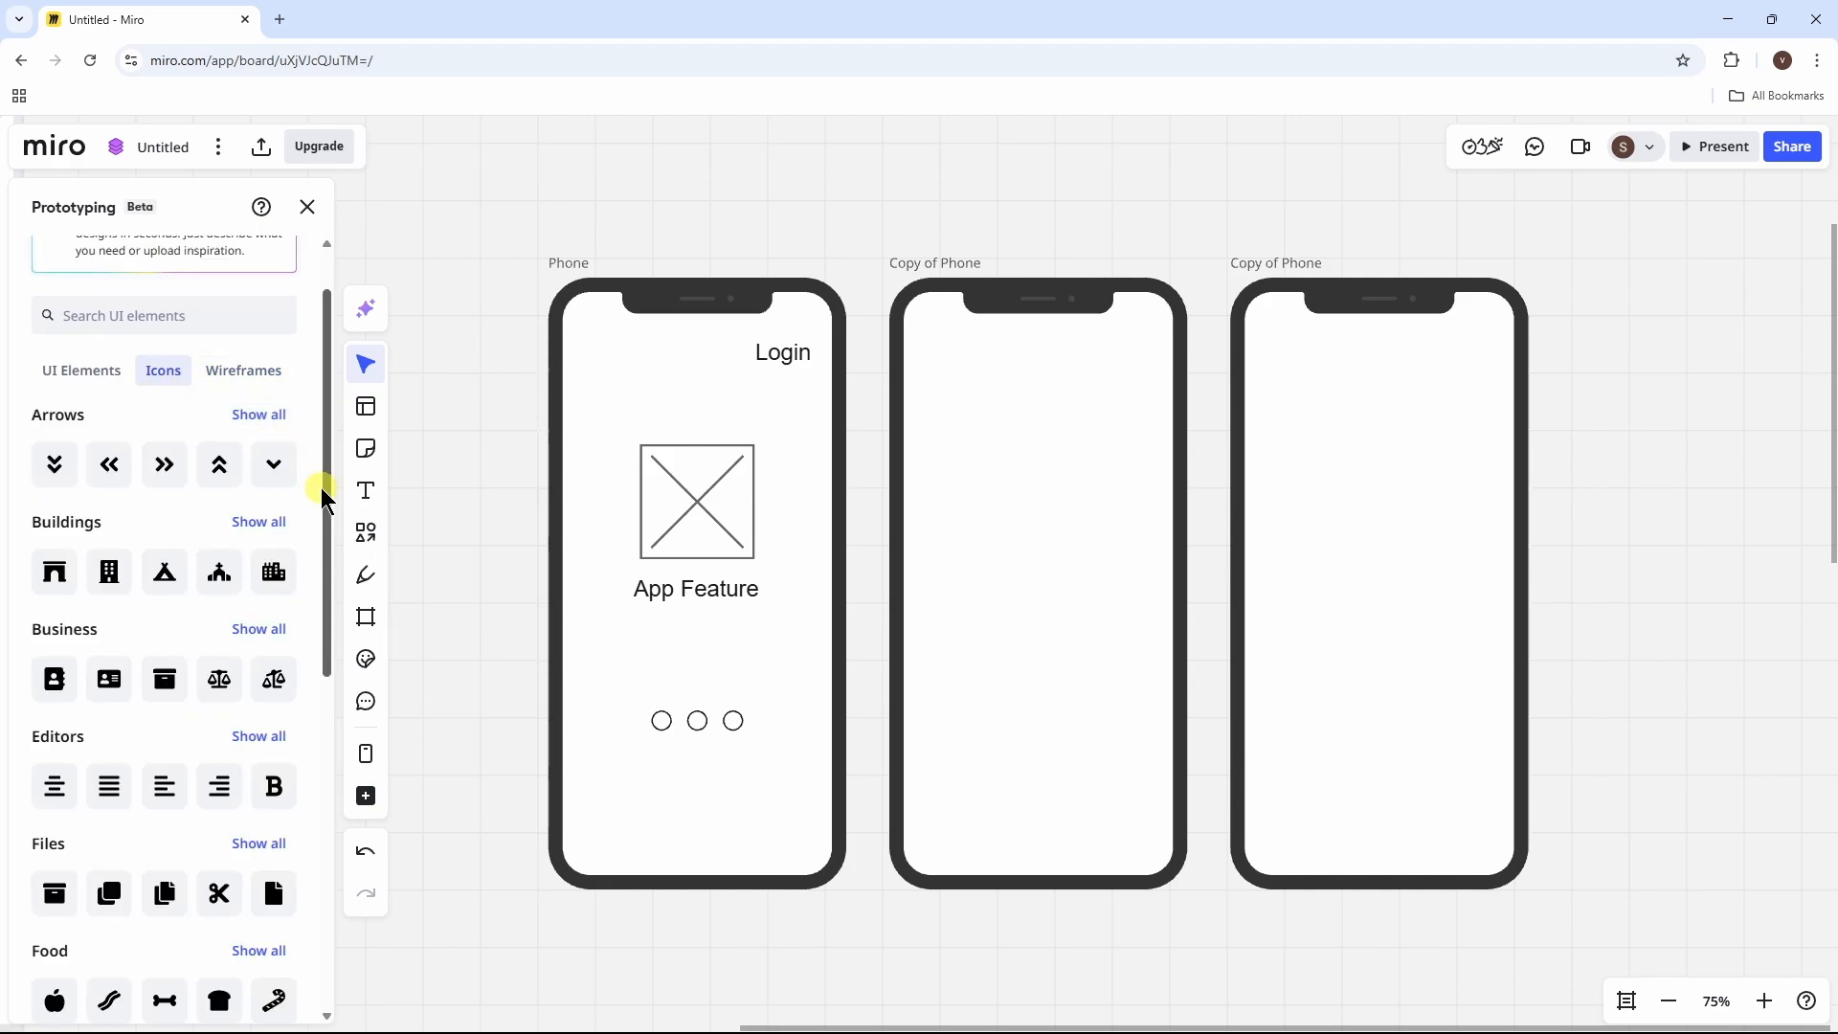
{"action": "left_click_drag", "start_coordinate": [319, 485], "coordinate": [332, 804]}
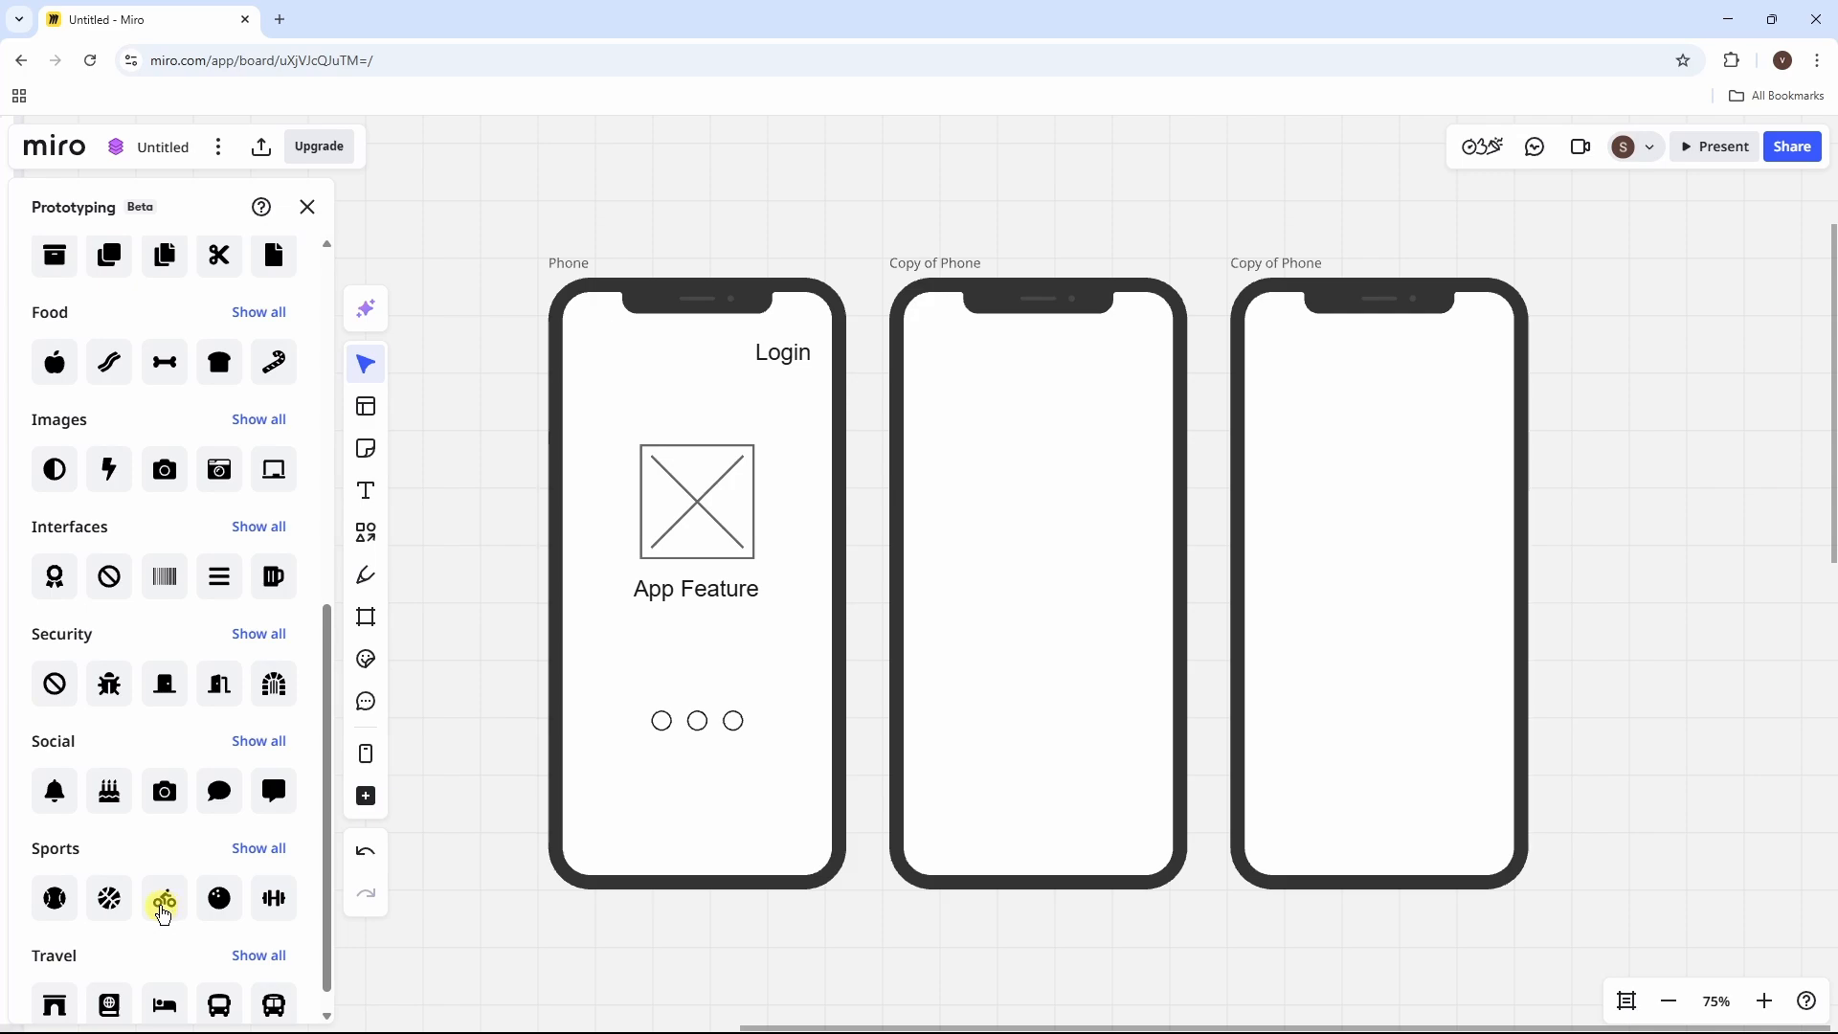
{"action": "left_click_drag", "start_coordinate": [166, 909], "coordinate": [662, 428]}
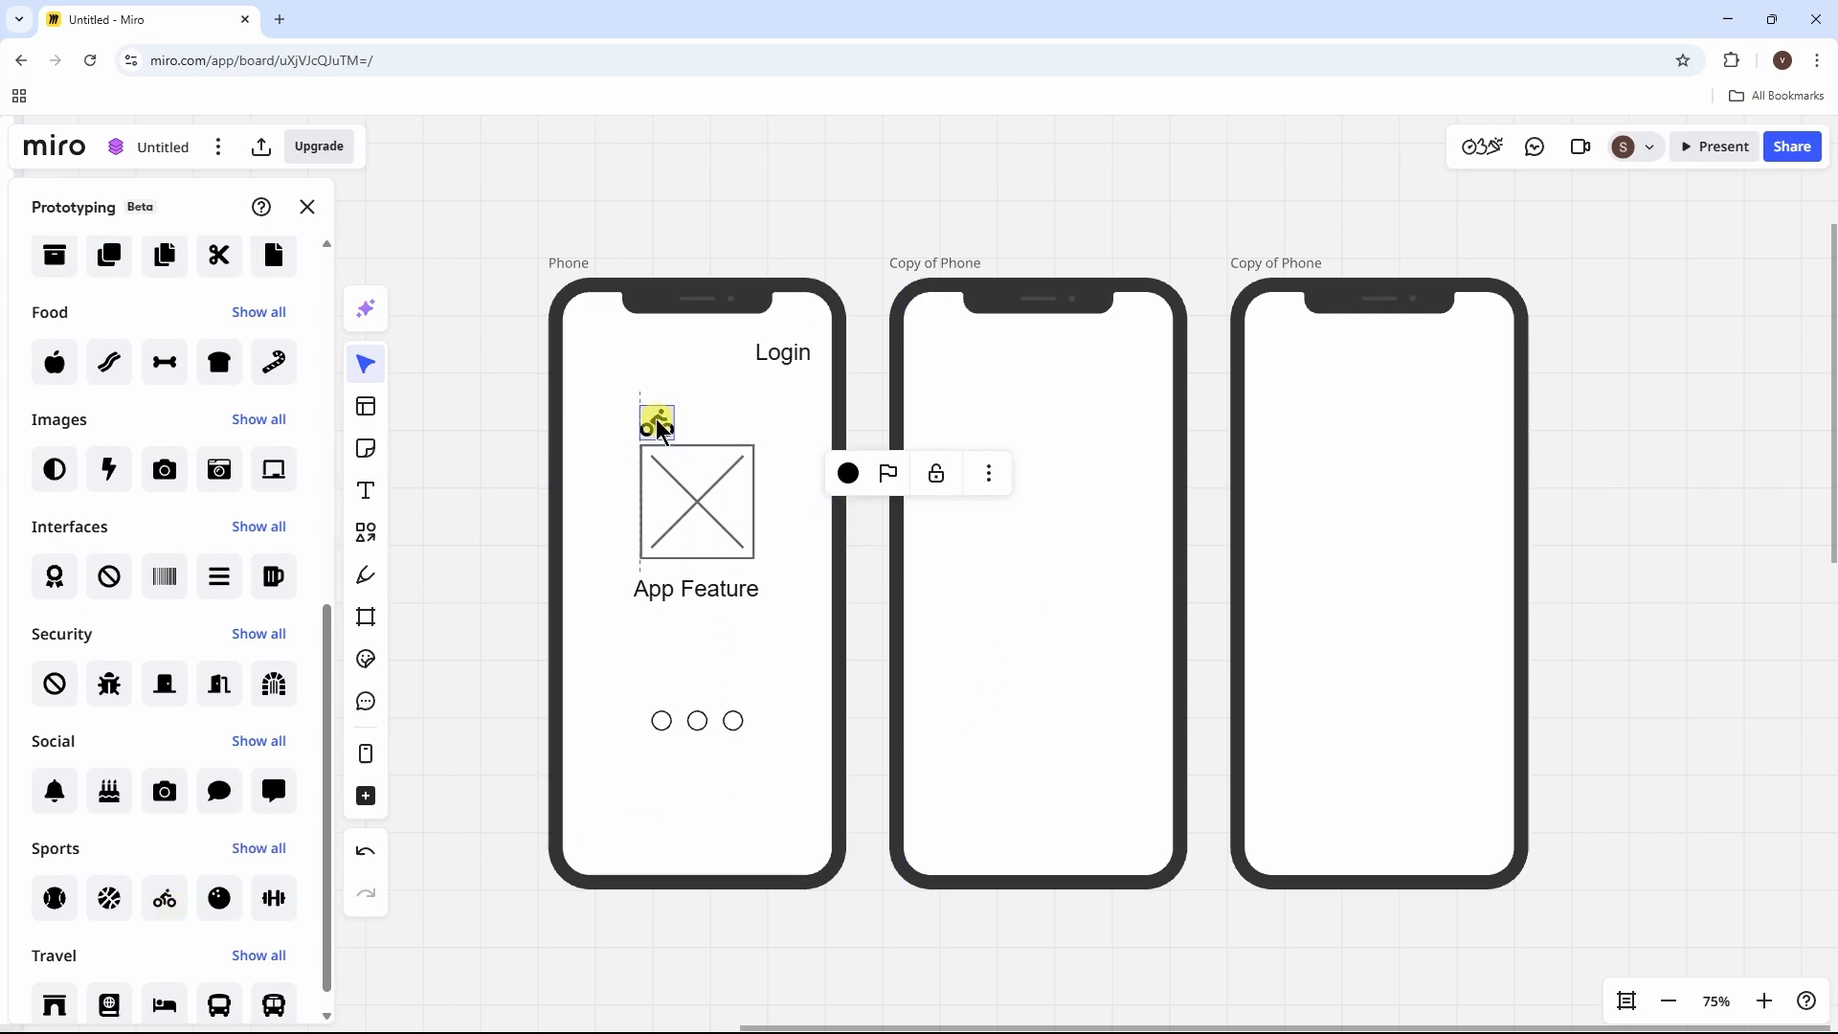
{"action": "left_click", "coordinate": [1047, 699]}
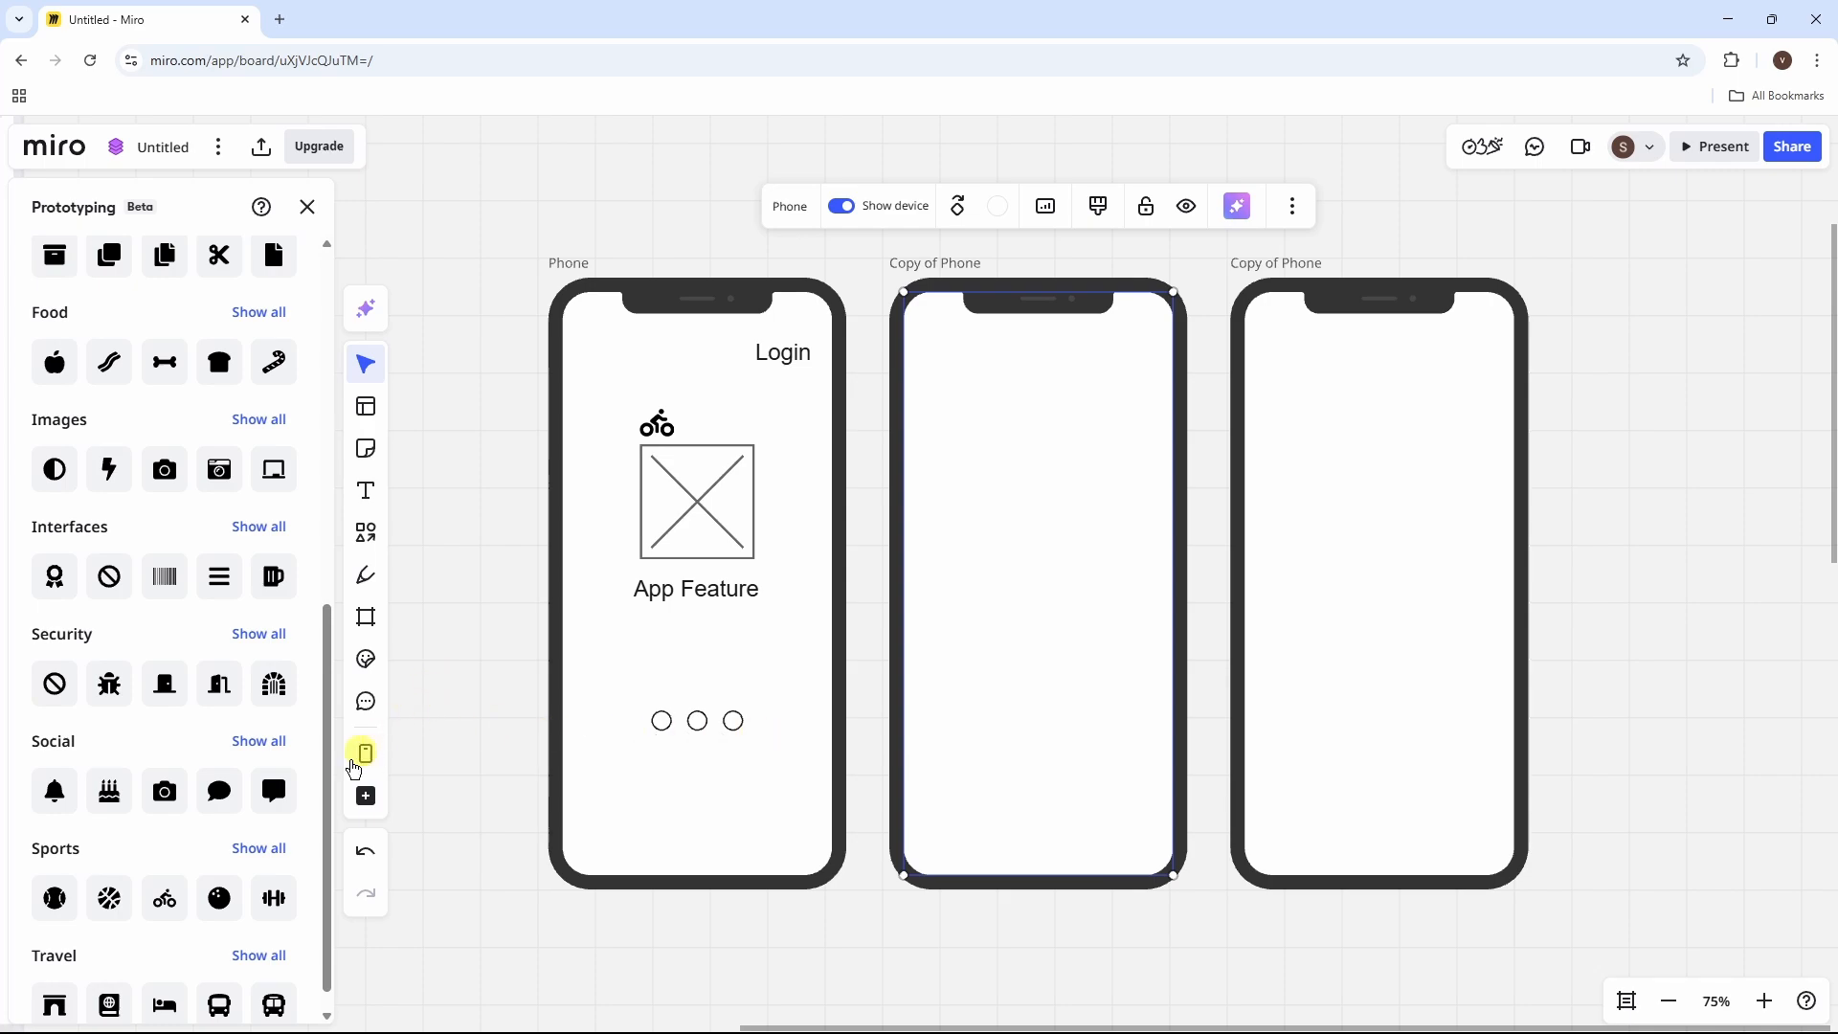
Step: Add an outlined Button component from the previous wireframes below the three circles on the first phone screen
{"action": "scroll", "coordinate": [337, 676], "scroll_direction": "up", "scroll_amount": 2}
{"action": "scroll", "coordinate": [337, 676], "scroll_direction": "up", "scroll_amount": 5}
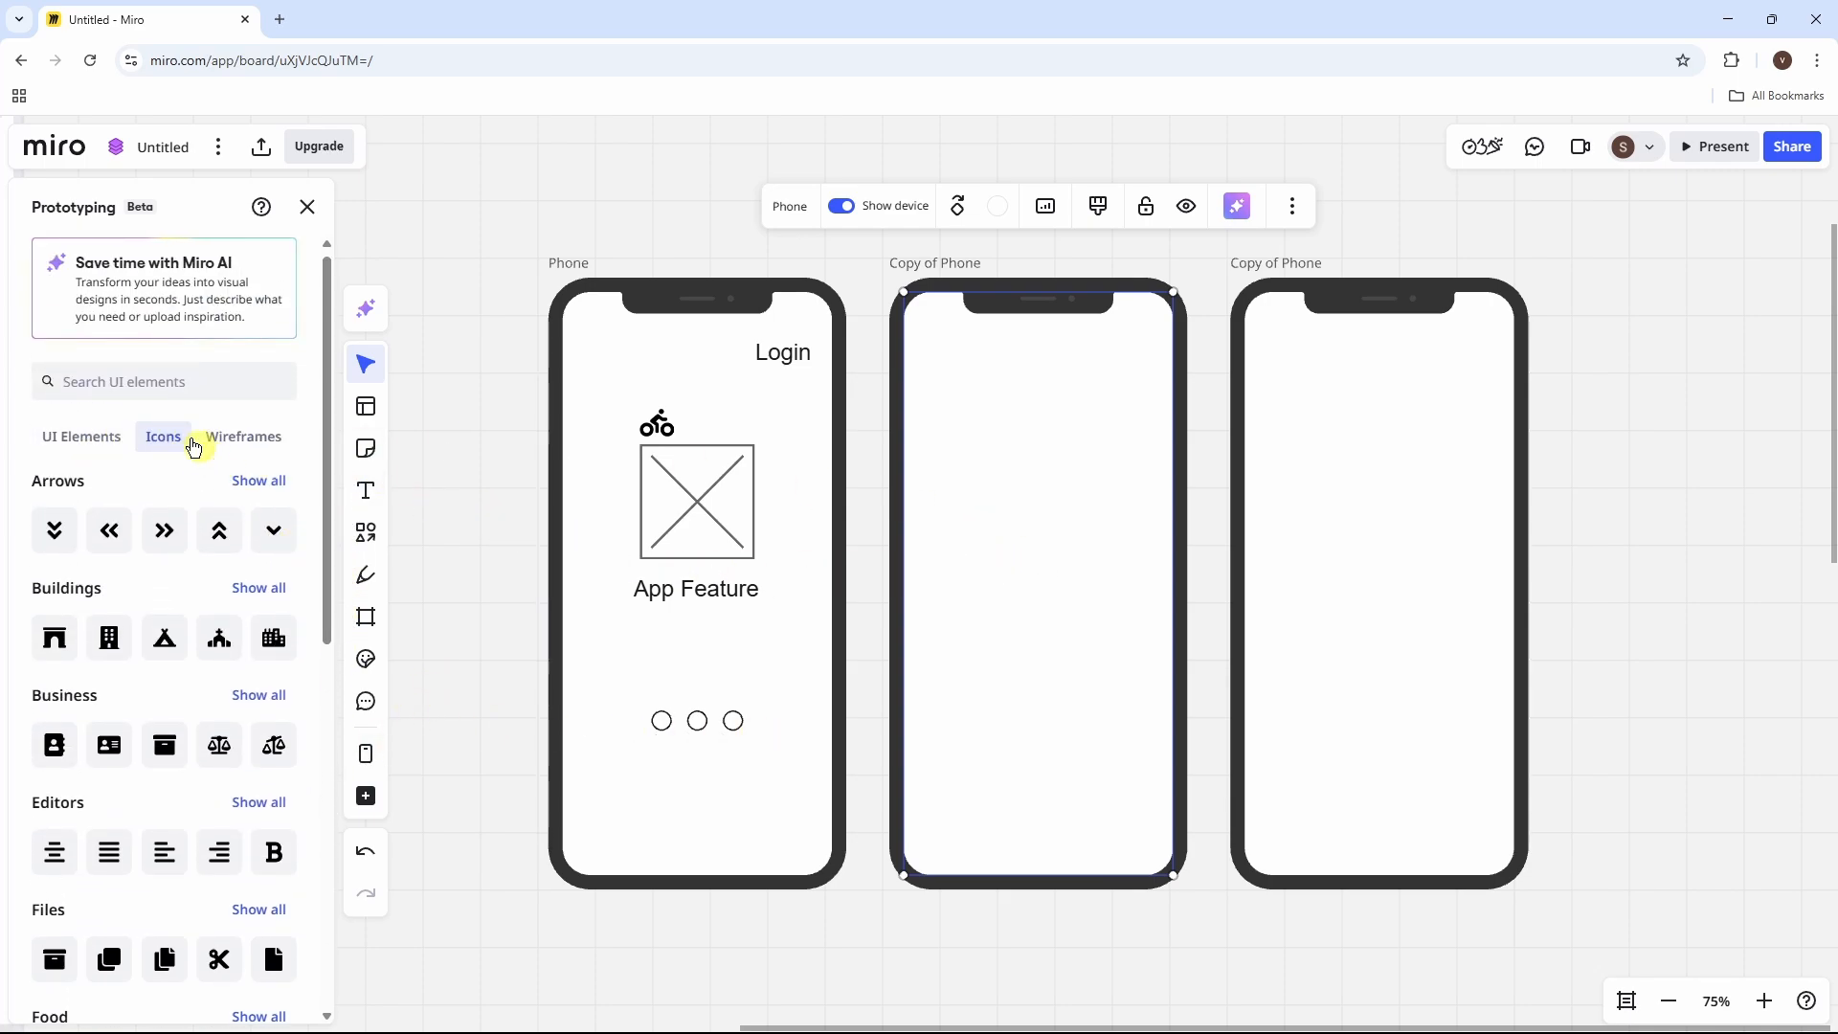
{"action": "left_click", "coordinate": [222, 448]}
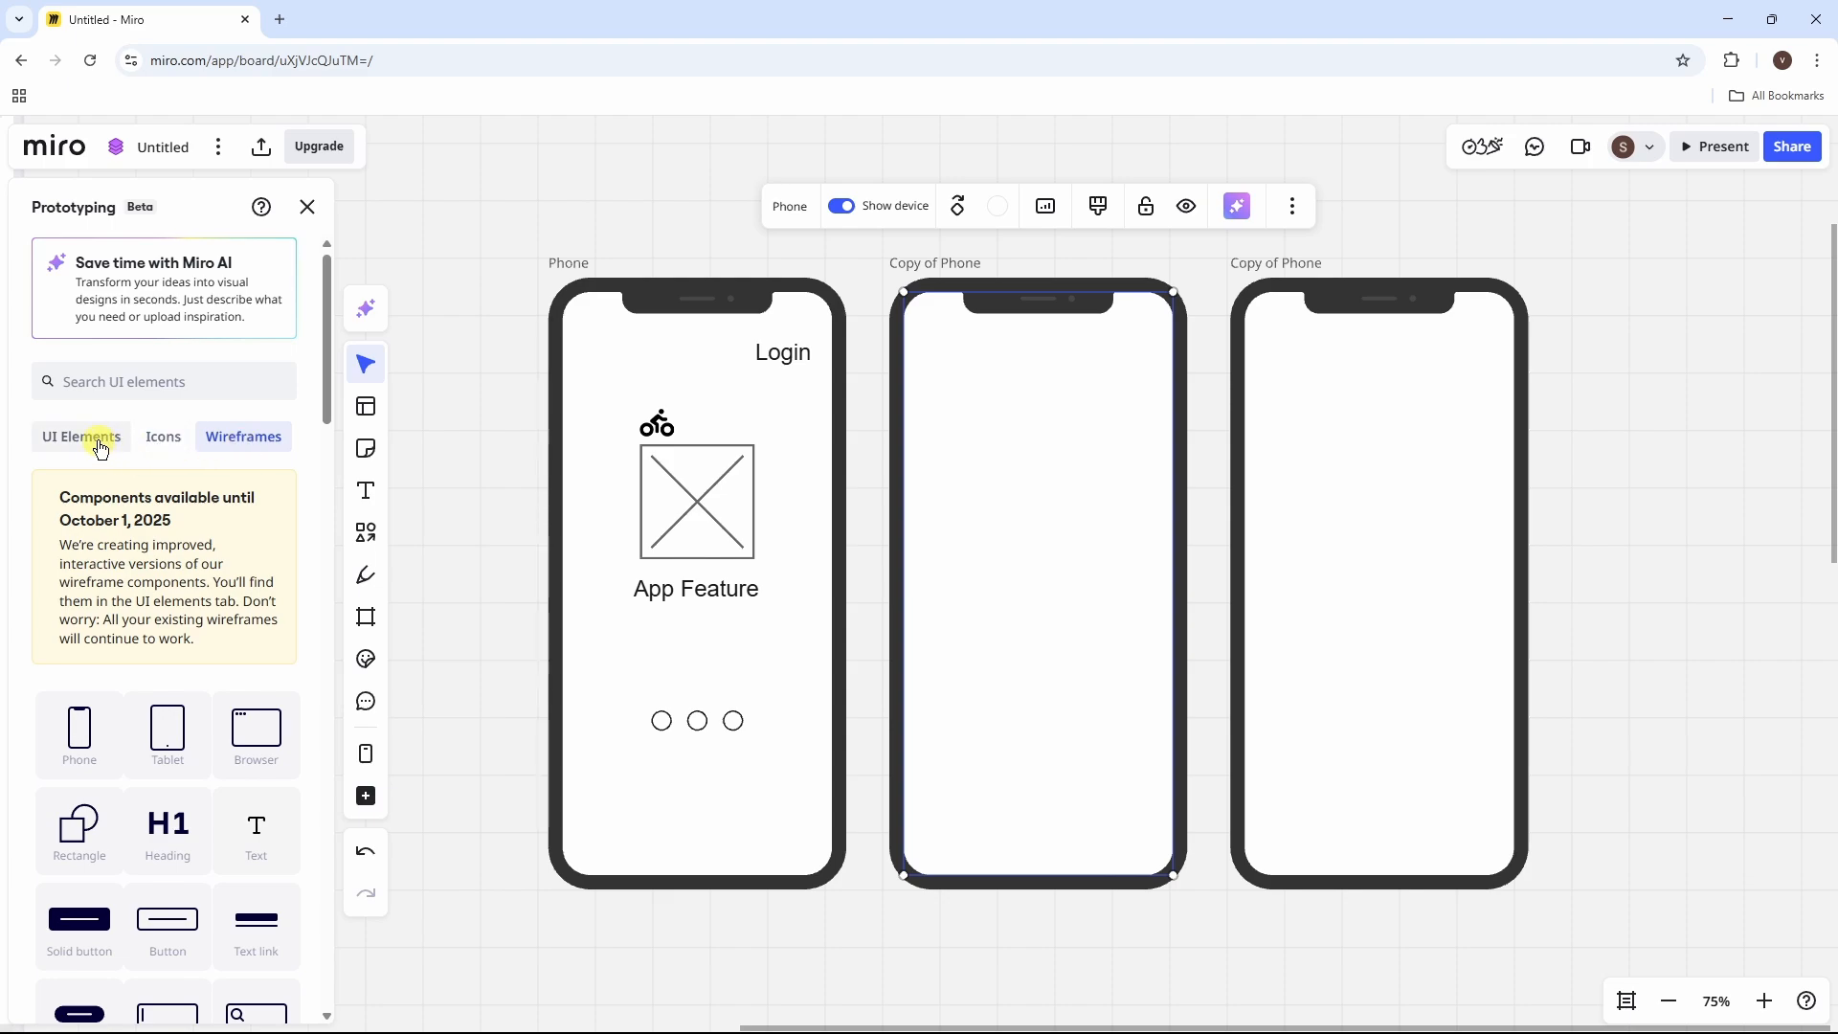
{"action": "left_click", "coordinate": [81, 439]}
{"action": "left_click_drag", "start_coordinate": [325, 436], "coordinate": [325, 517]}
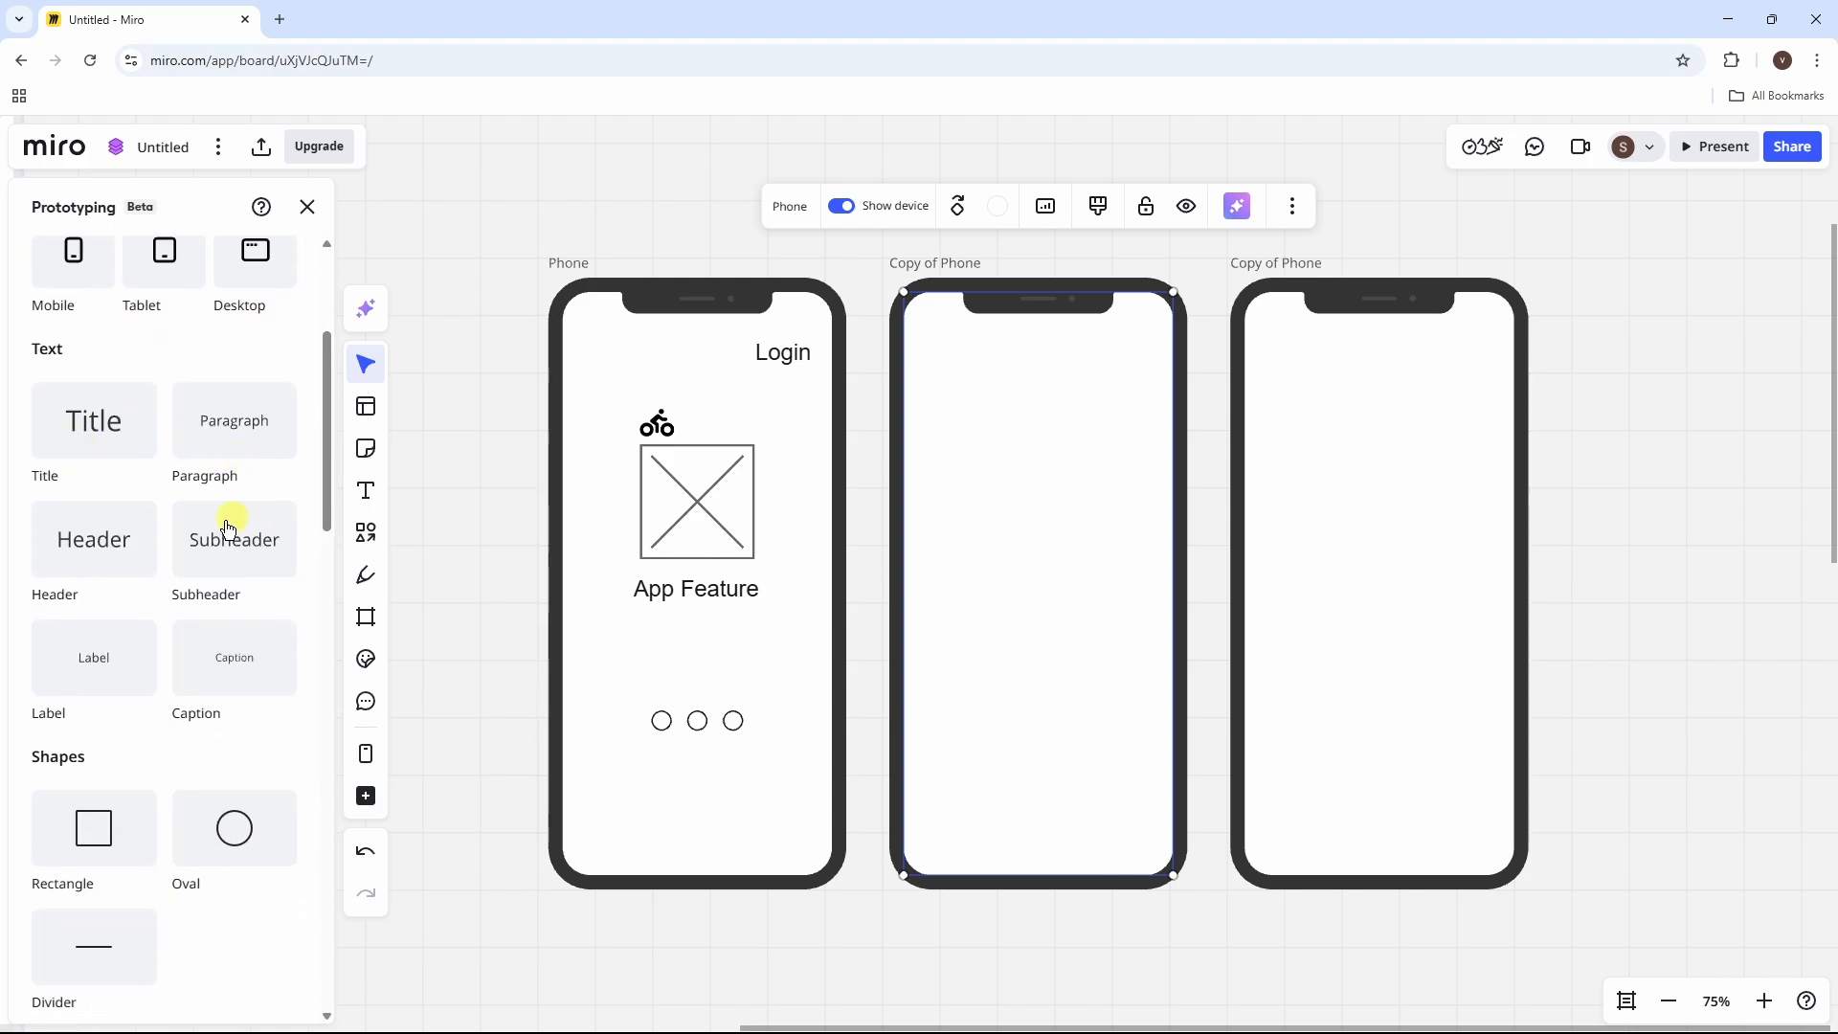
{"action": "left_click_drag", "start_coordinate": [328, 513], "coordinate": [339, 375]}
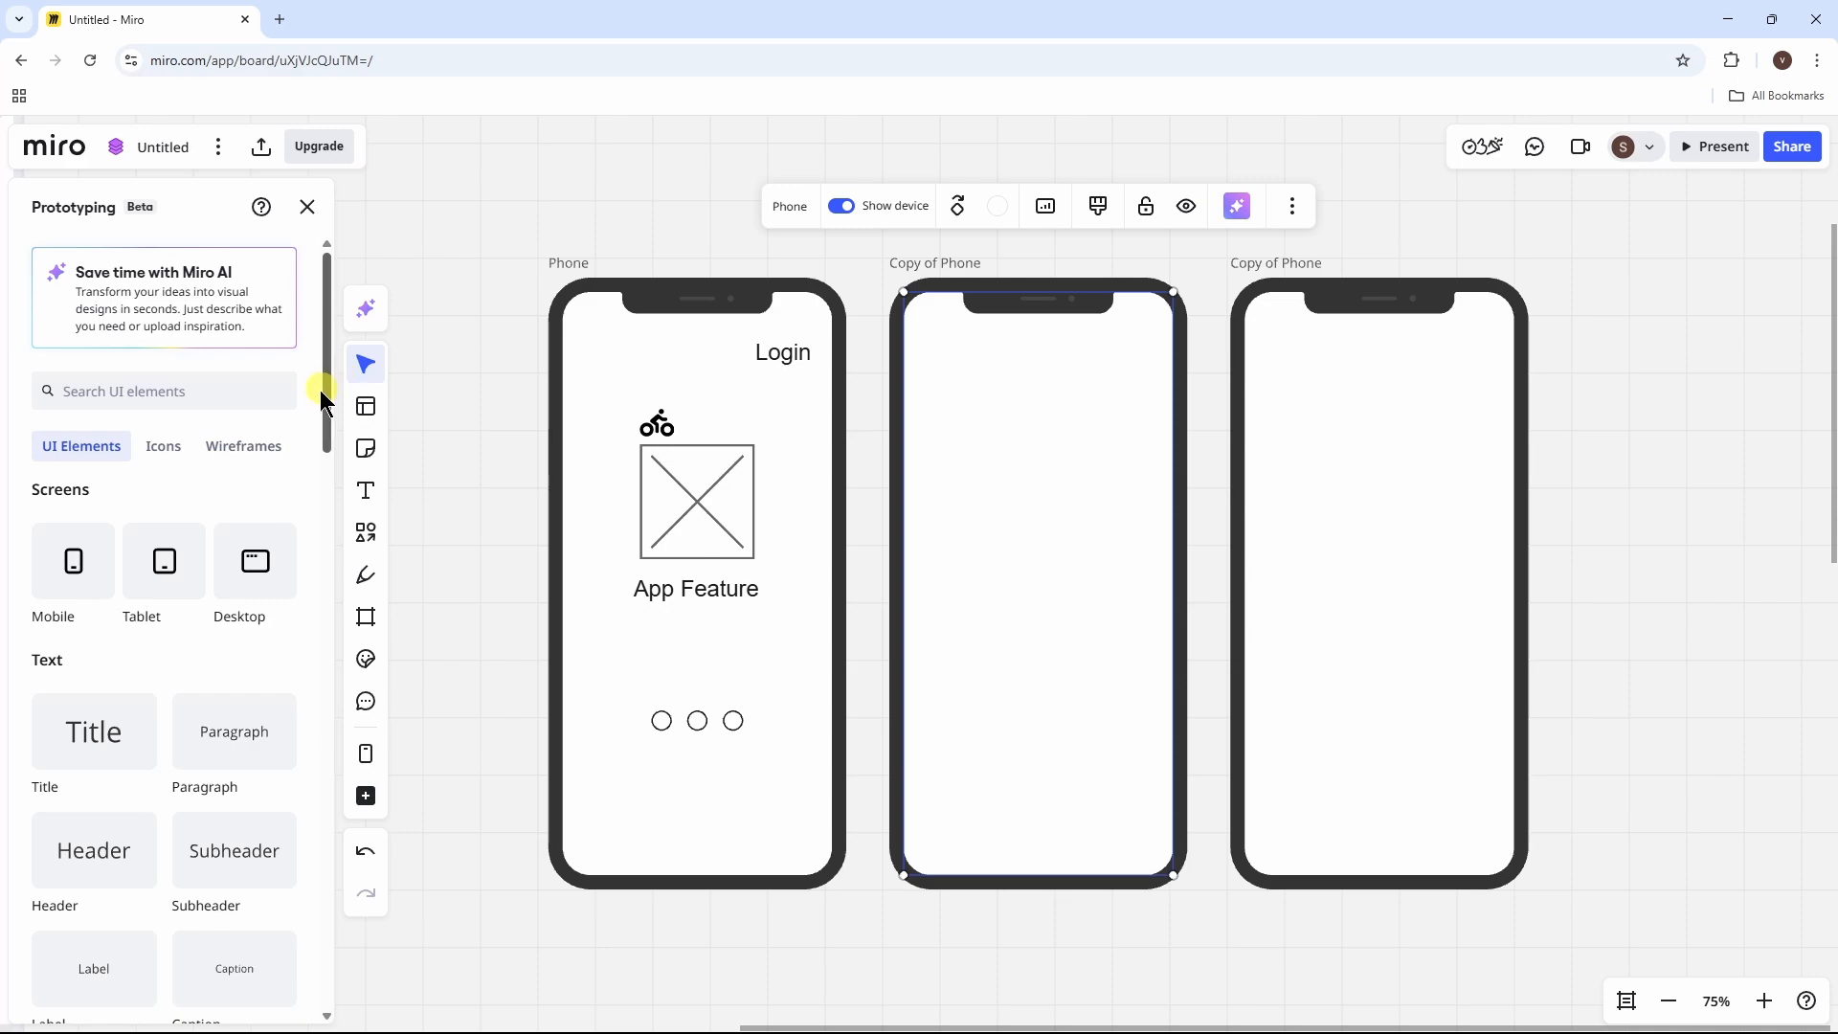
{"action": "scroll", "coordinate": [254, 503], "scroll_direction": "down", "scroll_amount": 15}
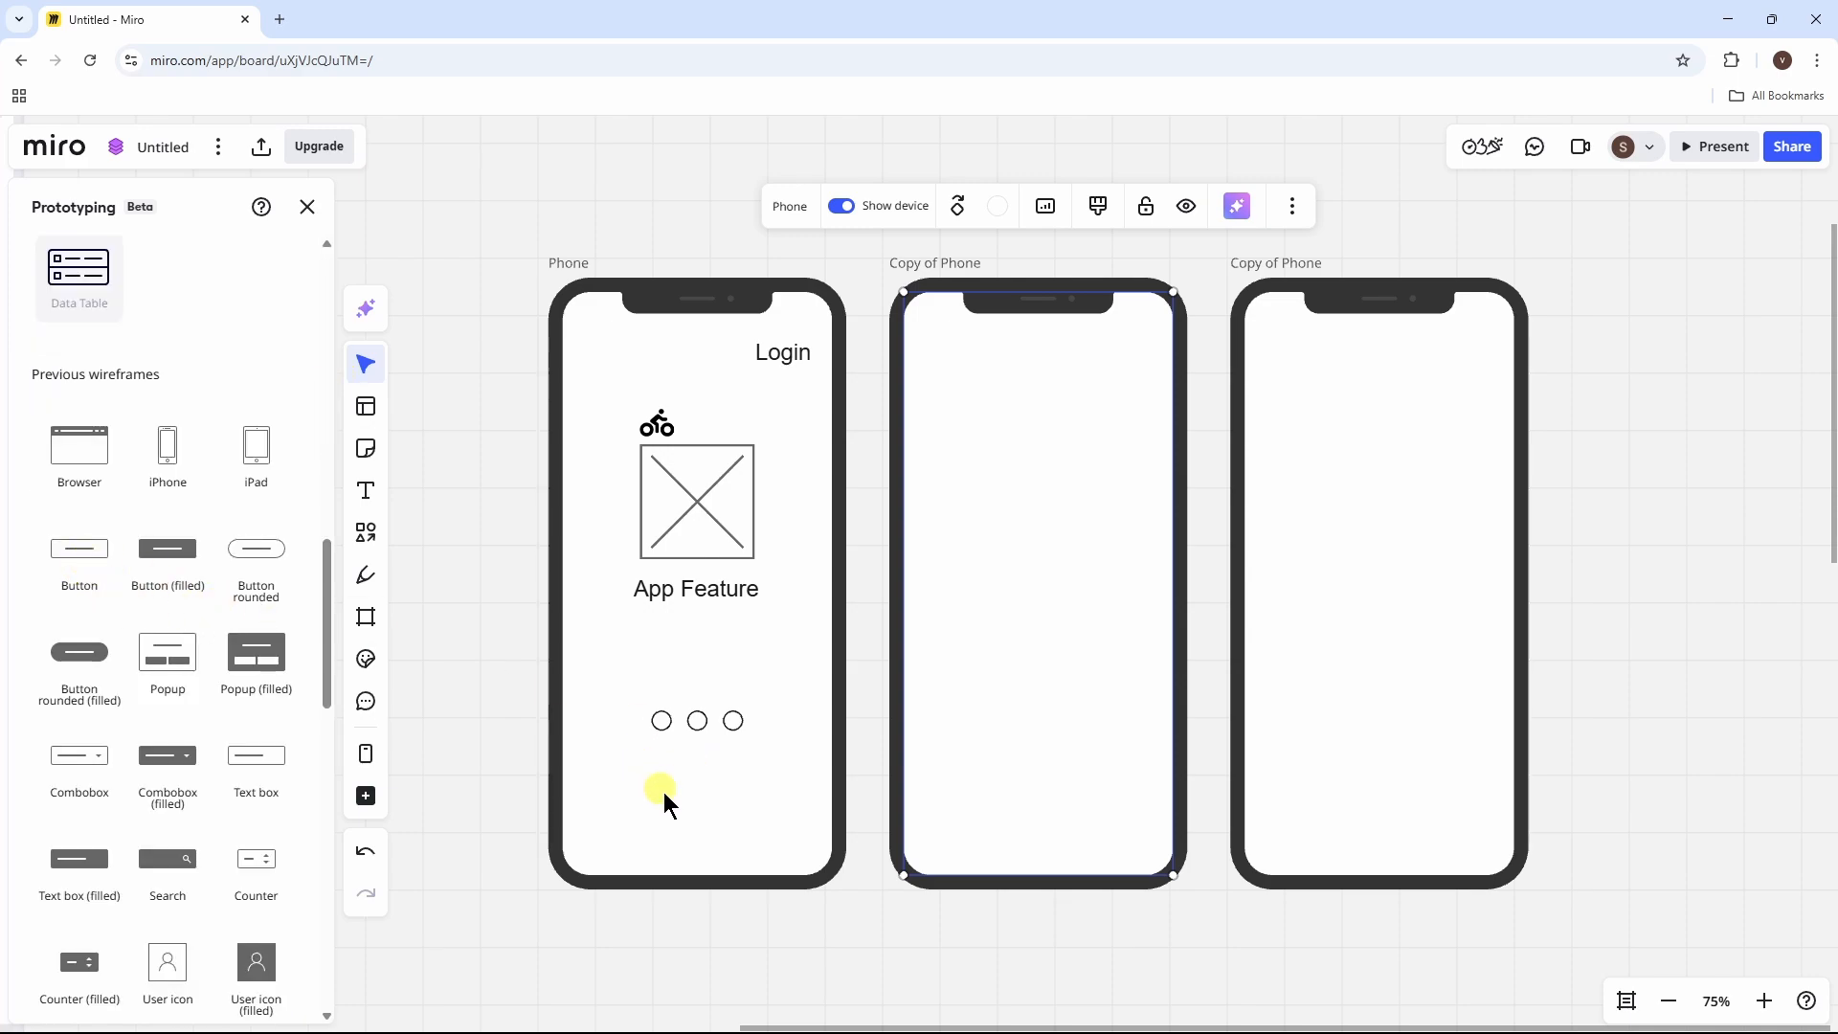
{"action": "left_click", "coordinate": [75, 574]}
{"action": "left_click_drag", "start_coordinate": [943, 574], "coordinate": [777, 728]}
{"action": "left_click_drag", "start_coordinate": [703, 808], "coordinate": [704, 804]}
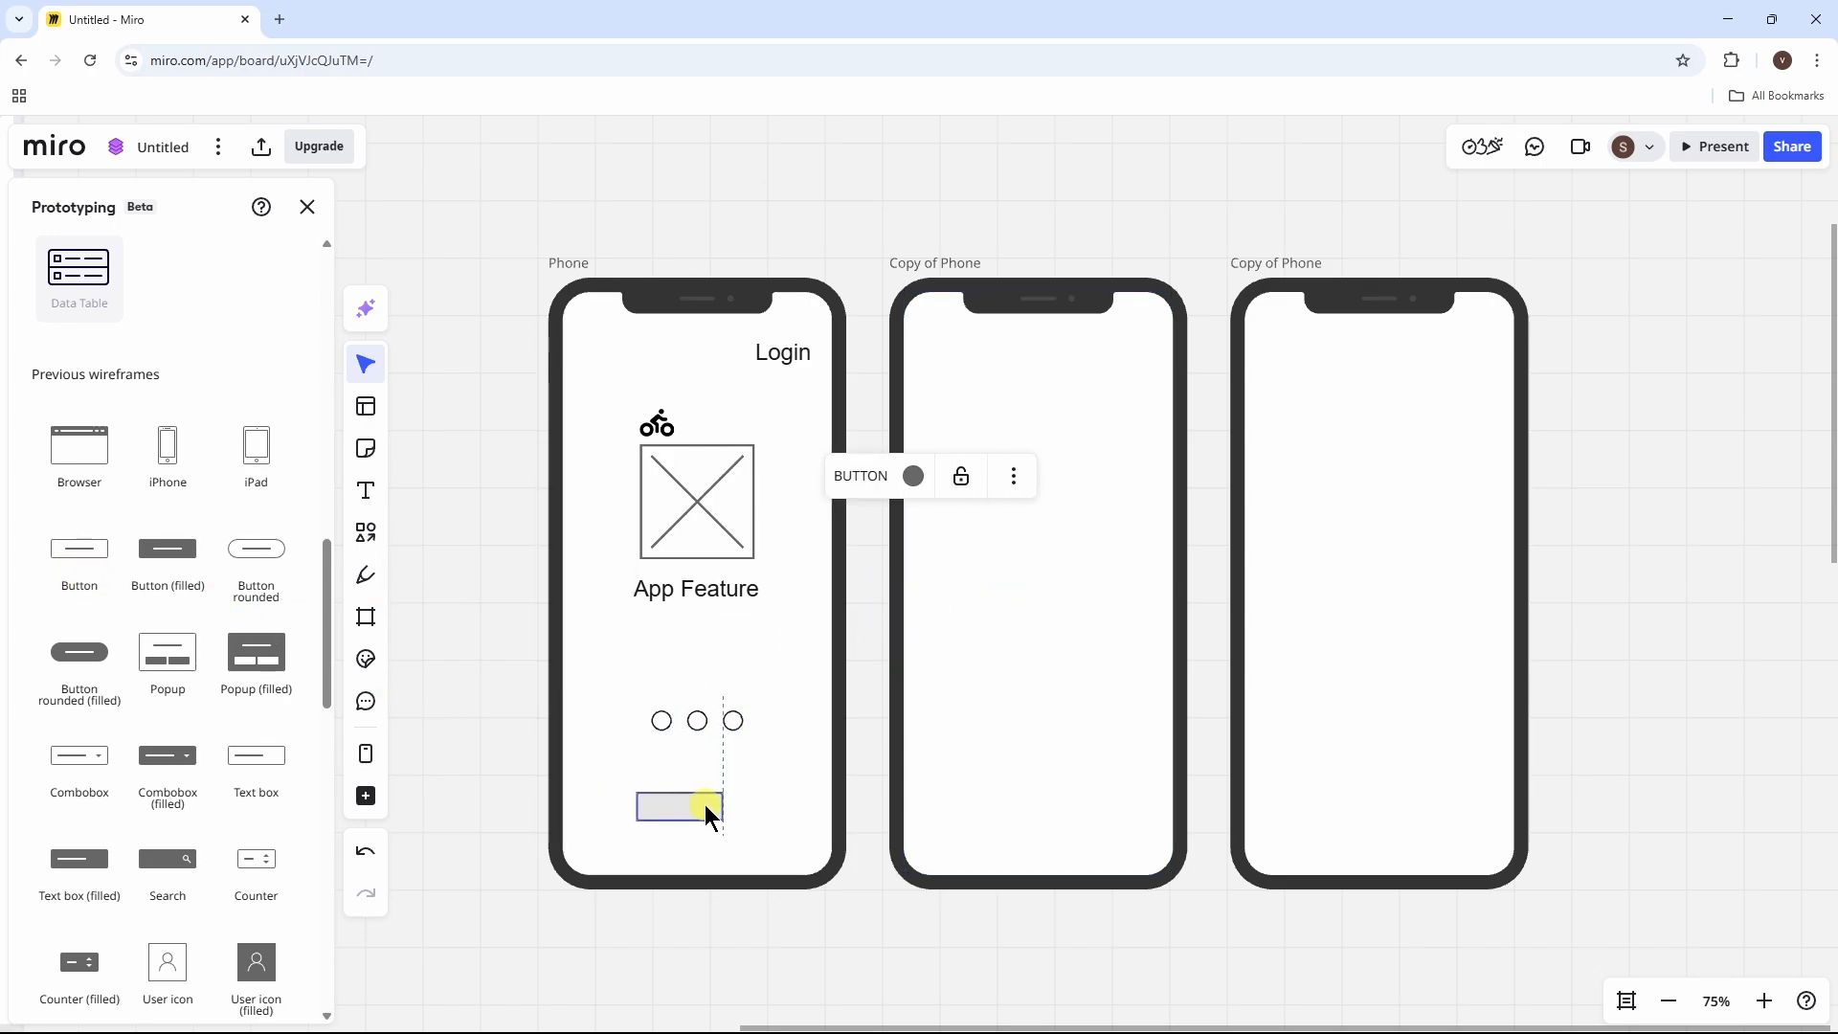
Step: Label the new button "REGISTER", enlarge it and centre it below the three circles
{"action": "double_click", "coordinate": [681, 805]}
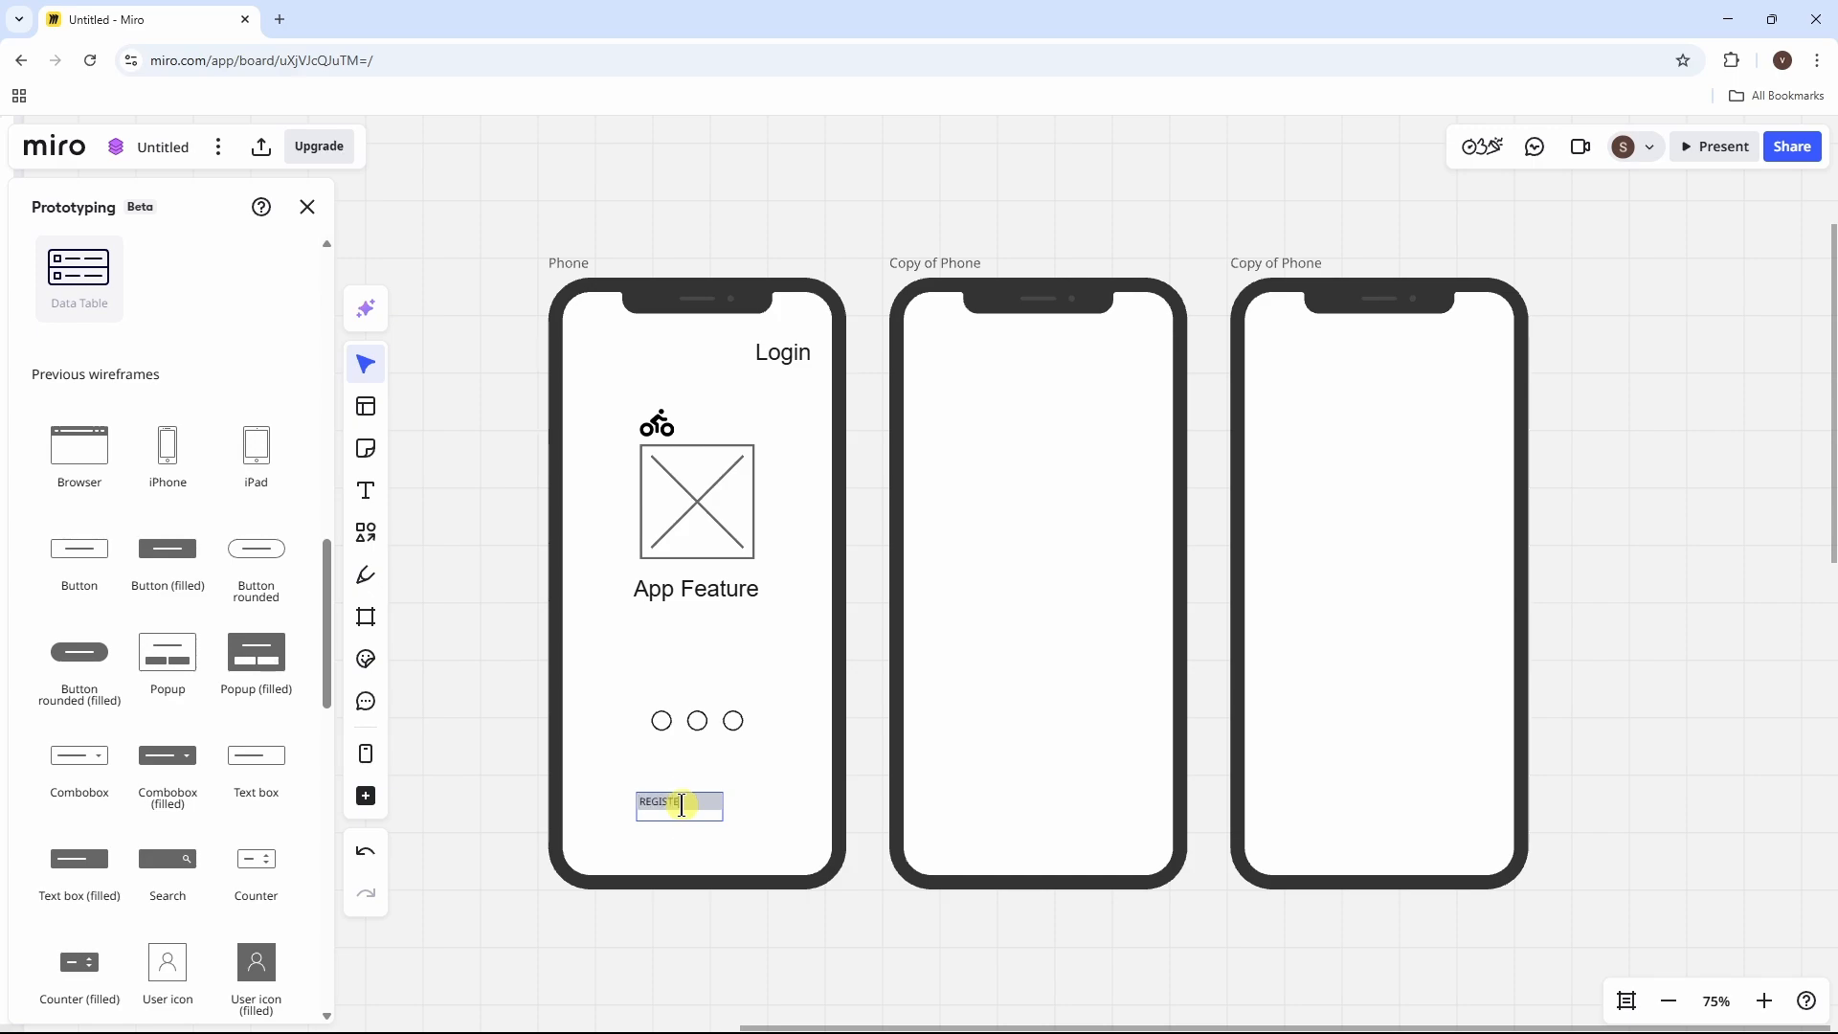
{"action": "type", "text": "REGISTER"}
{"action": "left_click", "coordinate": [760, 838]}
{"action": "left_click", "coordinate": [696, 808]}
{"action": "left_click_drag", "start_coordinate": [720, 821], "coordinate": [756, 810]}
{"action": "left_click", "coordinate": [852, 934]}
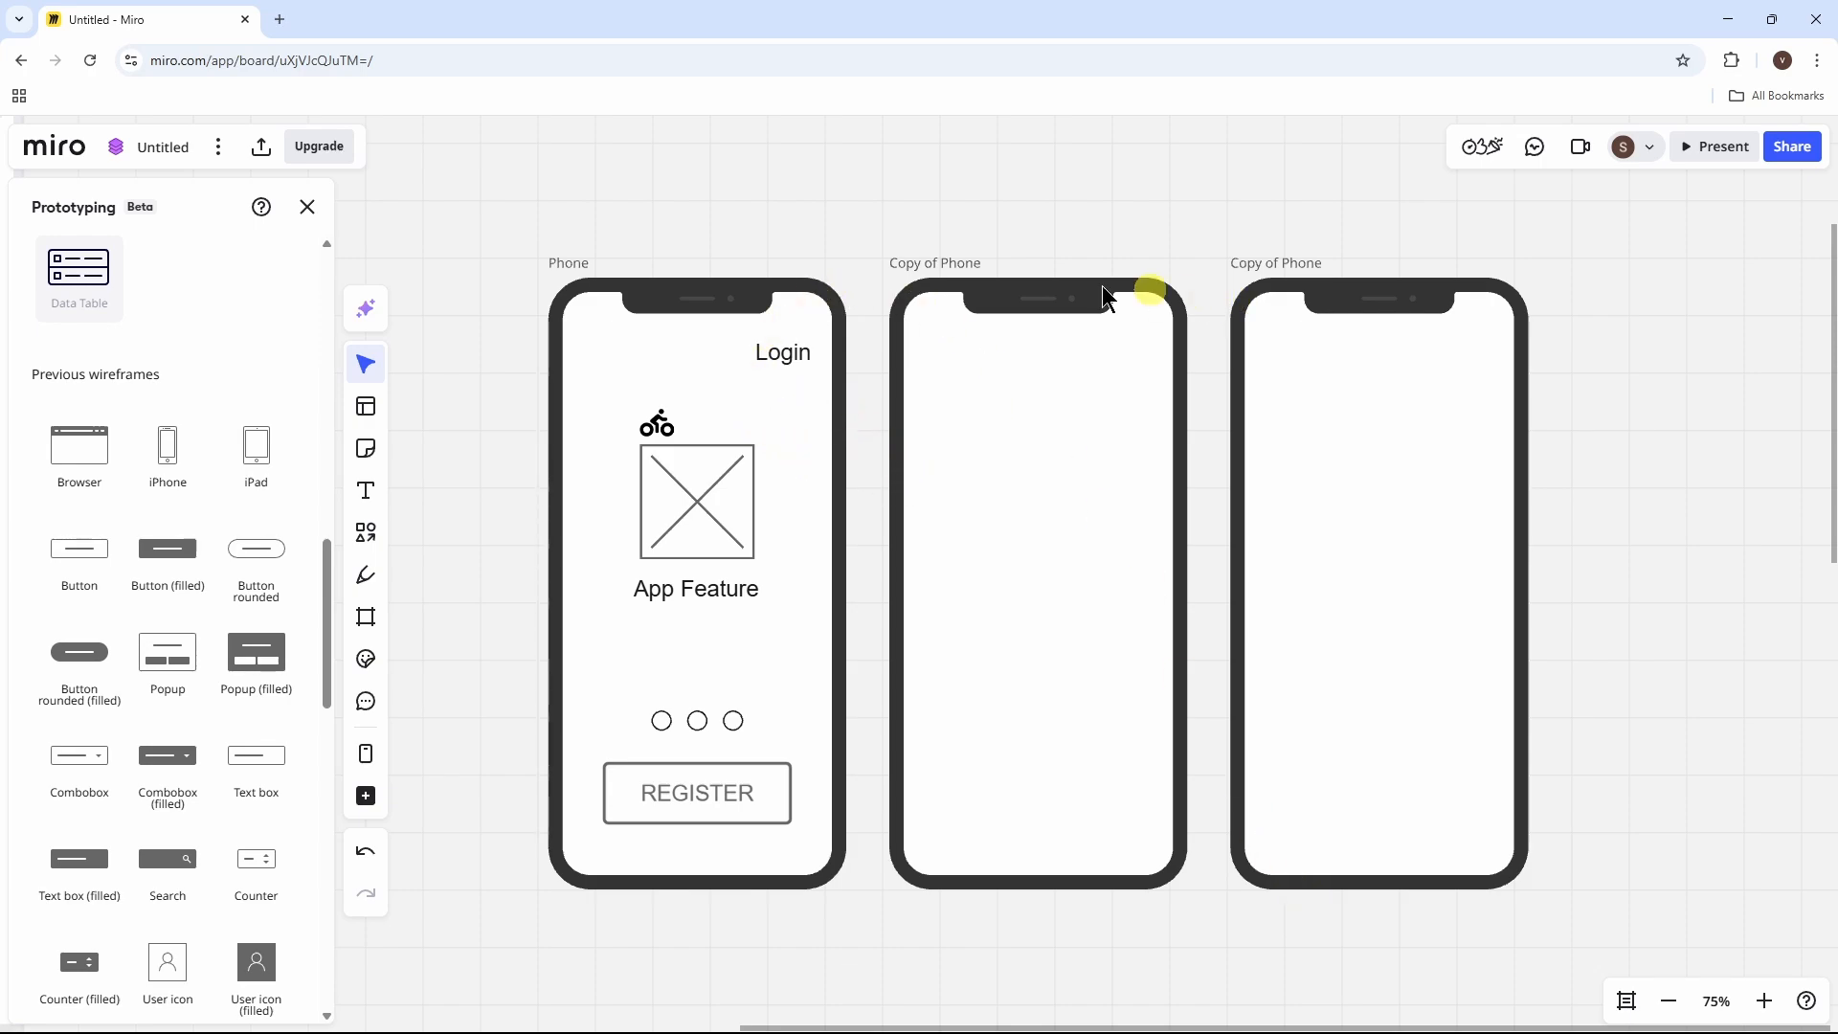
Step: Space the three phones further apart and draw an elbow connector arrow from beside Login to the second phone's lower left edge
{"action": "left_click_drag", "start_coordinate": [1418, 299], "coordinate": [1532, 300]}
{"action": "left_click_drag", "start_coordinate": [1062, 287], "coordinate": [1121, 302]}
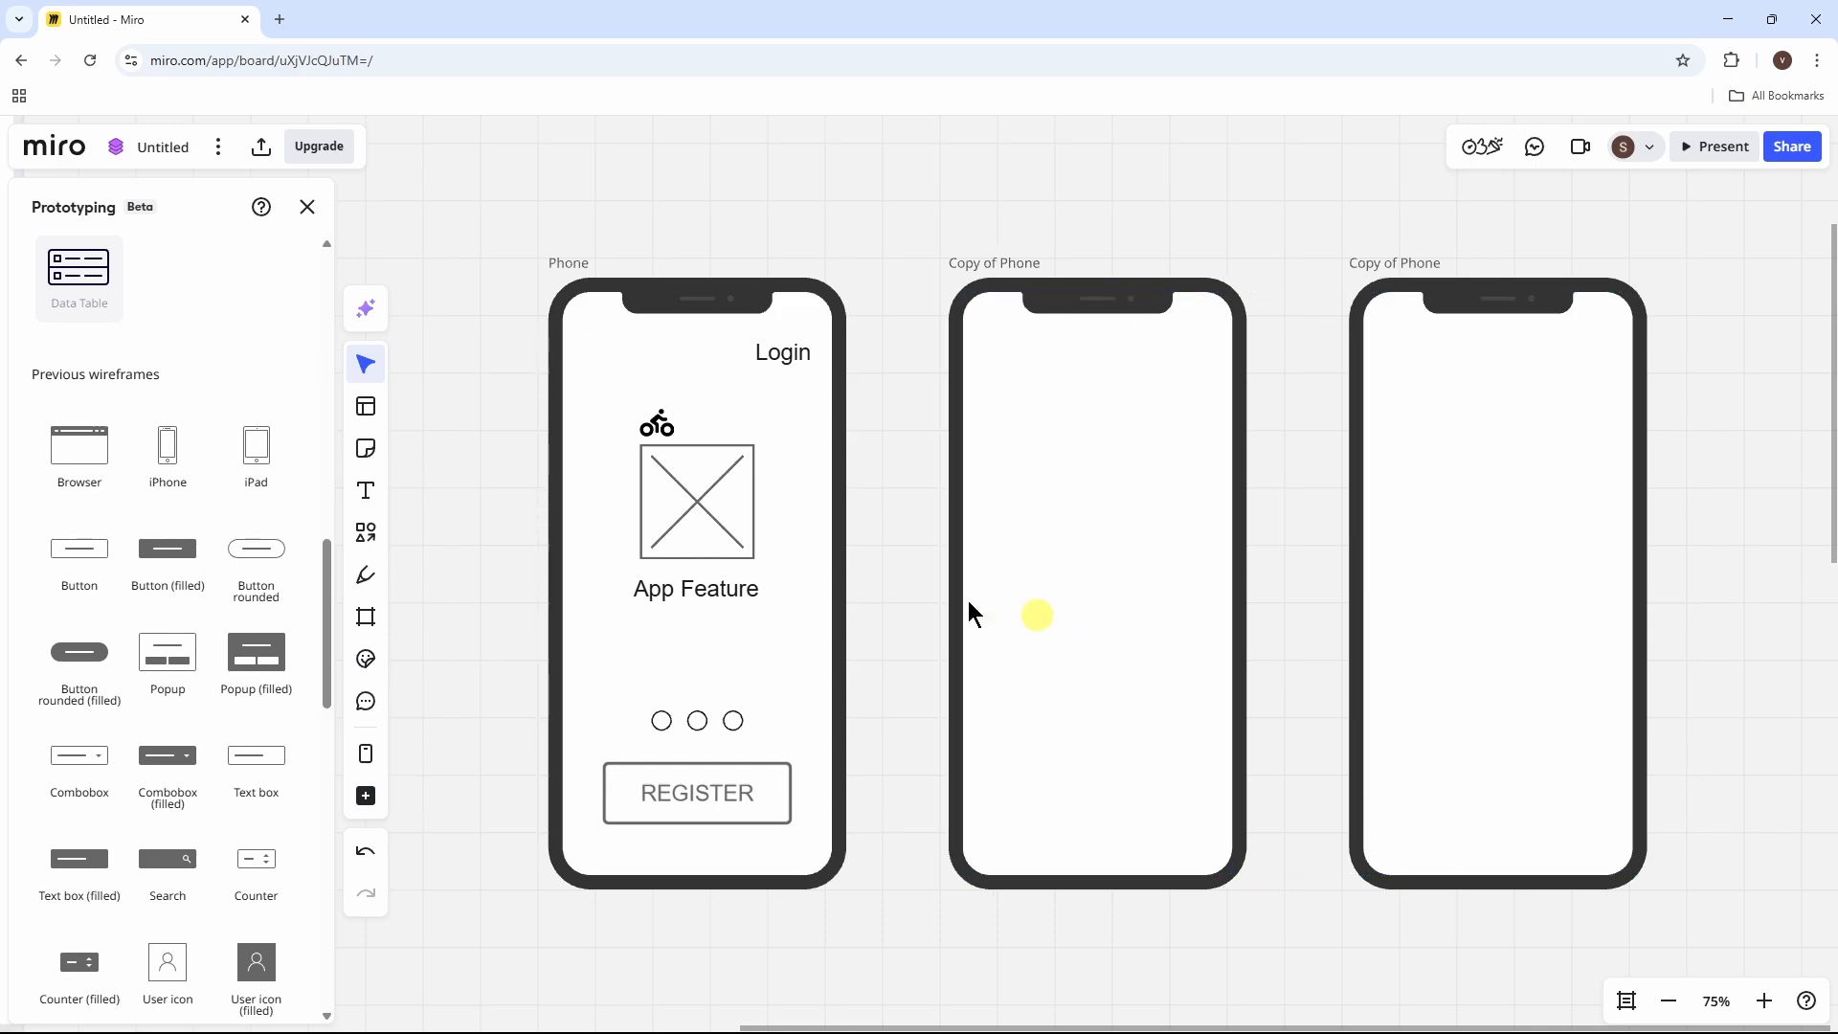
{"action": "left_click", "coordinate": [370, 533]}
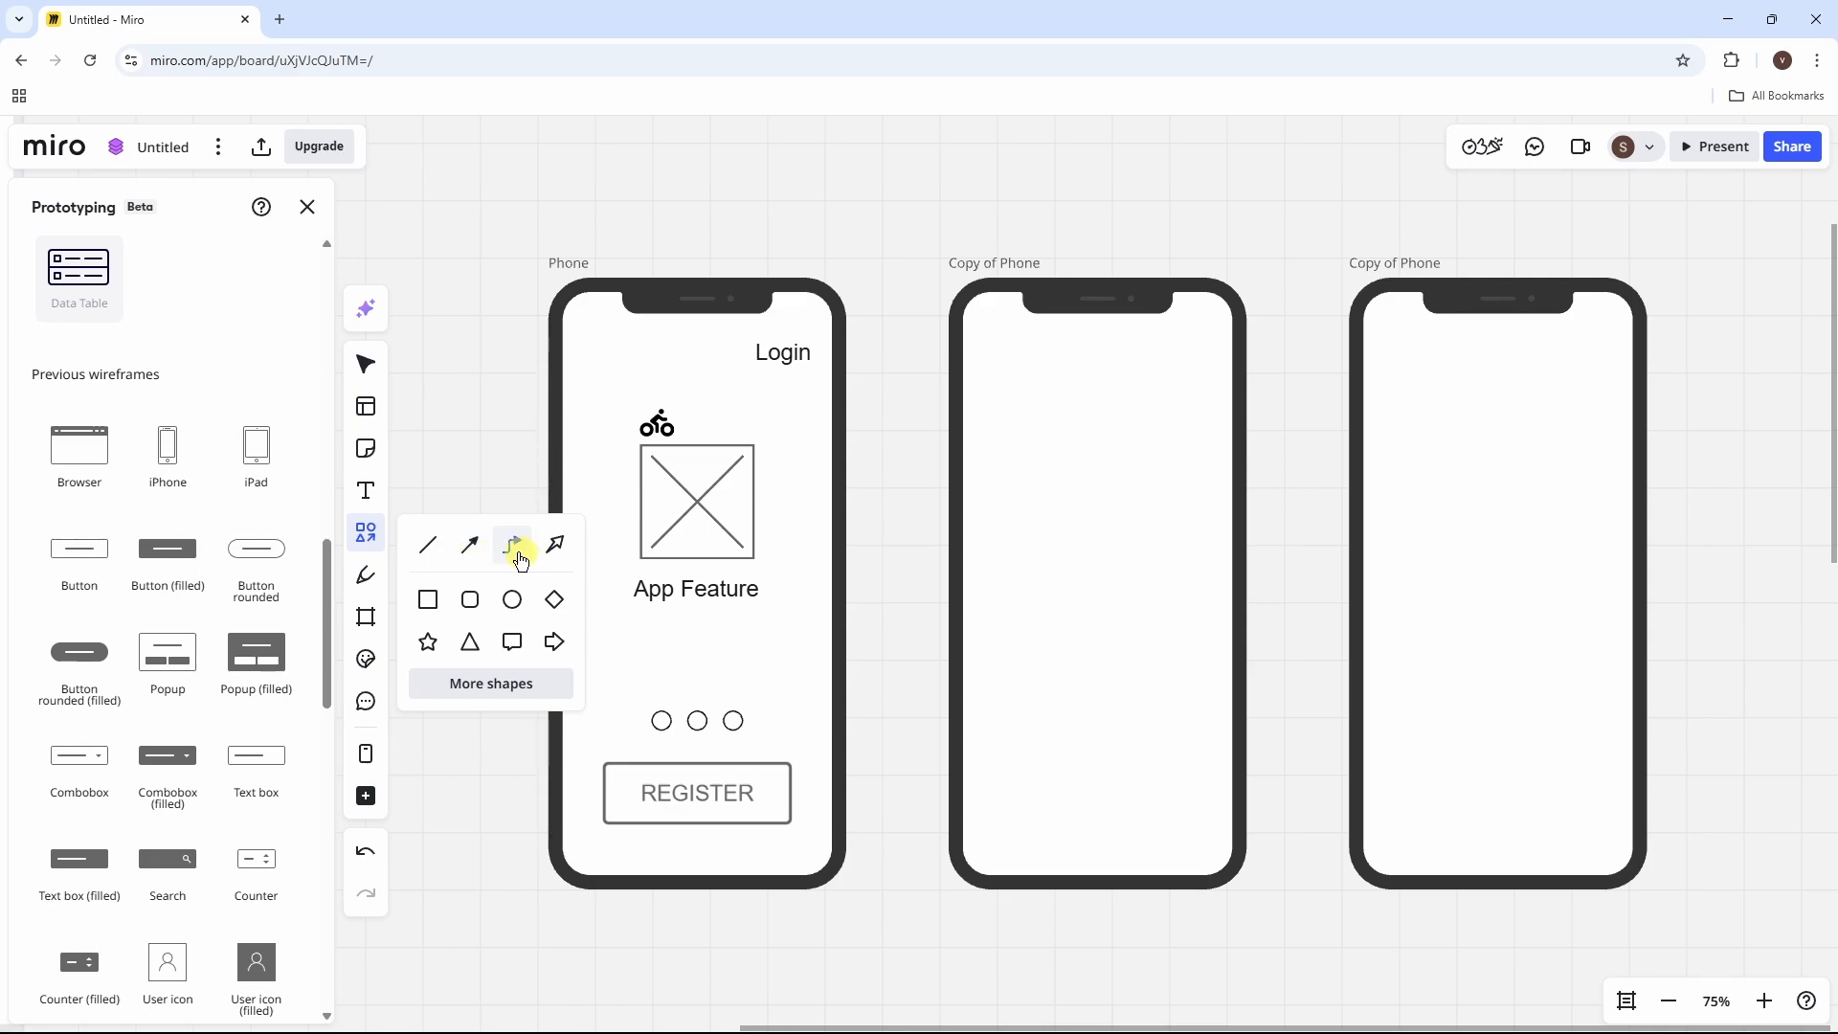
{"action": "left_click", "coordinate": [514, 547]}
{"action": "mouse_move", "coordinate": [843, 361]}
{"action": "left_mouse_down"}
{"action": "mouse_move", "coordinate": [914, 356]}
{"action": "mouse_move", "coordinate": [914, 797]}
{"action": "left_mouse_up"}
{"action": "left_click_drag", "start_coordinate": [878, 576], "coordinate": [888, 452]}
{"action": "left_click_drag", "start_coordinate": [914, 797], "coordinate": [943, 784]}
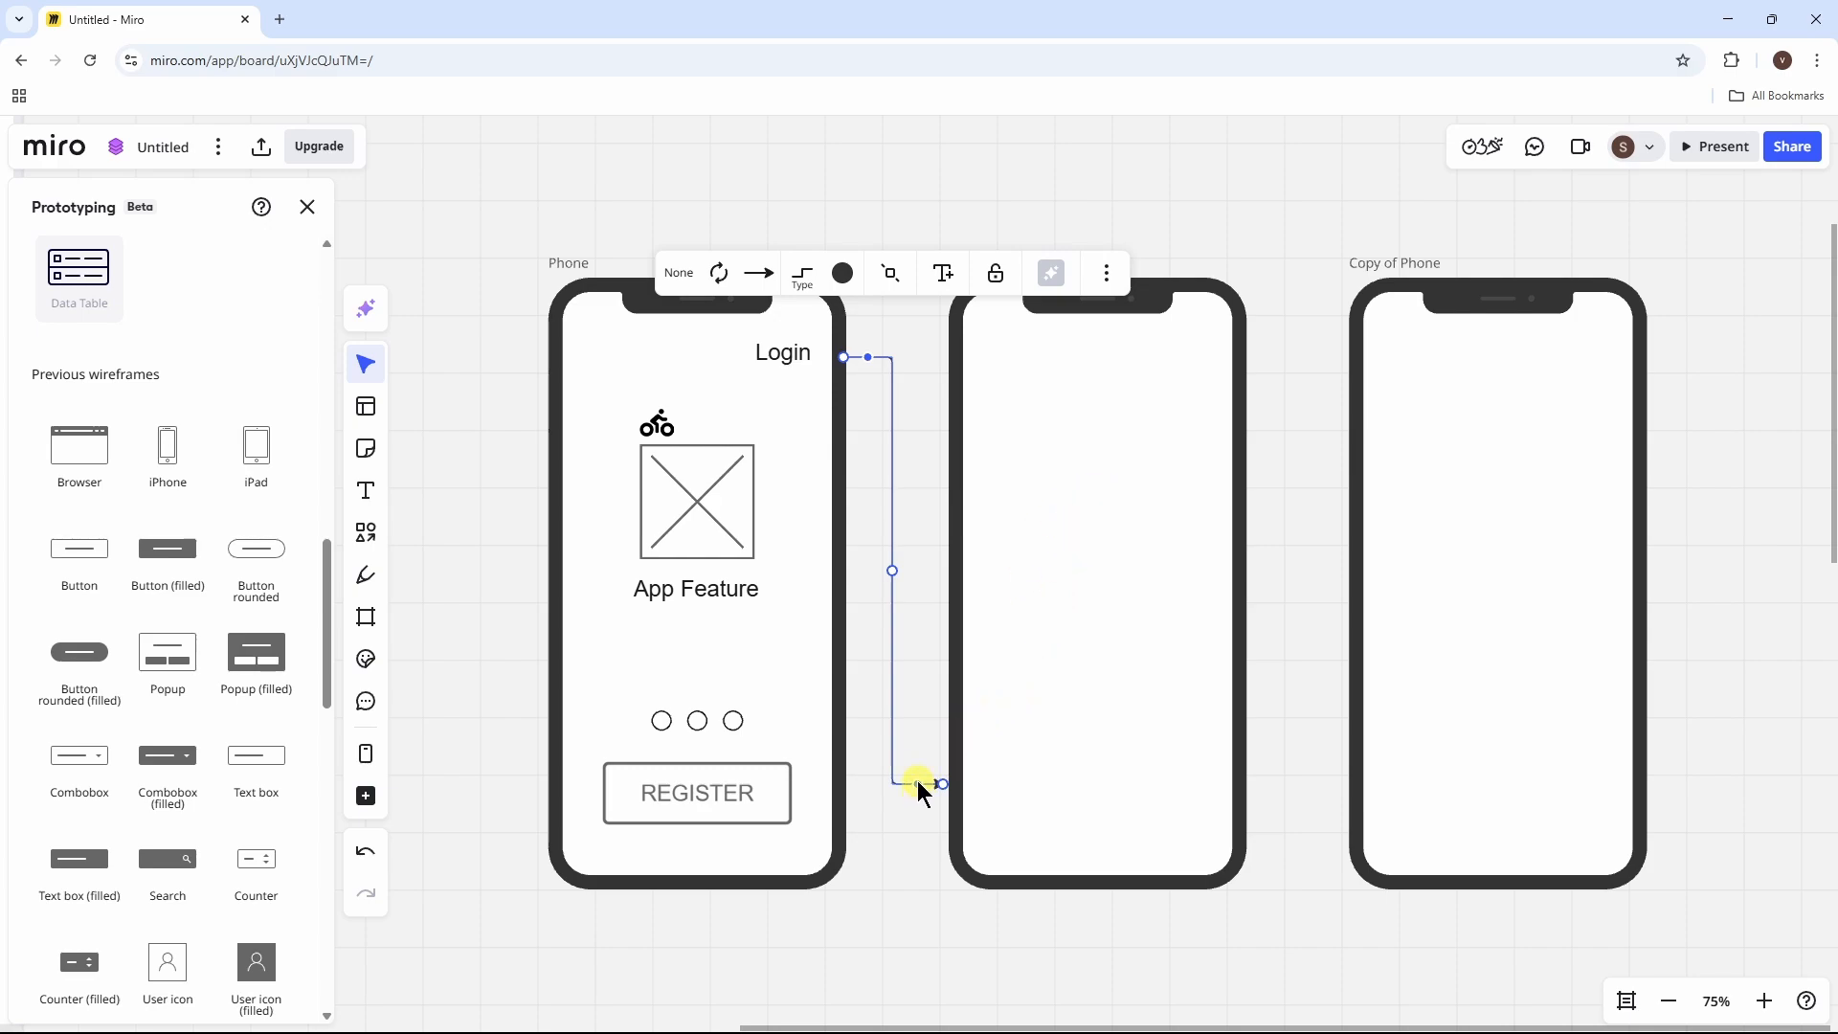
{"action": "left_click_drag", "start_coordinate": [916, 783], "coordinate": [914, 783]}
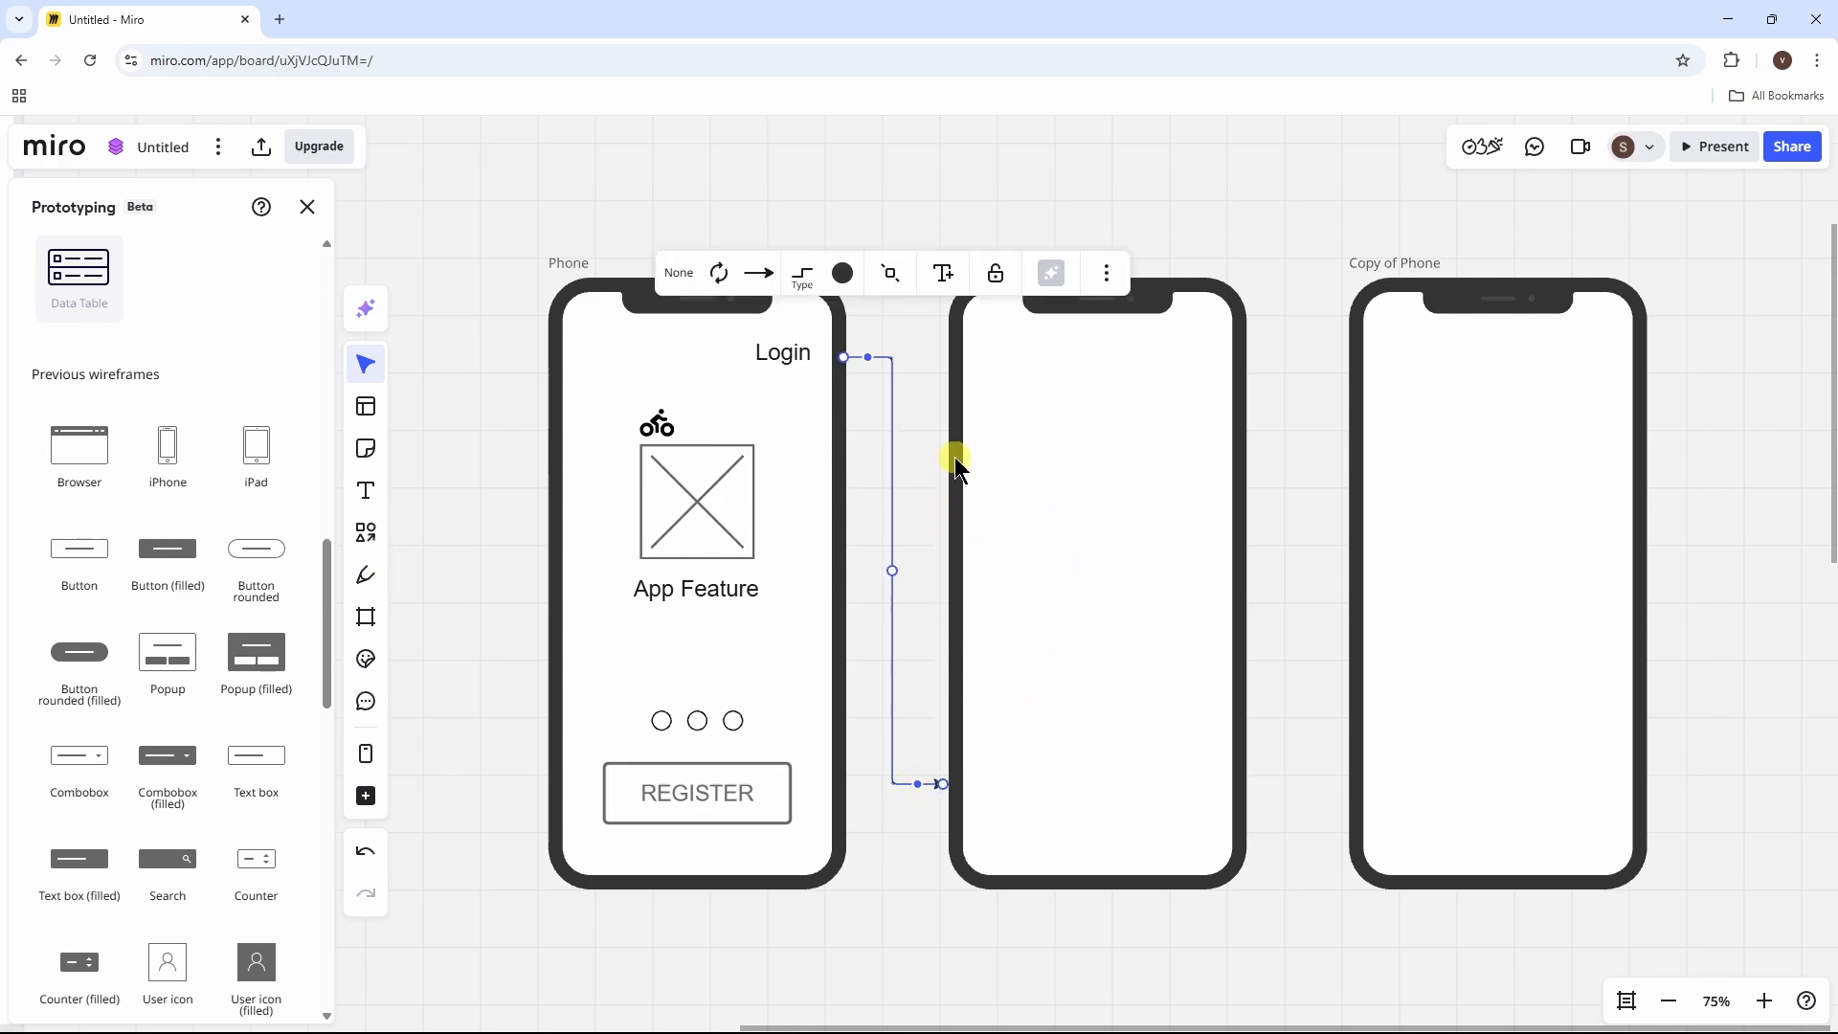
Step: Change the connector between the first and second phones to a dashed line
{"action": "left_click", "coordinate": [804, 280]}
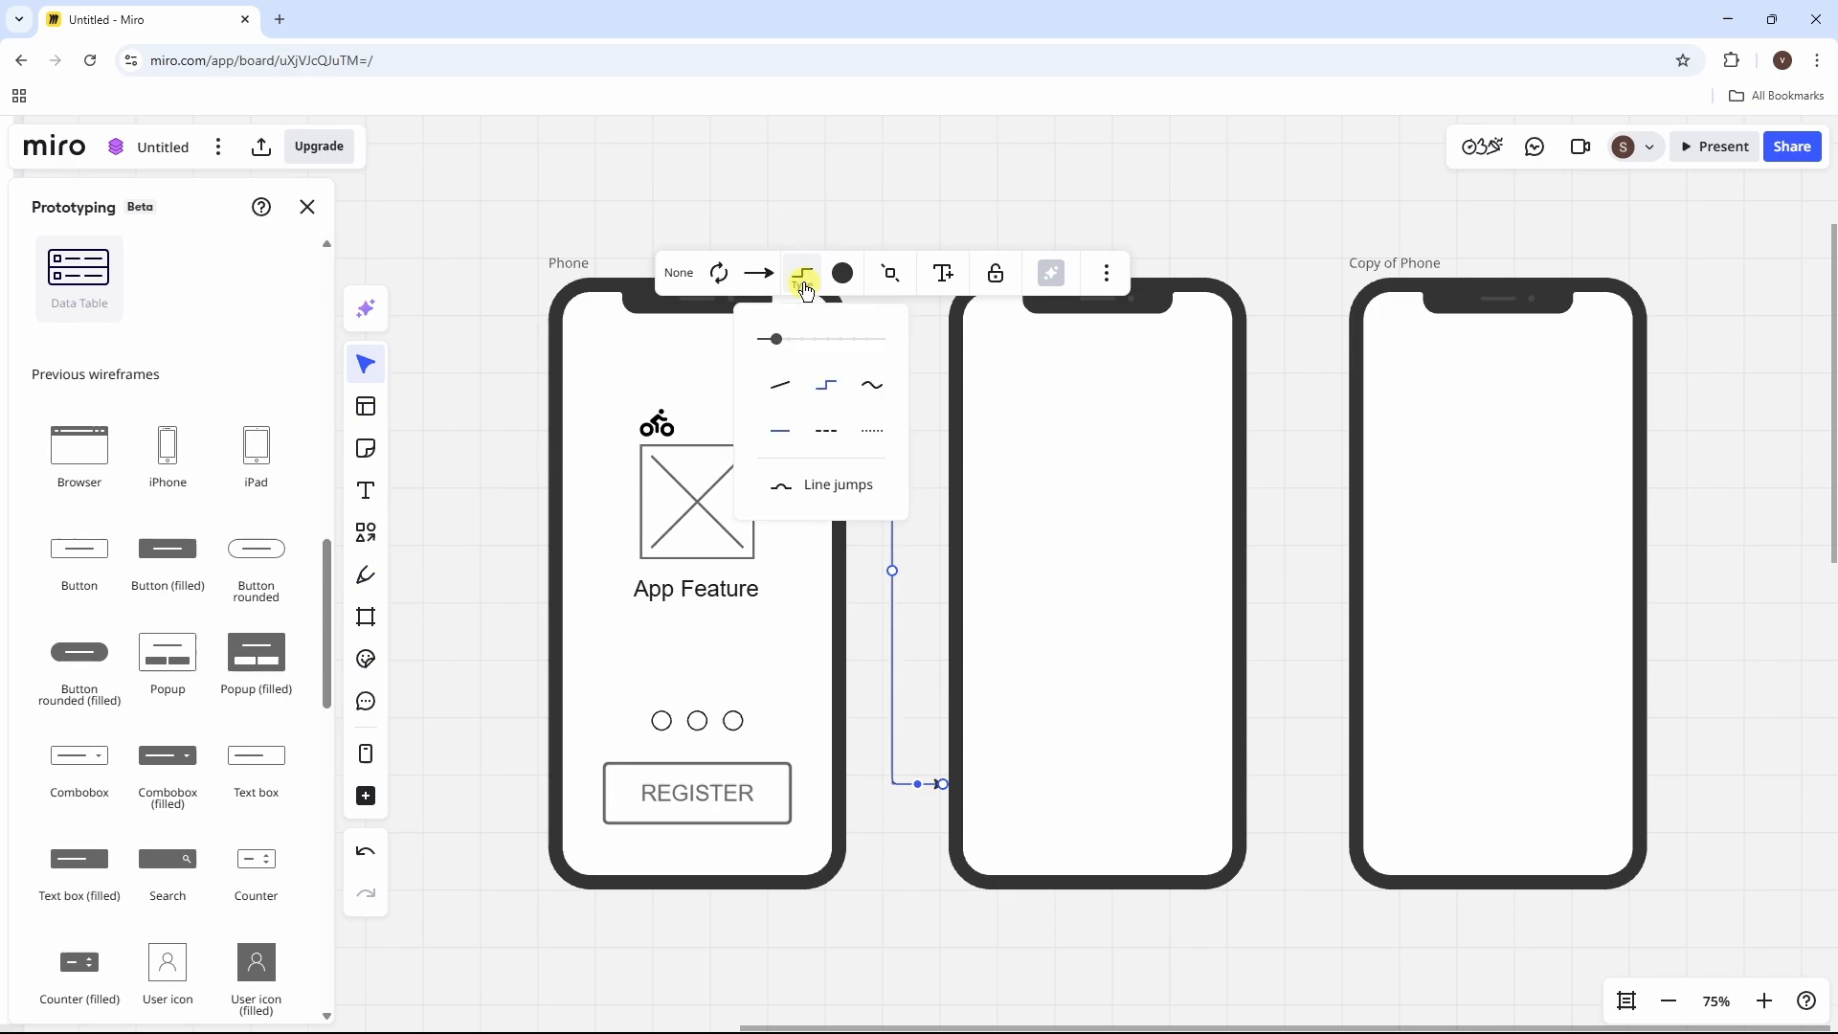
{"action": "left_click", "coordinate": [832, 432]}
{"action": "left_click", "coordinate": [1296, 550]}
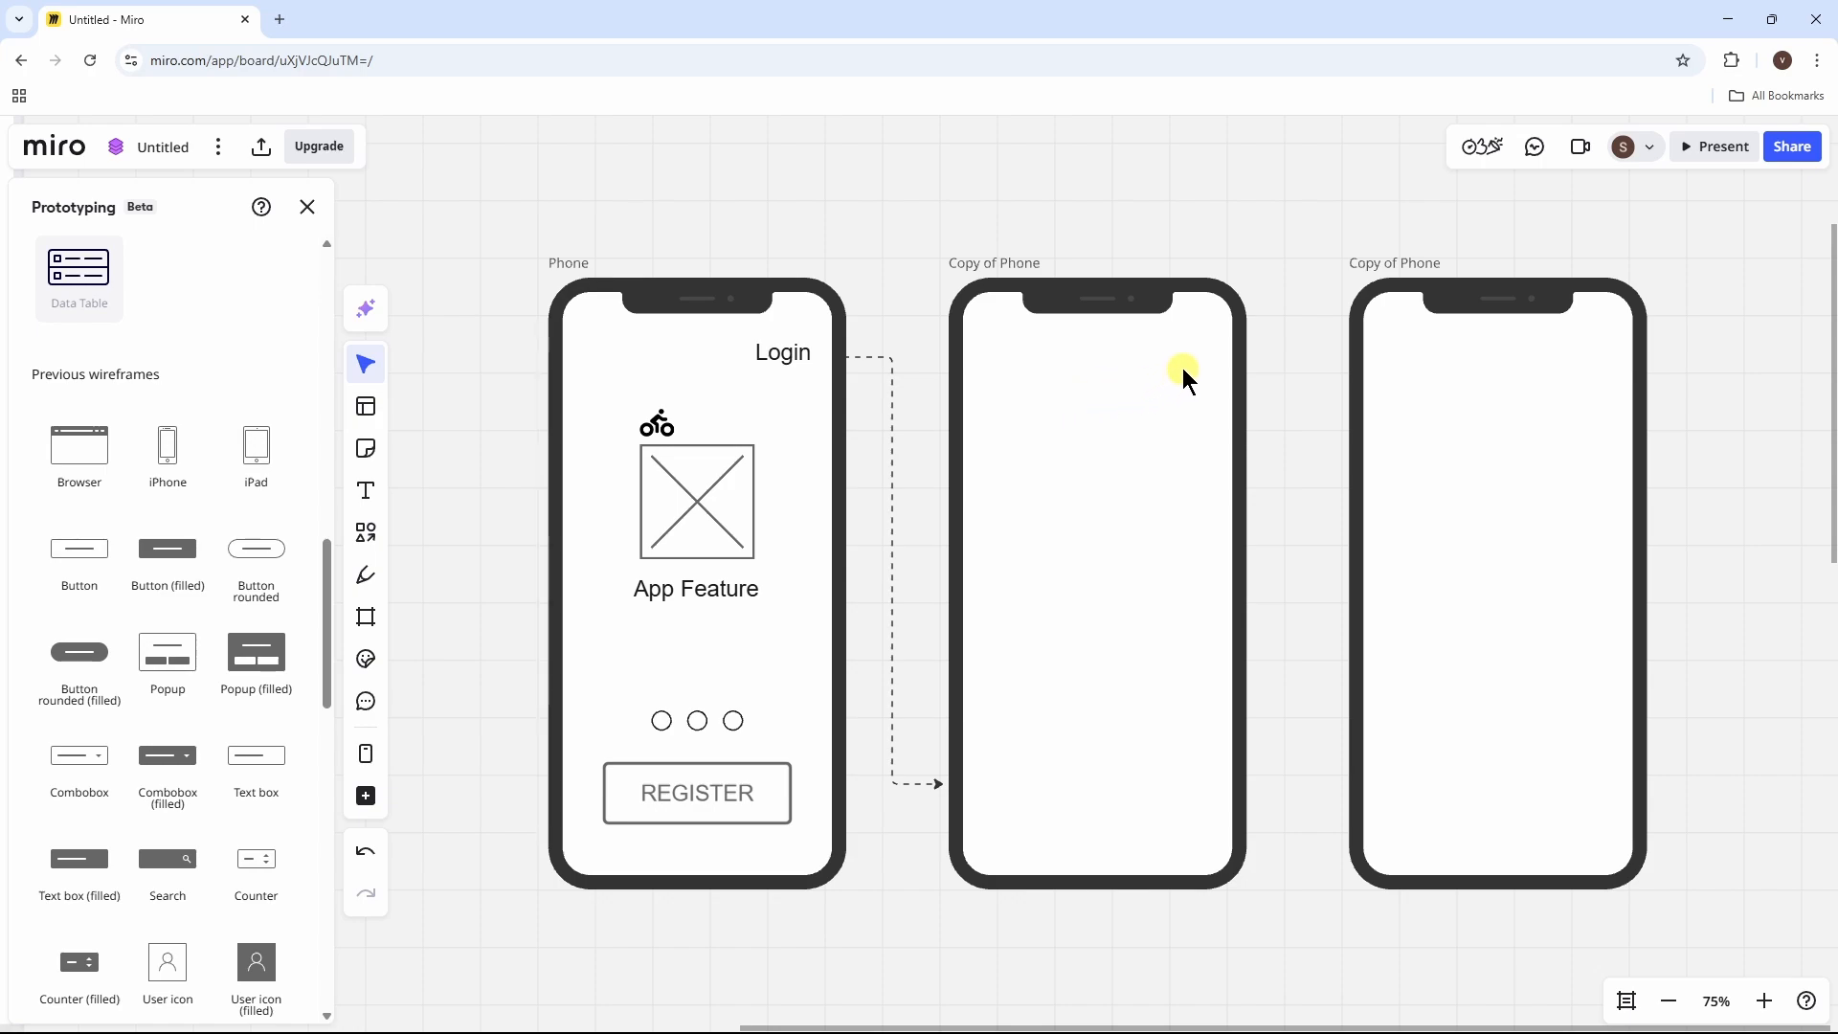
Step: Copy the Login text from the first phone to the upper-right corner of the second phone screen
{"action": "left_click", "coordinate": [787, 364]}
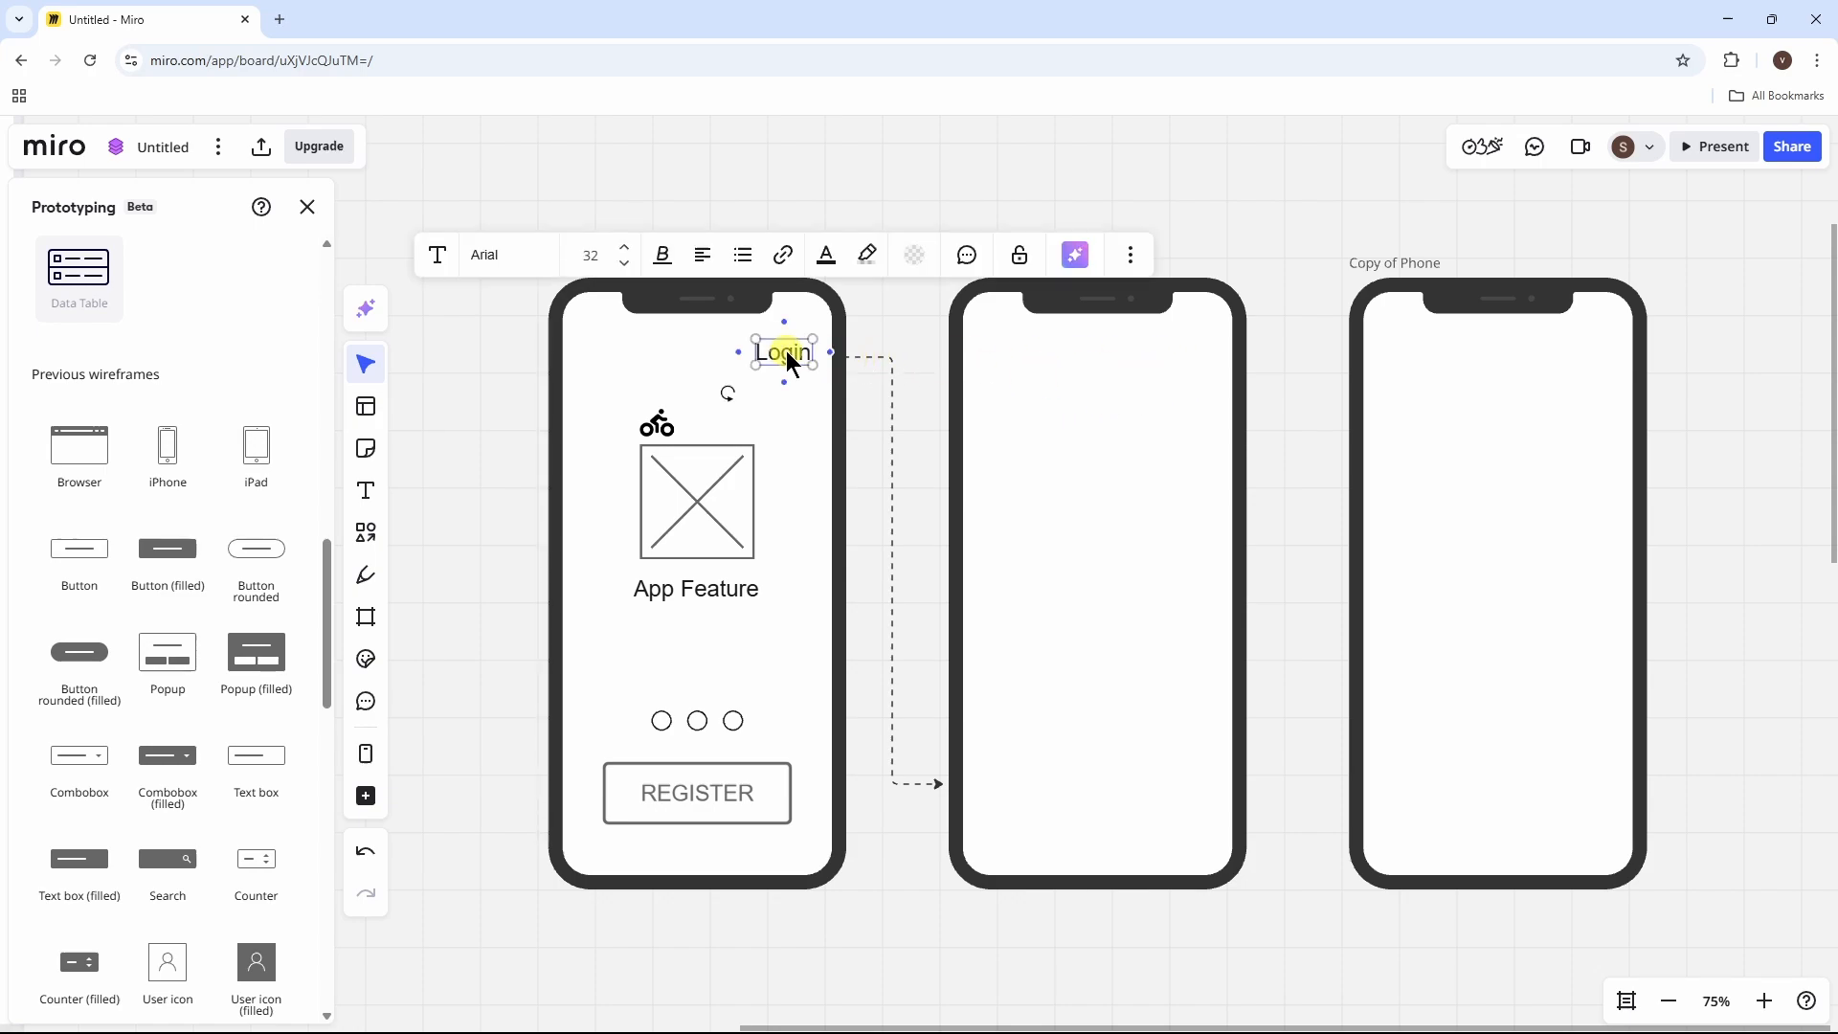
{"action": "left_click", "coordinate": [1187, 348]}
{"action": "key", "text": "ctrl+v"}
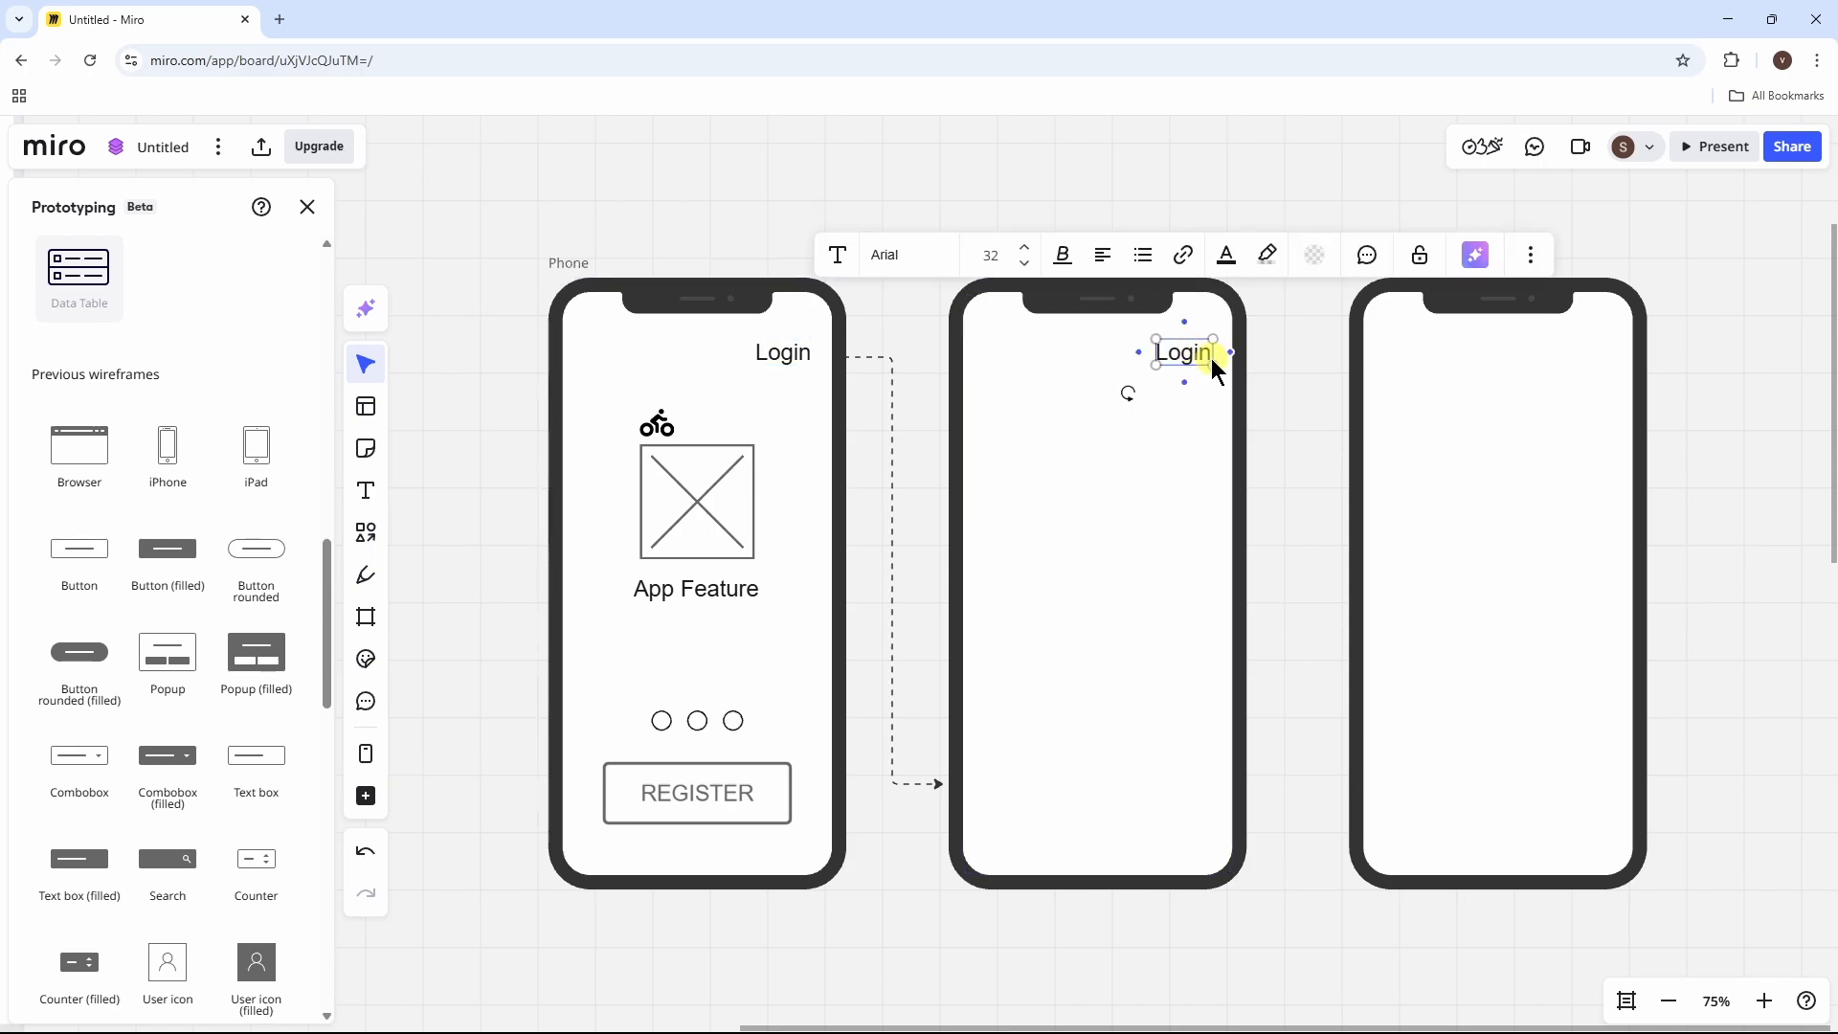
{"action": "left_click_drag", "start_coordinate": [1191, 366], "coordinate": [1187, 356]}
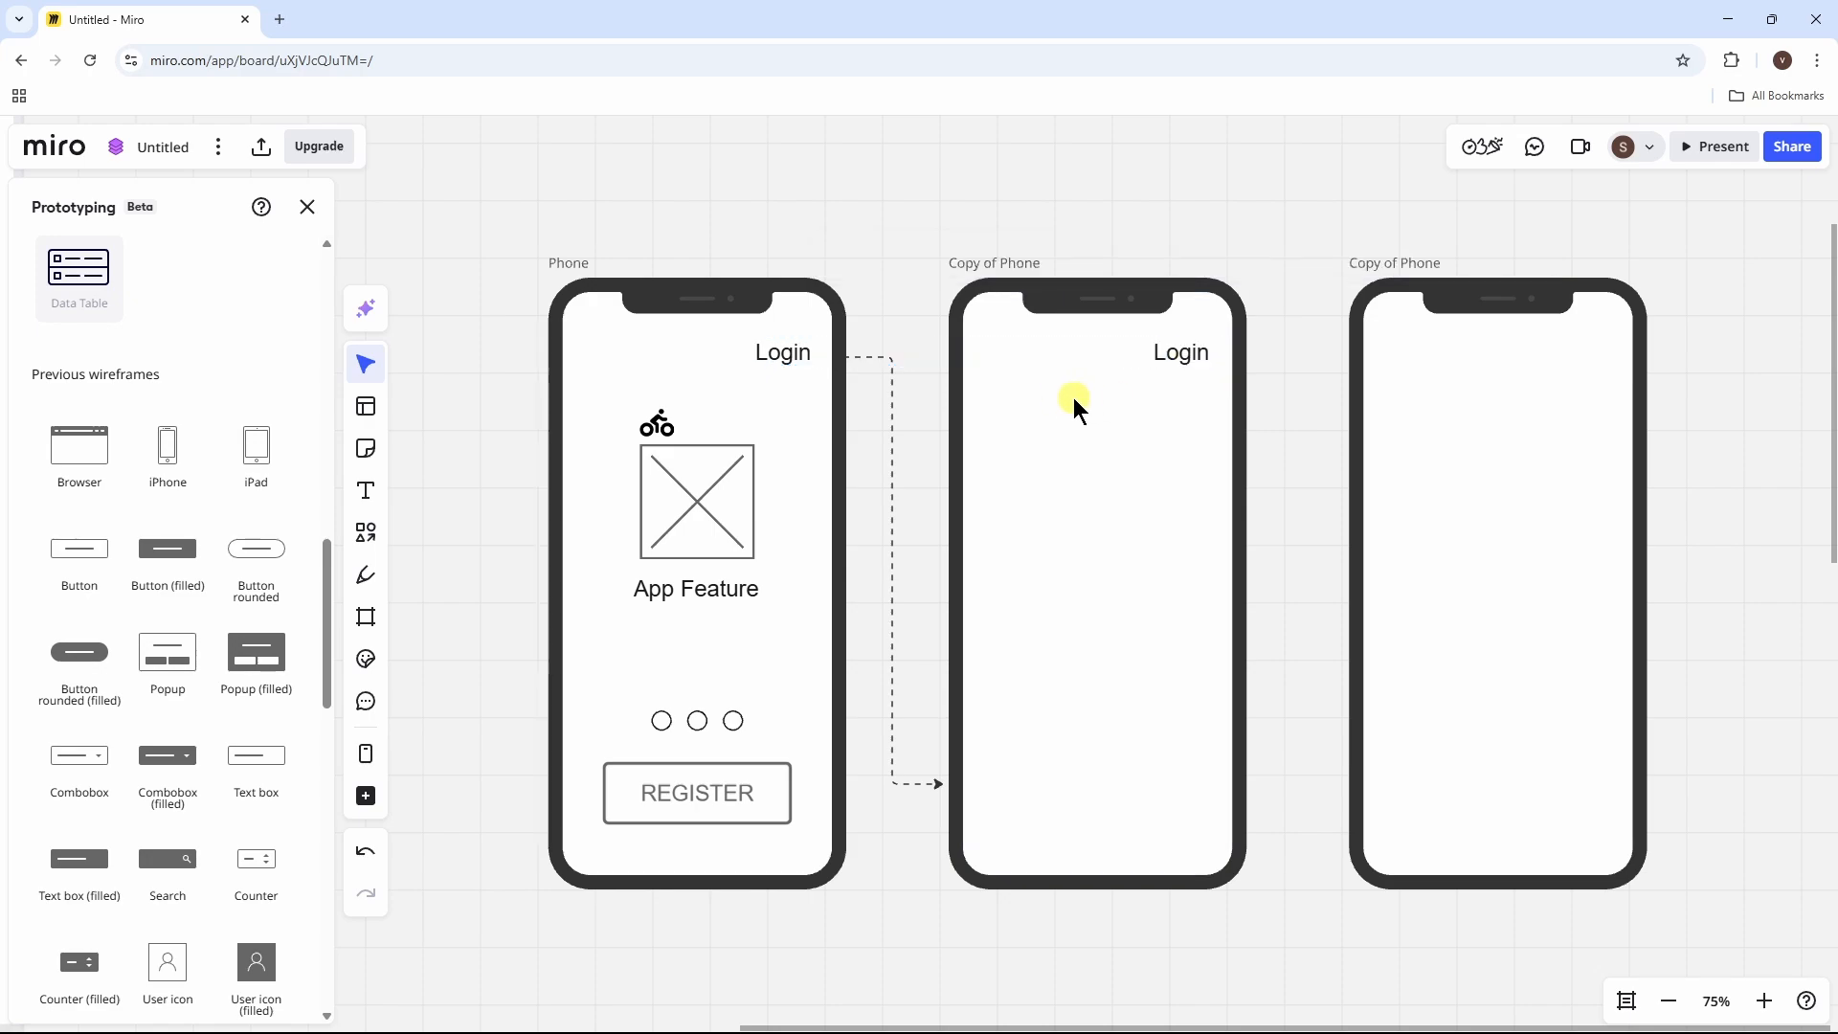
Step: Copy the second phone's Login text, change the copy to "Create Account" and centre it below Login
{"action": "left_click", "coordinate": [1189, 354]}
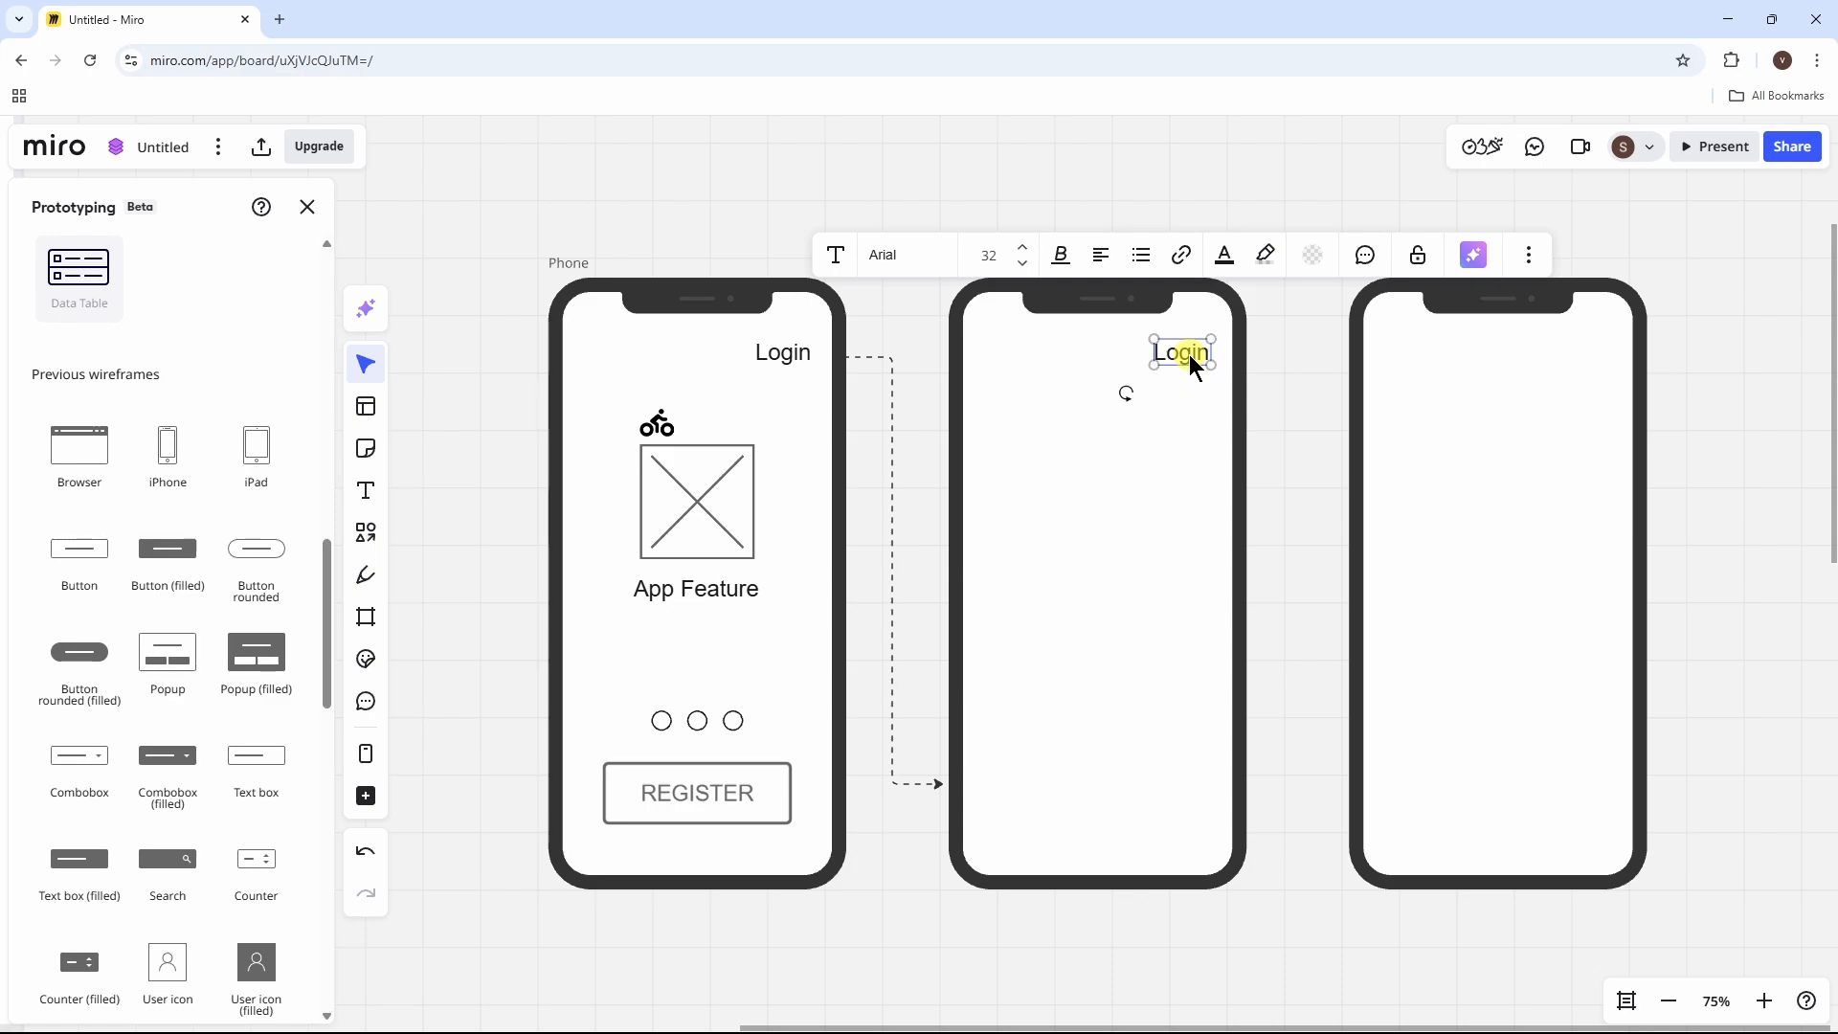
{"action": "left_click", "coordinate": [1063, 414]}
{"action": "key", "text": "ctrl+v"}
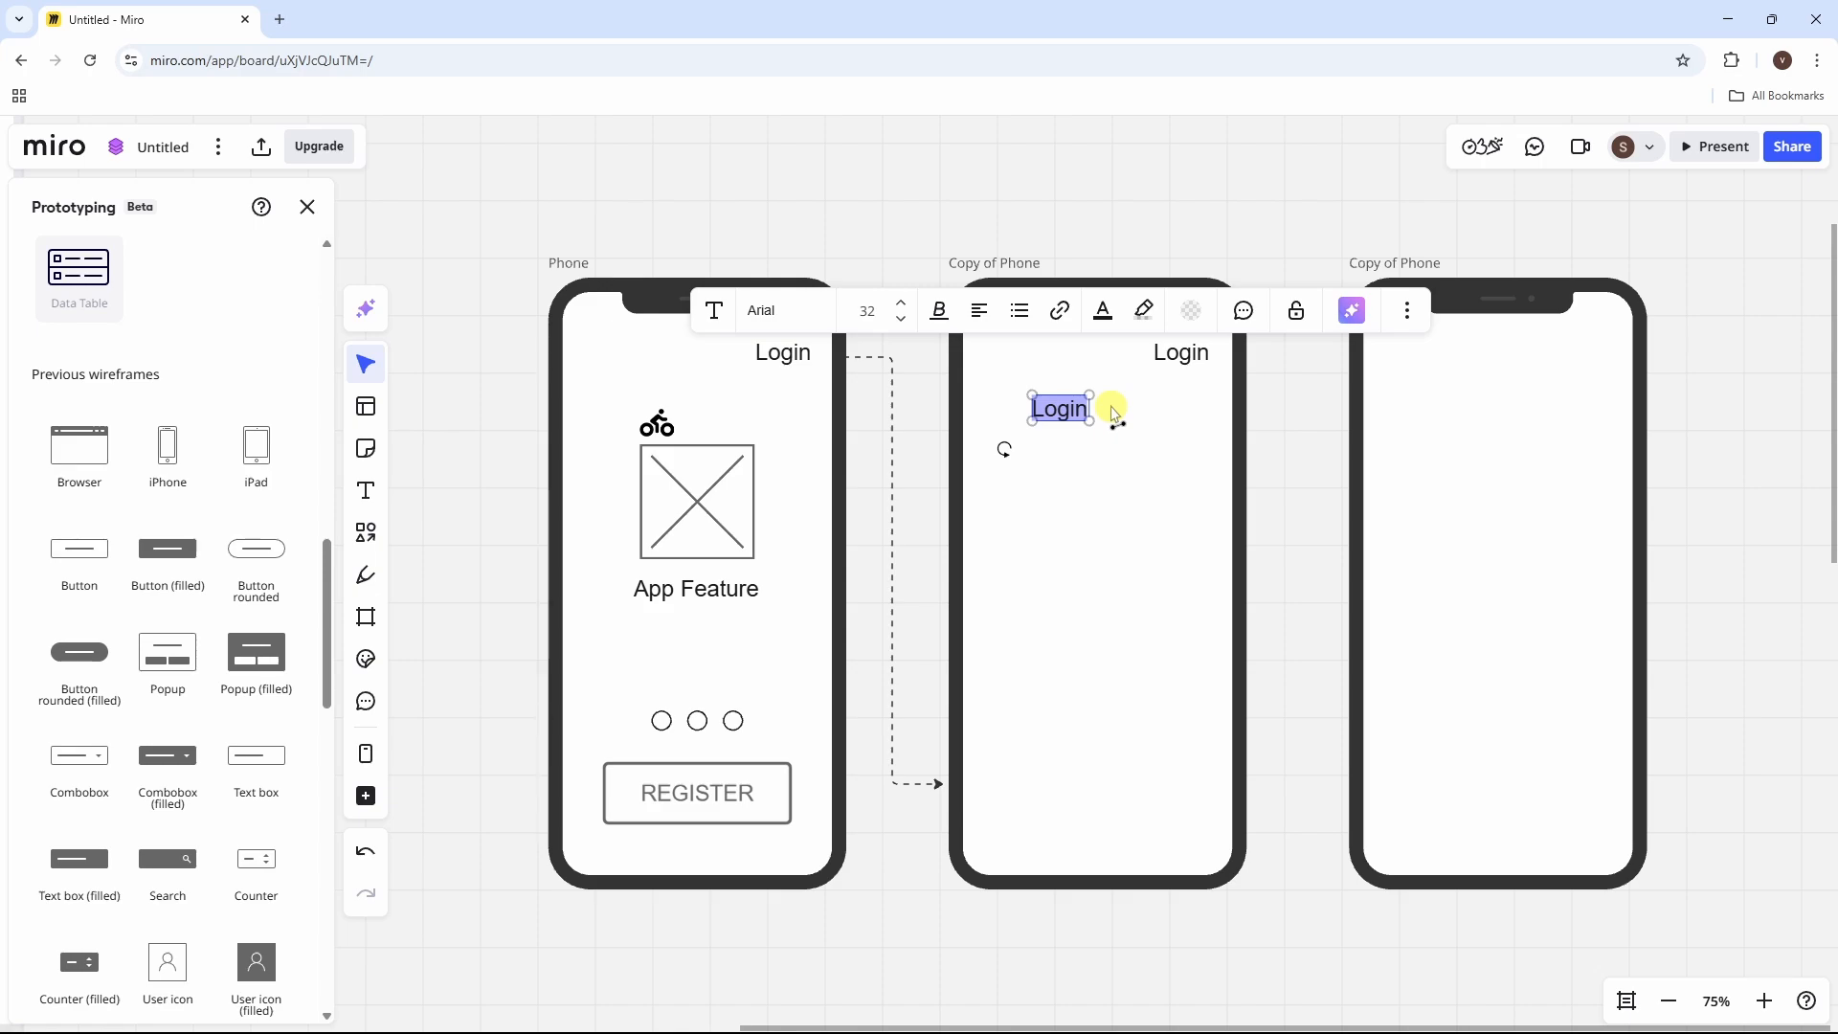
{"action": "type", "text": "Create Account"}
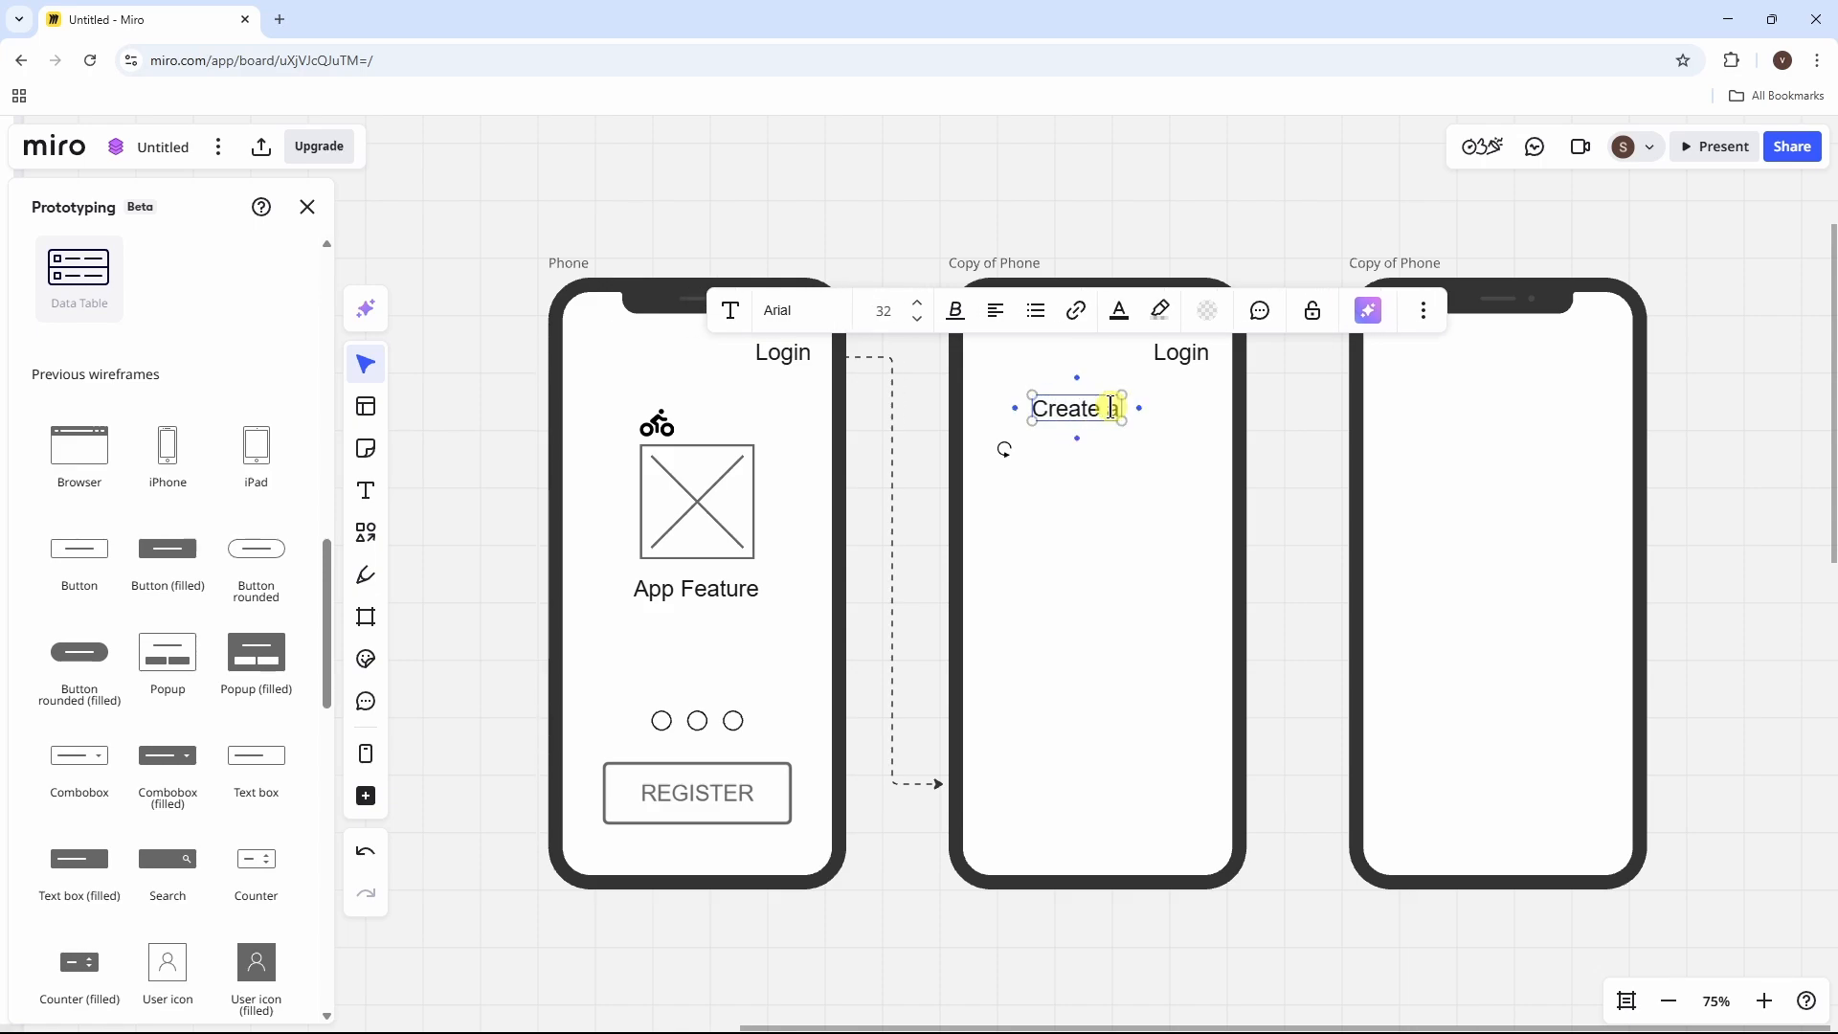
{"action": "left_click", "coordinate": [1136, 560]}
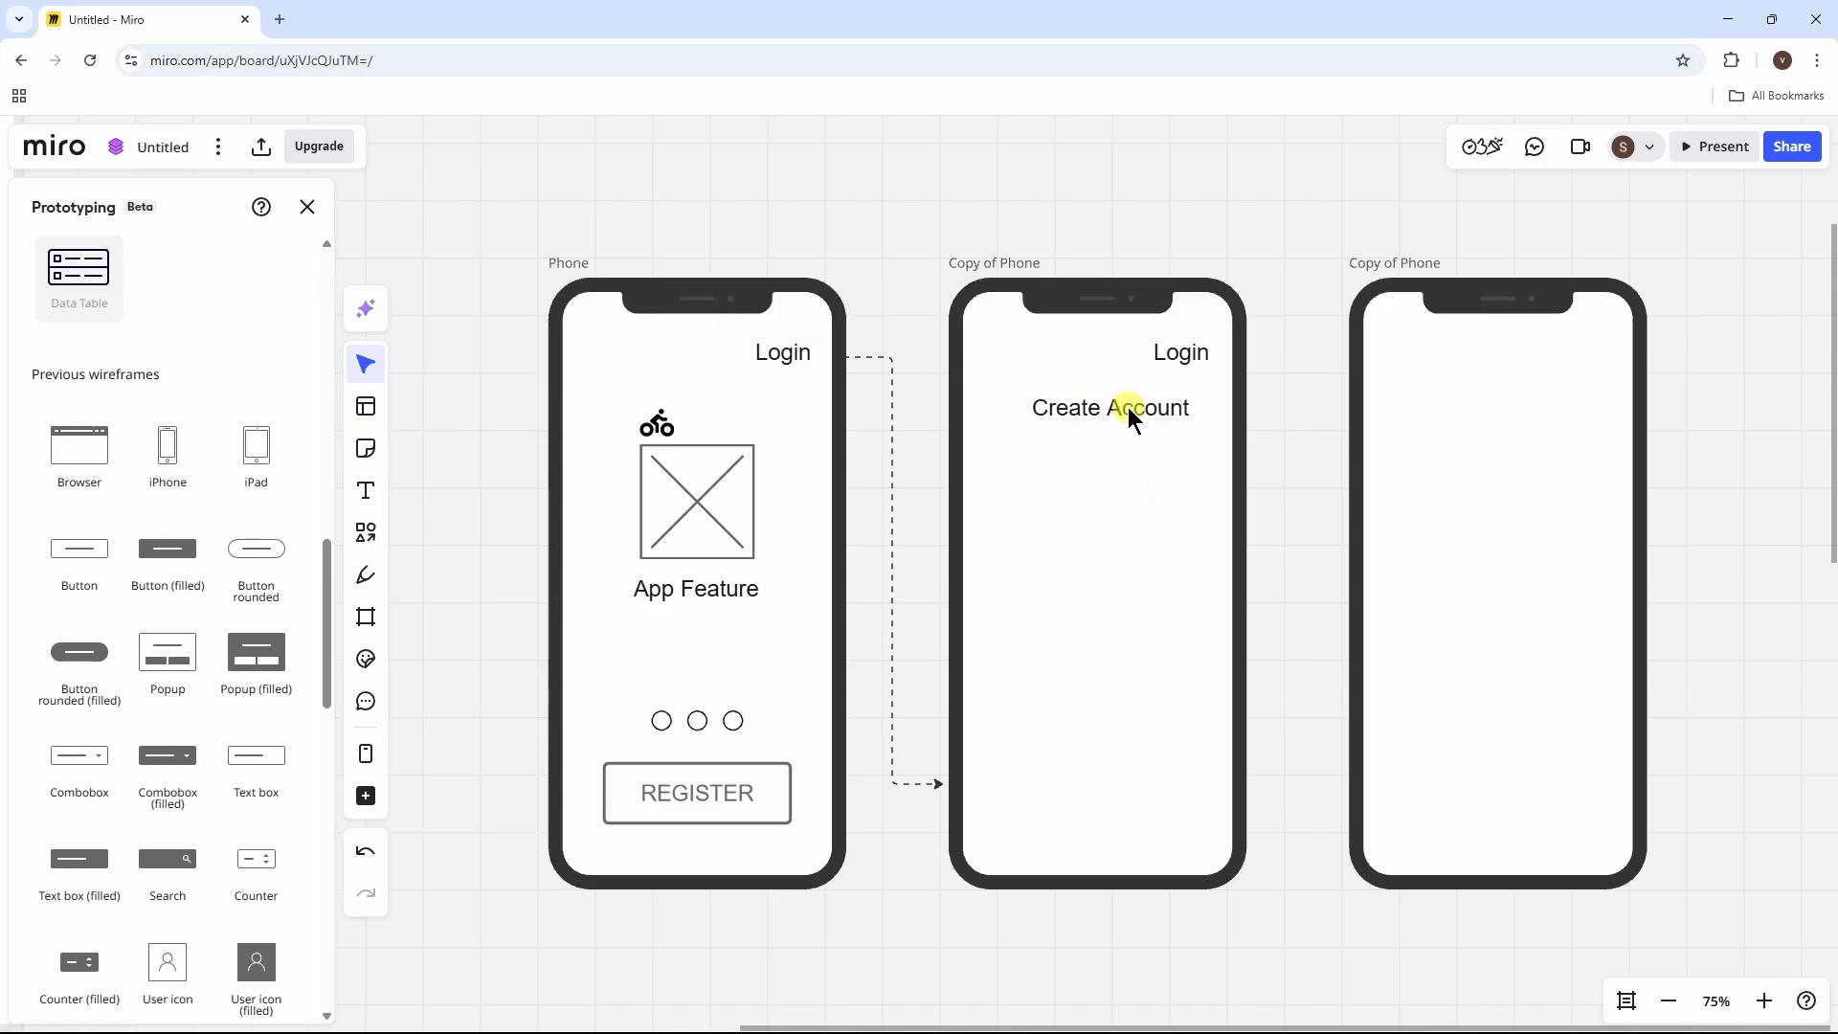
{"action": "left_click_drag", "start_coordinate": [1127, 405], "coordinate": [1121, 433]}
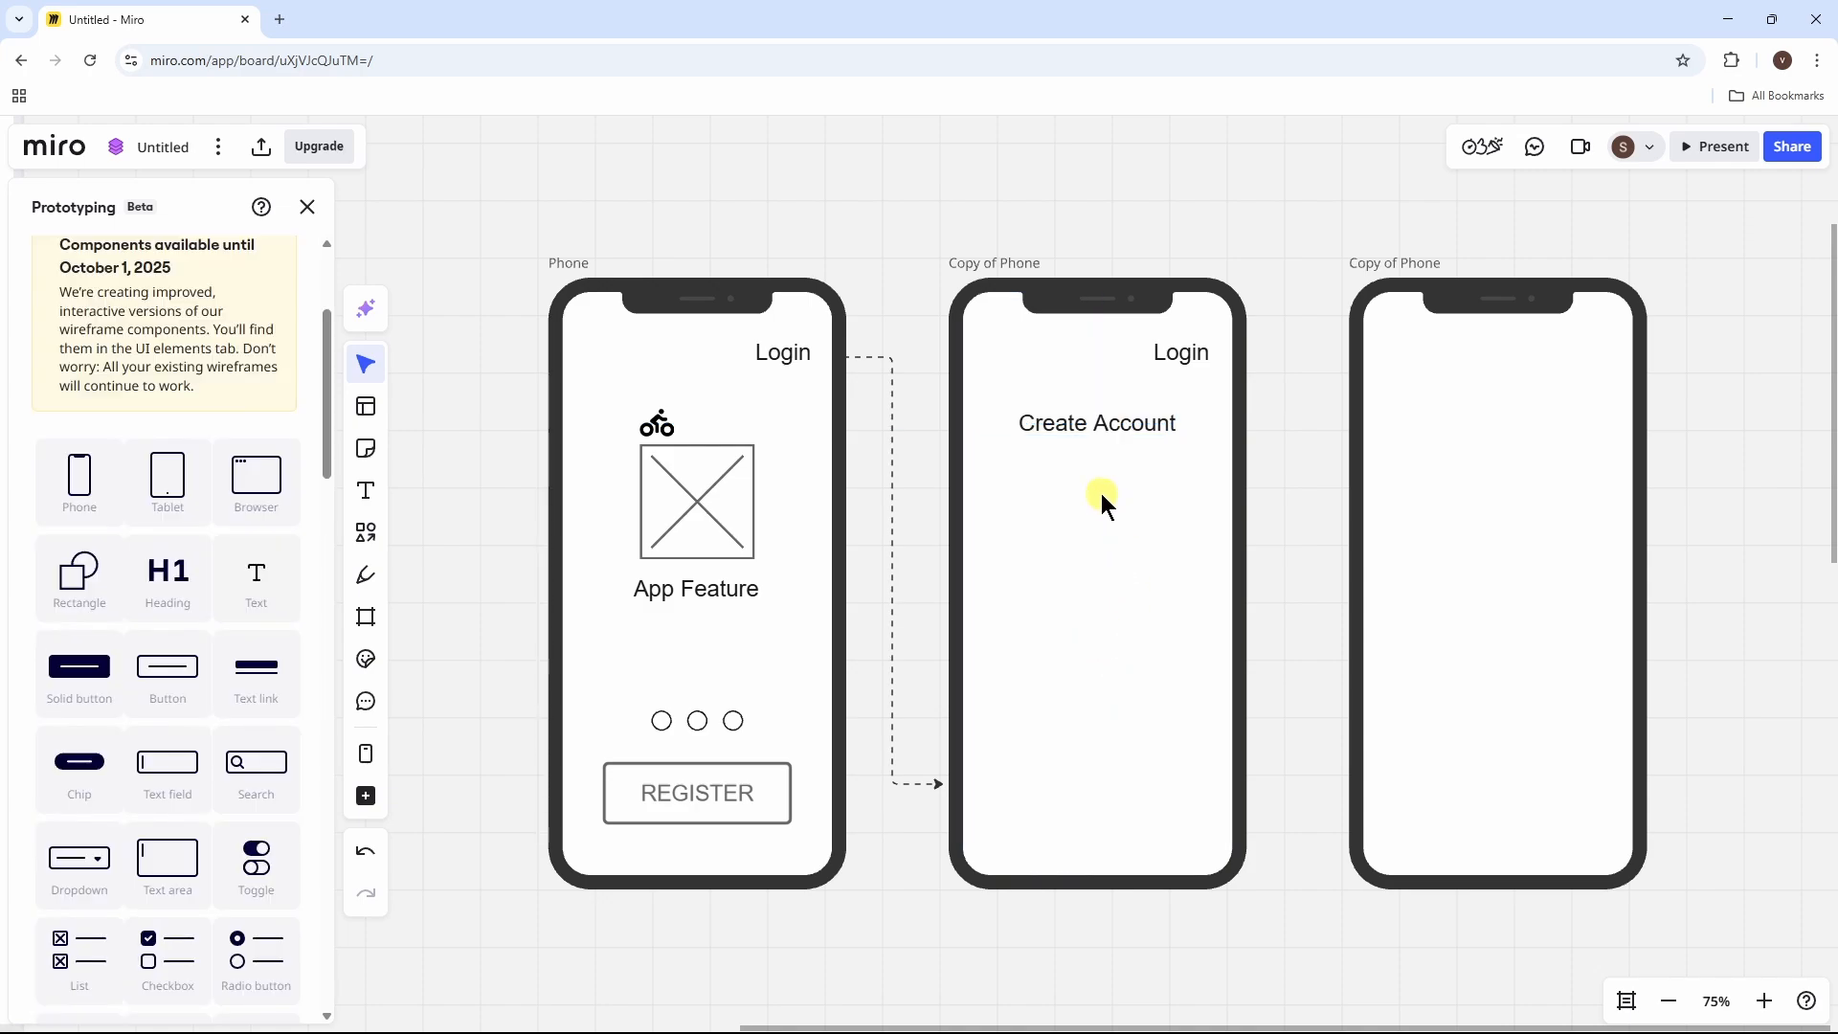
Step: Add a Text field wireframe component, widen it and centre it below Create Account on the second phone screen
{"action": "left_click", "coordinate": [173, 774]}
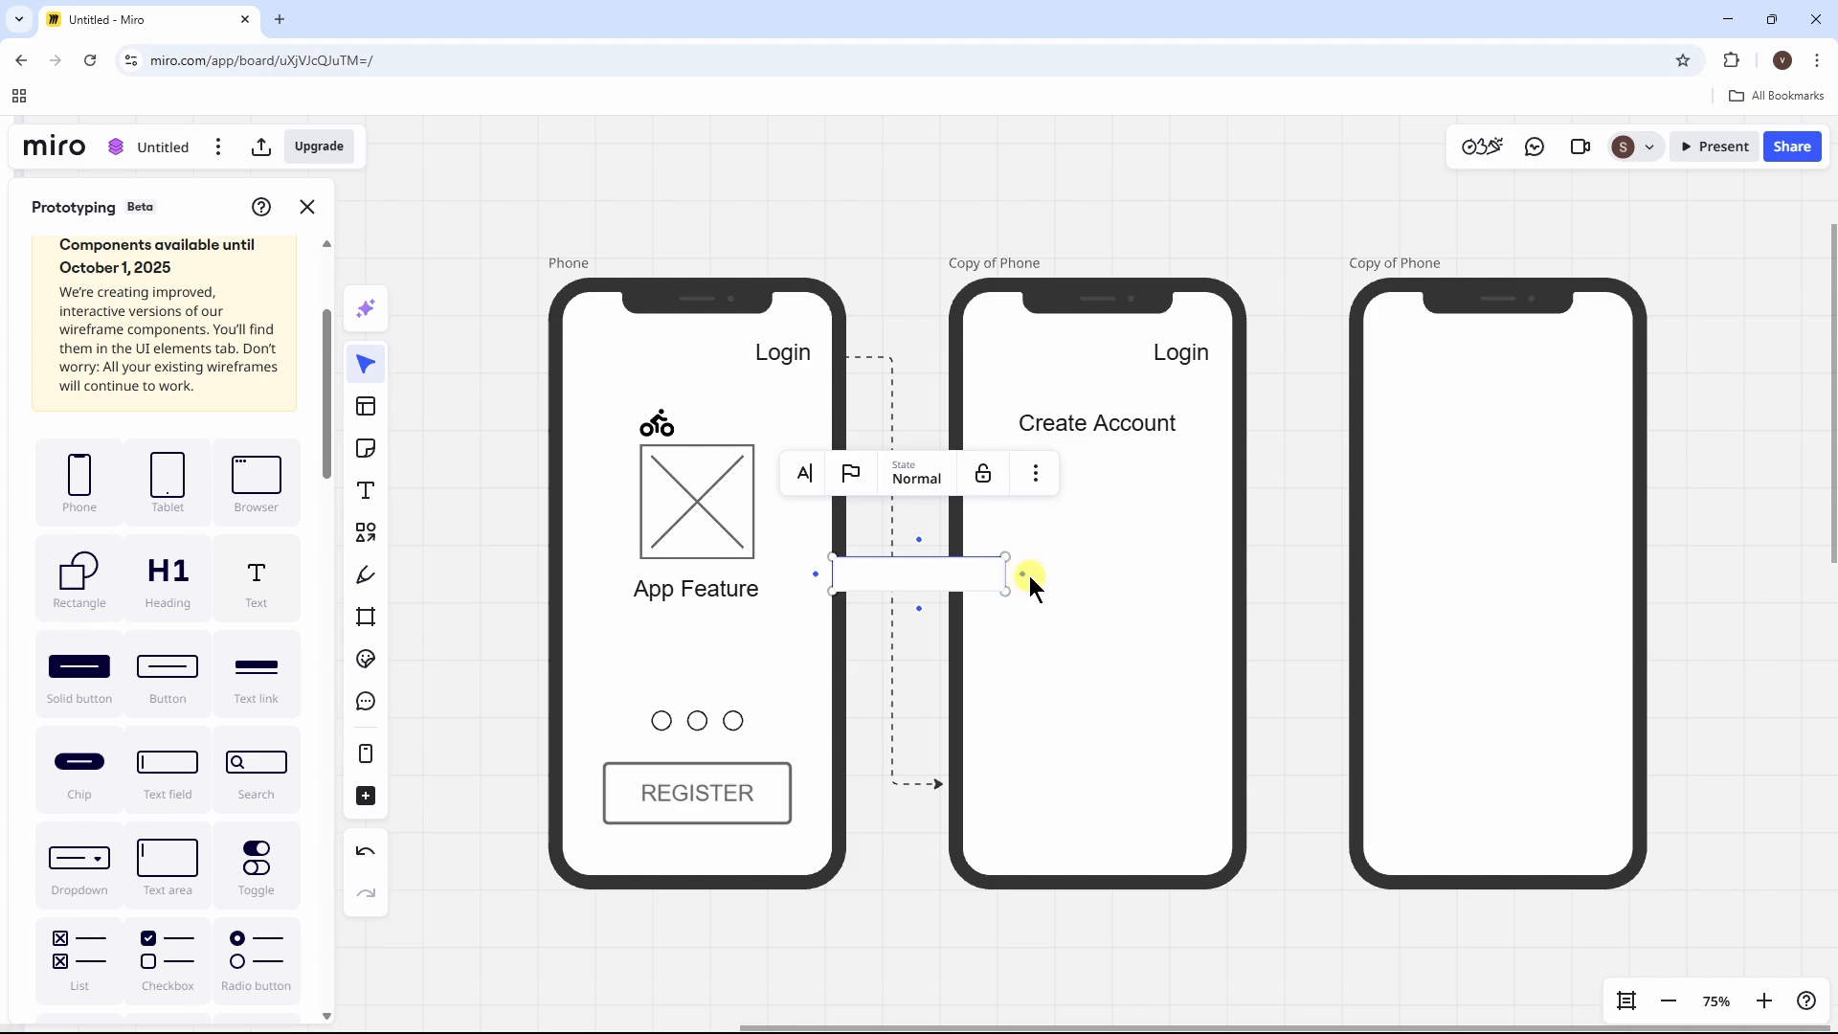
{"action": "left_click", "coordinate": [1025, 605]}
{"action": "left_click", "coordinate": [990, 578]}
{"action": "left_click_drag", "start_coordinate": [993, 578], "coordinate": [1120, 530]}
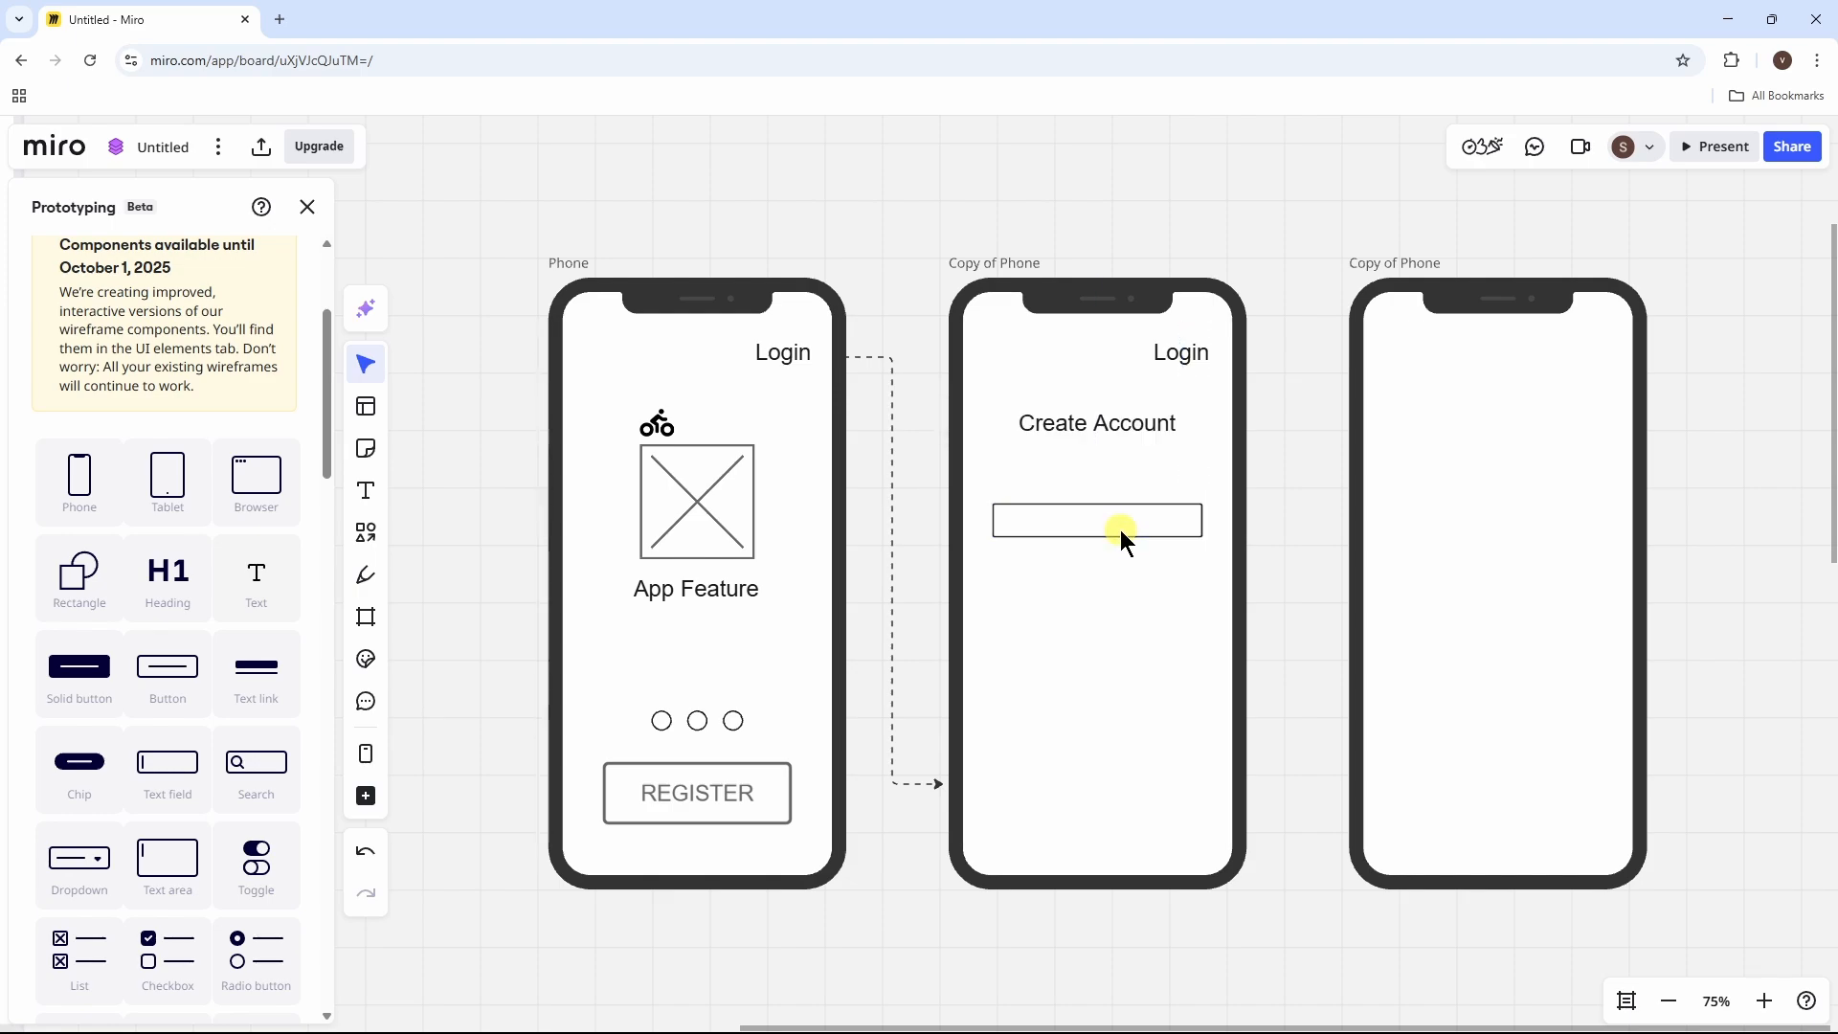
{"action": "key", "text": "alt"}
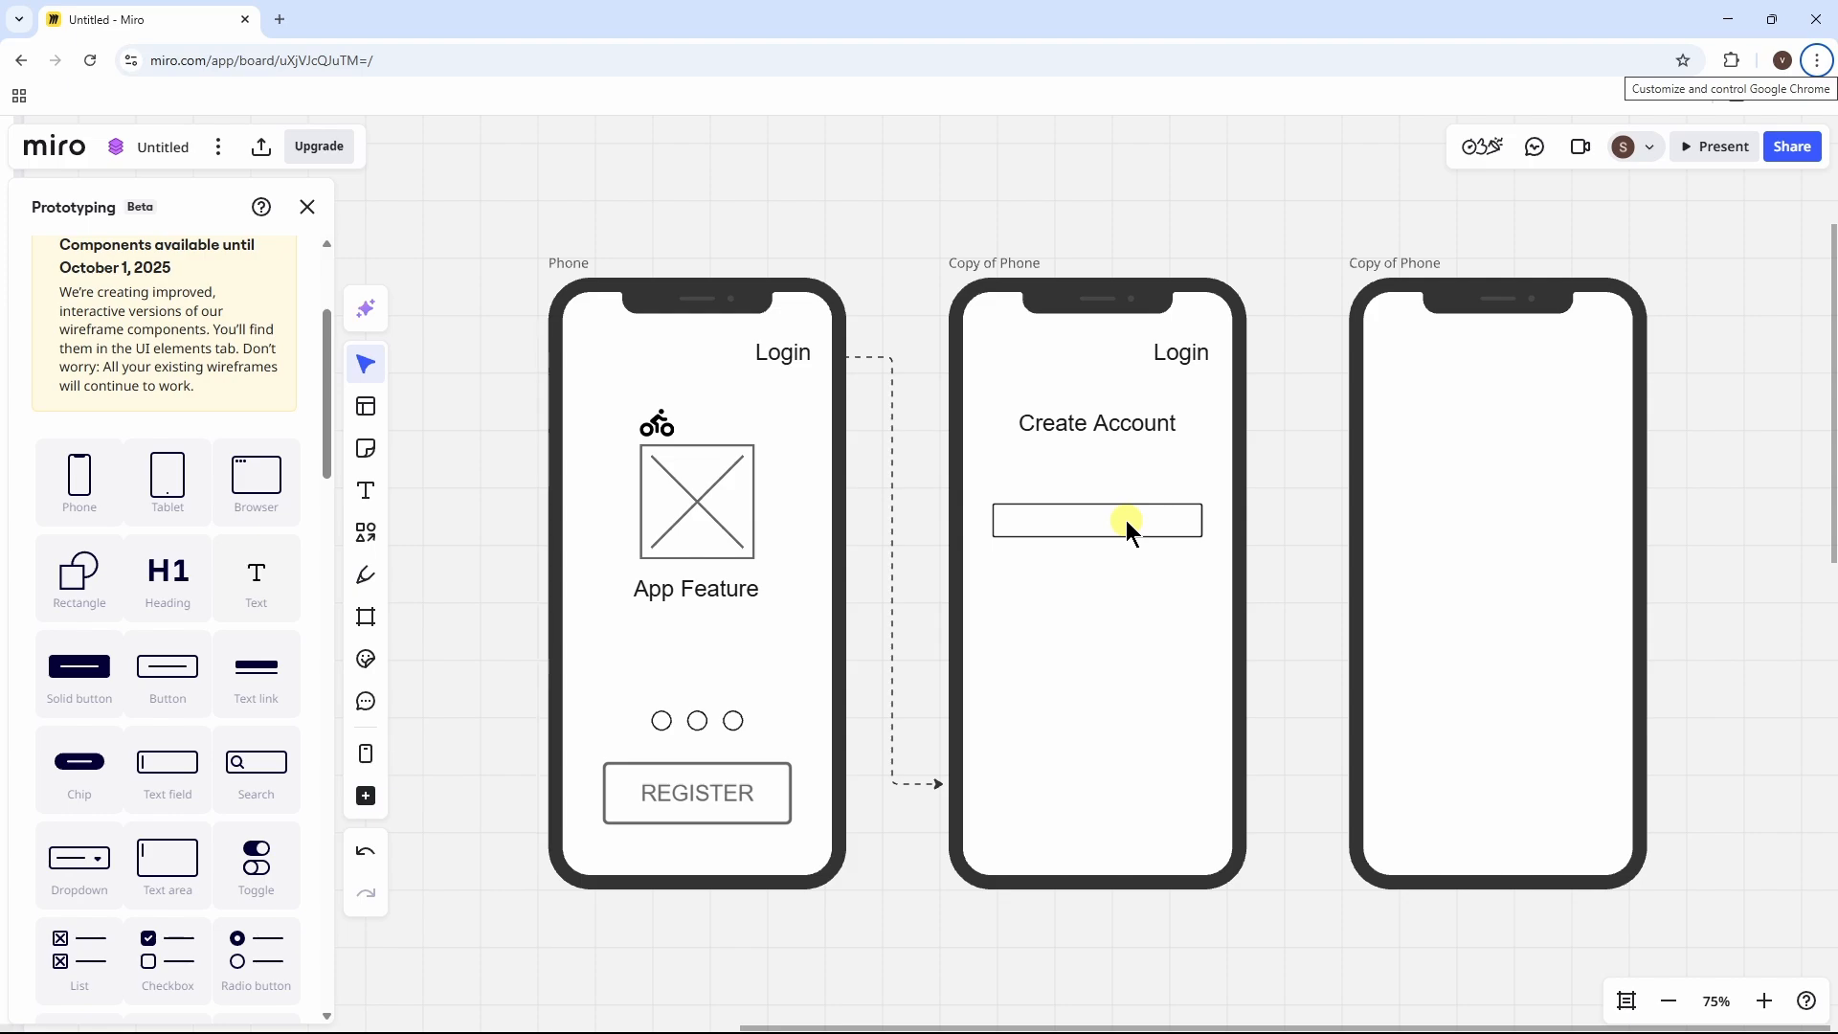
{"action": "key", "text": "alt"}
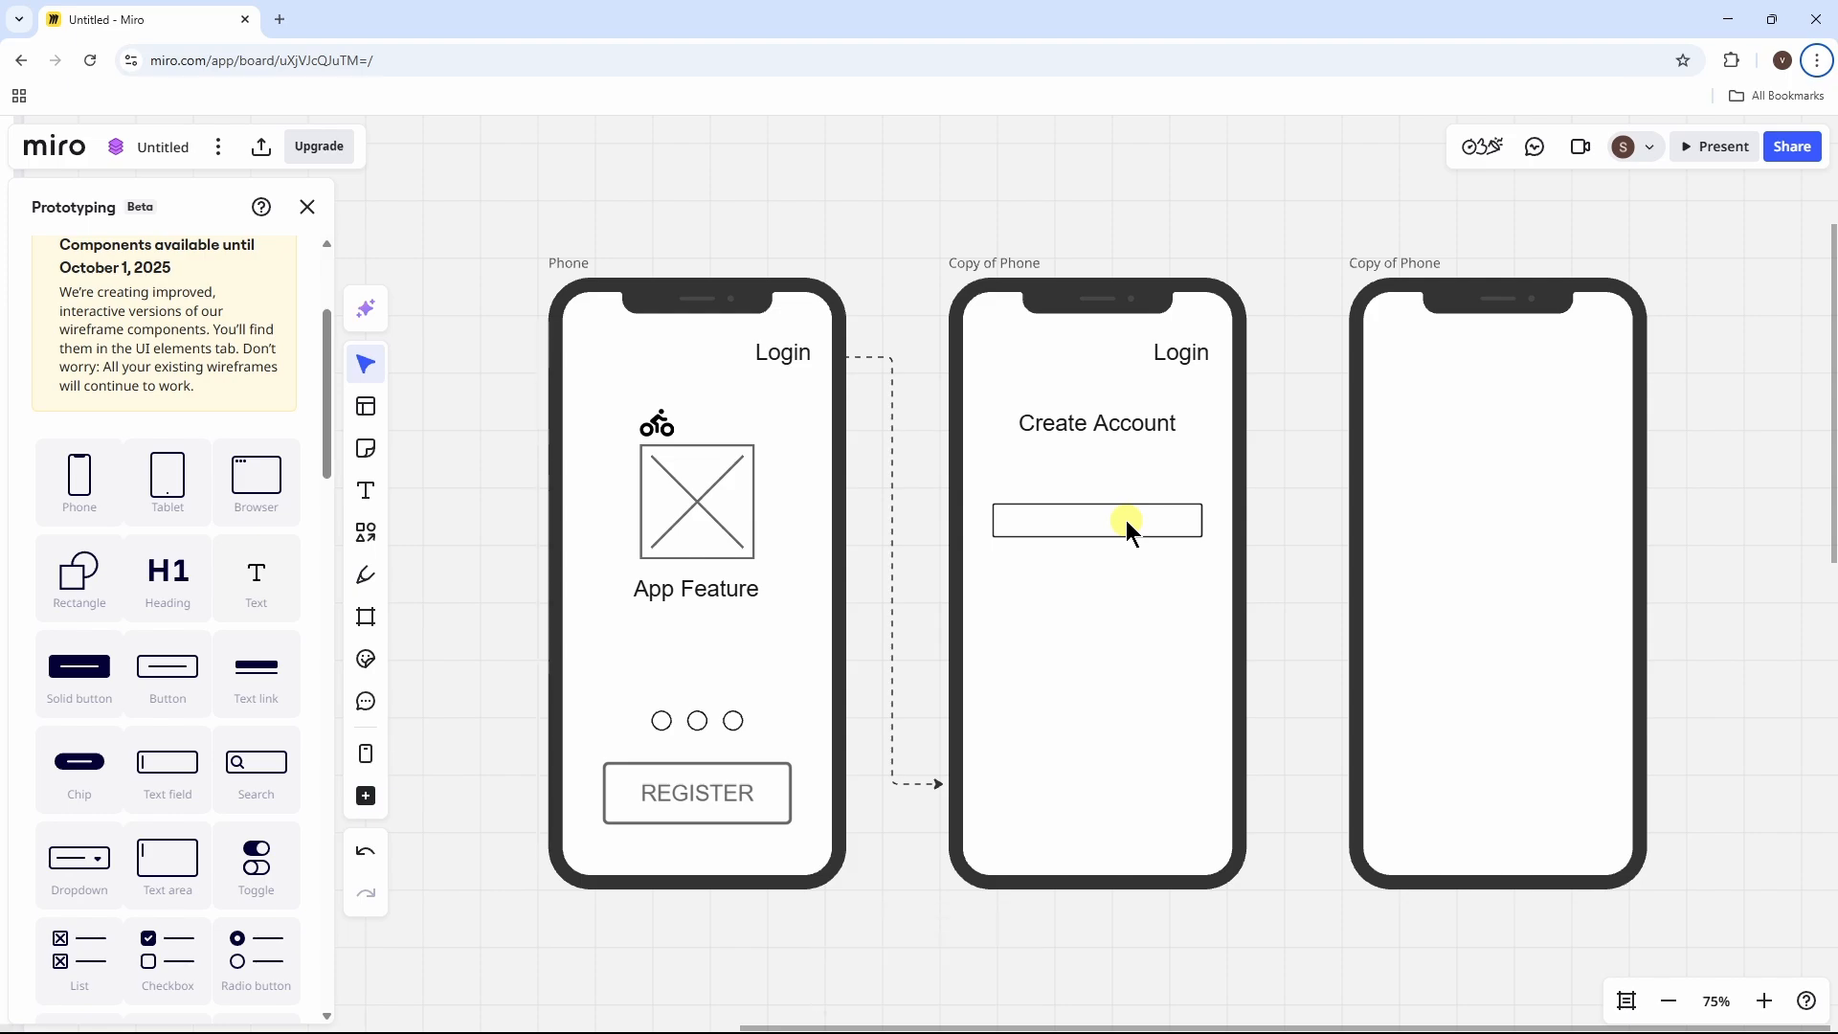
Step: Duplicate the text field twice below itself on the second phone screen and spread the three fields out vertically
{"action": "left_click_drag", "start_coordinate": [1125, 520], "coordinate": [1133, 631]}
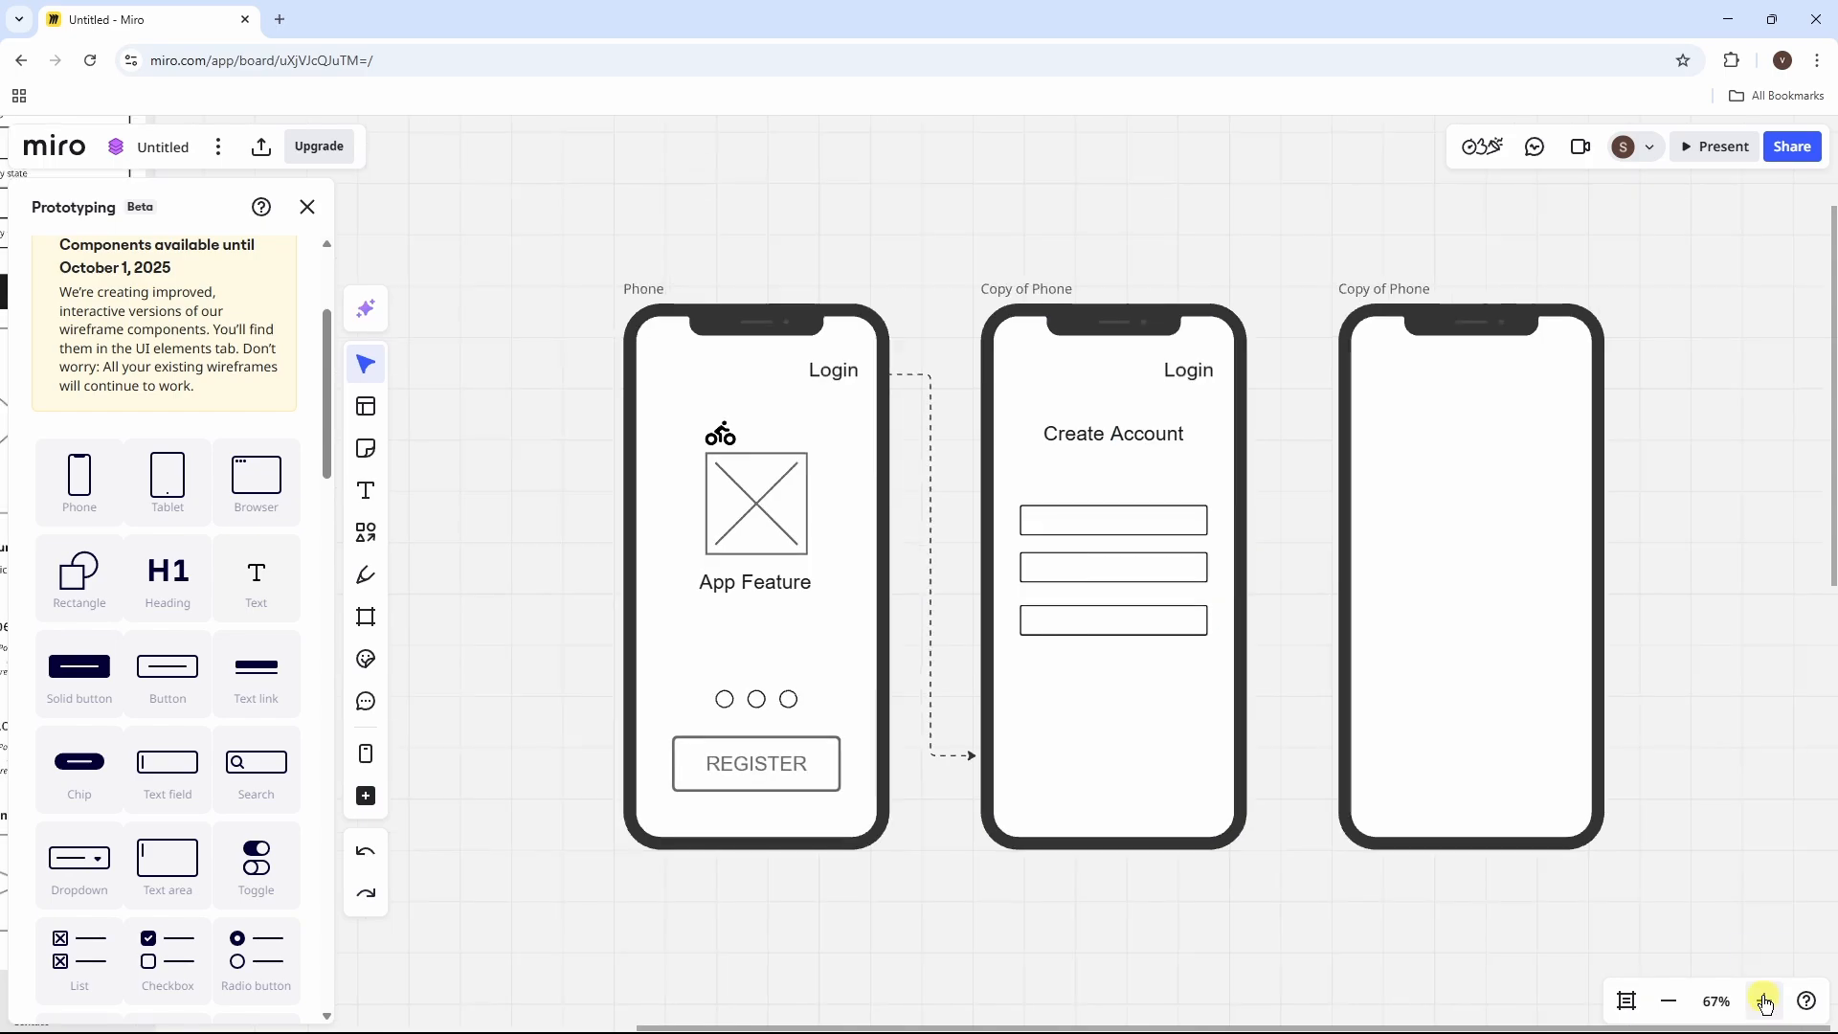
{"action": "left_click", "coordinate": [1764, 1002]}
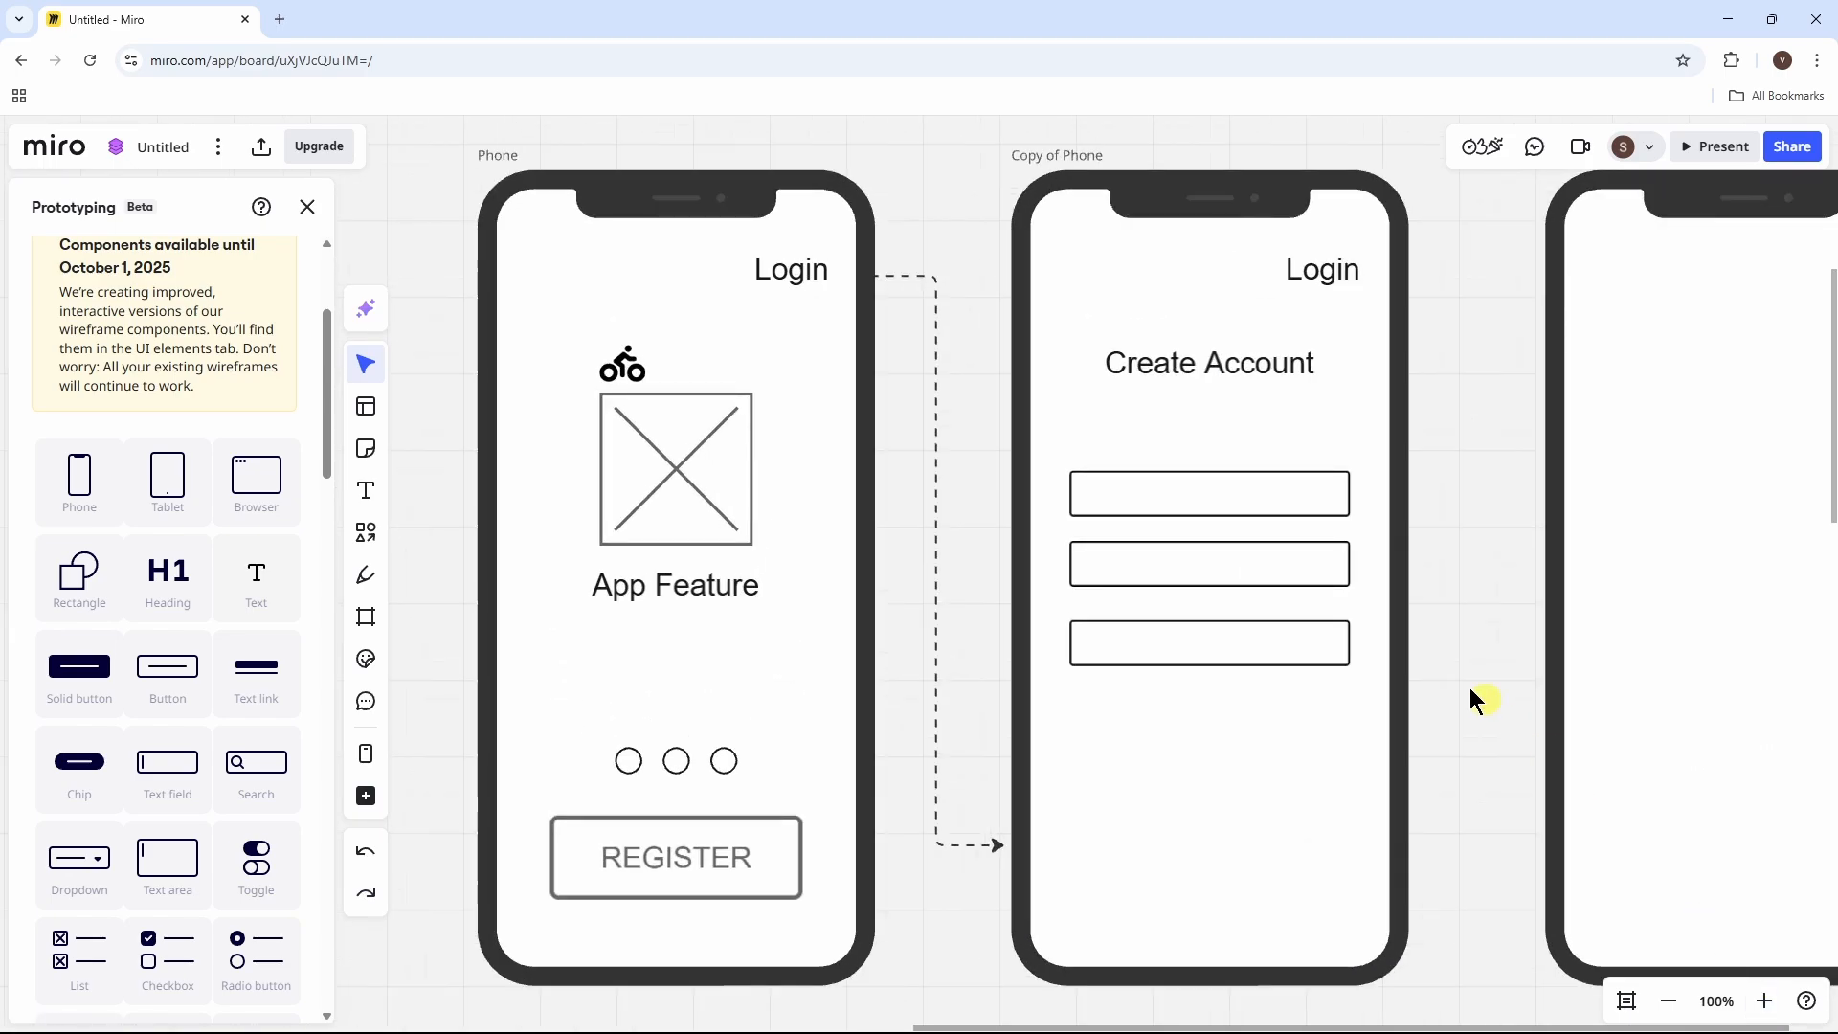
{"action": "left_click_drag", "start_coordinate": [1231, 657], "coordinate": [1232, 701]}
{"action": "left_click_drag", "start_coordinate": [1240, 565], "coordinate": [1241, 596]}
{"action": "left_click_drag", "start_coordinate": [1244, 493], "coordinate": [1244, 512]}
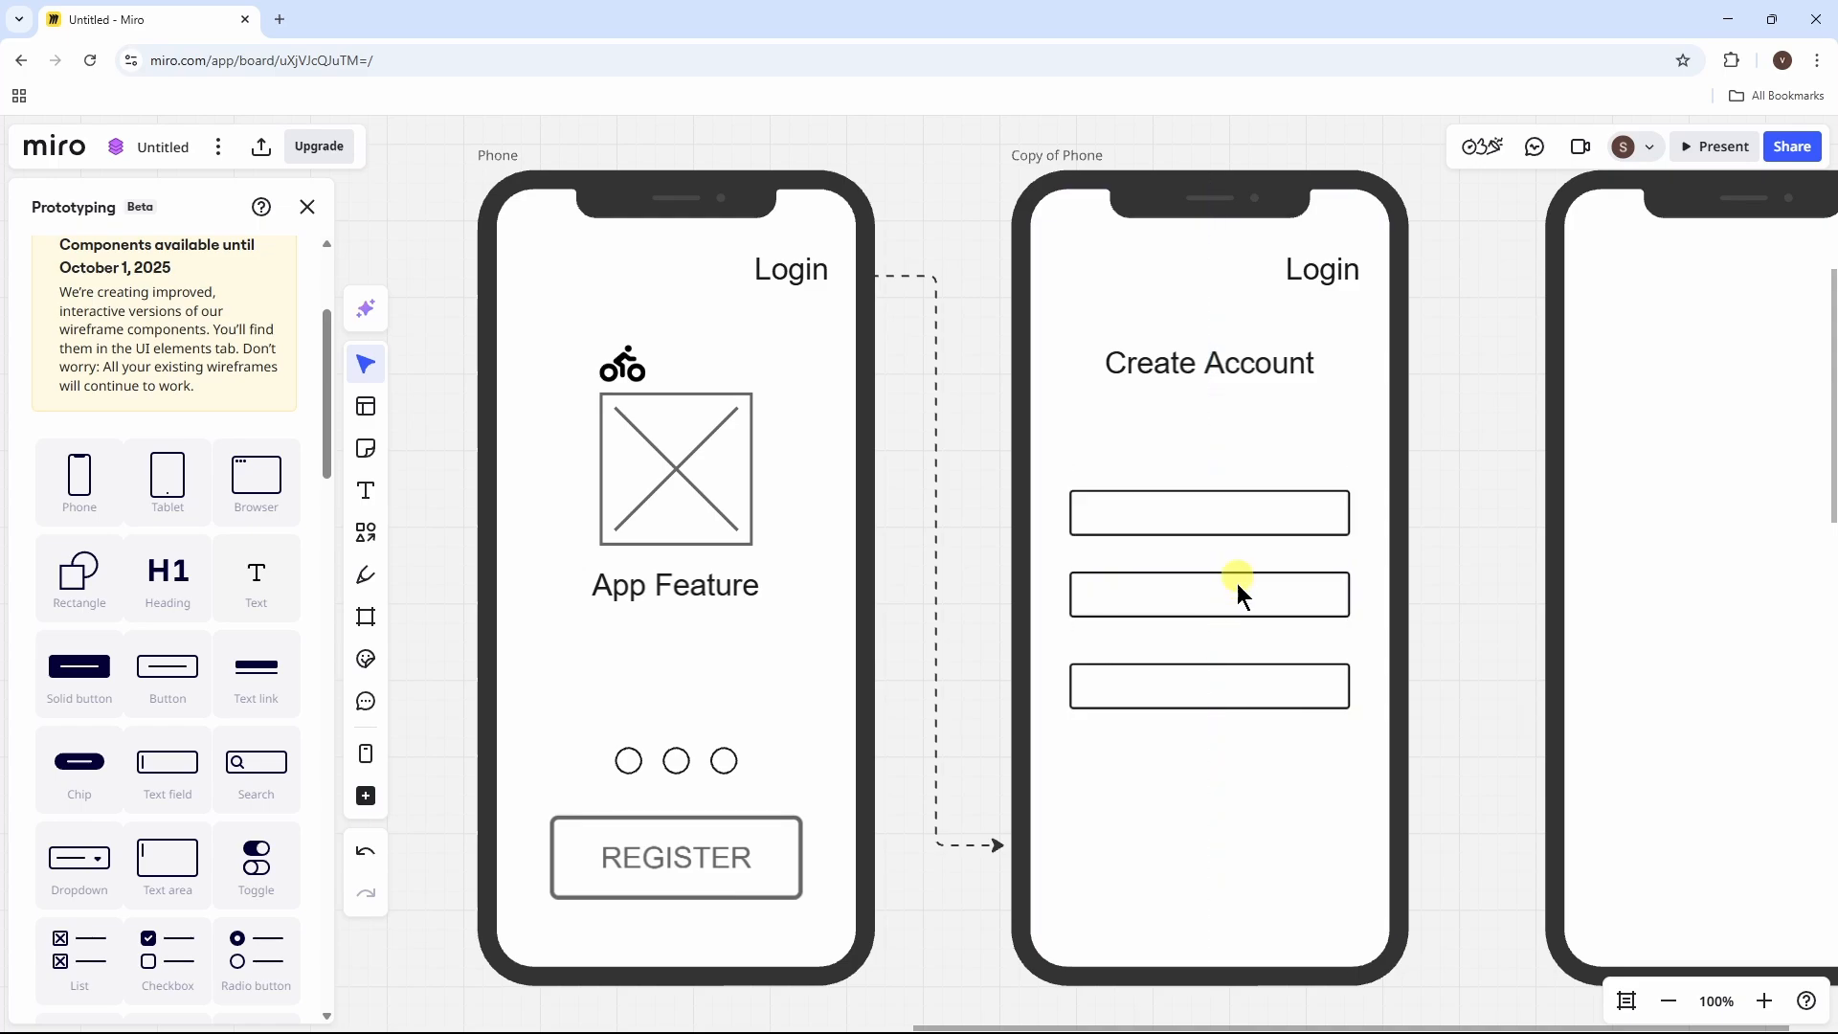
{"action": "left_click_drag", "start_coordinate": [1235, 682], "coordinate": [1235, 720]}
{"action": "left_click_drag", "start_coordinate": [1235, 608], "coordinate": [1236, 628]}
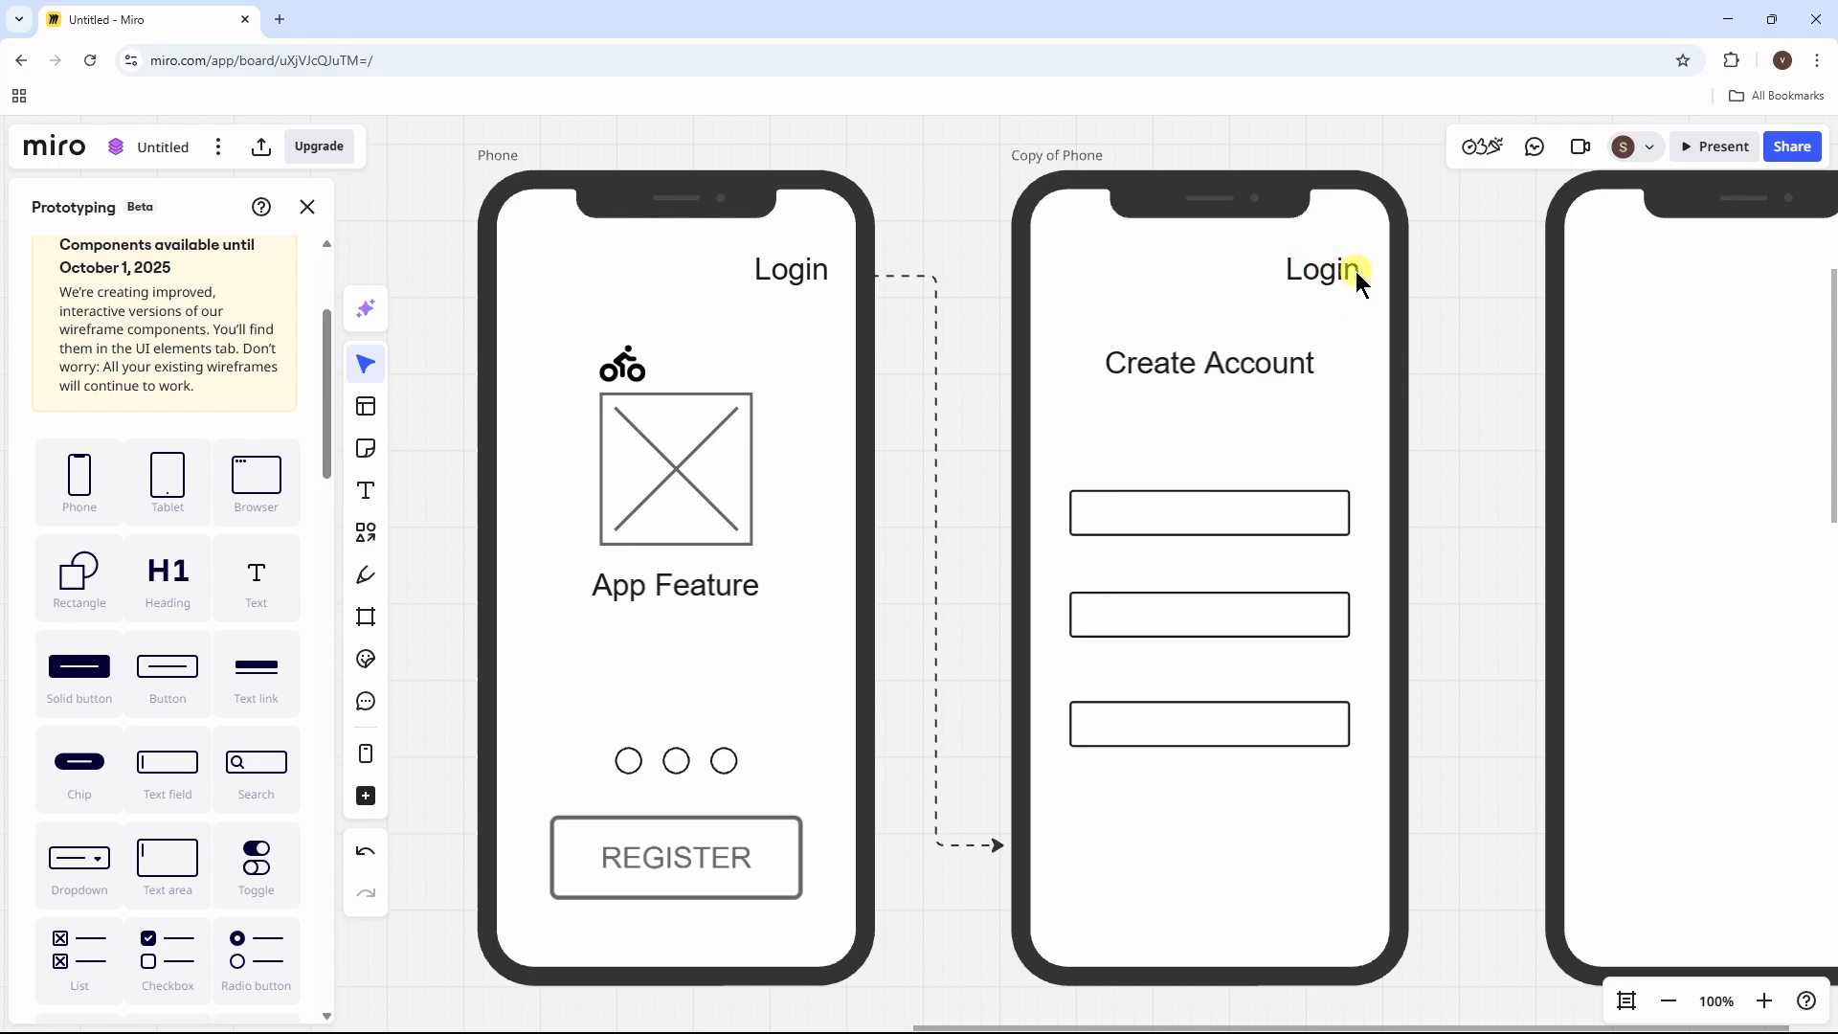
Step: Copy the second phone's Login text above the first text field, change it to "User" at size 24 and align it with the field's left edge
{"action": "left_click", "coordinate": [1328, 285]}
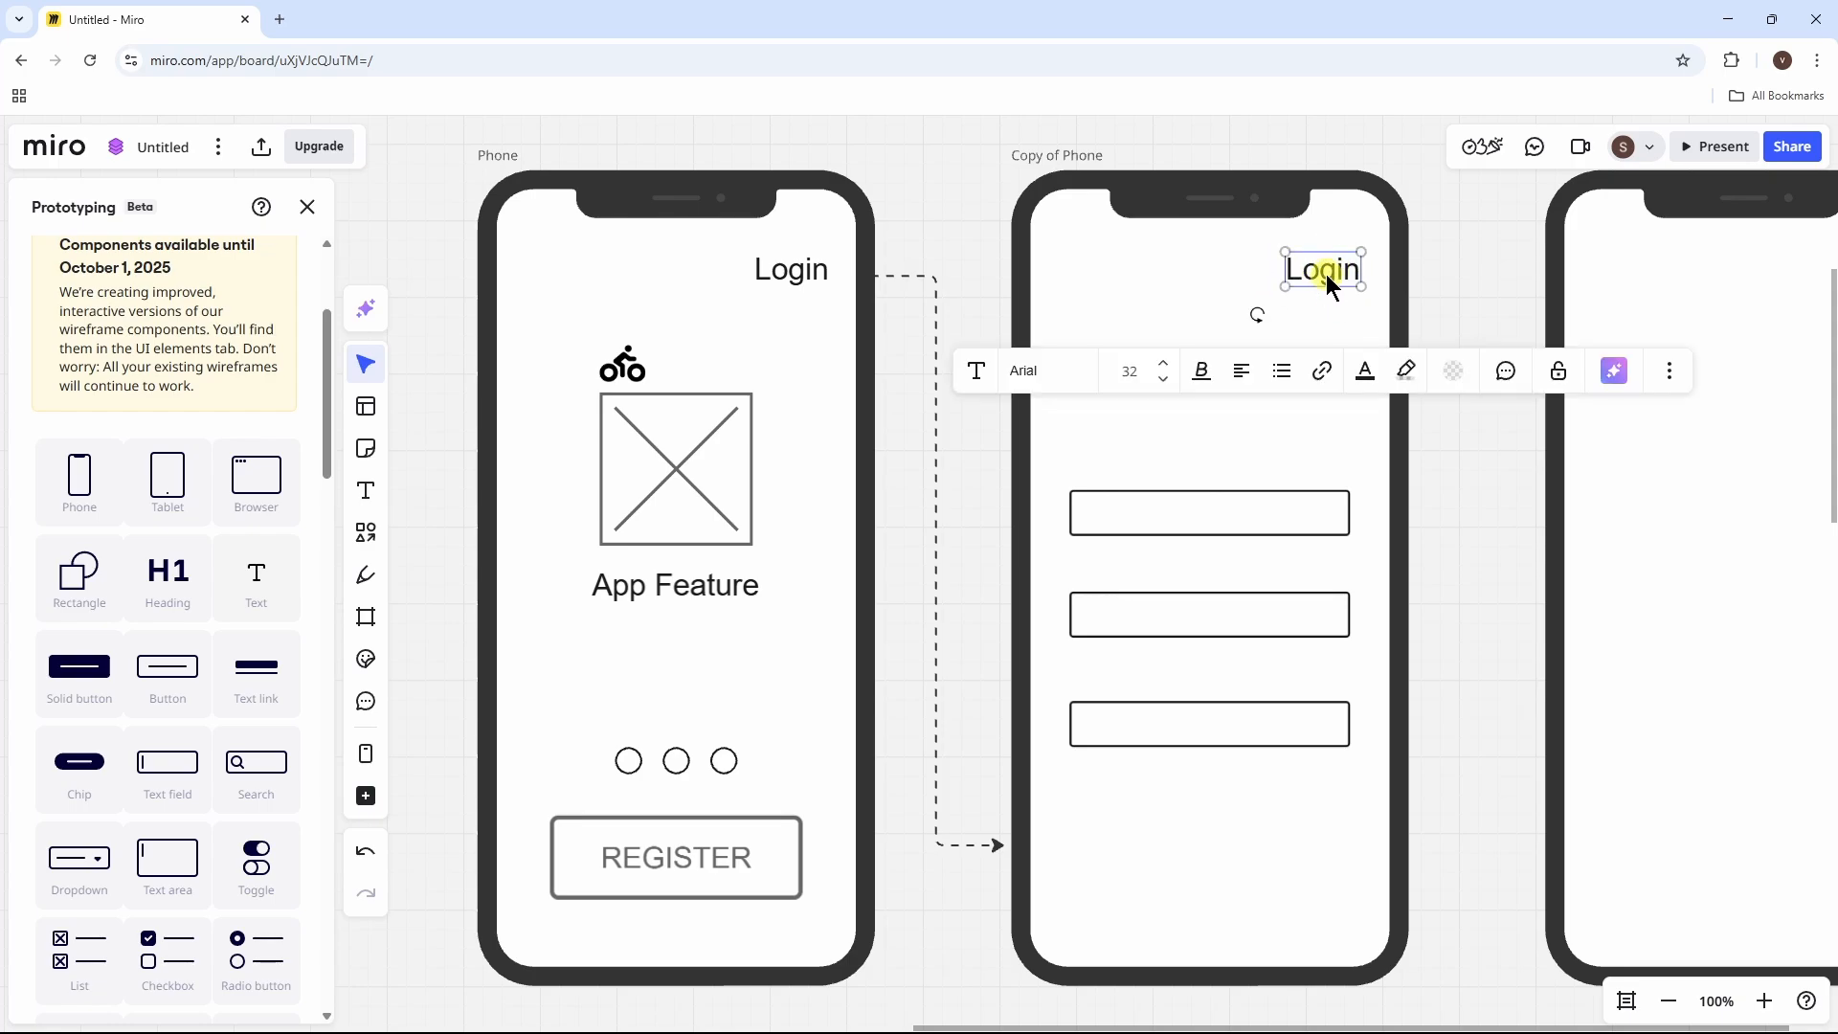
{"action": "left_click", "coordinate": [1093, 468]}
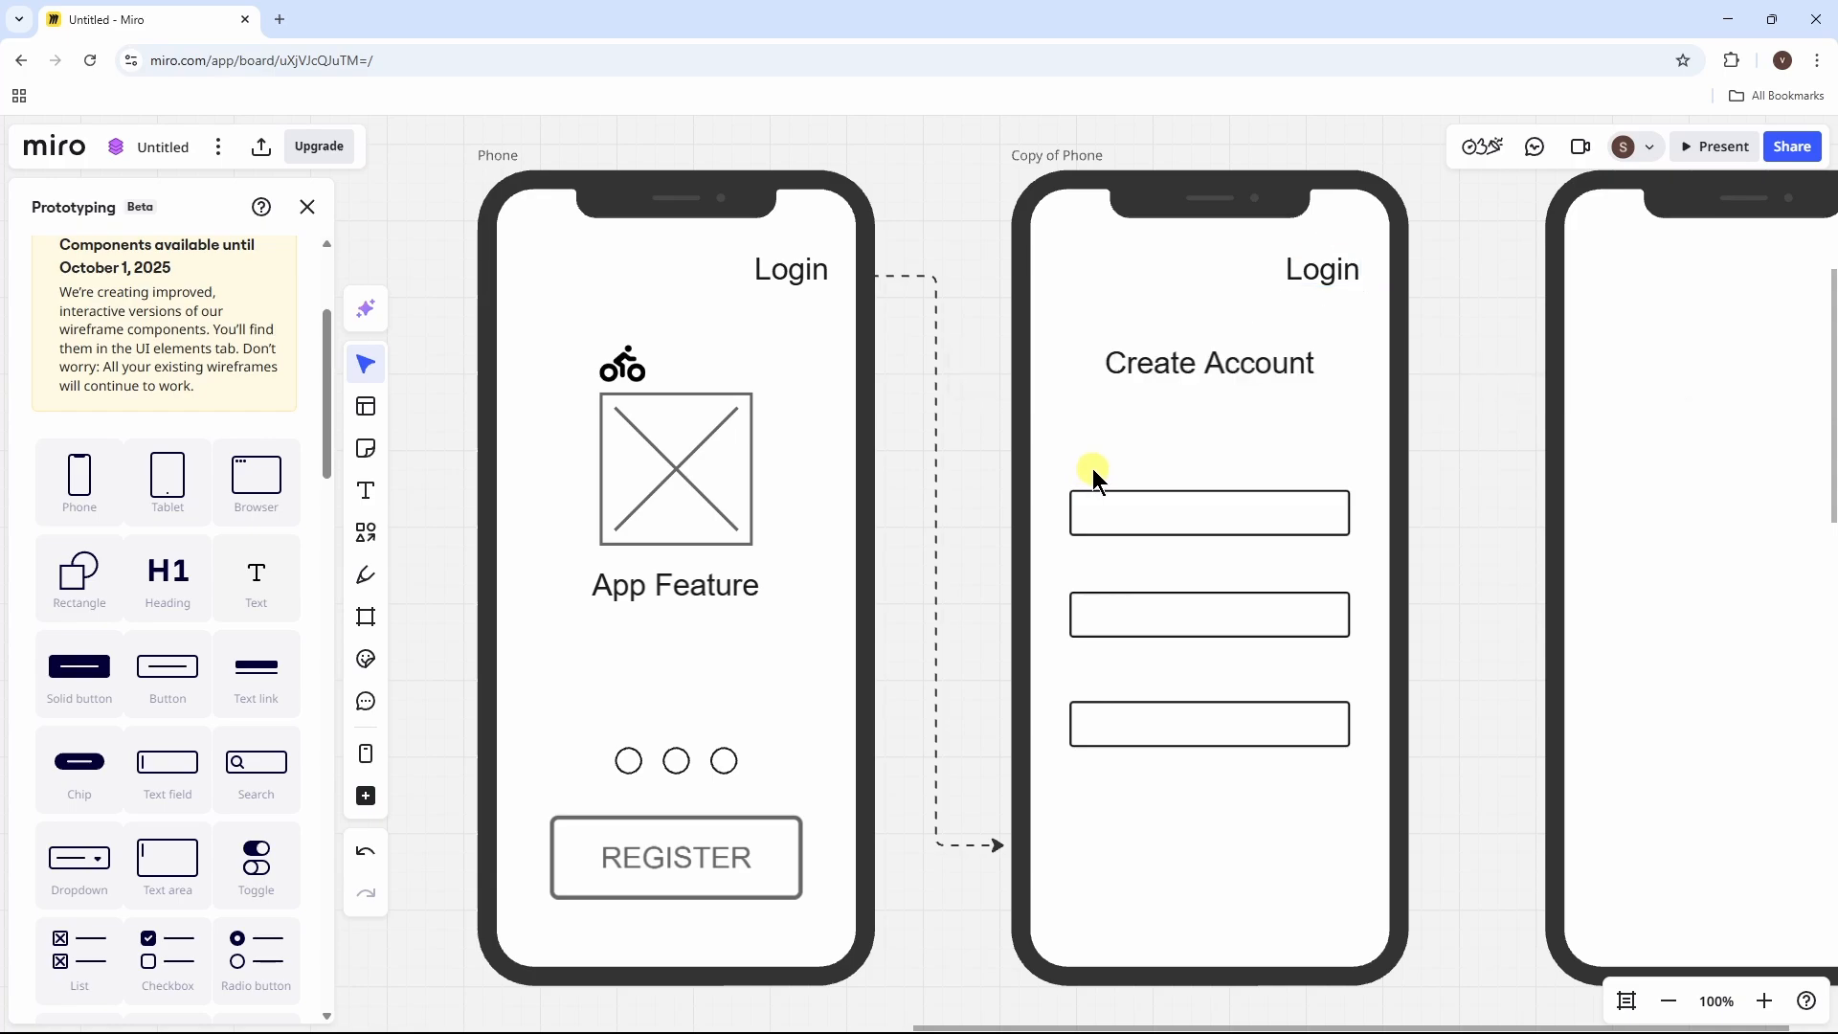
{"action": "key", "text": "ctrl+v"}
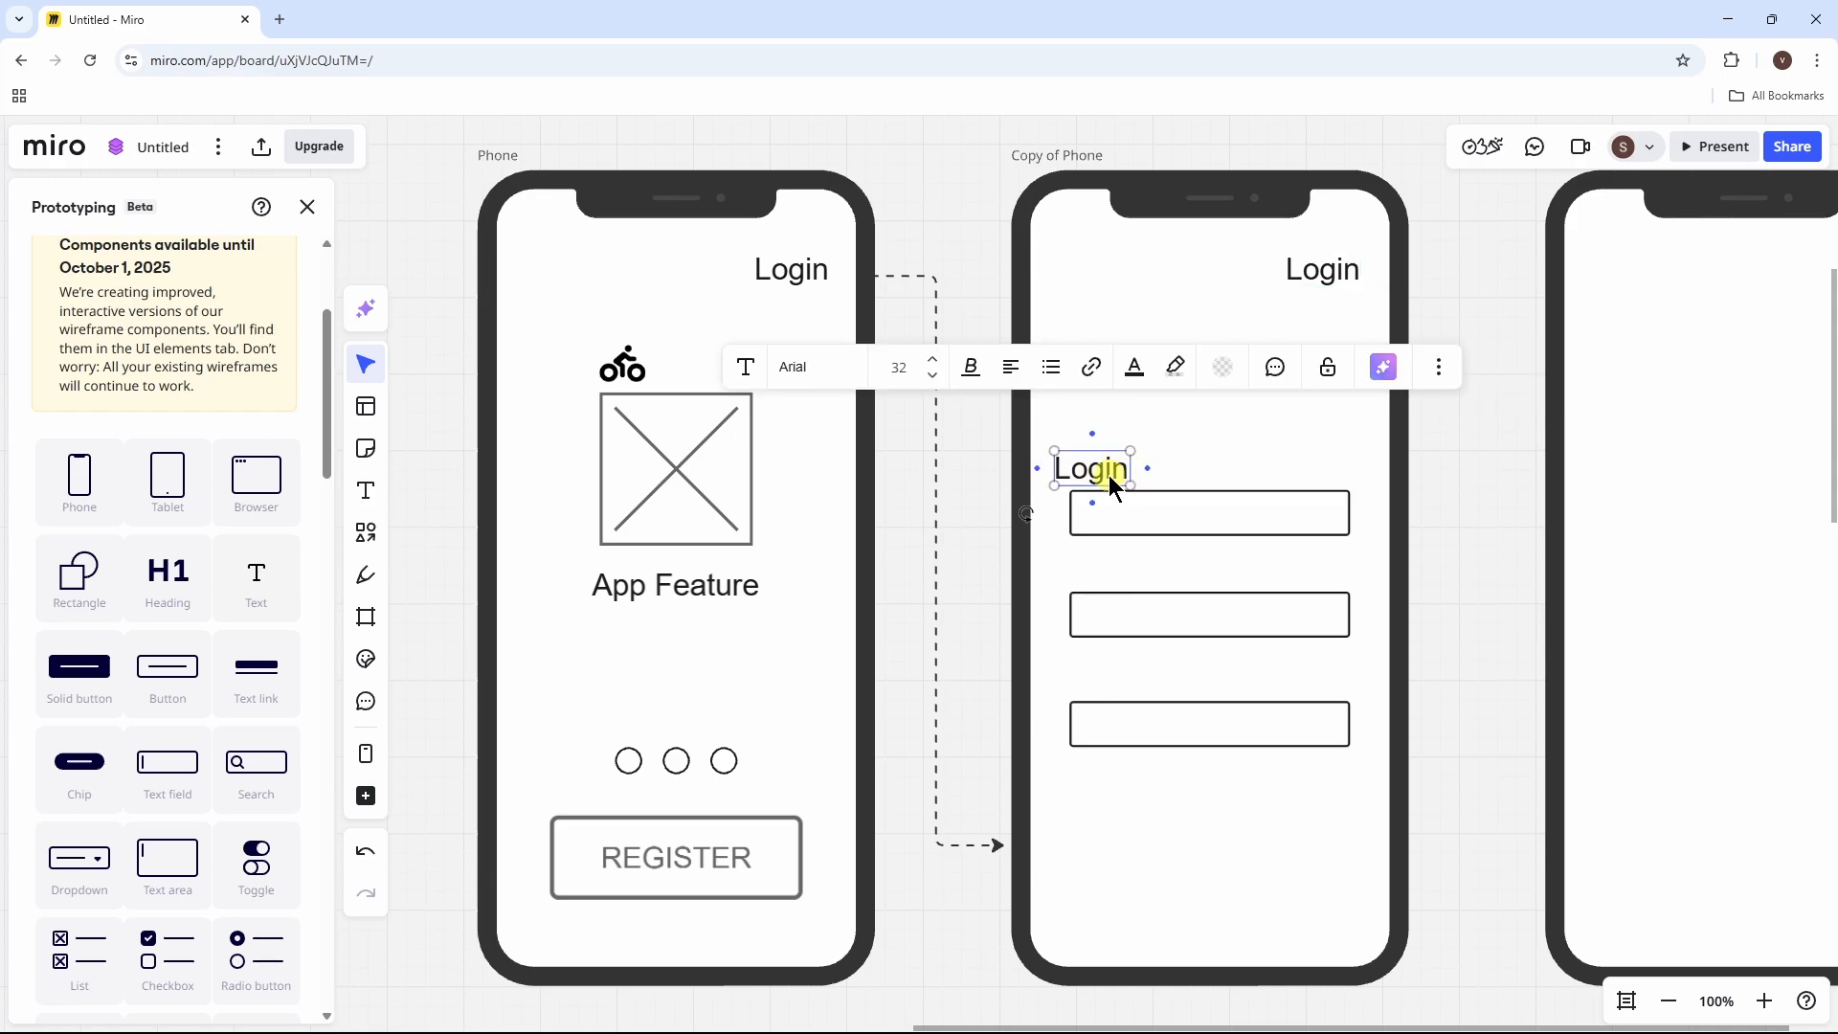
{"action": "double_click", "coordinate": [1110, 479]}
{"action": "type", "text": "er"}
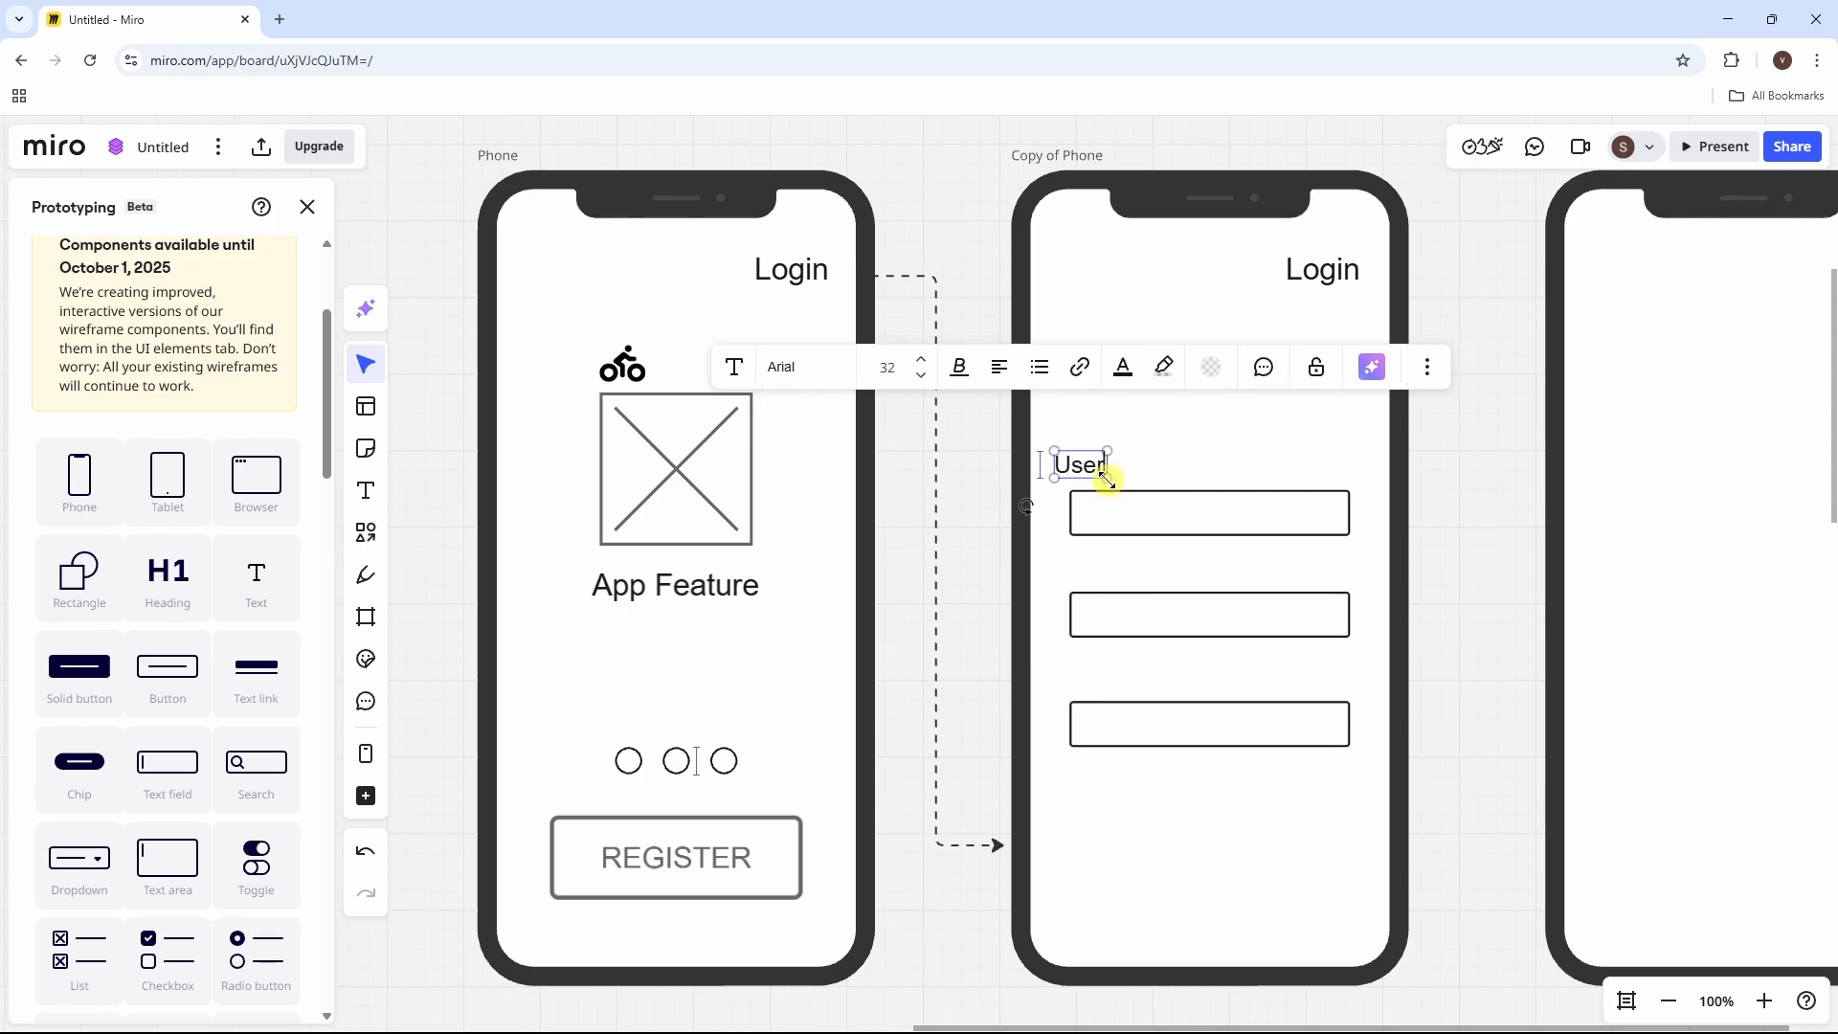
{"action": "left_click_drag", "start_coordinate": [1084, 464], "coordinate": [1101, 467]}
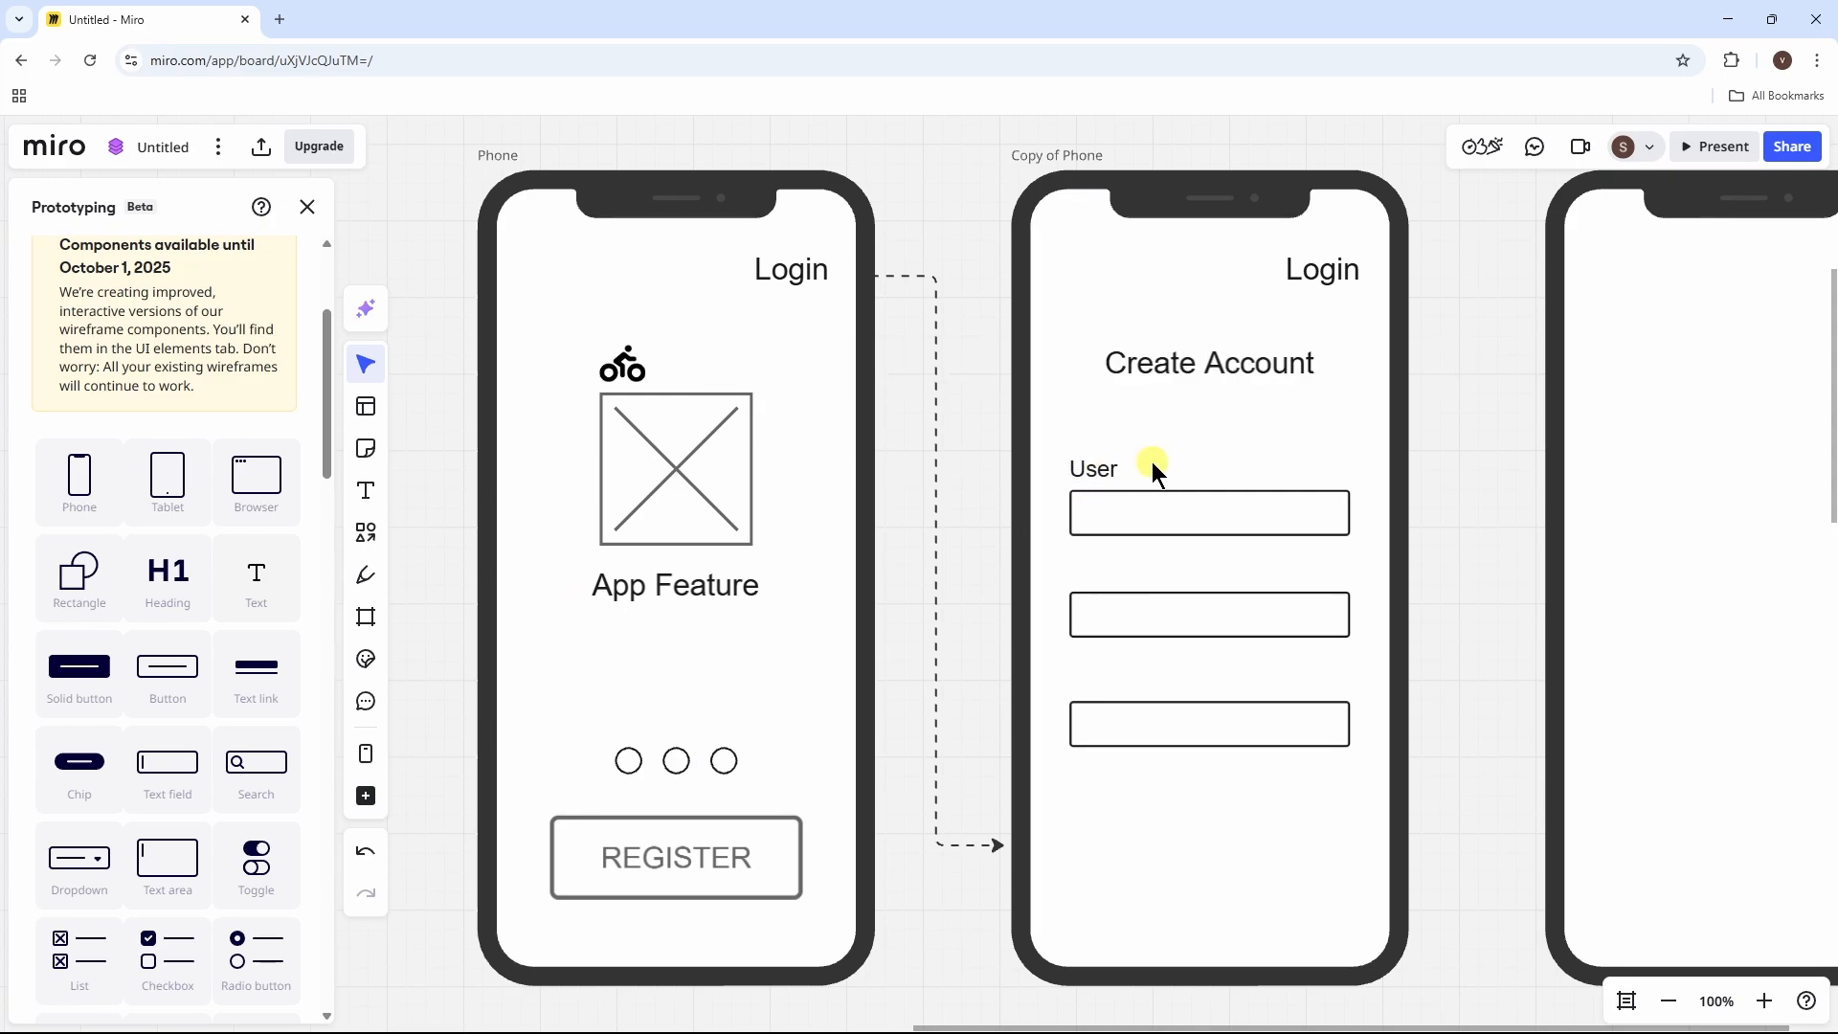
Step: Copy the User label above the second and third text fields and change the copies to "Password" and "Email"
{"action": "left_click", "coordinate": [1100, 469]}
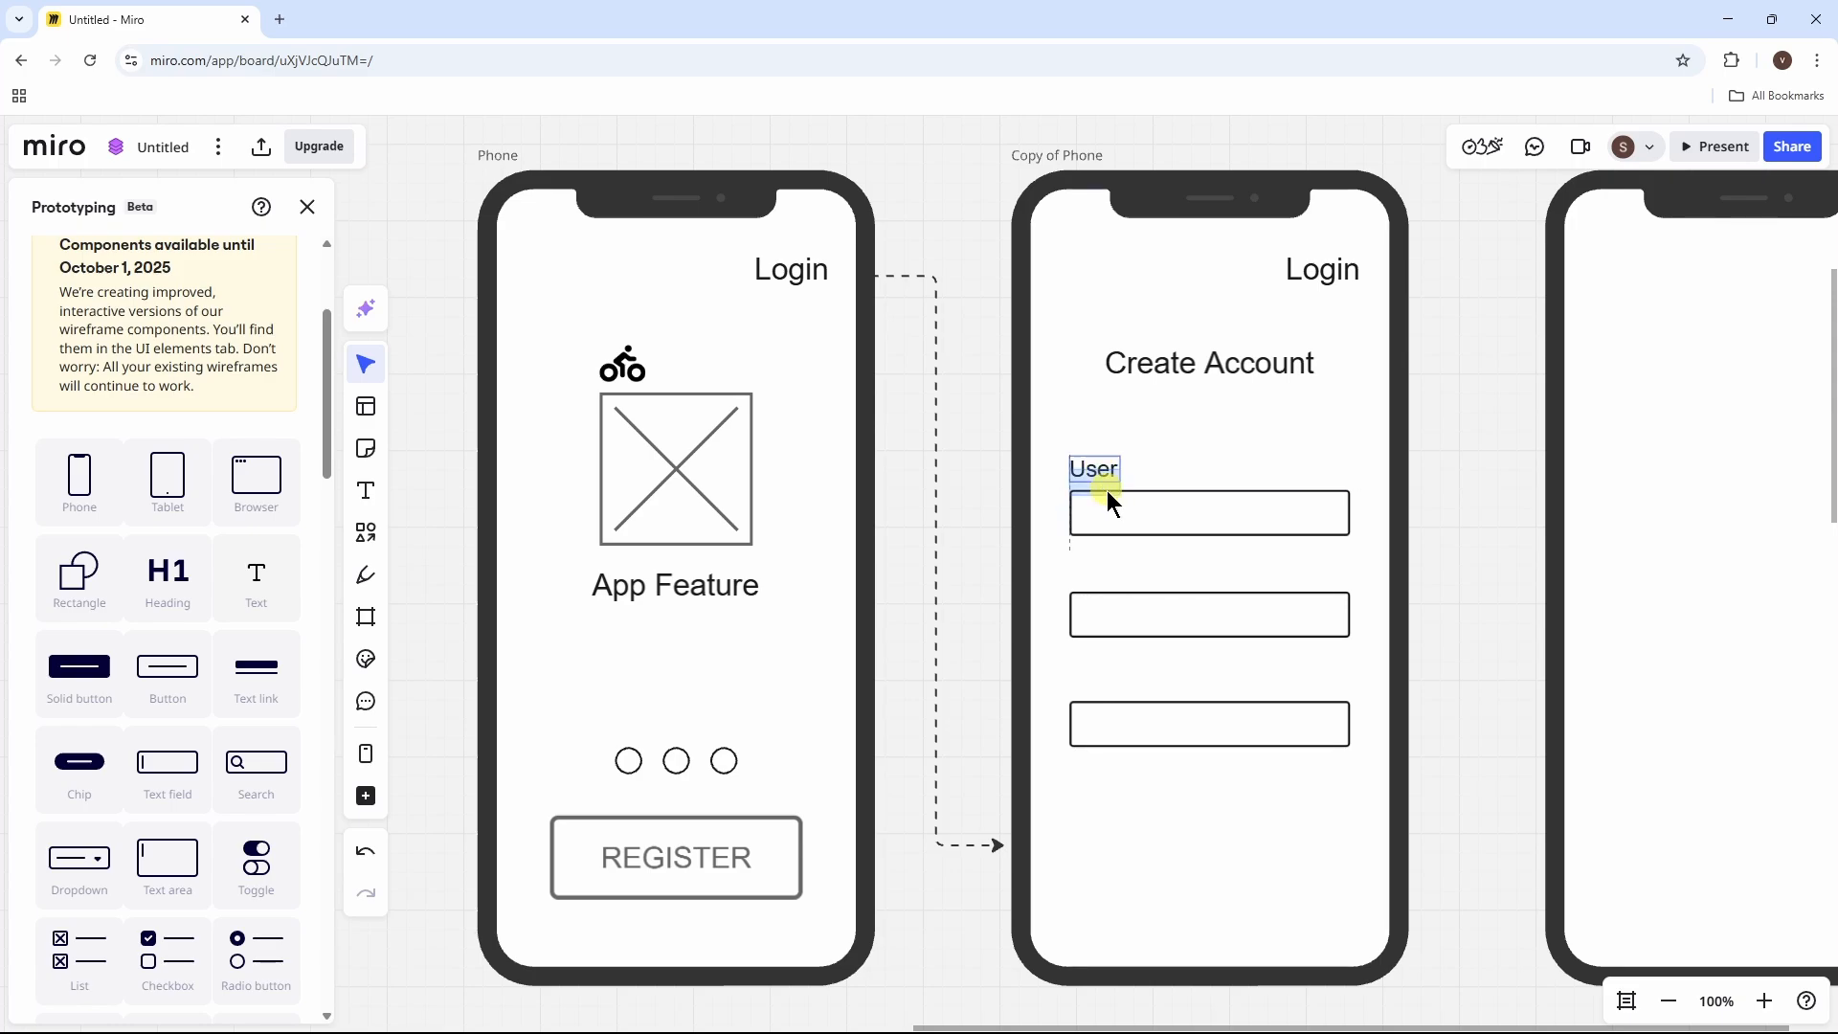
{"action": "left_click_drag", "start_coordinate": [1102, 569], "coordinate": [1148, 685]}
{"action": "double_click", "coordinate": [1137, 570]}
{"action": "type", "text": "Password"}
{"action": "key", "text": "Escape"}
{"action": "double_click", "coordinate": [1148, 675]}
{"action": "type", "text": "Emai"}
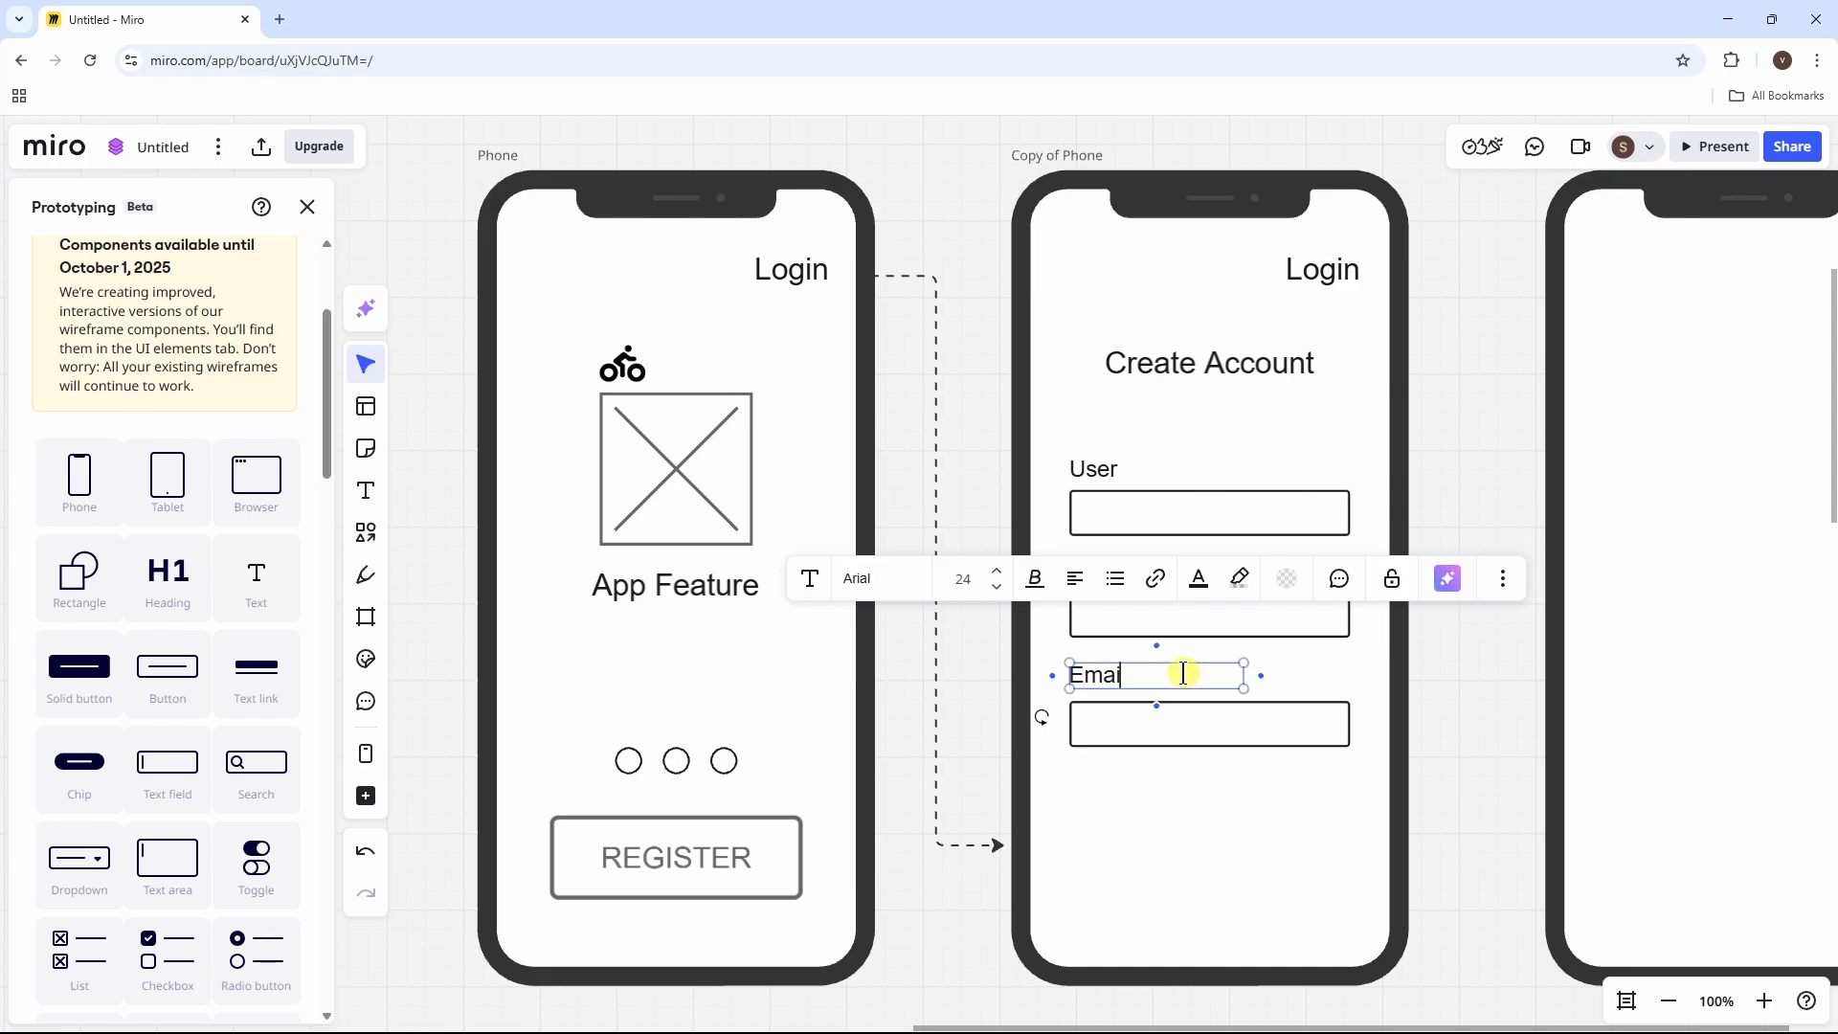
{"action": "type", "text": "l"}
Step: Nudge the User label down, closer to the first text field
{"action": "left_click", "coordinate": [1096, 469]}
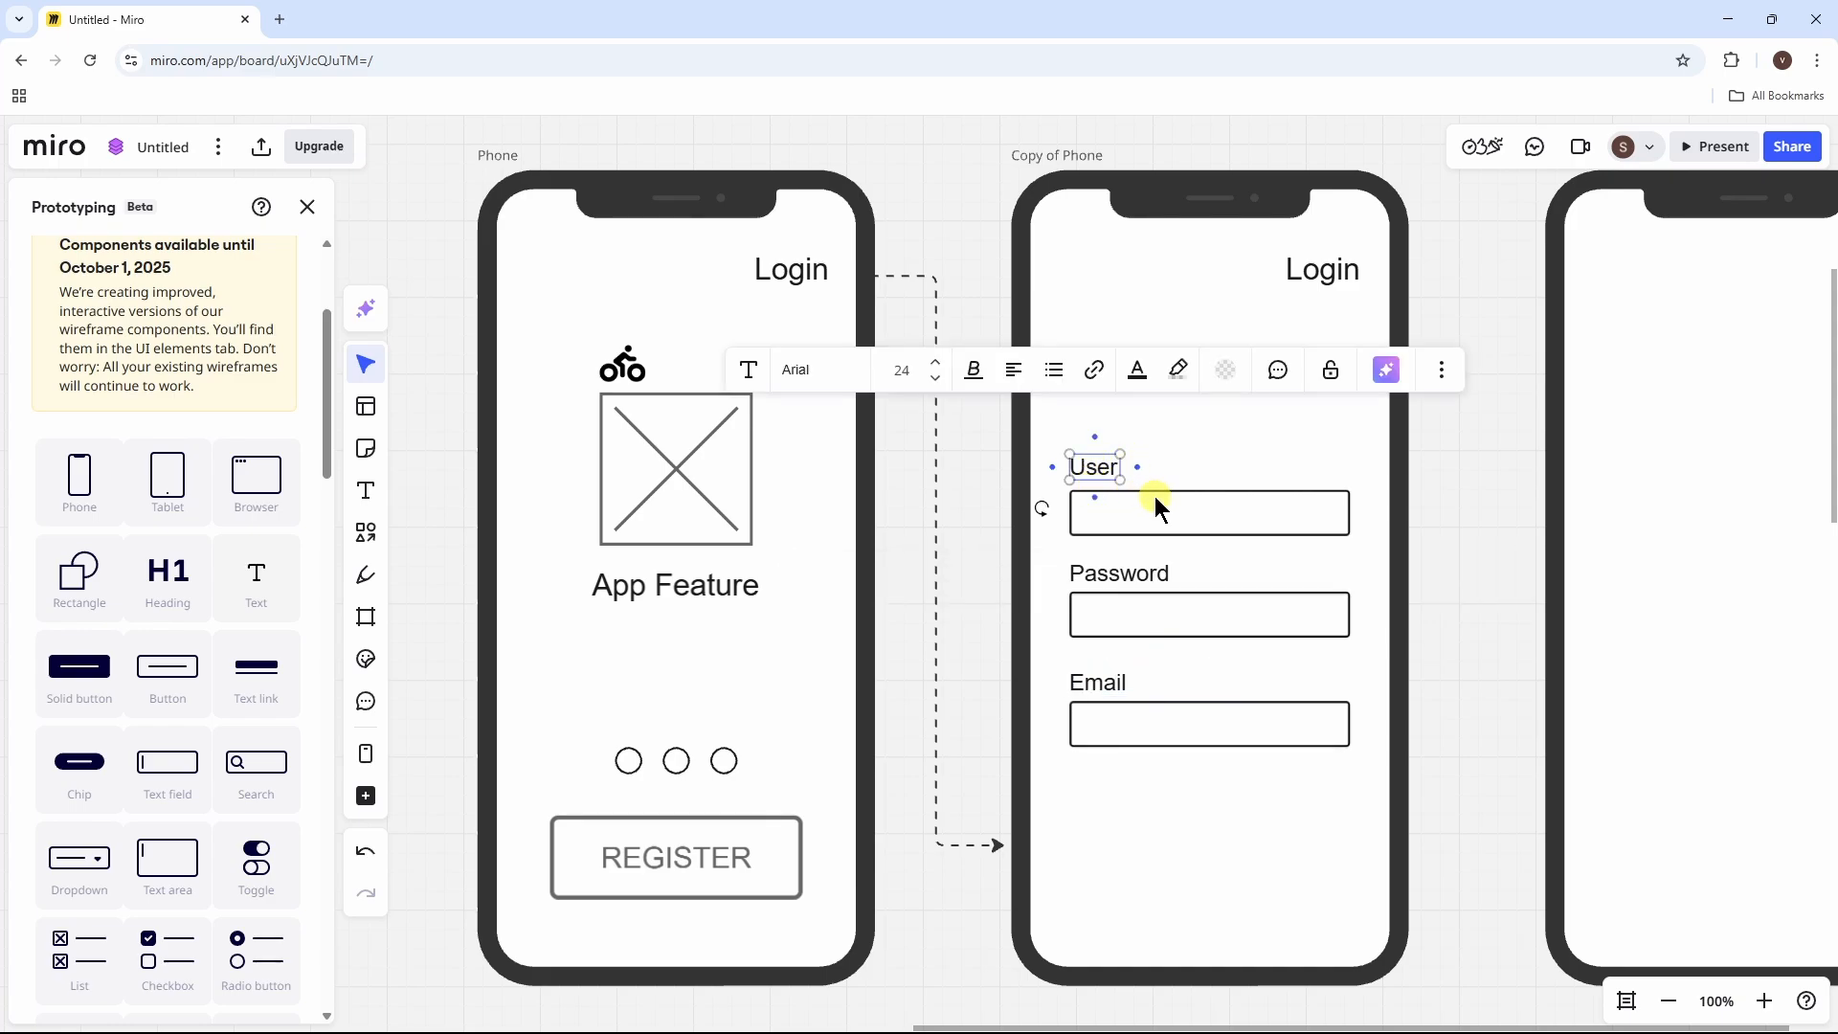
{"action": "key", "text": "Down"}
{"action": "key", "text": "Down"}
{"action": "key", "text": "Down"}
{"action": "key", "text": "Down"}
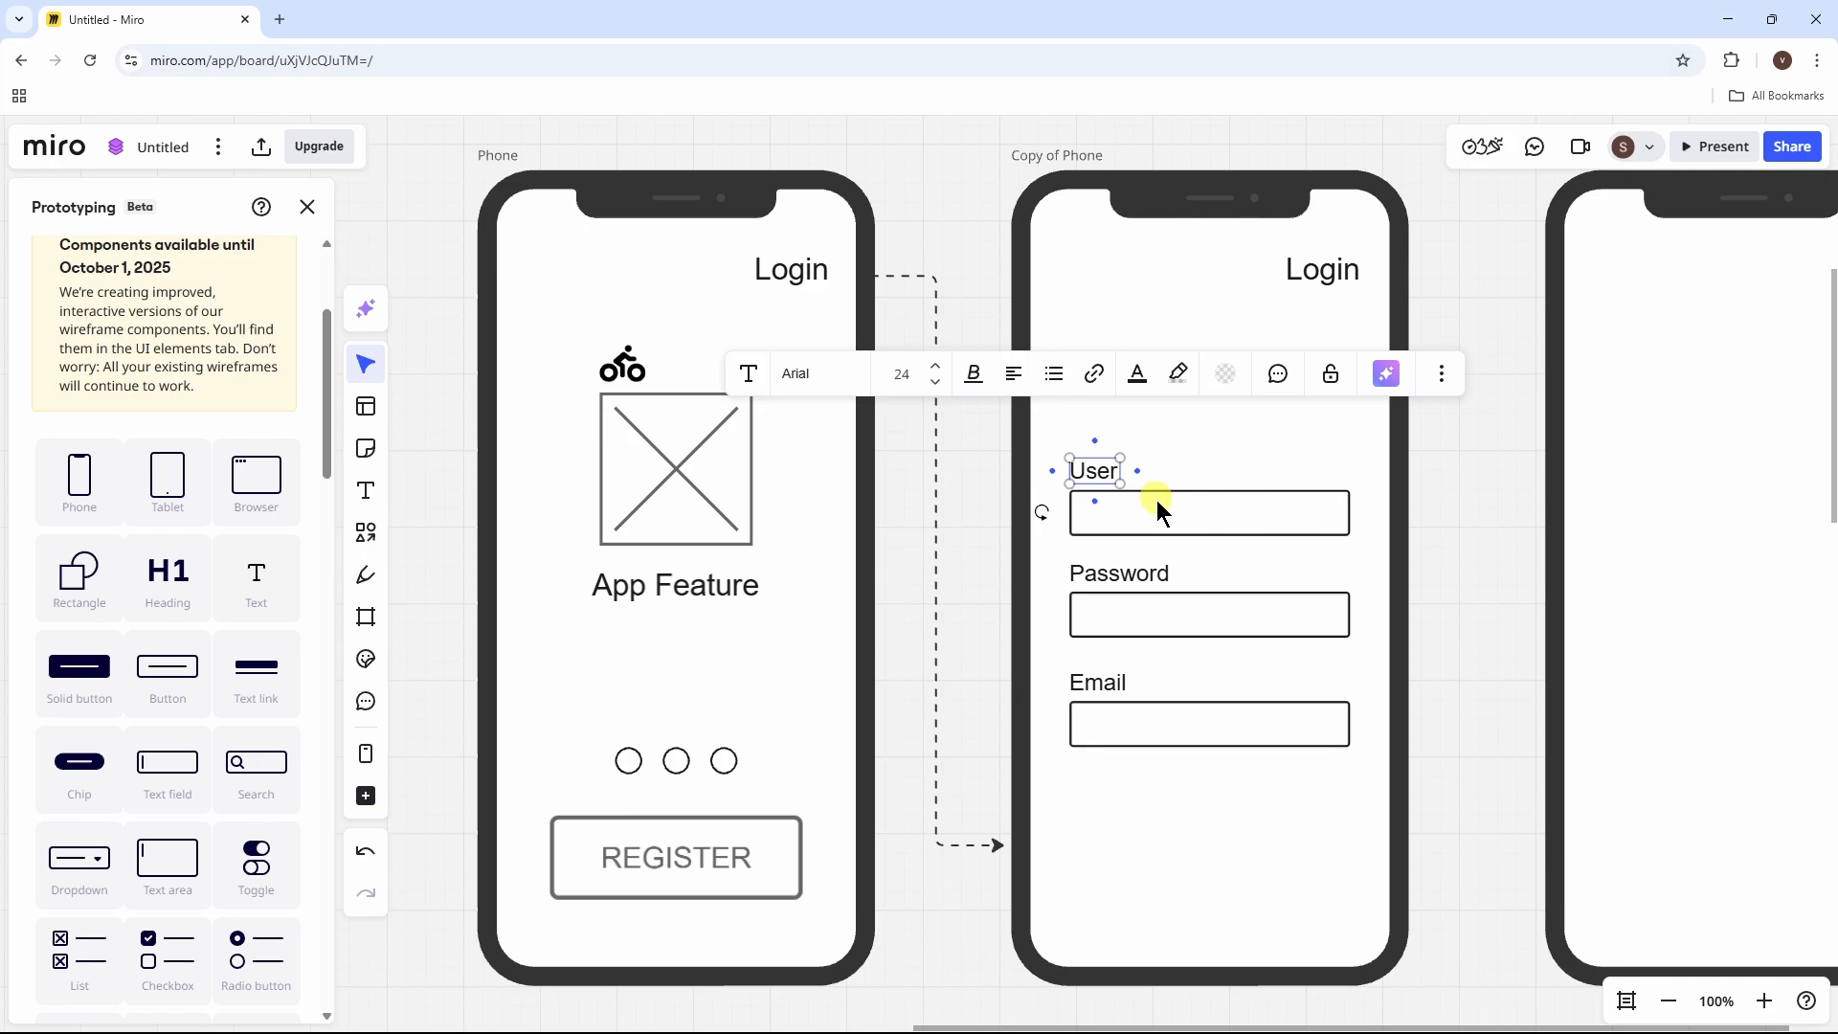
{"action": "key", "text": "Down"}
{"action": "key", "text": "Down"}
{"action": "left_click", "coordinate": [1223, 859]}
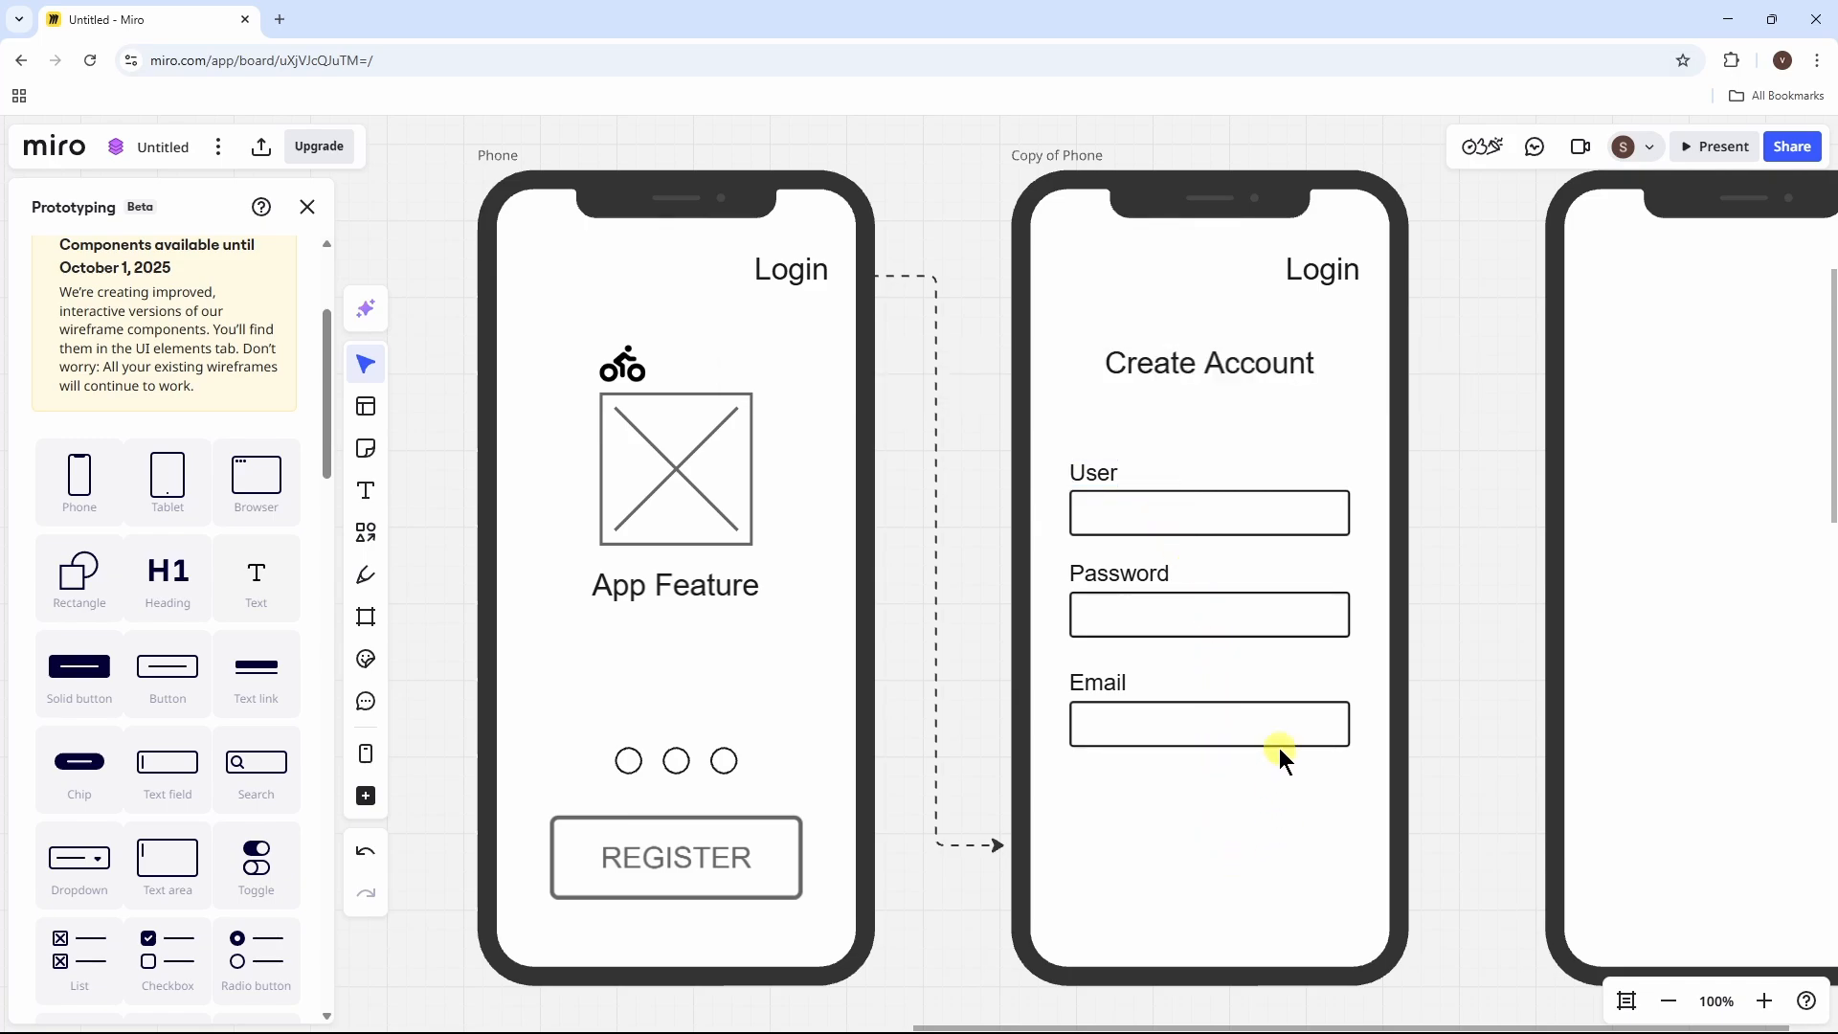
Step: Nudge the Email label slightly down toward the third text field
{"action": "left_click", "coordinate": [1103, 683]}
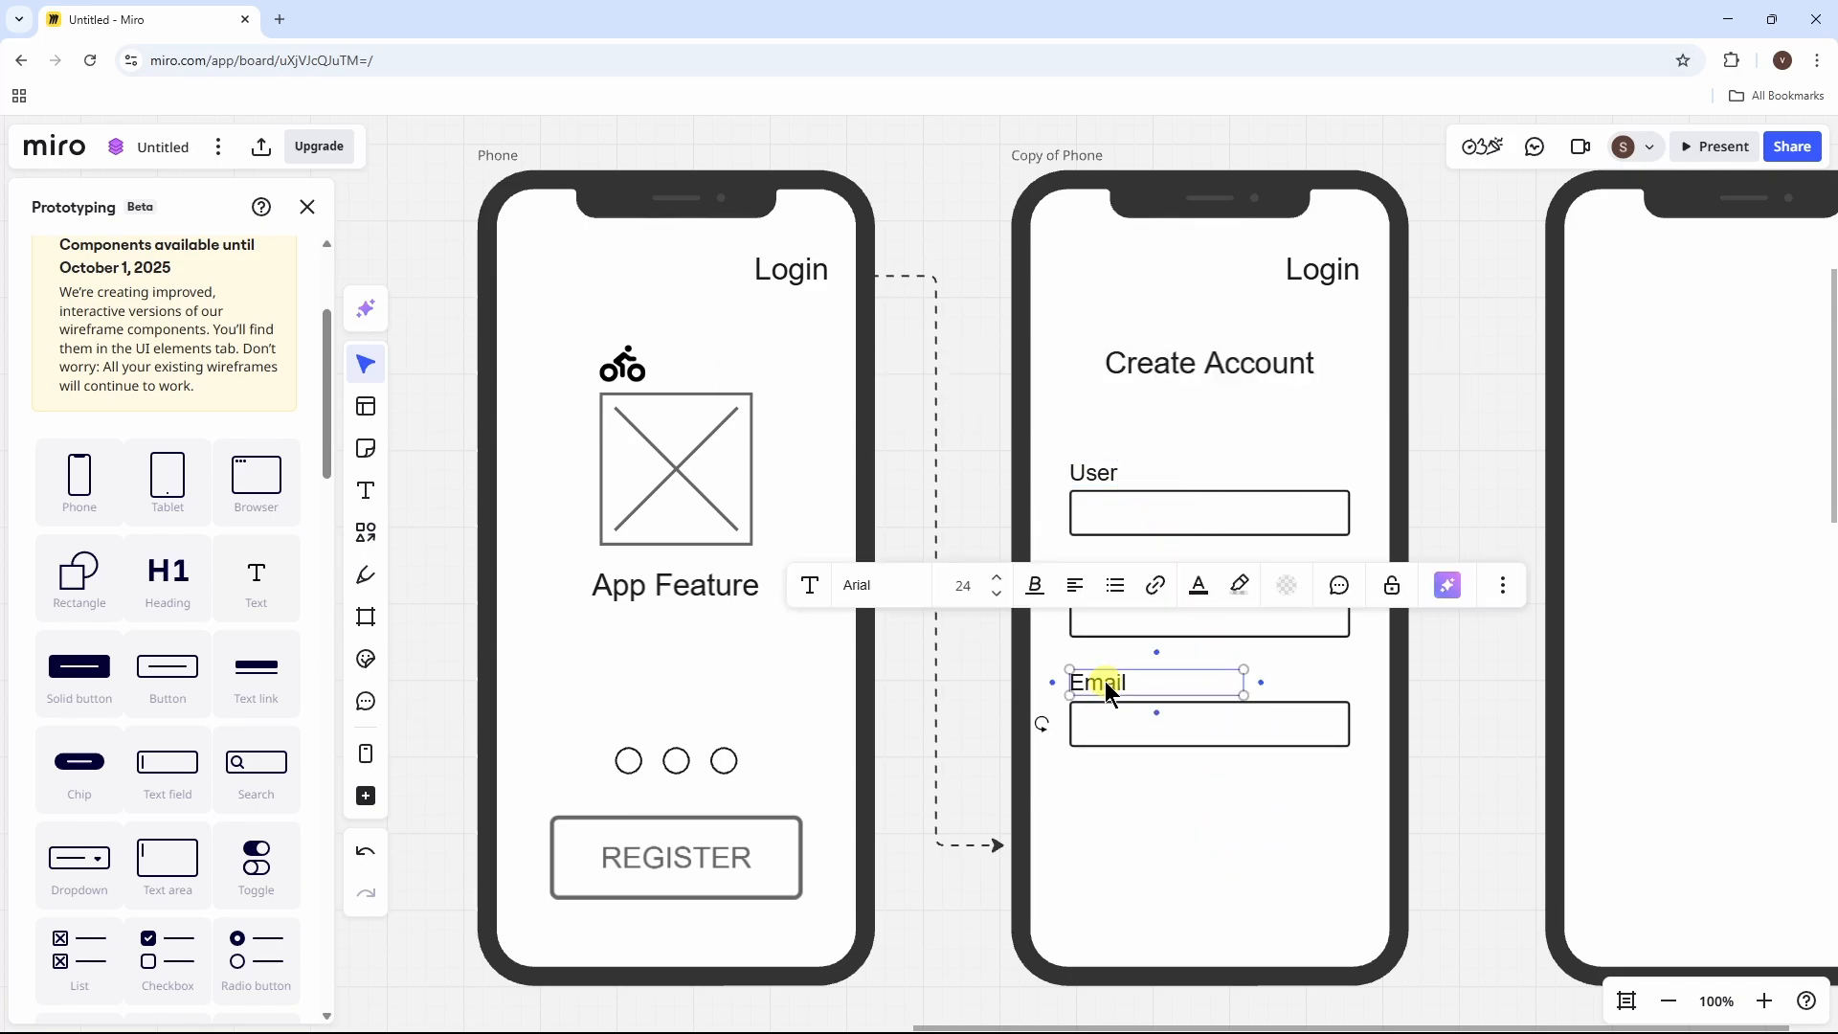
{"action": "key", "text": "Down"}
{"action": "key", "text": "Down"}
{"action": "key", "text": "Down"}
{"action": "key", "text": "Down"}
{"action": "left_click", "coordinate": [1211, 862]}
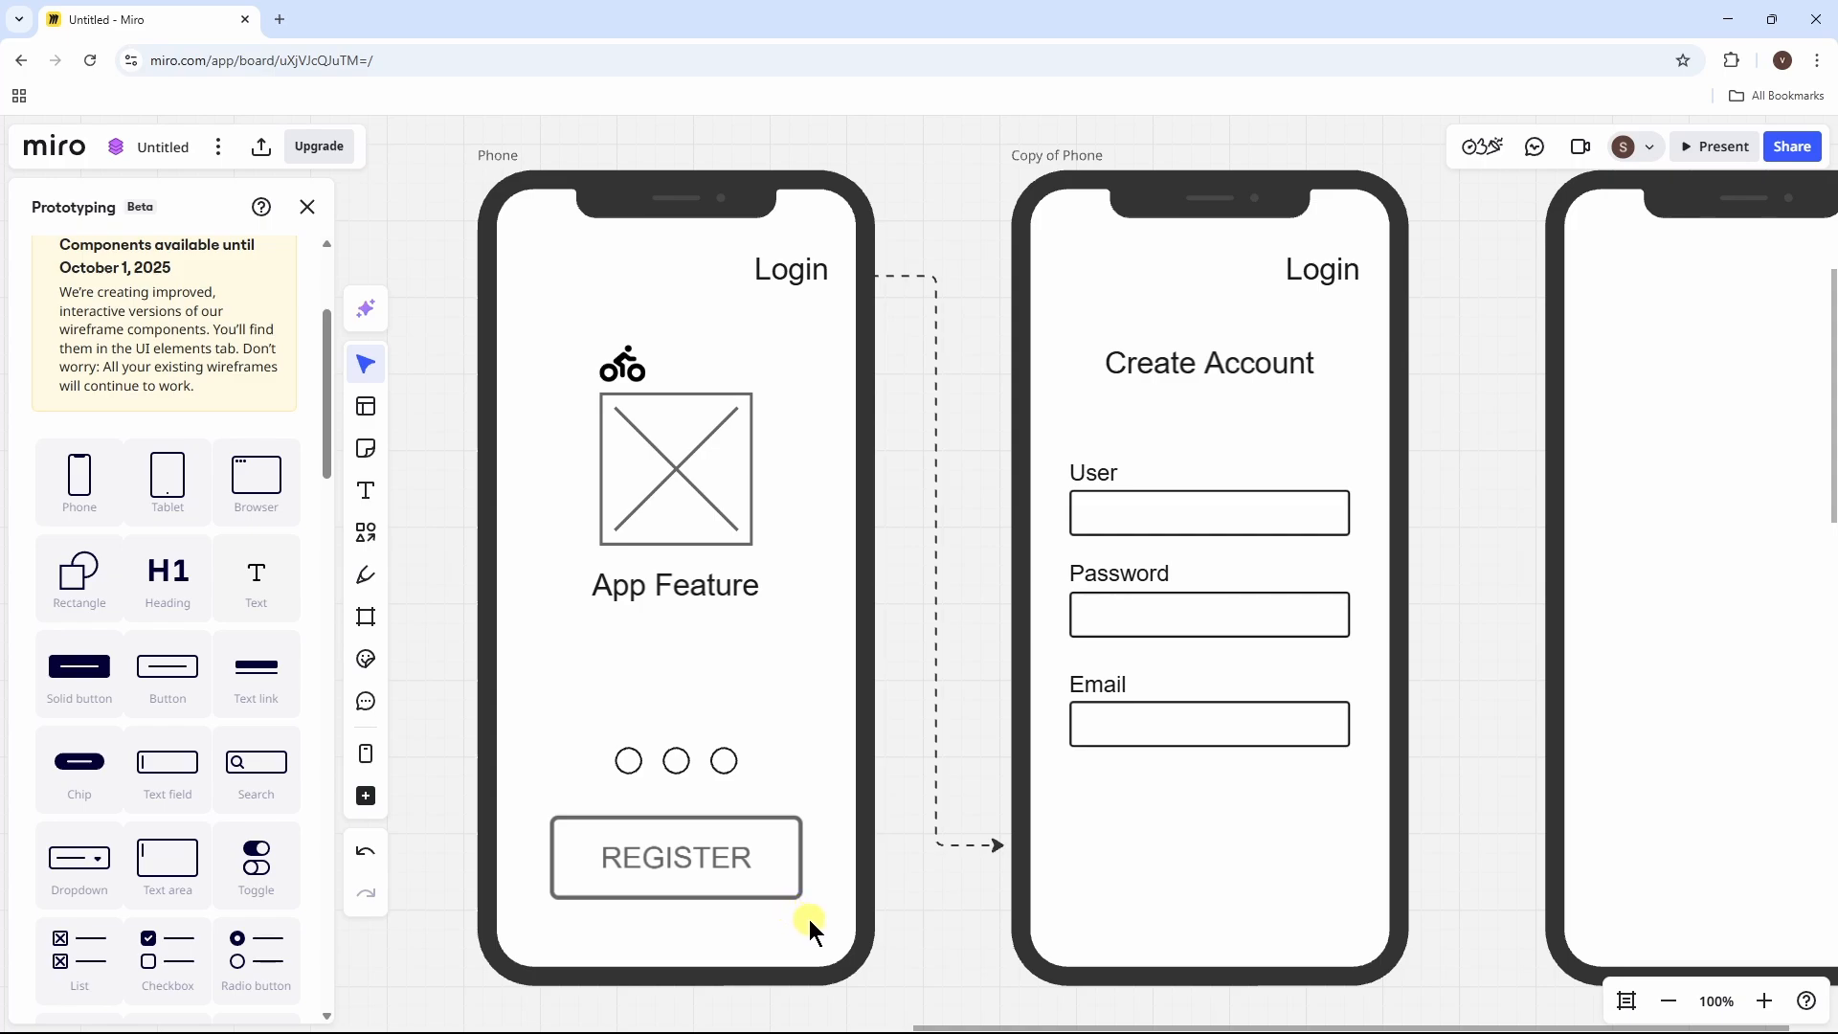
Step: Copy the REGISTER button from the first phone and centre it below the Email field on the second phone screen
{"action": "left_click_drag", "start_coordinate": [809, 921], "coordinate": [639, 839]}
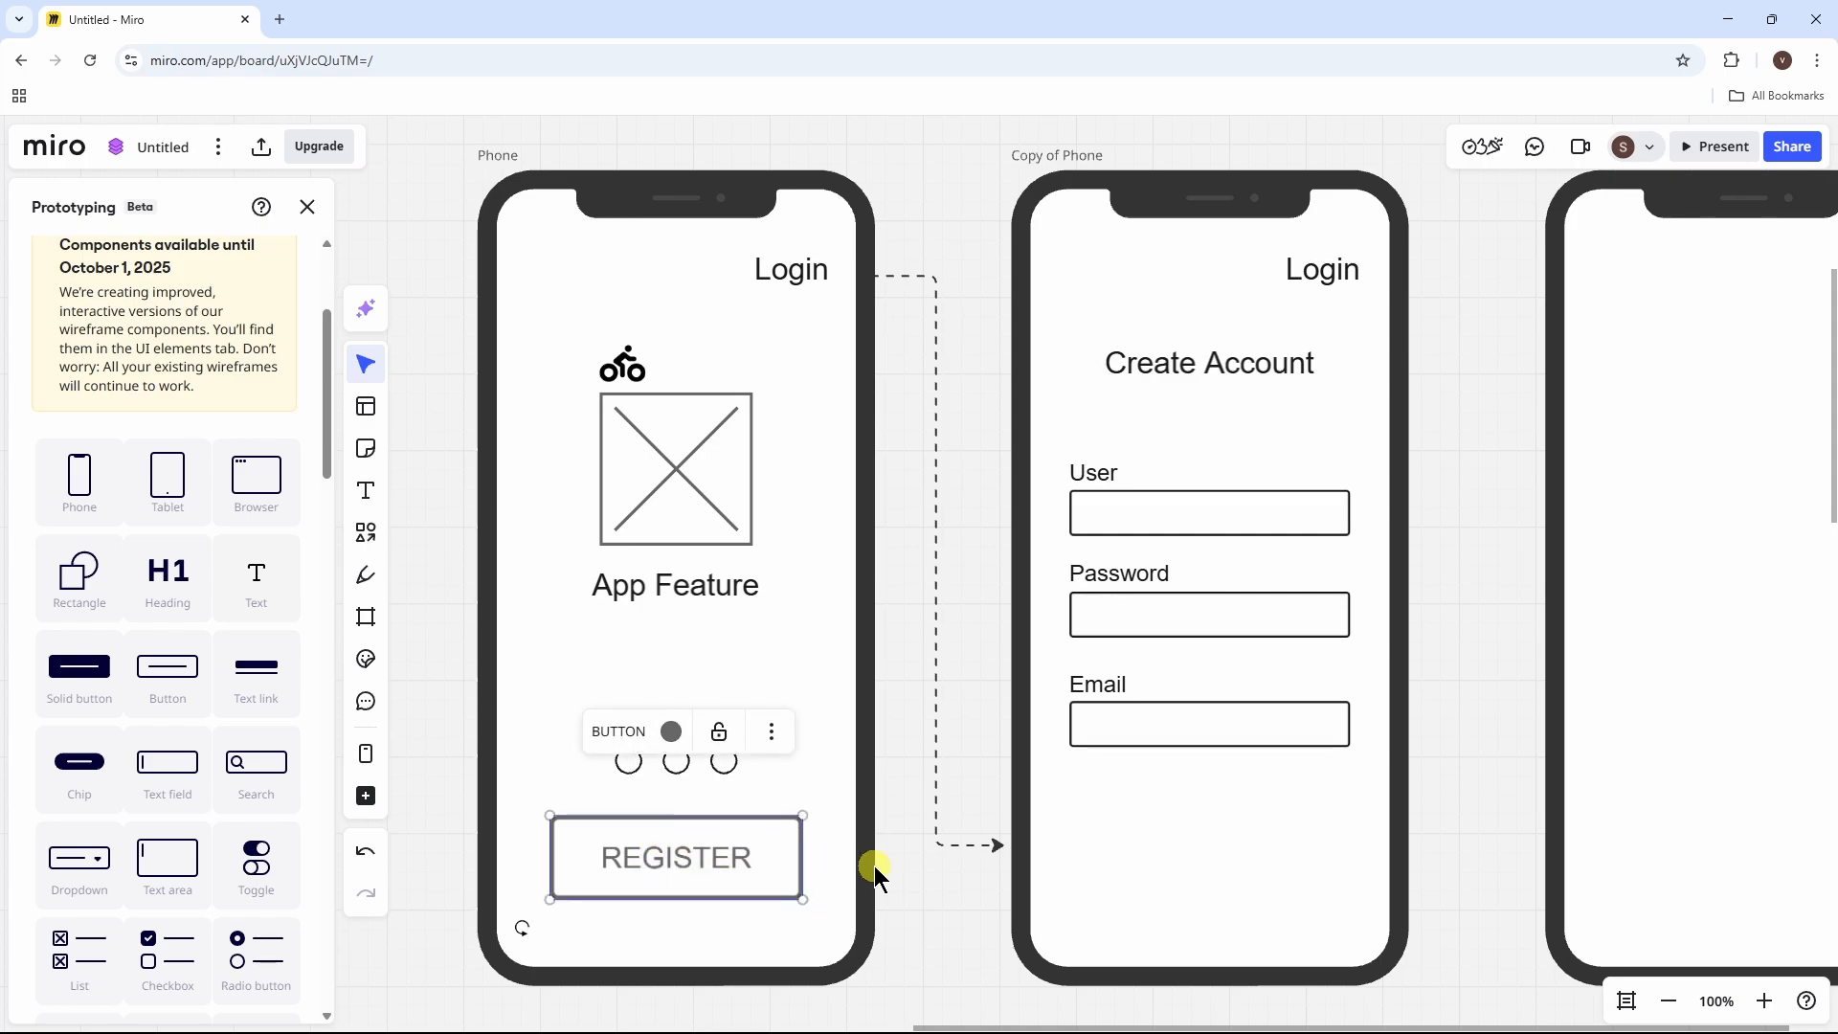
{"action": "left_click", "coordinate": [1127, 881]}
{"action": "key", "text": "ctrl+v"}
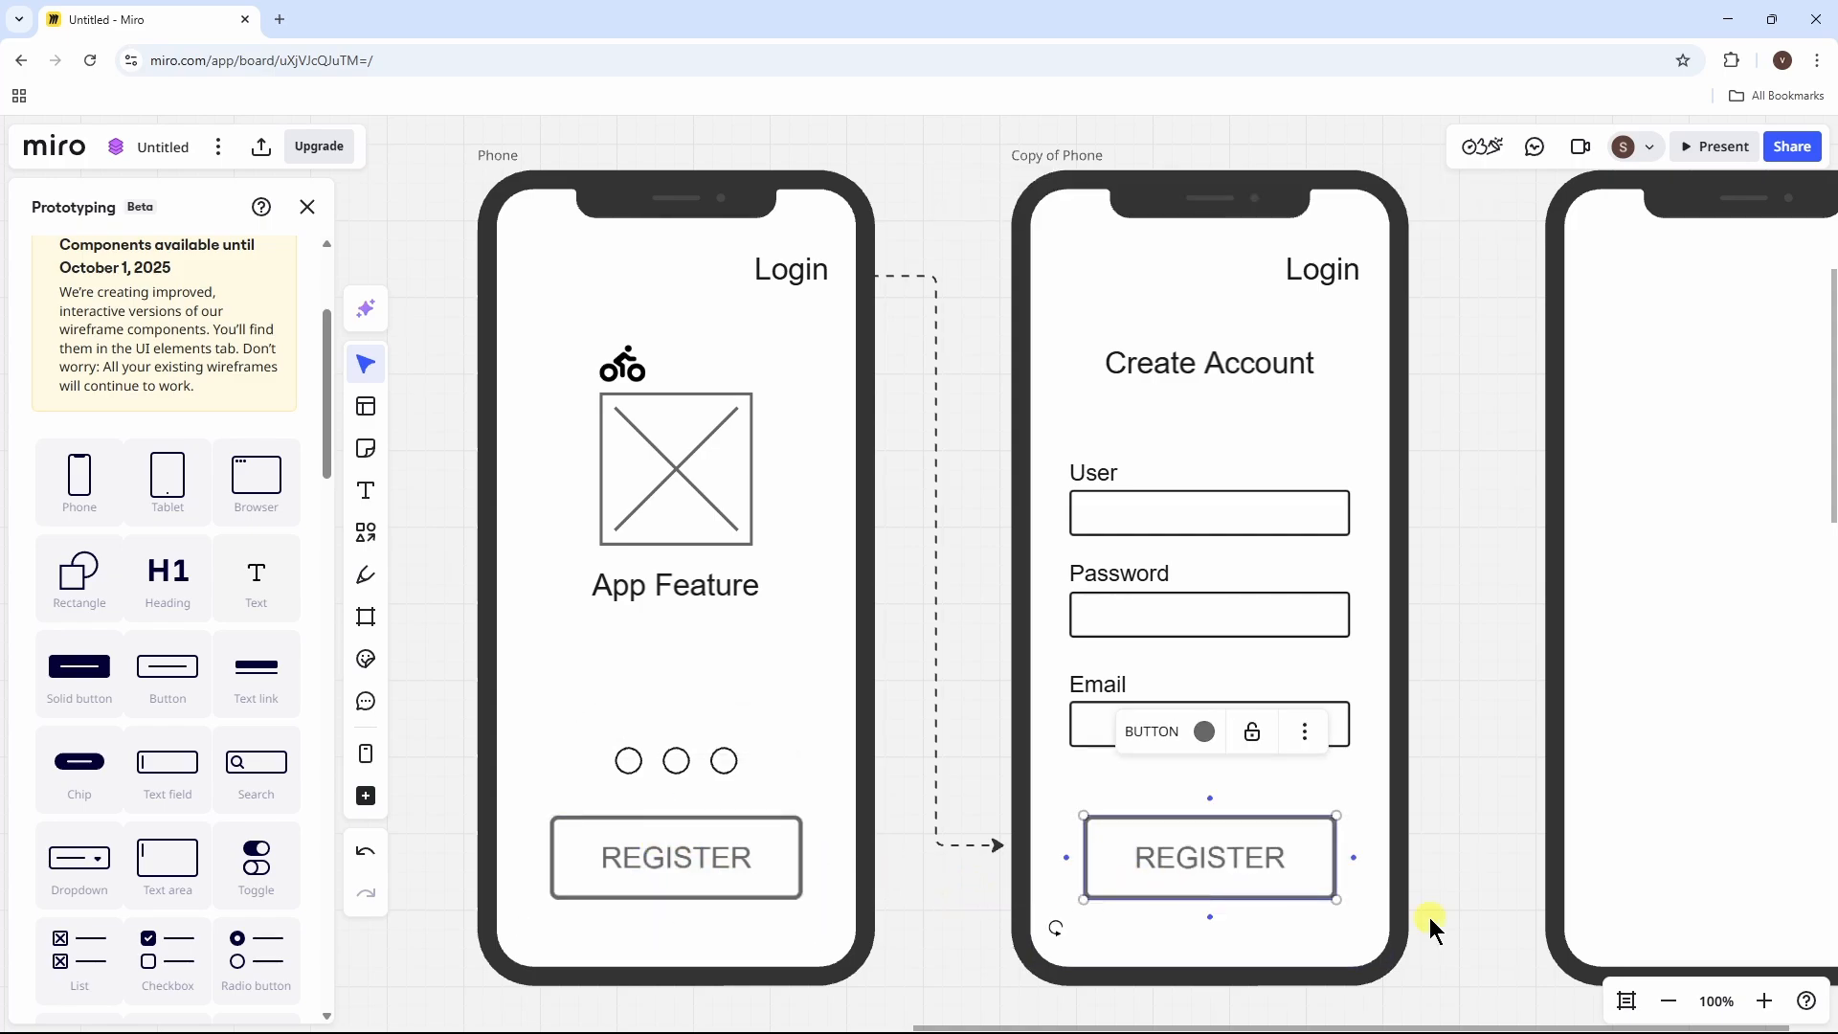
{"action": "left_click", "coordinate": [1463, 900]}
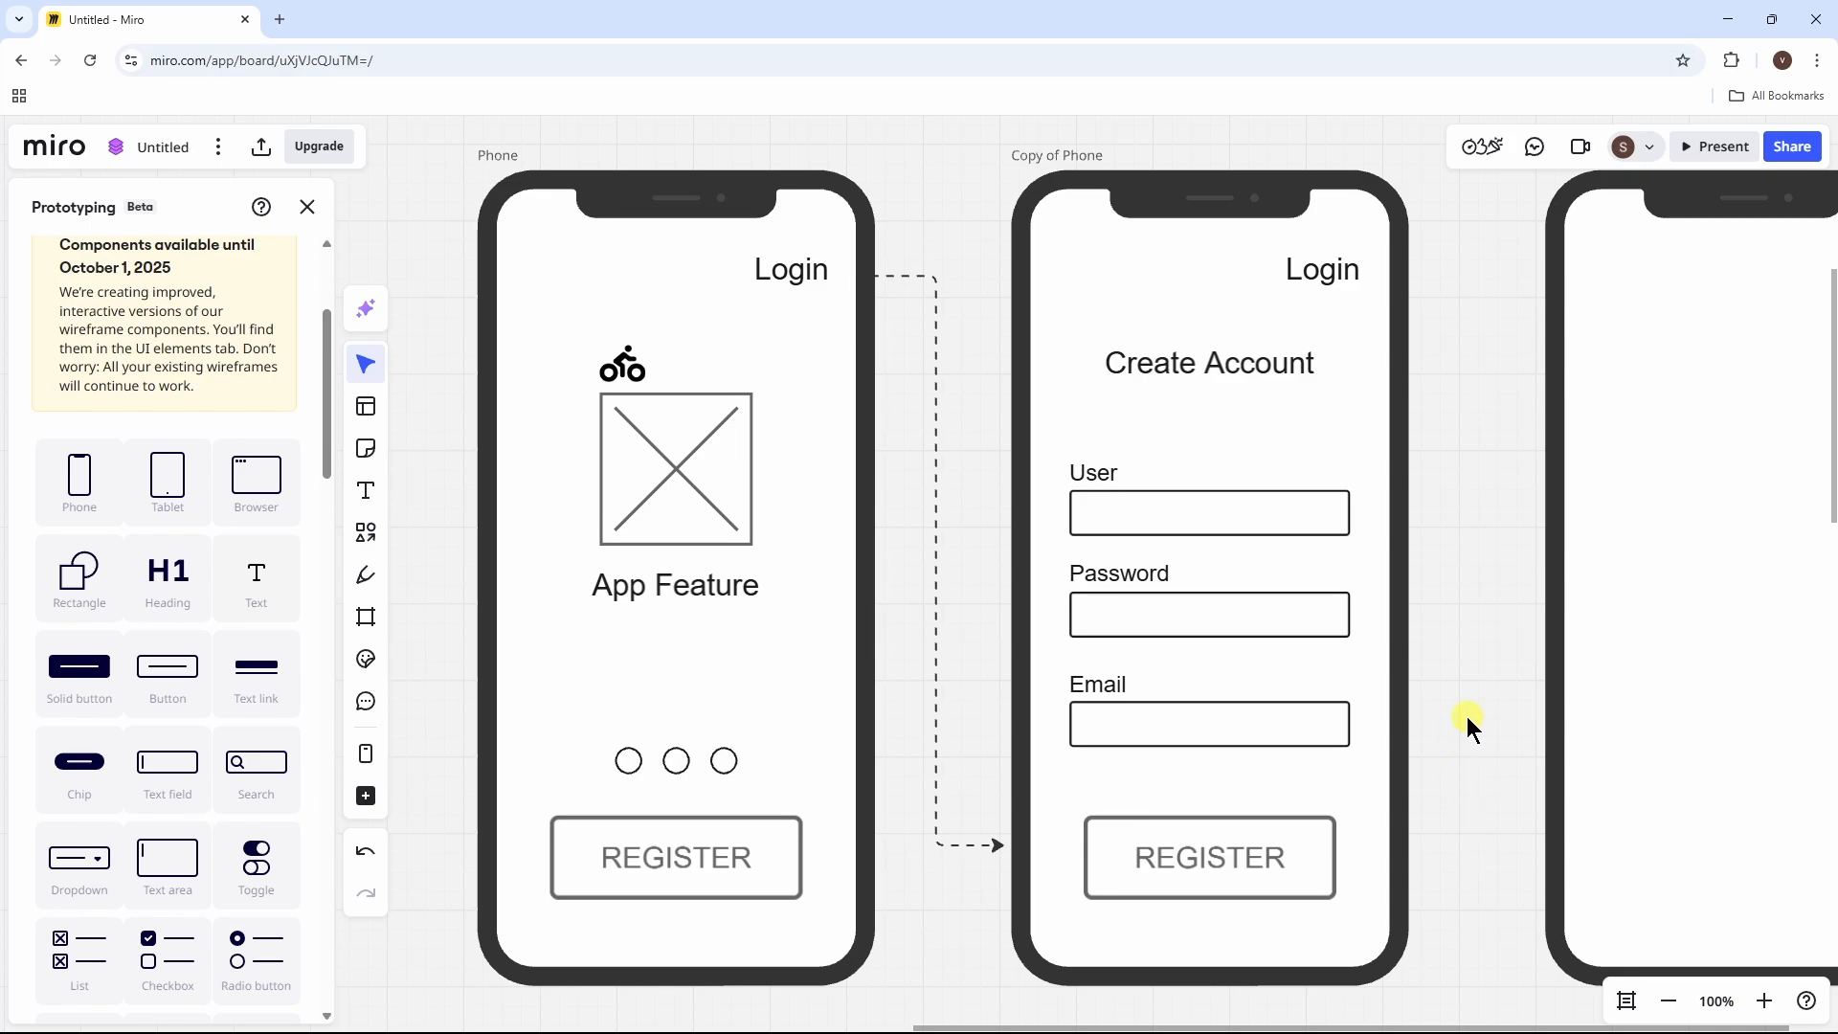
Step: Copy the dashed connector and run it from the second phone's right edge beside REGISTER to the upper left edge of the third phone
{"action": "scroll", "coordinate": [1455, 718], "scroll_direction": "right", "scroll_amount": 5}
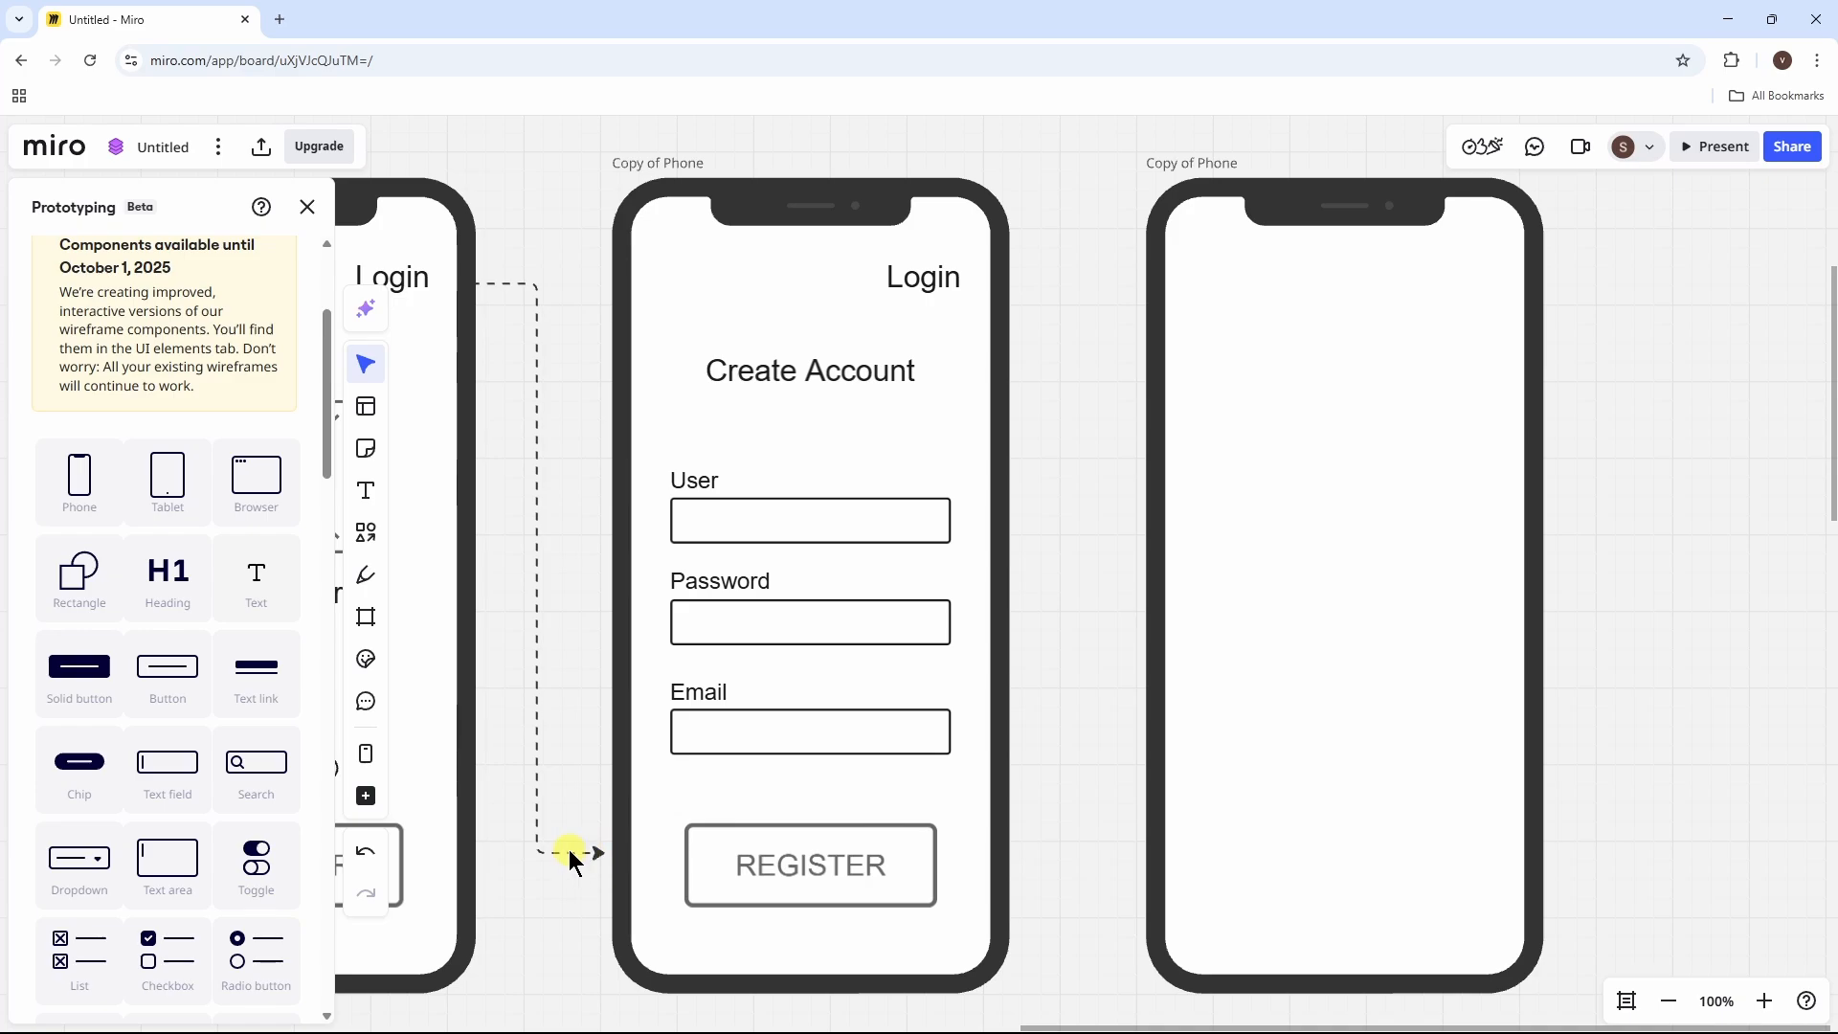
{"action": "left_click", "coordinate": [593, 857]}
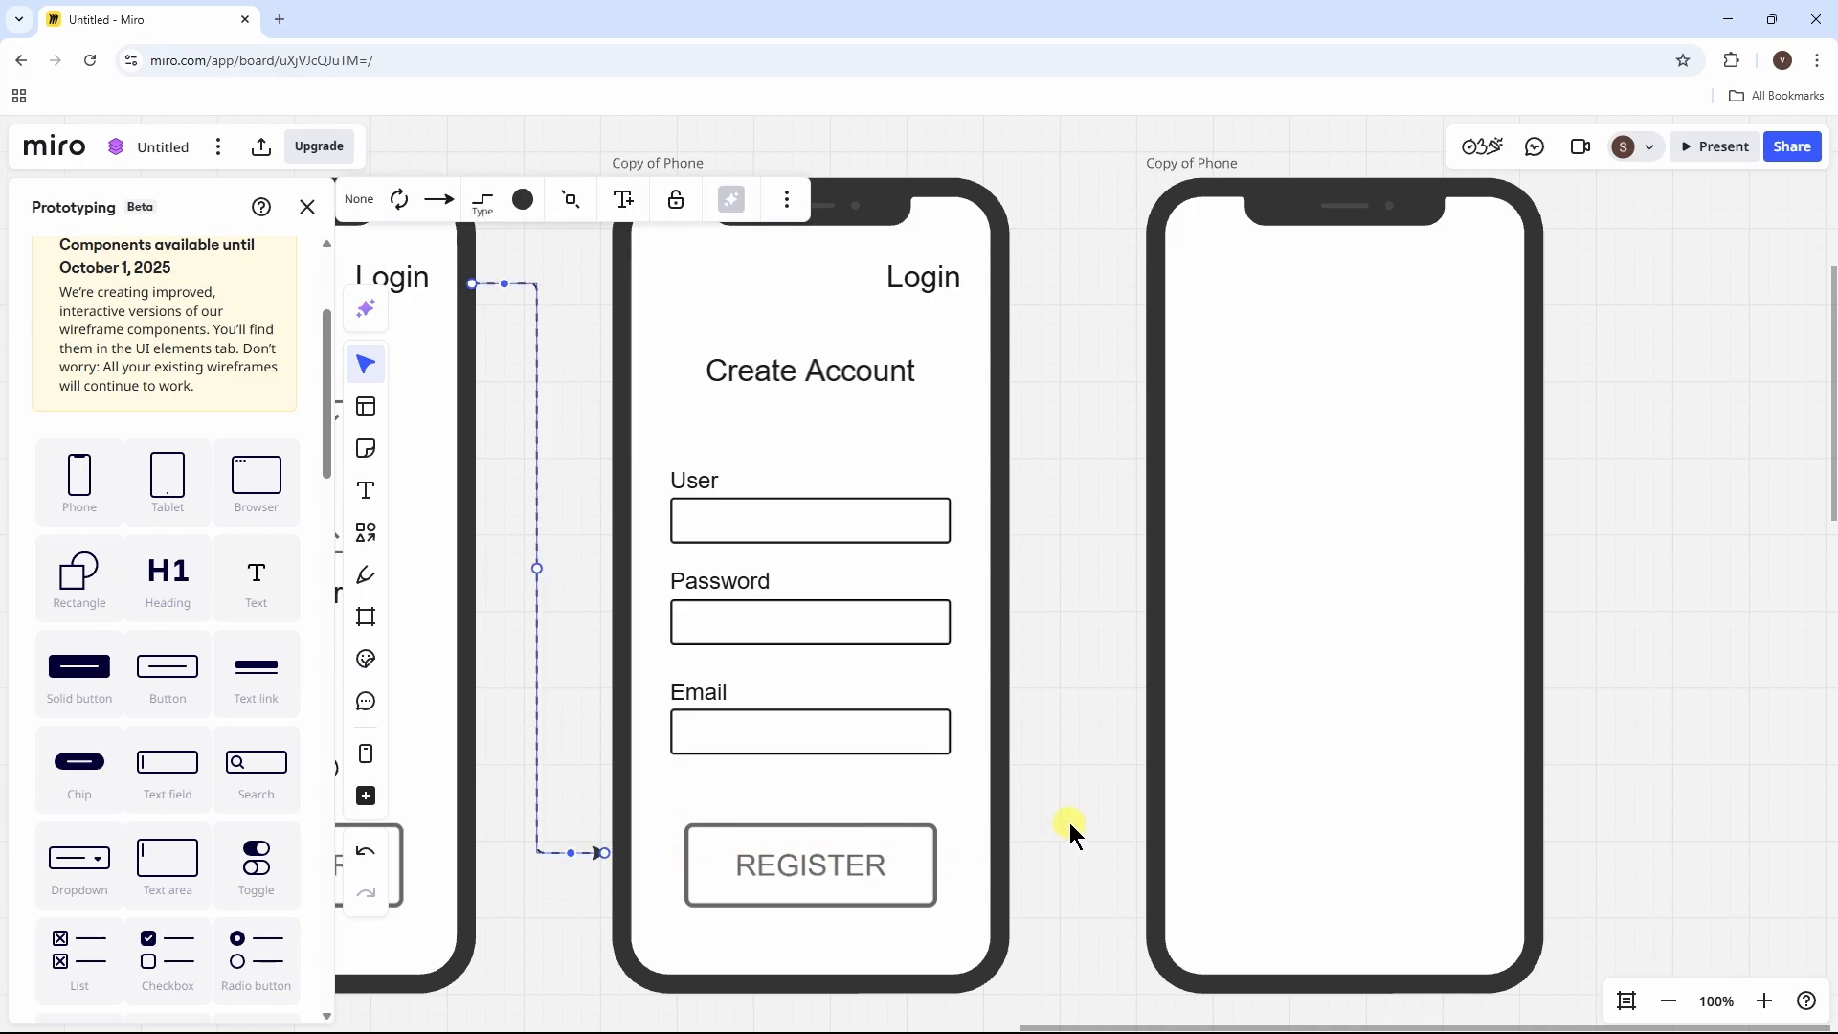
{"action": "key", "text": "ctrl+v"}
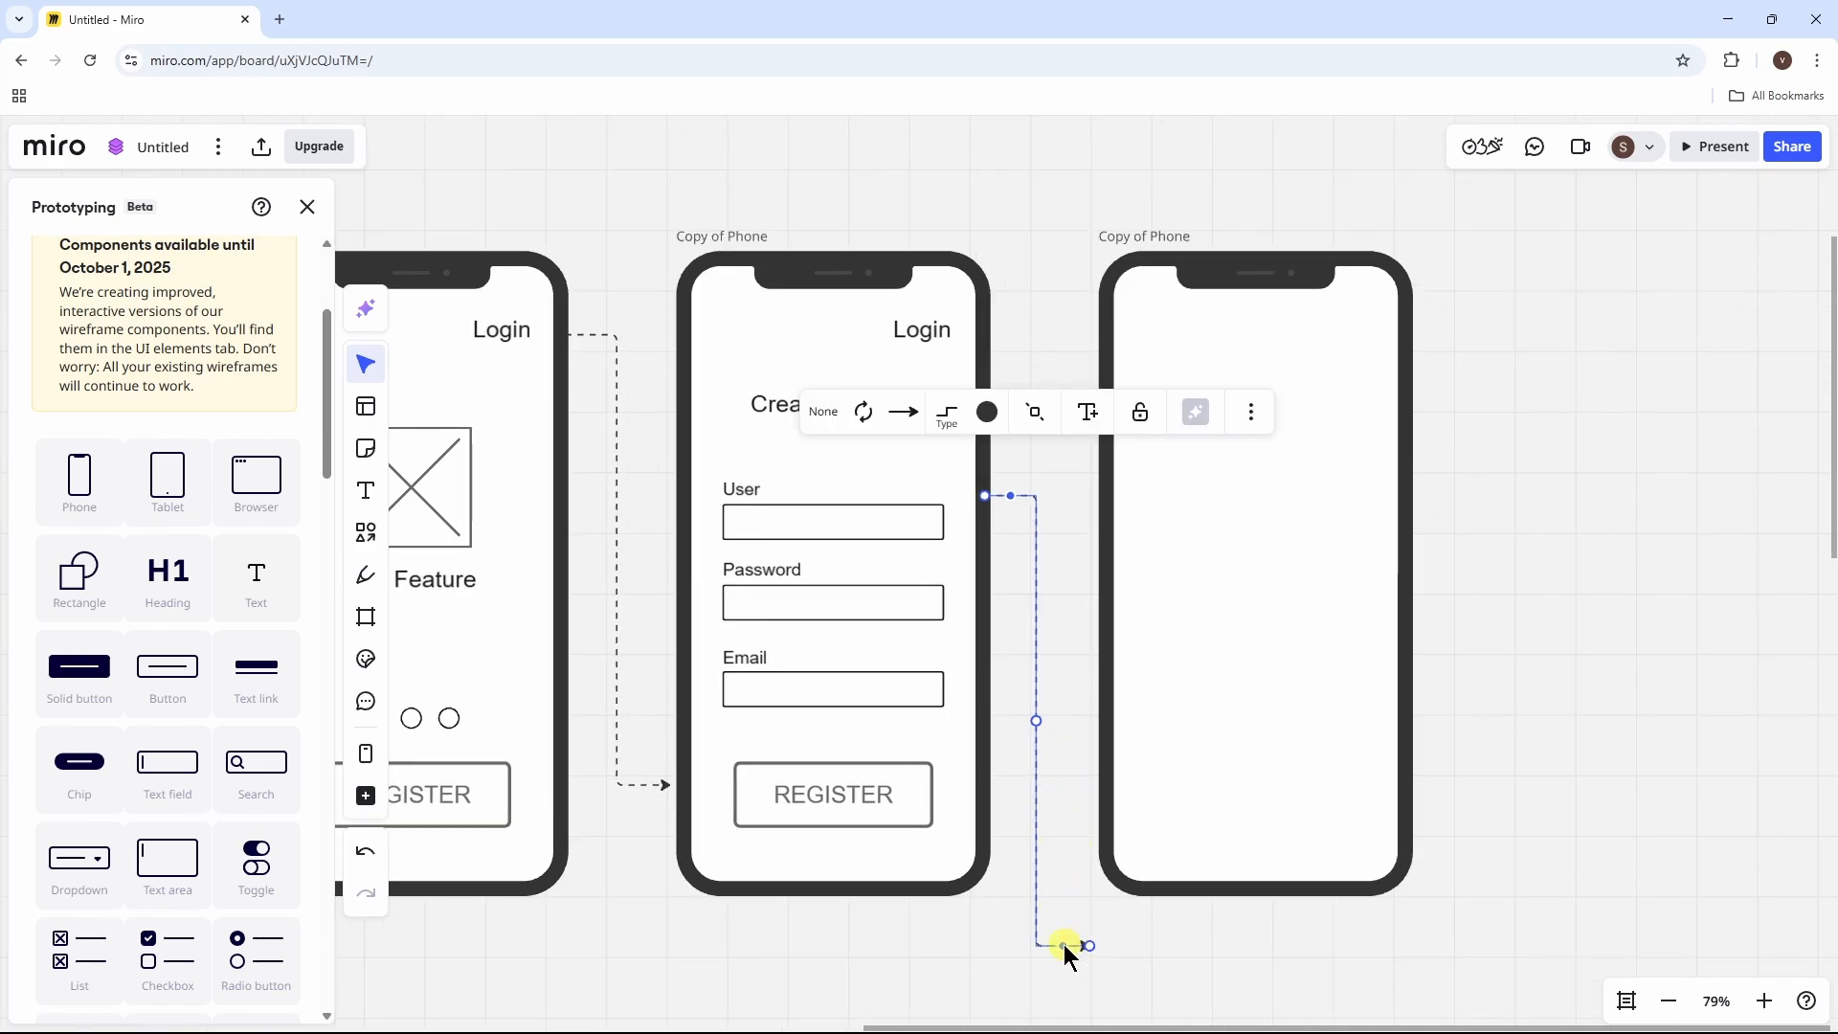
{"action": "left_click_drag", "start_coordinate": [1066, 953], "coordinate": [1069, 555]}
{"action": "left_click", "coordinate": [1048, 617]}
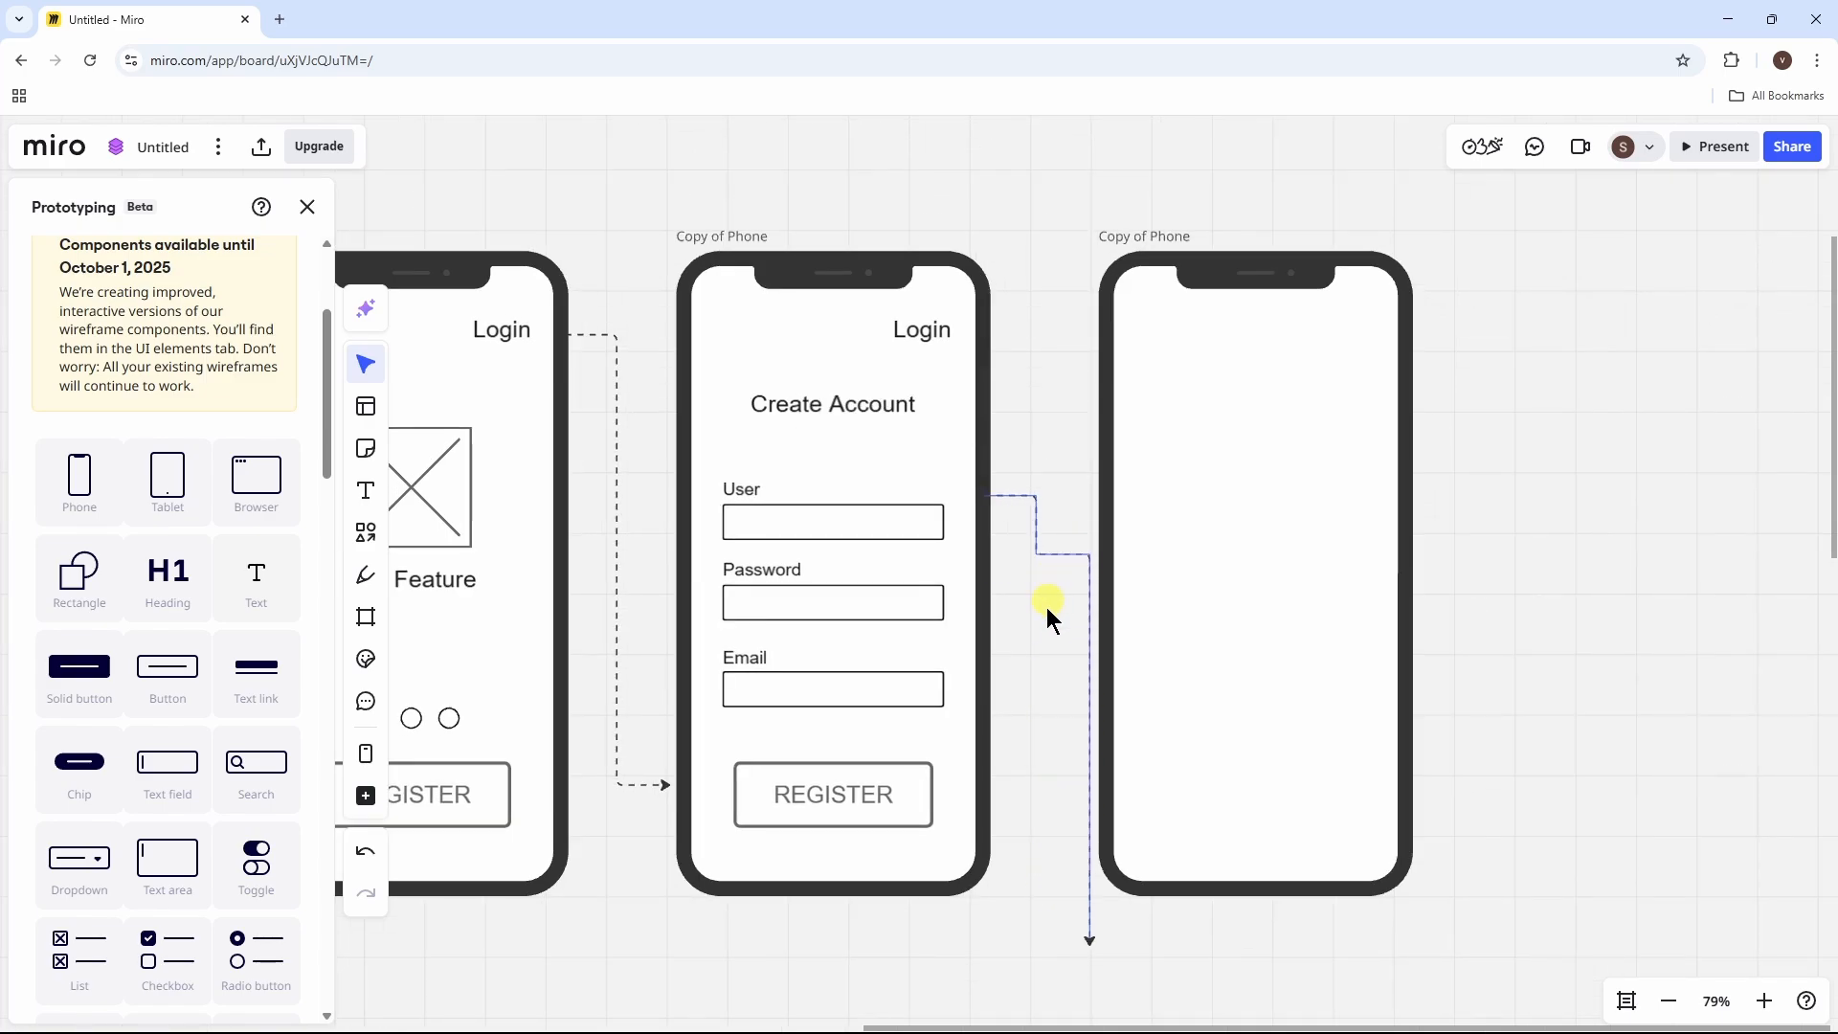
{"action": "left_click", "coordinate": [1090, 940]}
{"action": "left_click_drag", "start_coordinate": [1088, 943], "coordinate": [1089, 335]}
{"action": "left_click_drag", "start_coordinate": [989, 496], "coordinate": [992, 774]}
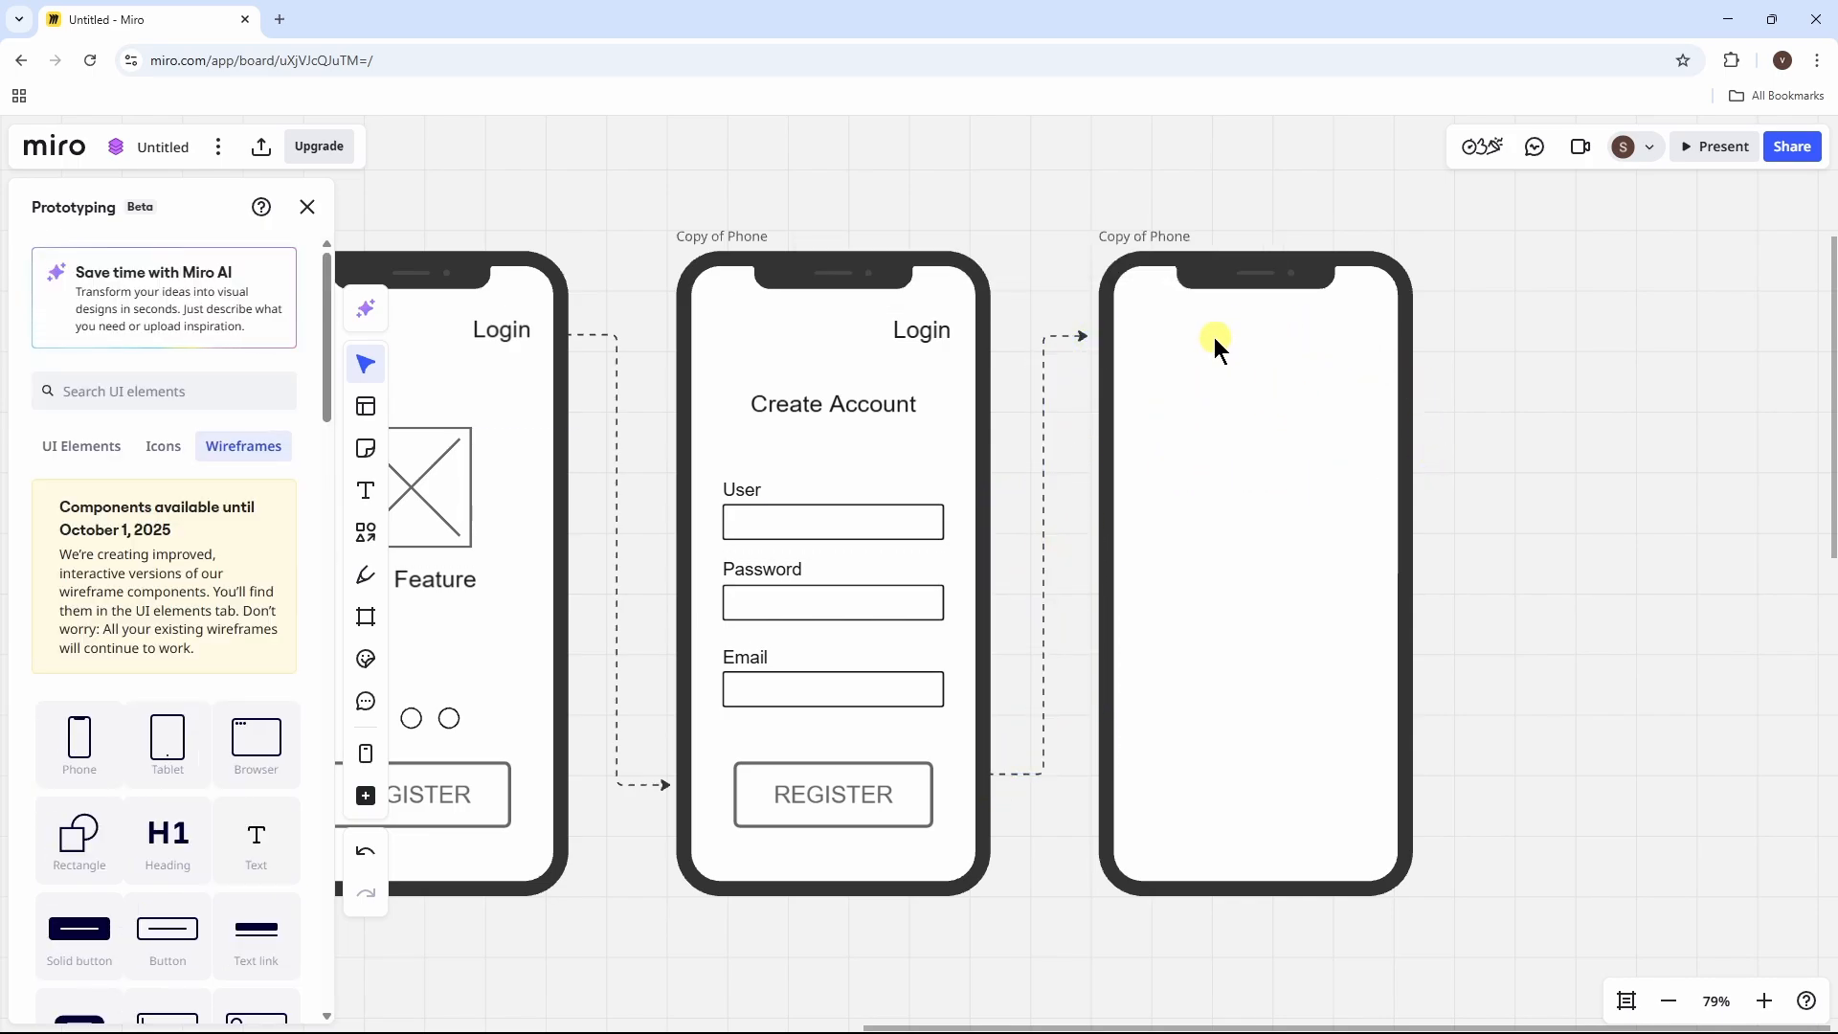
Step: Search the icons for "profile" and place the User Circle icon centred near the top of the third phone screen
{"action": "left_click", "coordinate": [170, 451]}
{"action": "left_click", "coordinate": [184, 390]}
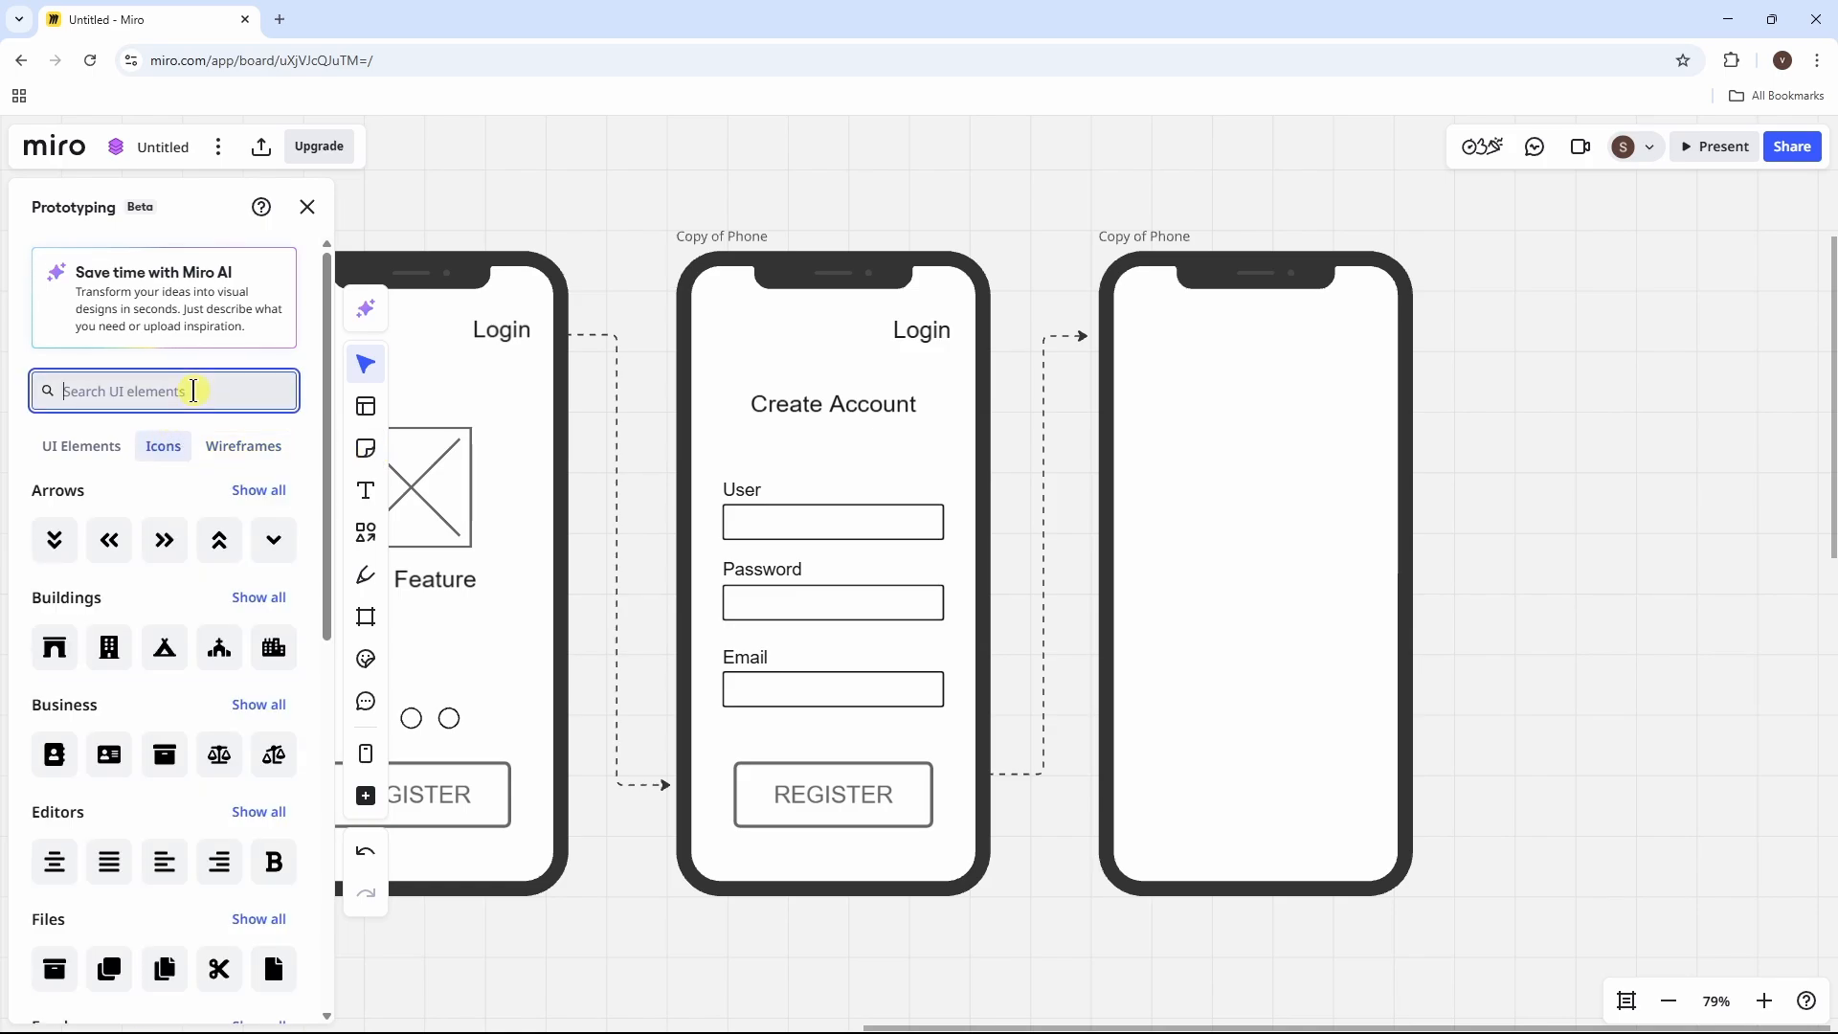
{"action": "type", "text": "profile"}
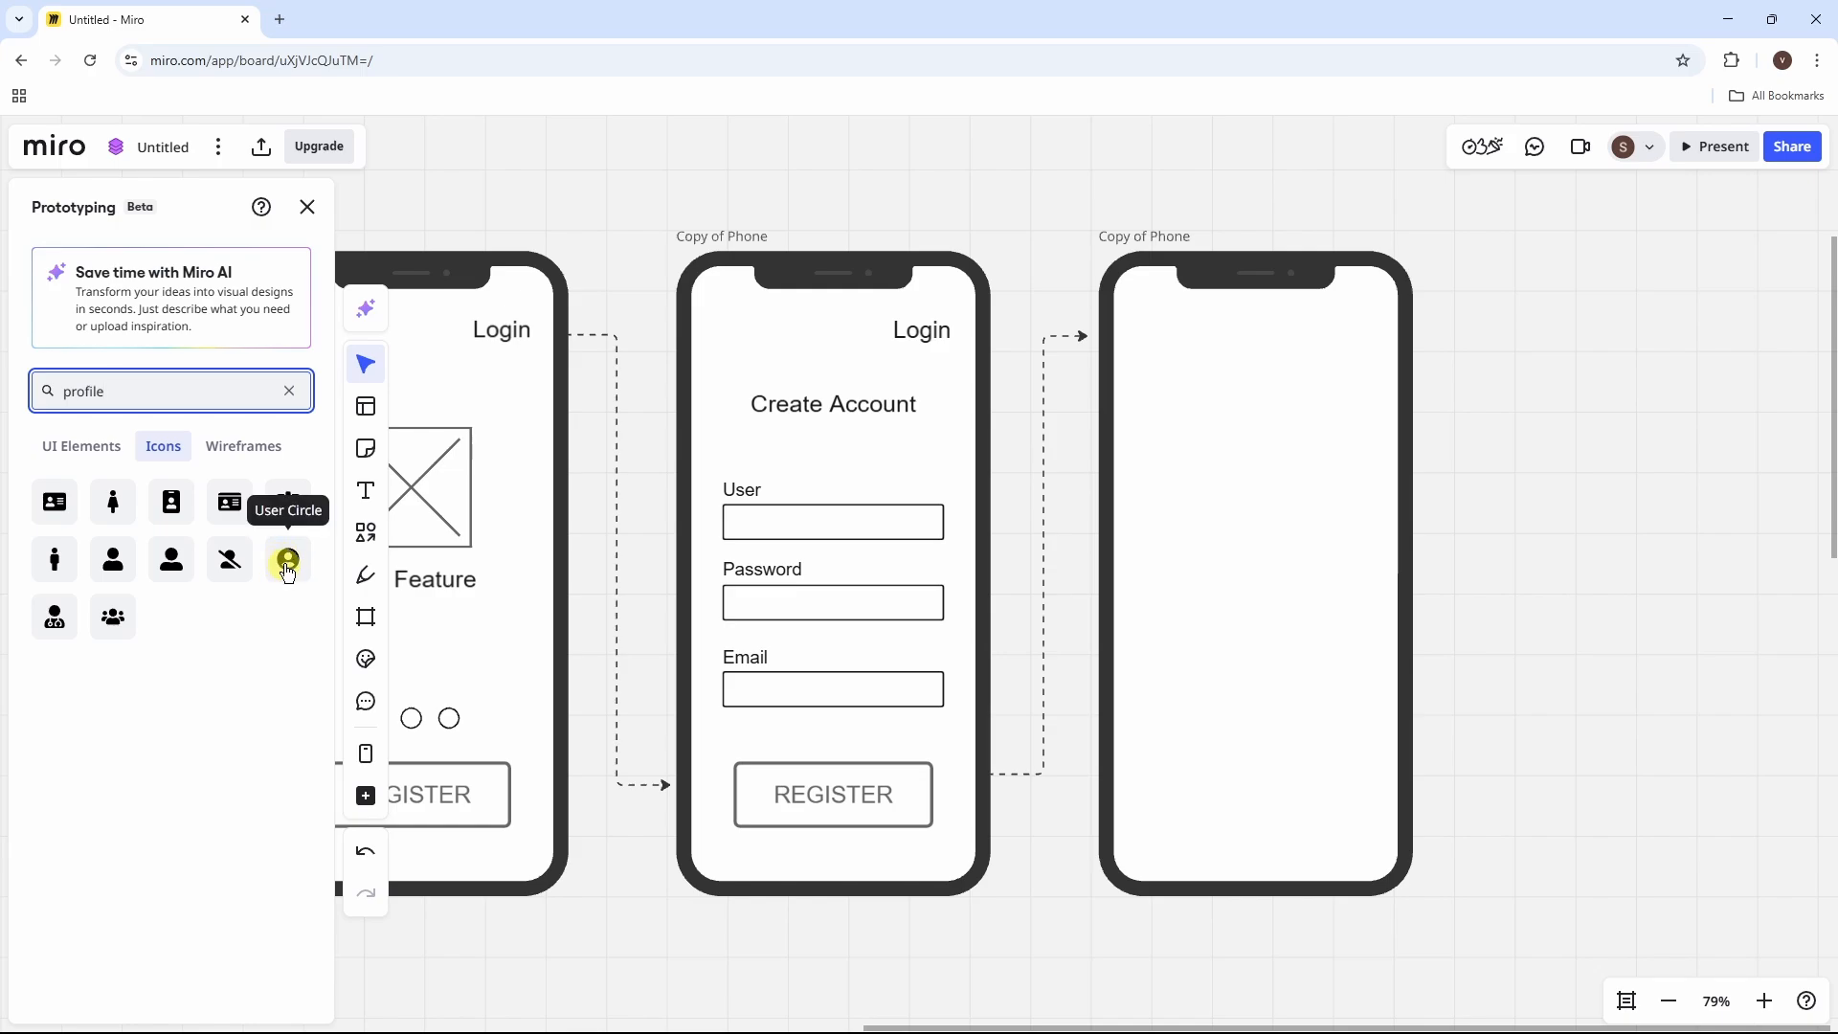
{"action": "left_click_drag", "start_coordinate": [289, 566], "coordinate": [1252, 391]}
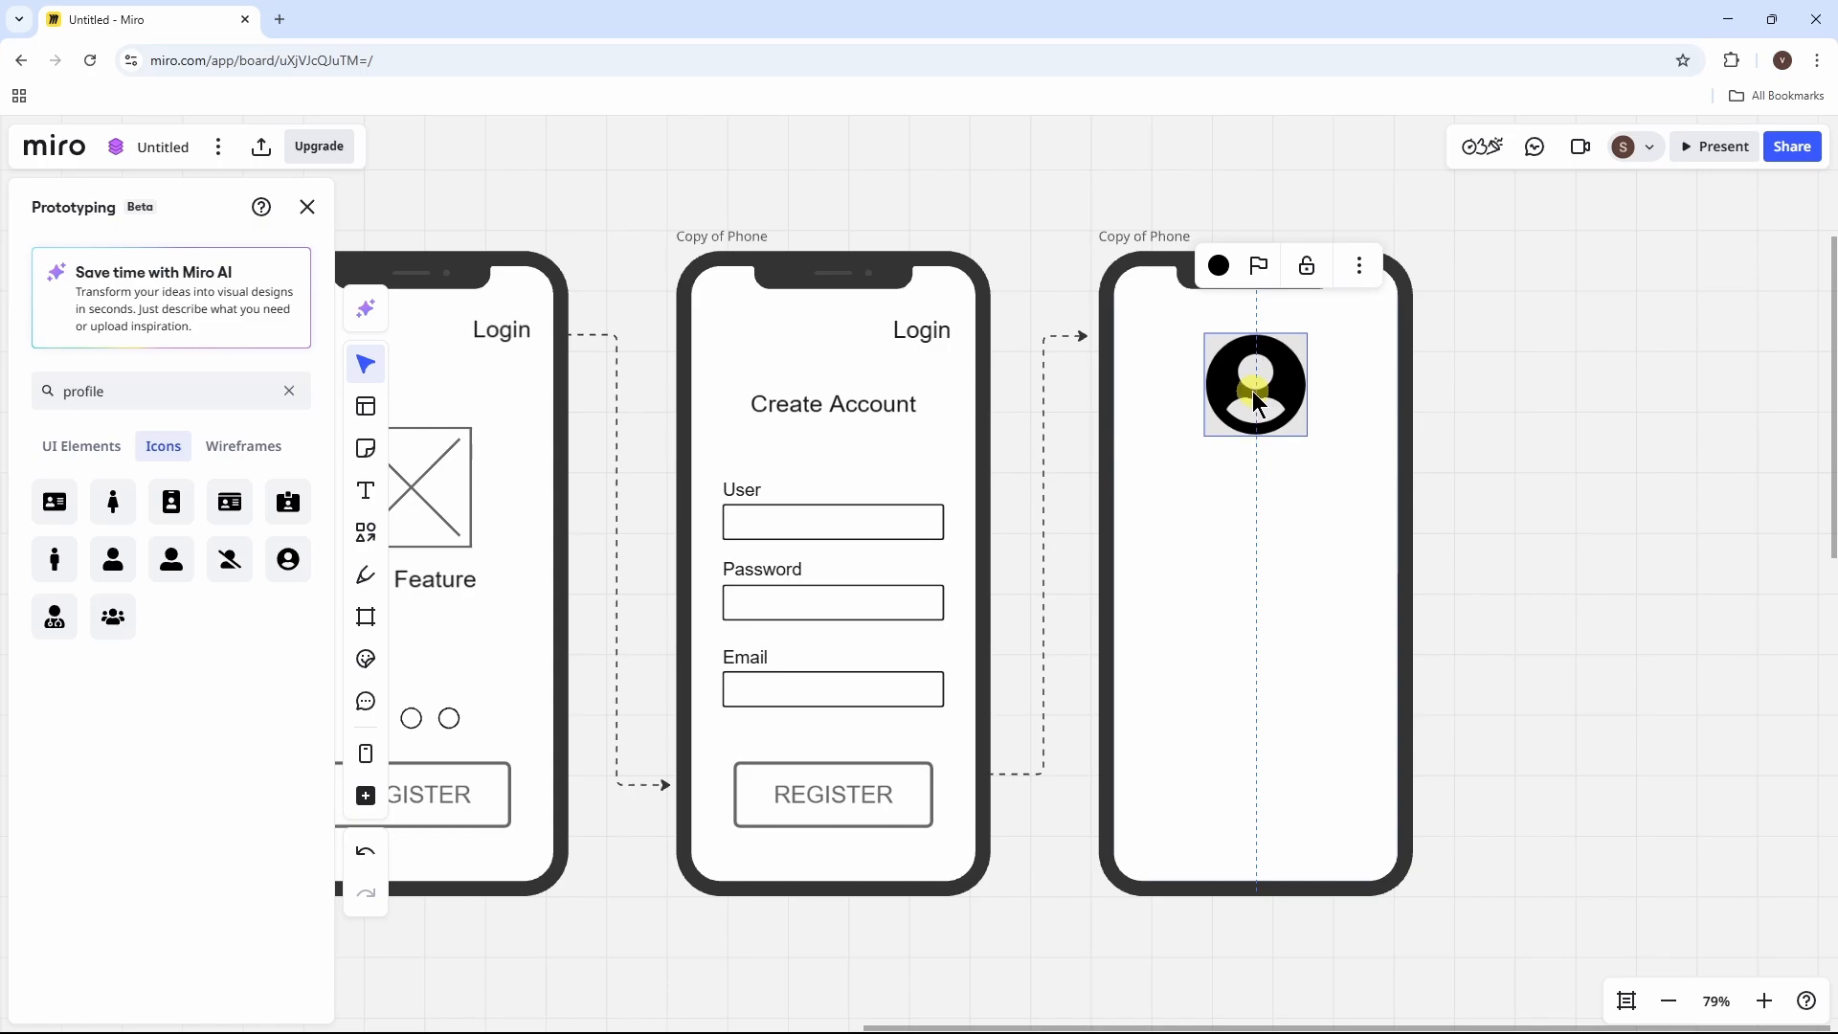
{"action": "left_click", "coordinate": [1279, 571]}
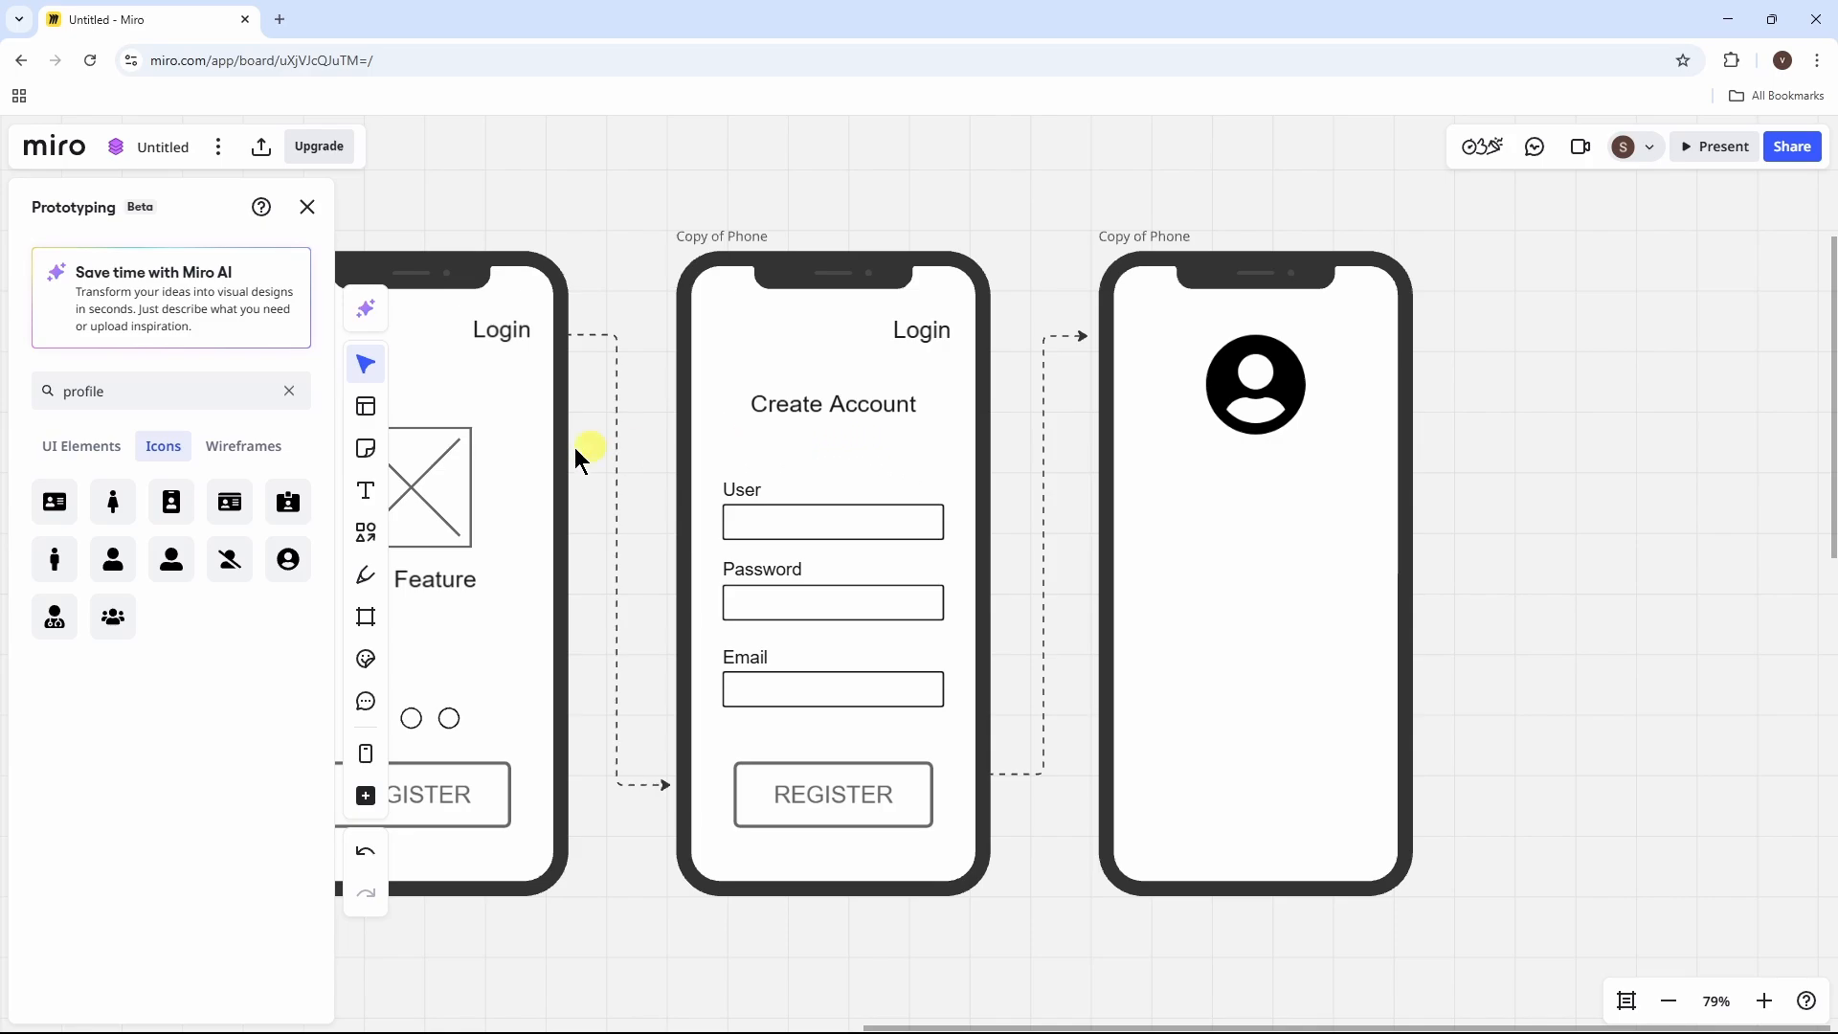
Step: Add the text "Welcome!!" below the profile icon on the third phone screen
{"action": "left_click", "coordinate": [369, 495]}
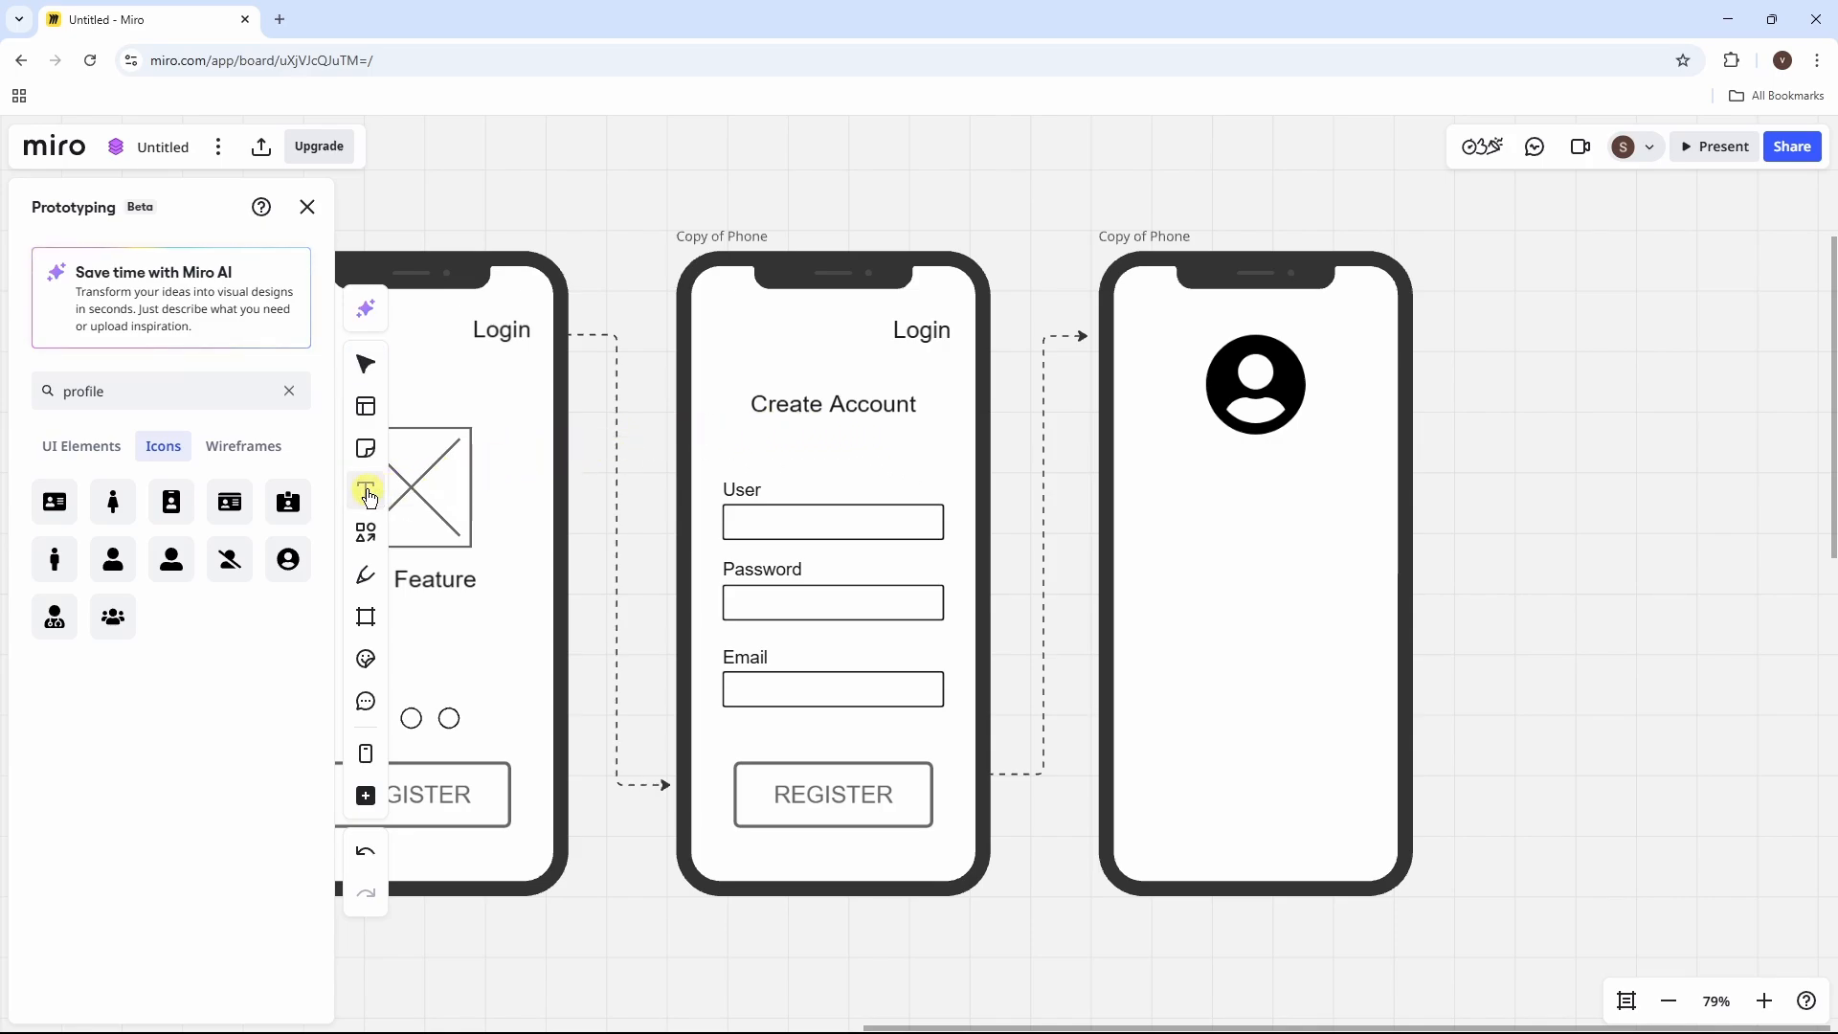
{"action": "left_click", "coordinate": [1168, 512]}
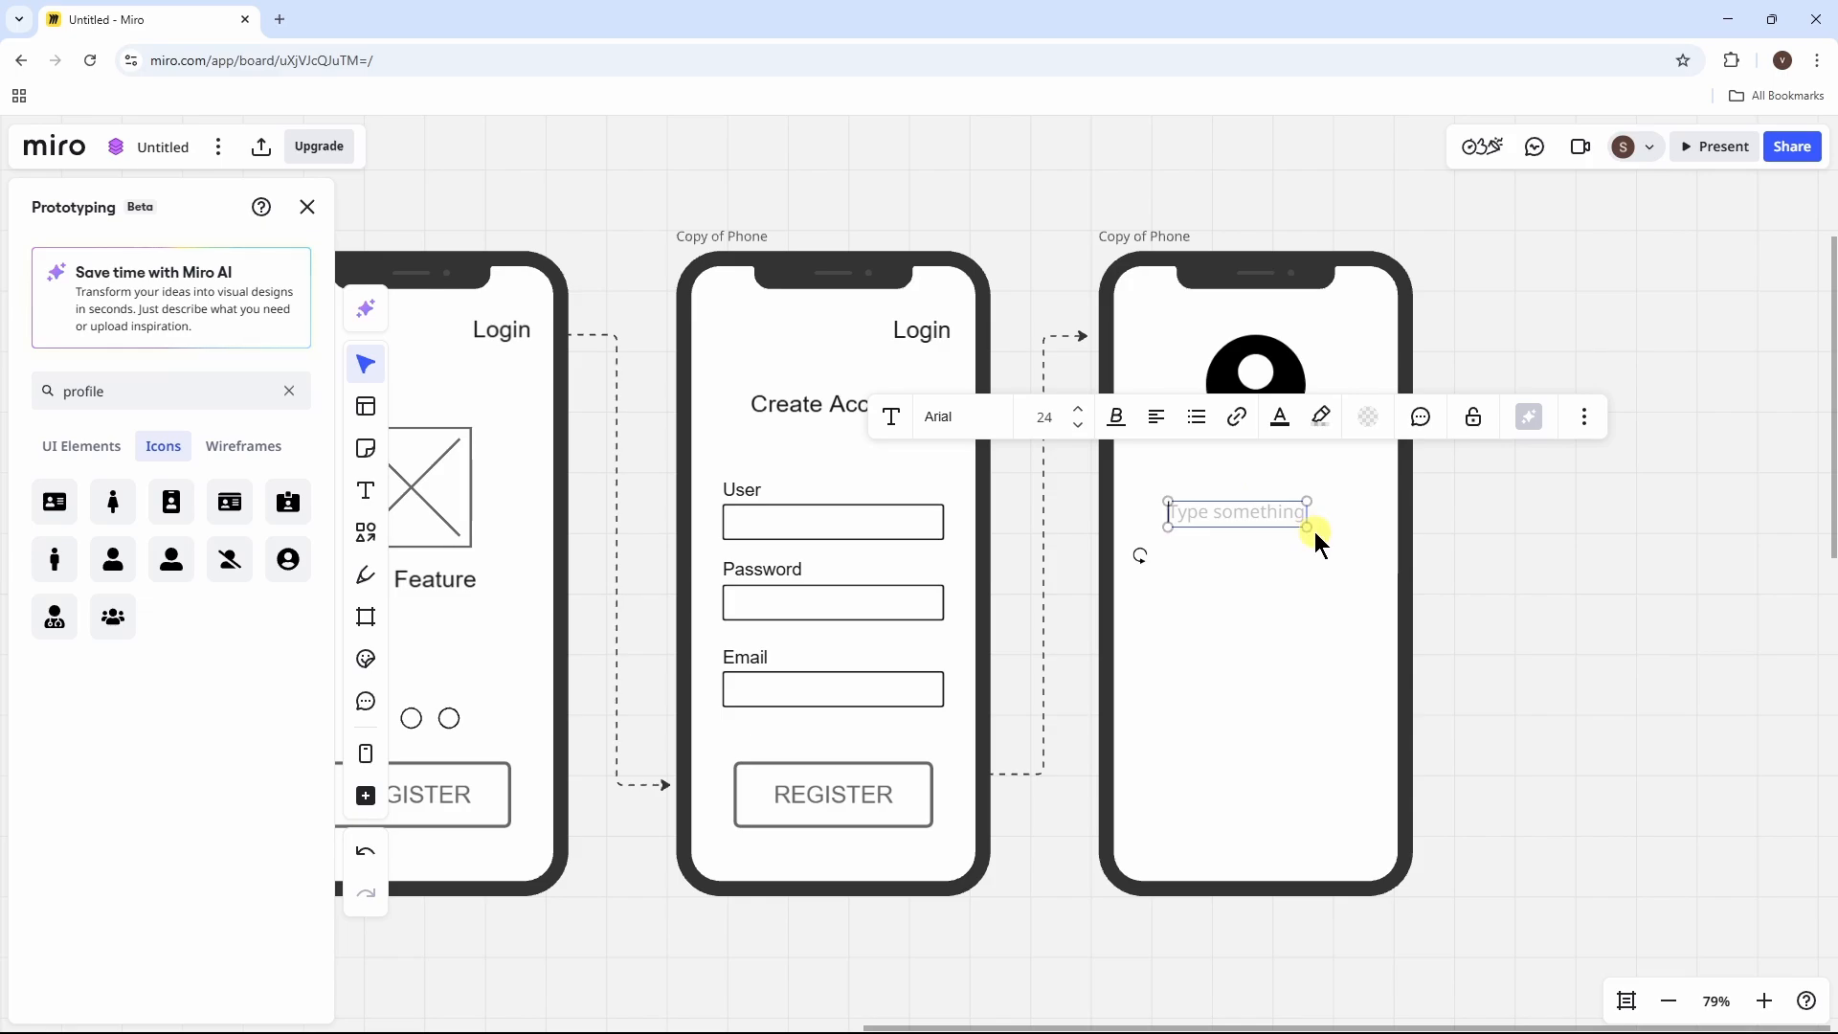
{"action": "type", "text": "W"}
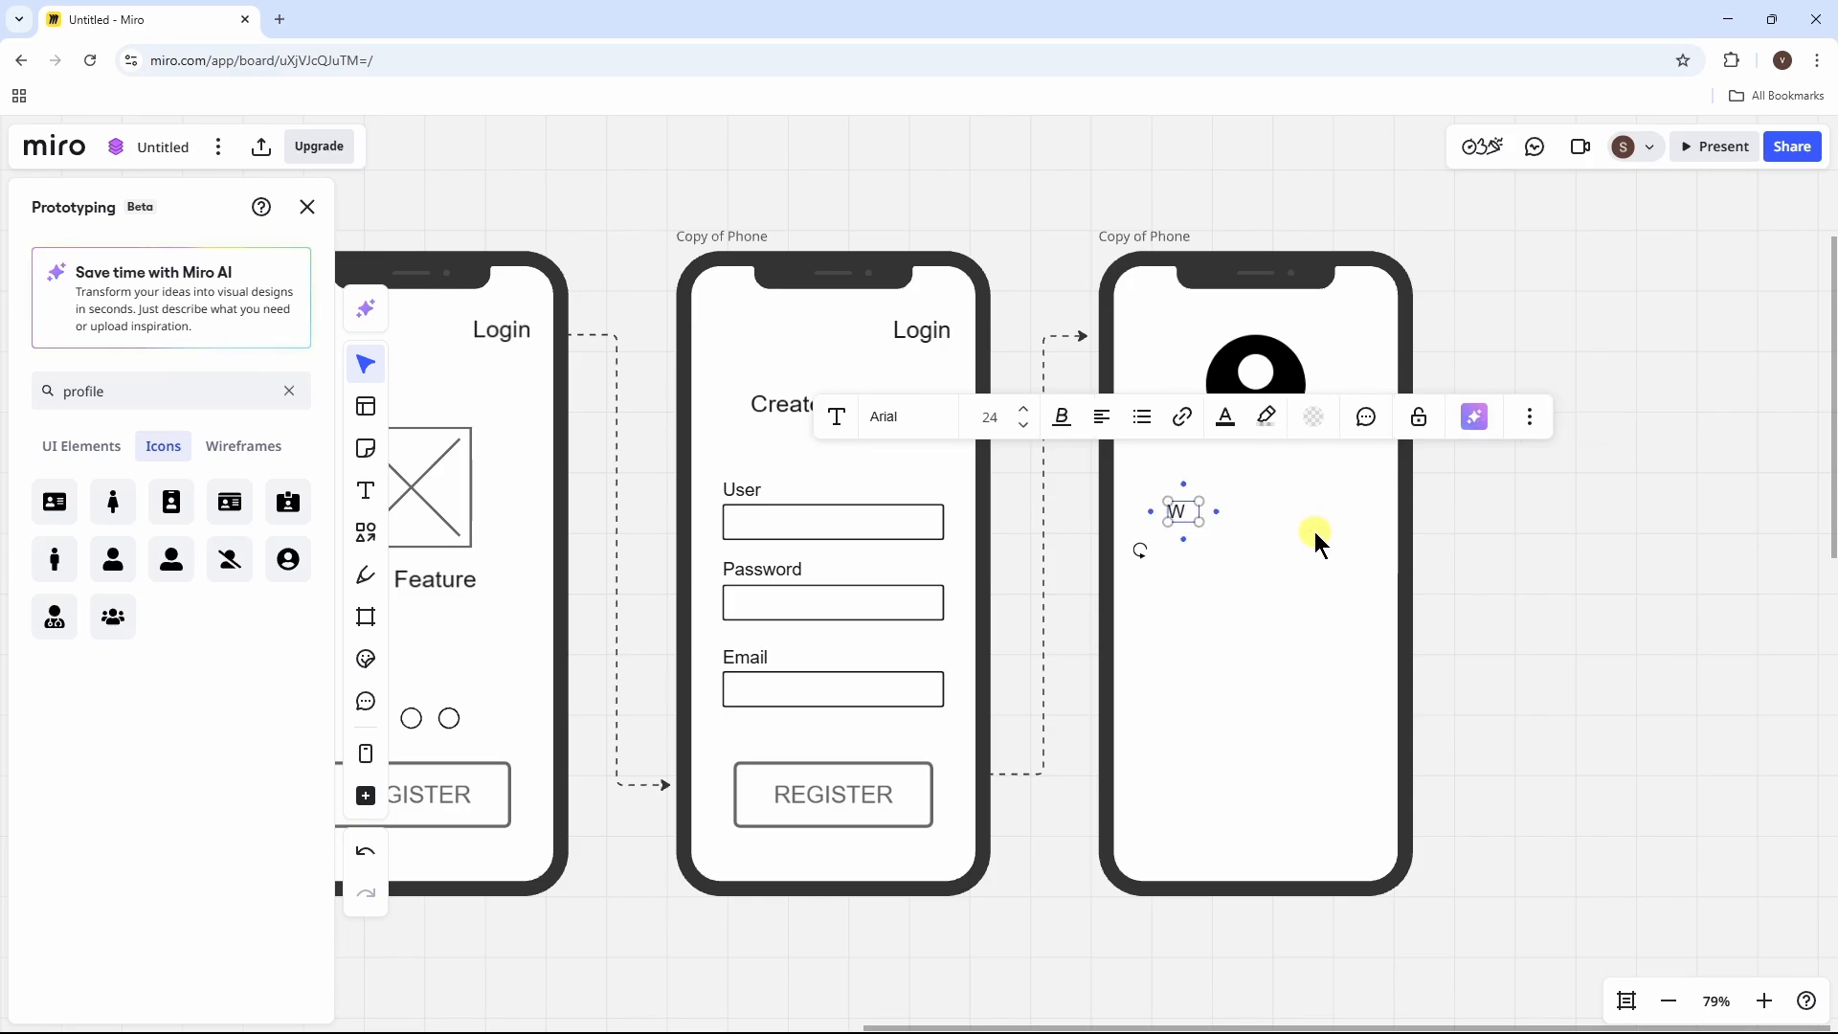
{"action": "type", "text": "elcome!!"}
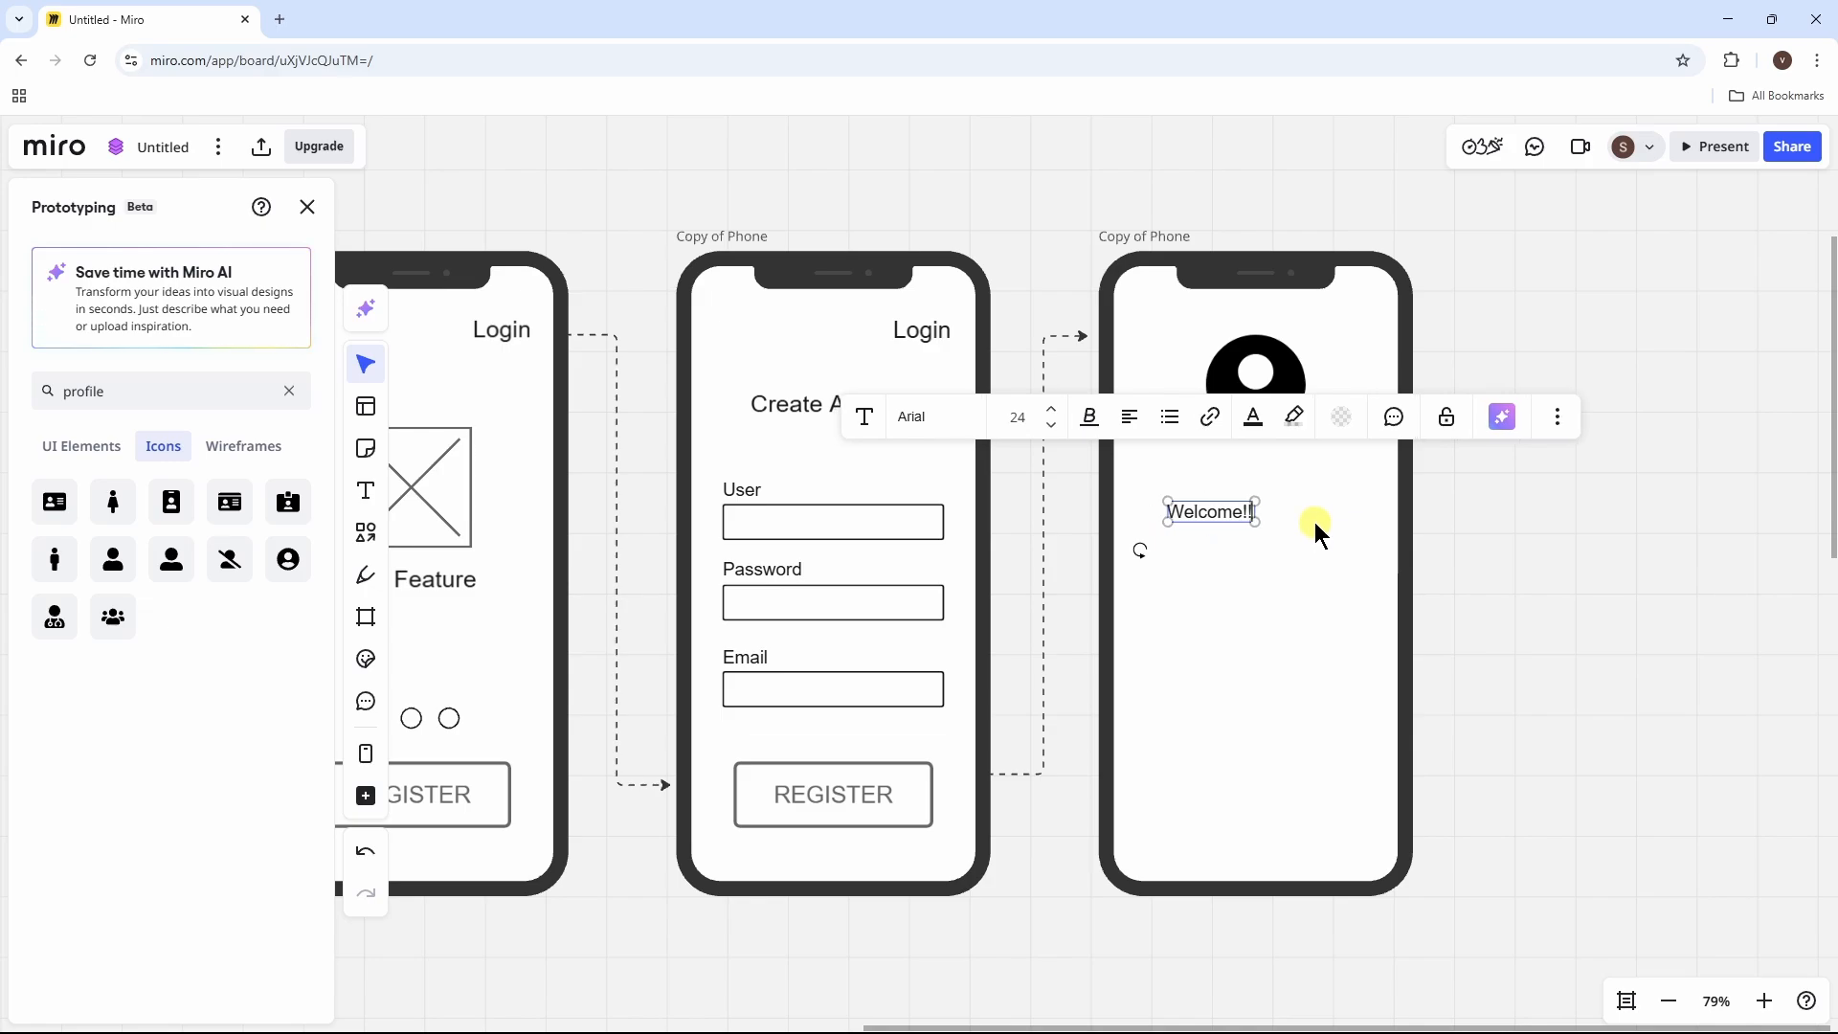
Step: Change the colour of the Welcome!! text to dark green
{"action": "triple_click", "coordinate": [1247, 510]}
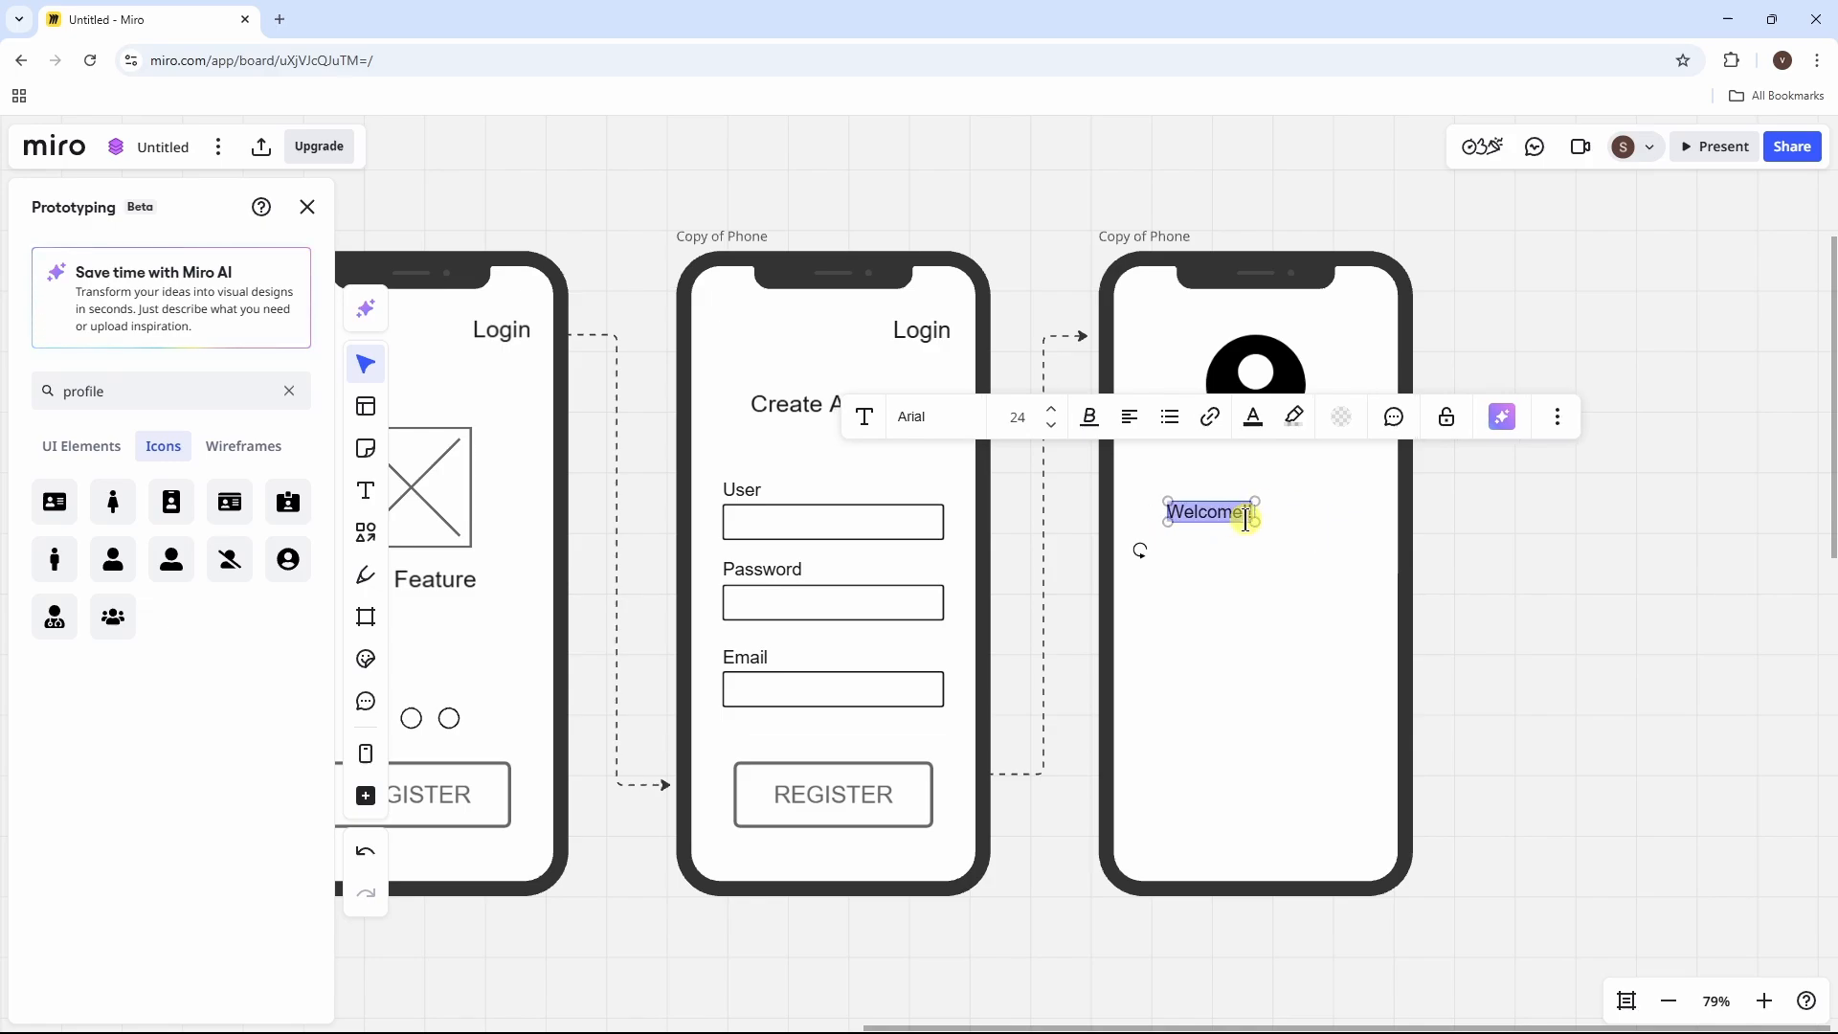
{"action": "left_click", "coordinate": [1254, 424]}
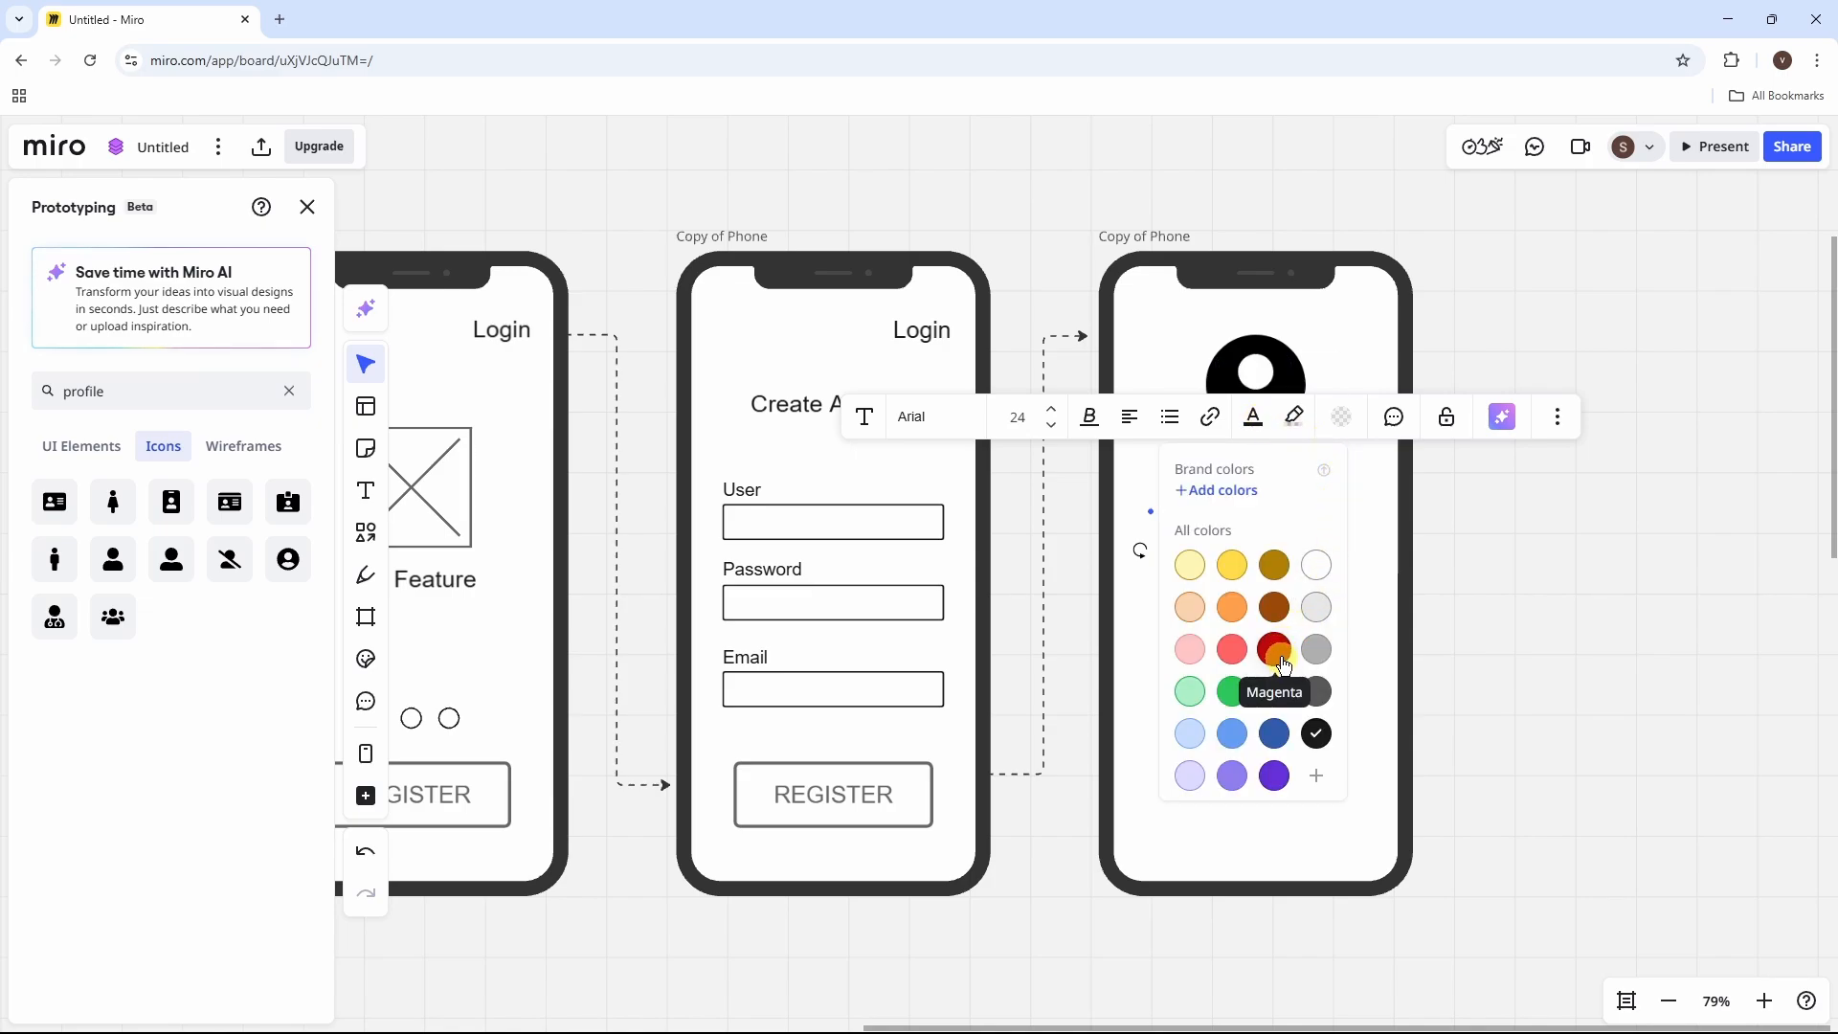
{"action": "left_click", "coordinate": [1274, 692]}
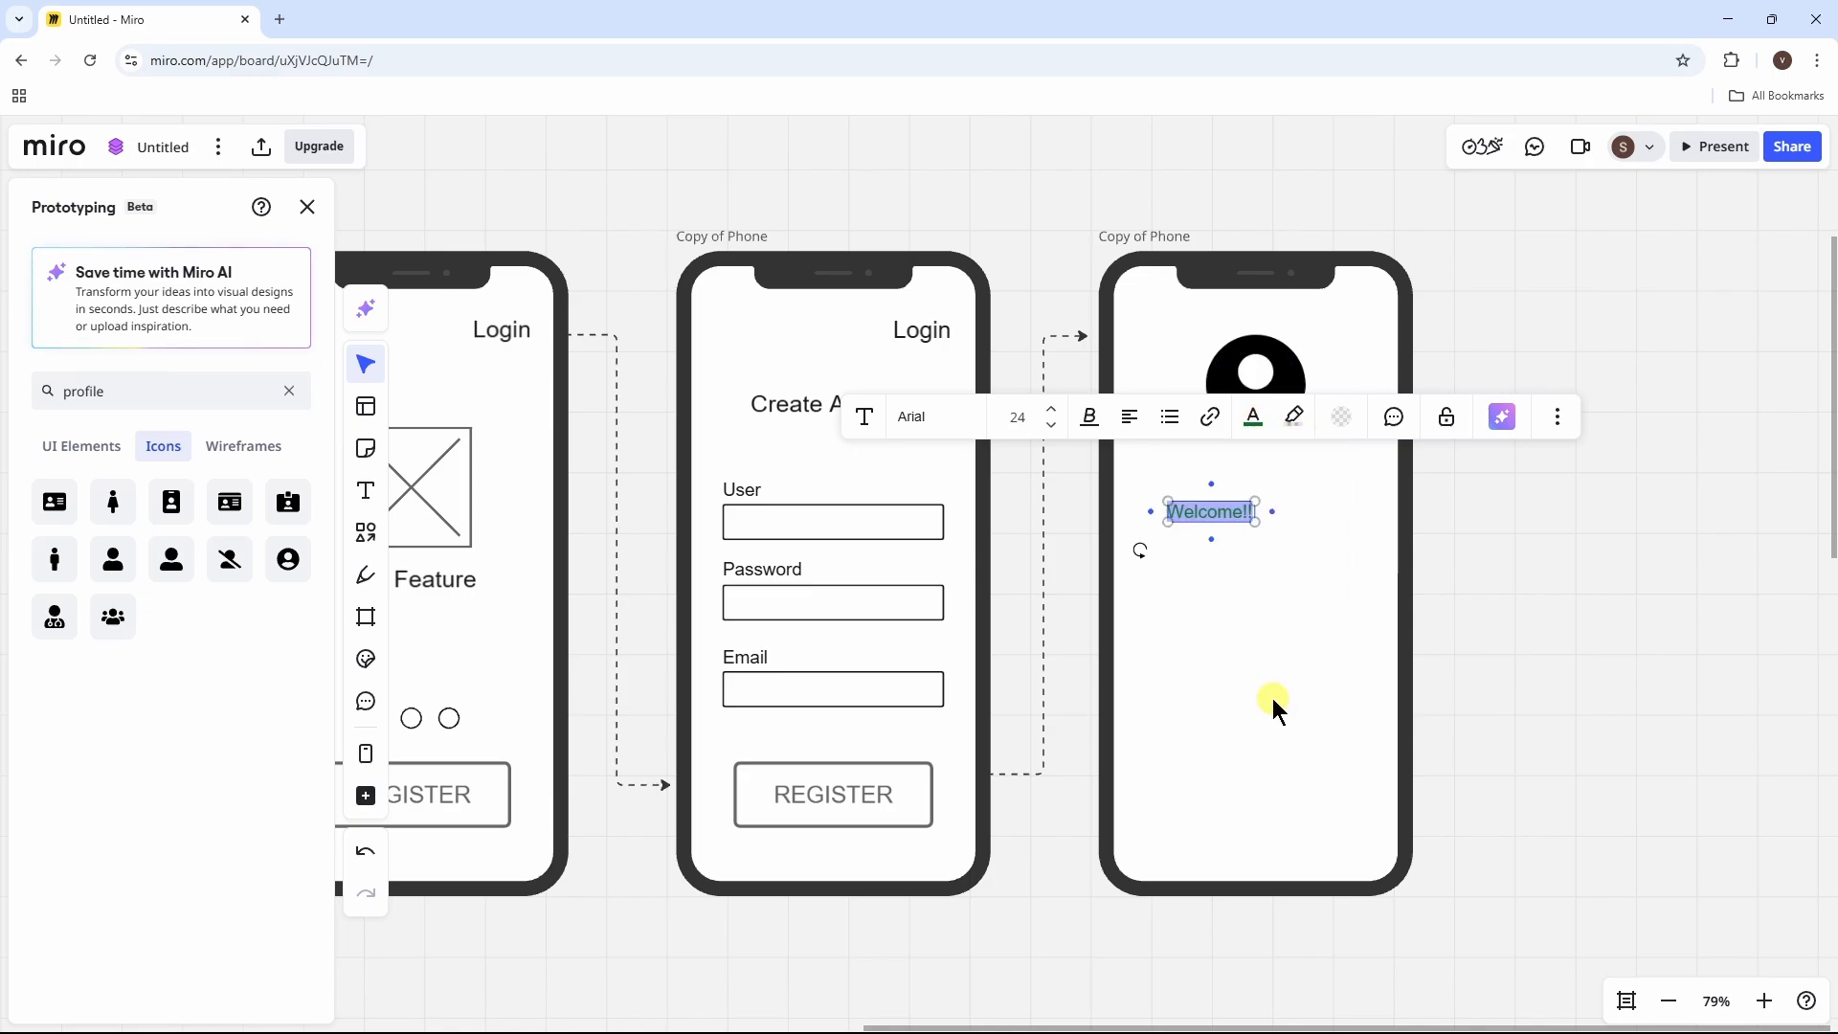
Step: Set the Welcome!! text on the third phone screen to the Bangers font at size 64
{"action": "left_click", "coordinate": [956, 417]}
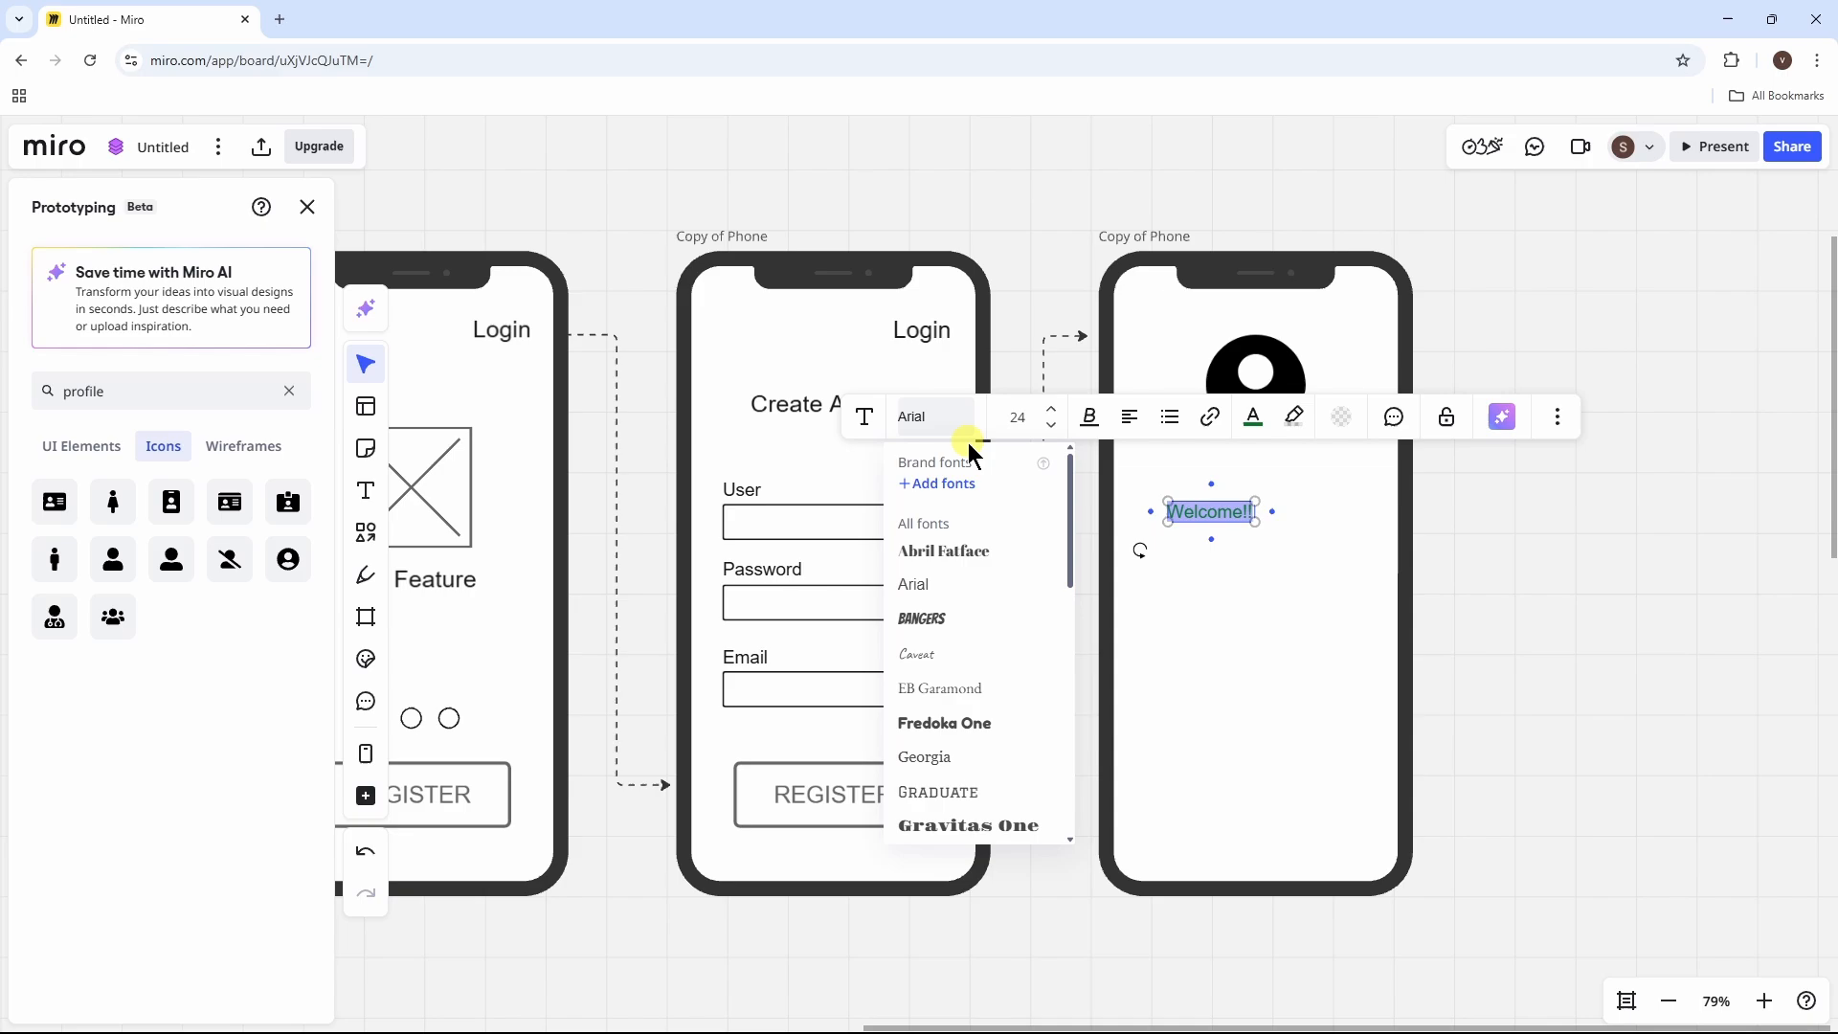
{"action": "left_click", "coordinate": [928, 621]}
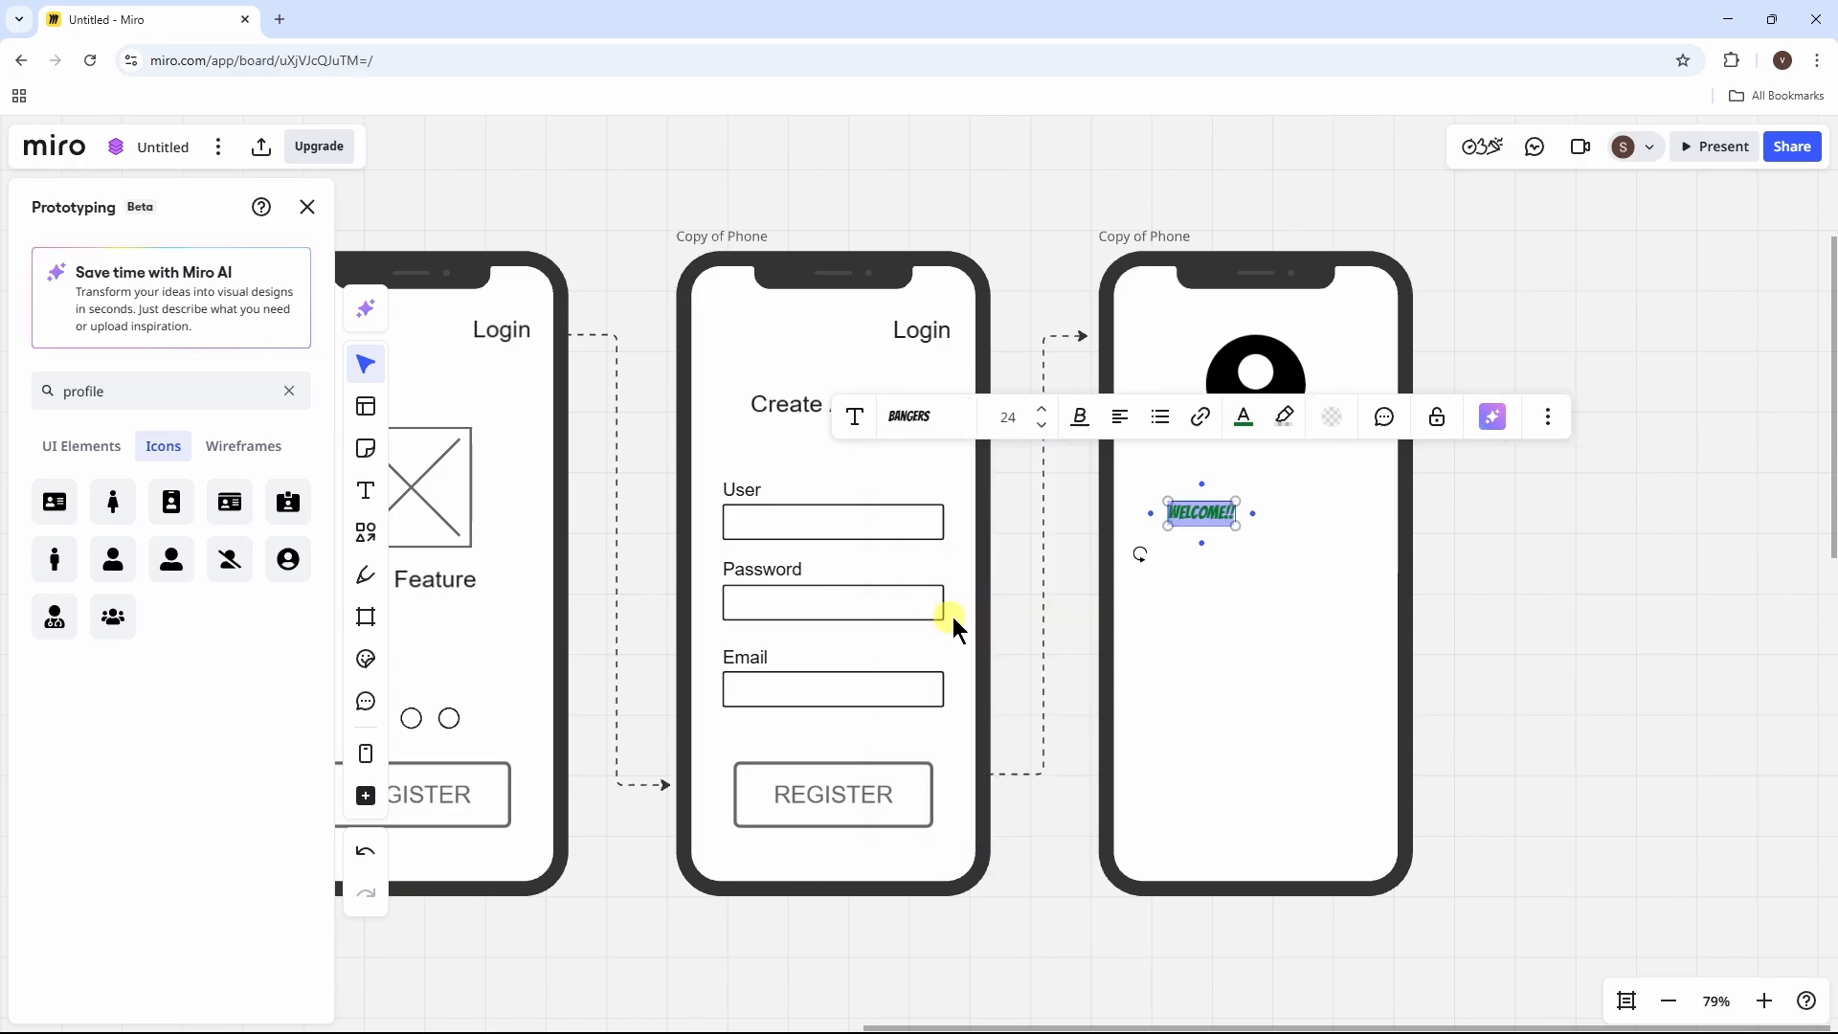
{"action": "left_click", "coordinate": [1043, 410]}
{"action": "left_click", "coordinate": [1043, 410]}
{"action": "left_click", "coordinate": [1043, 410]}
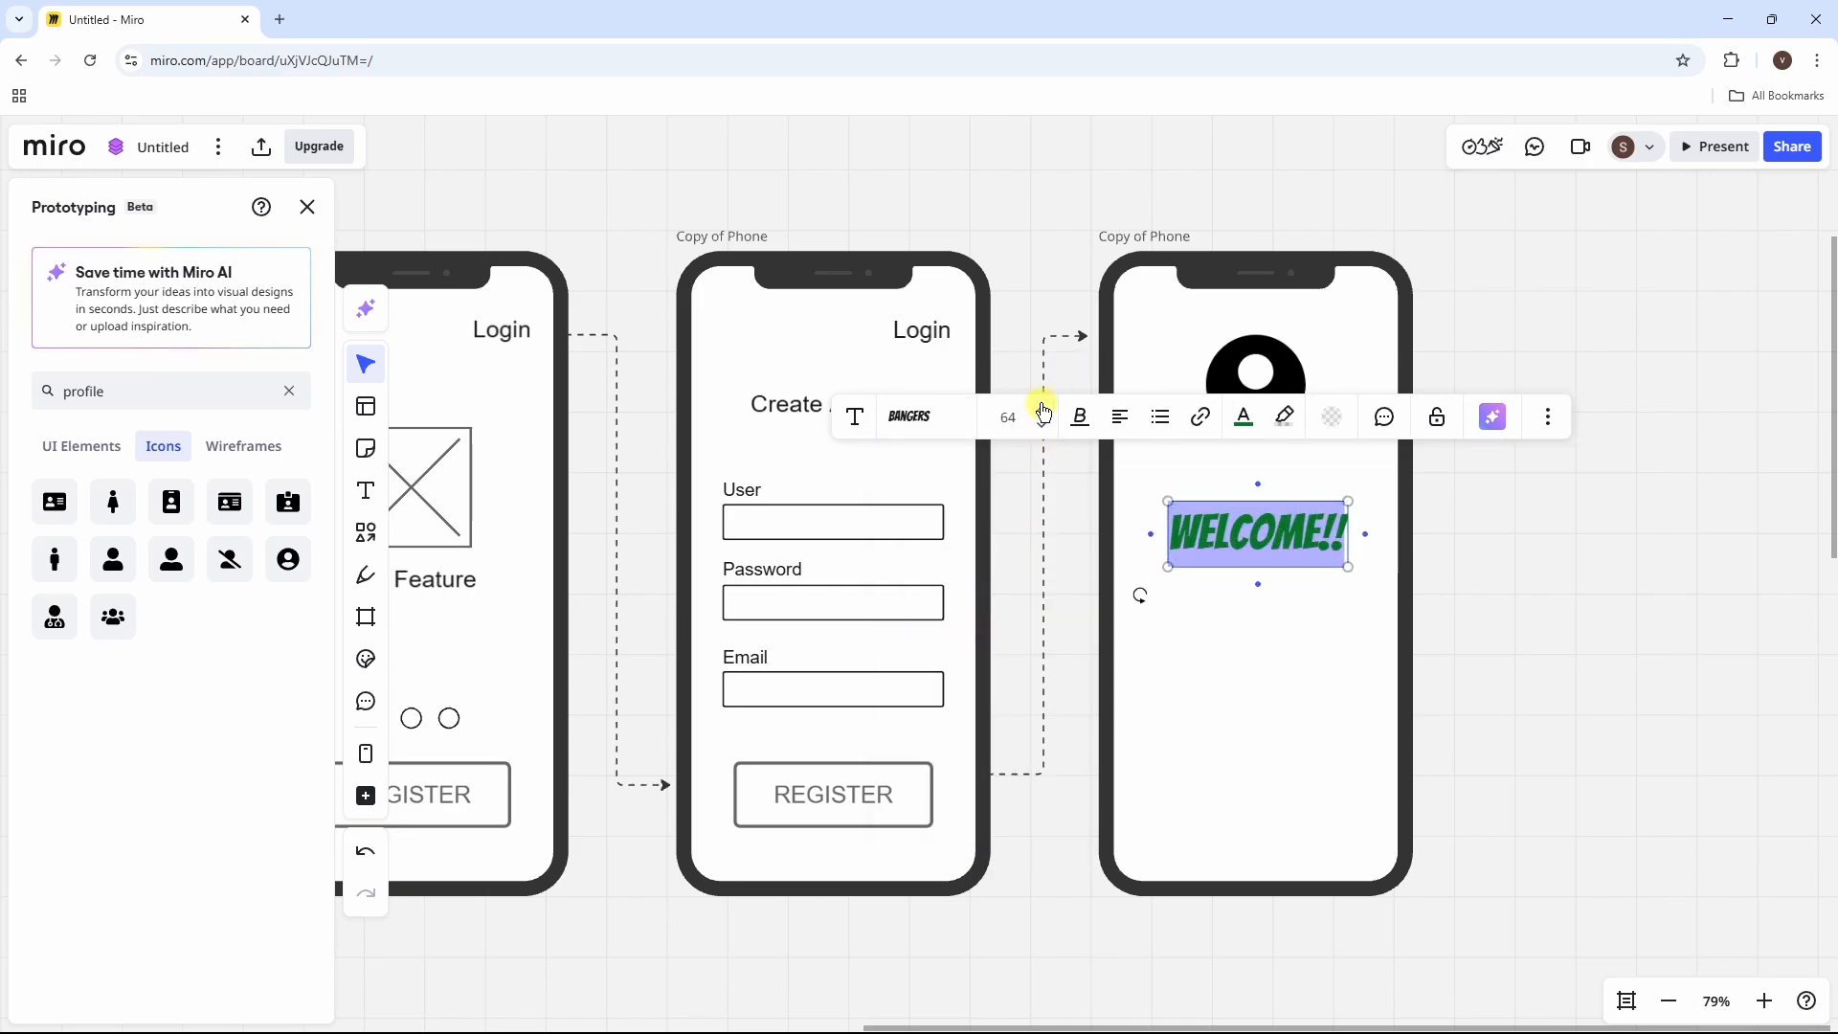
Step: Centre-align the WELCOME!! text and move it up to sit just below the profile icon
{"action": "left_click", "coordinate": [1120, 419]}
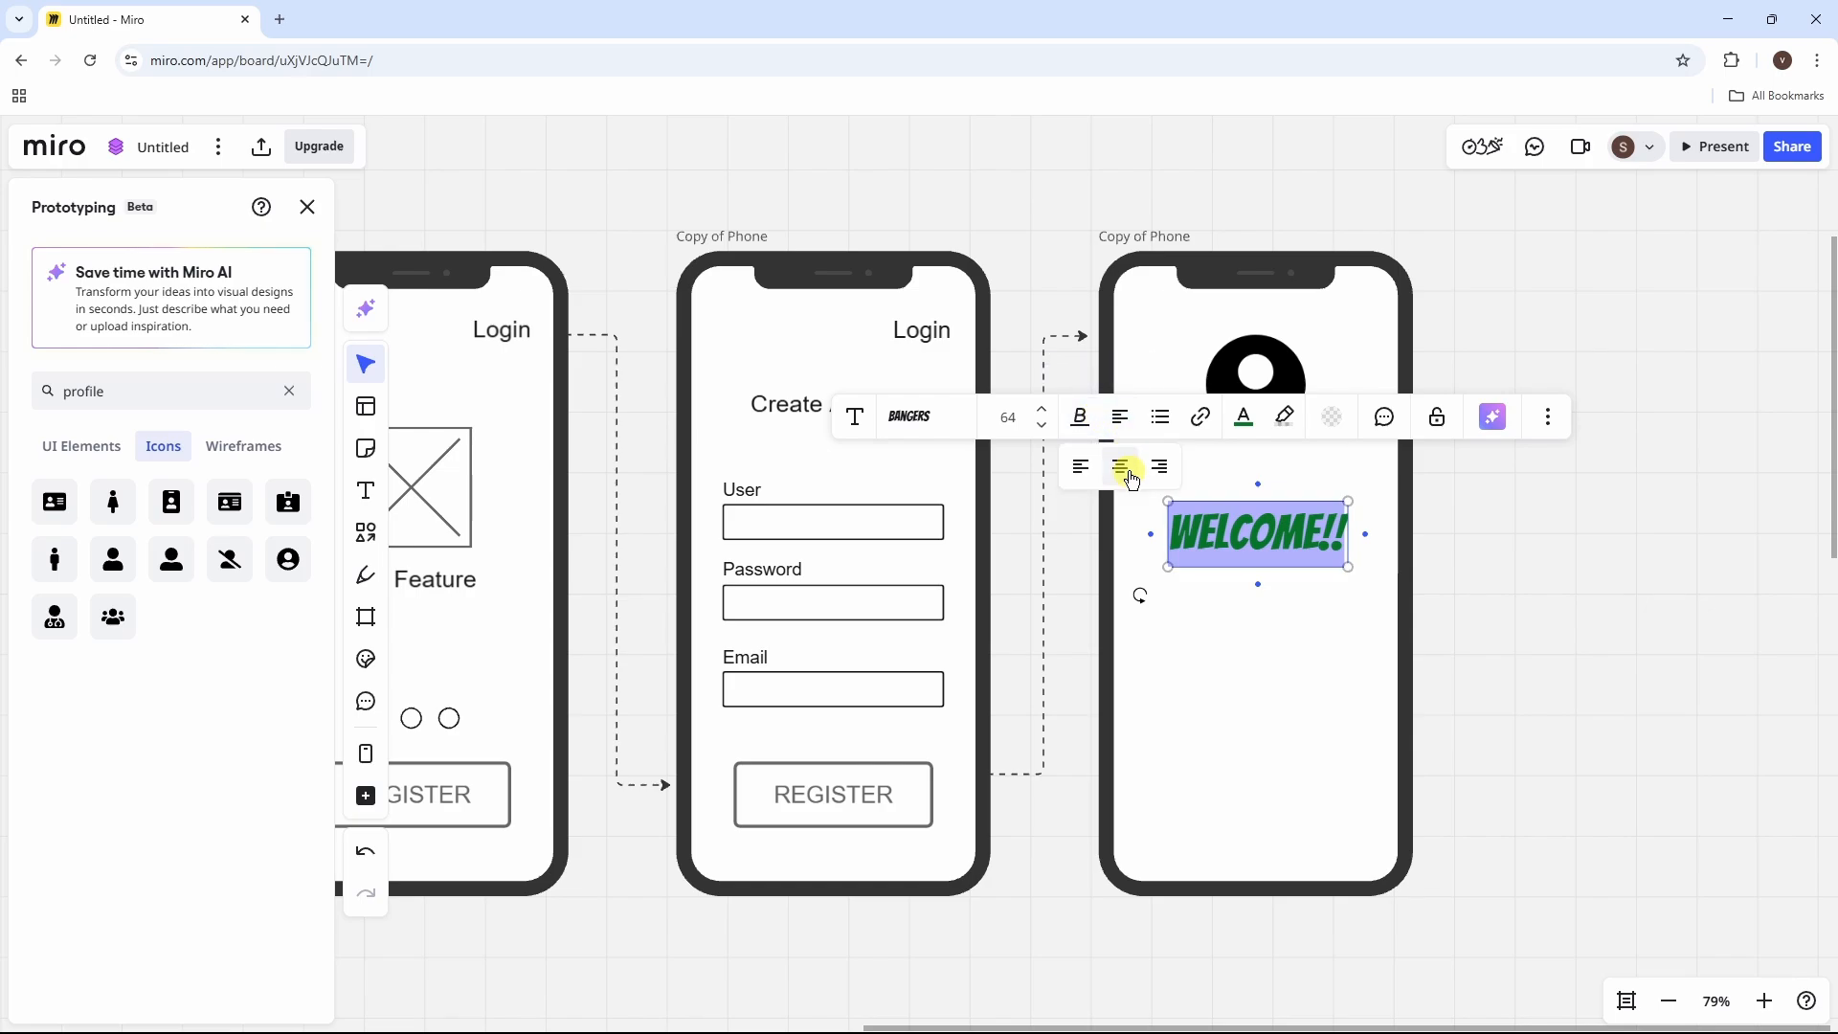
{"action": "left_click", "coordinate": [1081, 466]}
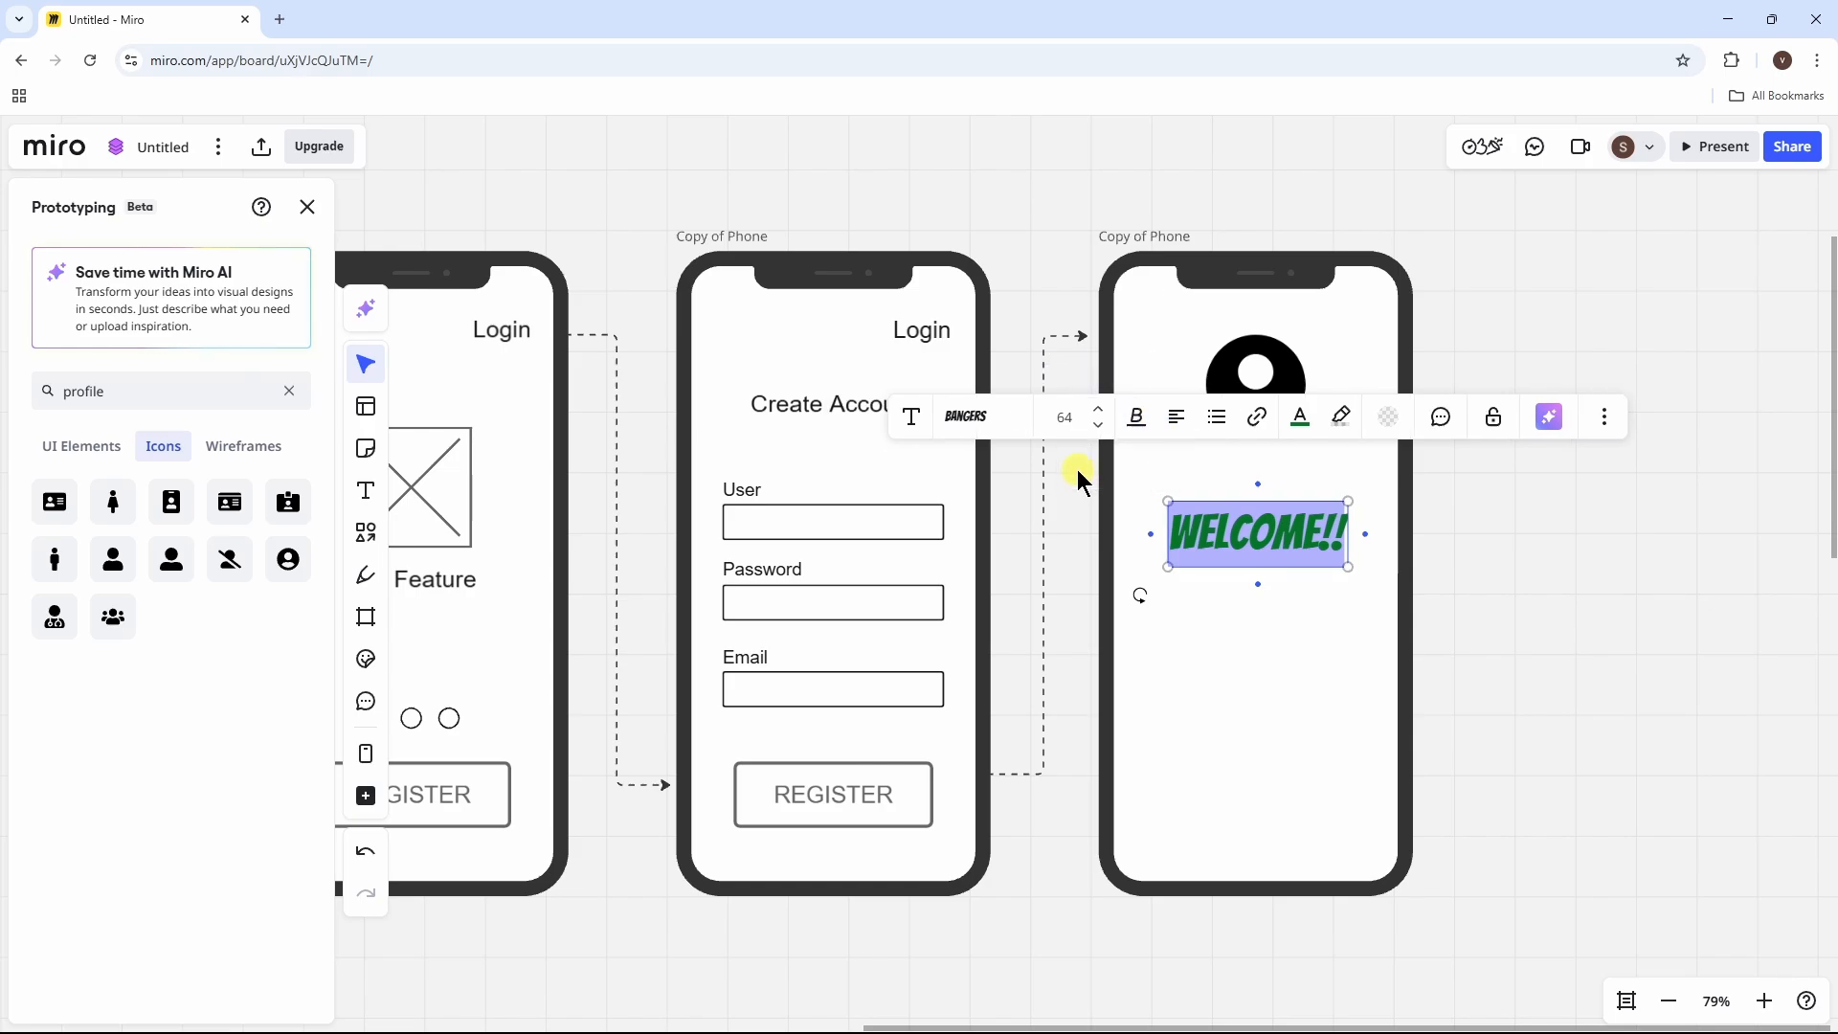
{"action": "left_click", "coordinate": [1177, 417]}
{"action": "left_click", "coordinate": [1180, 467]}
{"action": "left_click_drag", "start_coordinate": [1292, 534], "coordinate": [1289, 491]}
{"action": "left_click", "coordinate": [1575, 624]}
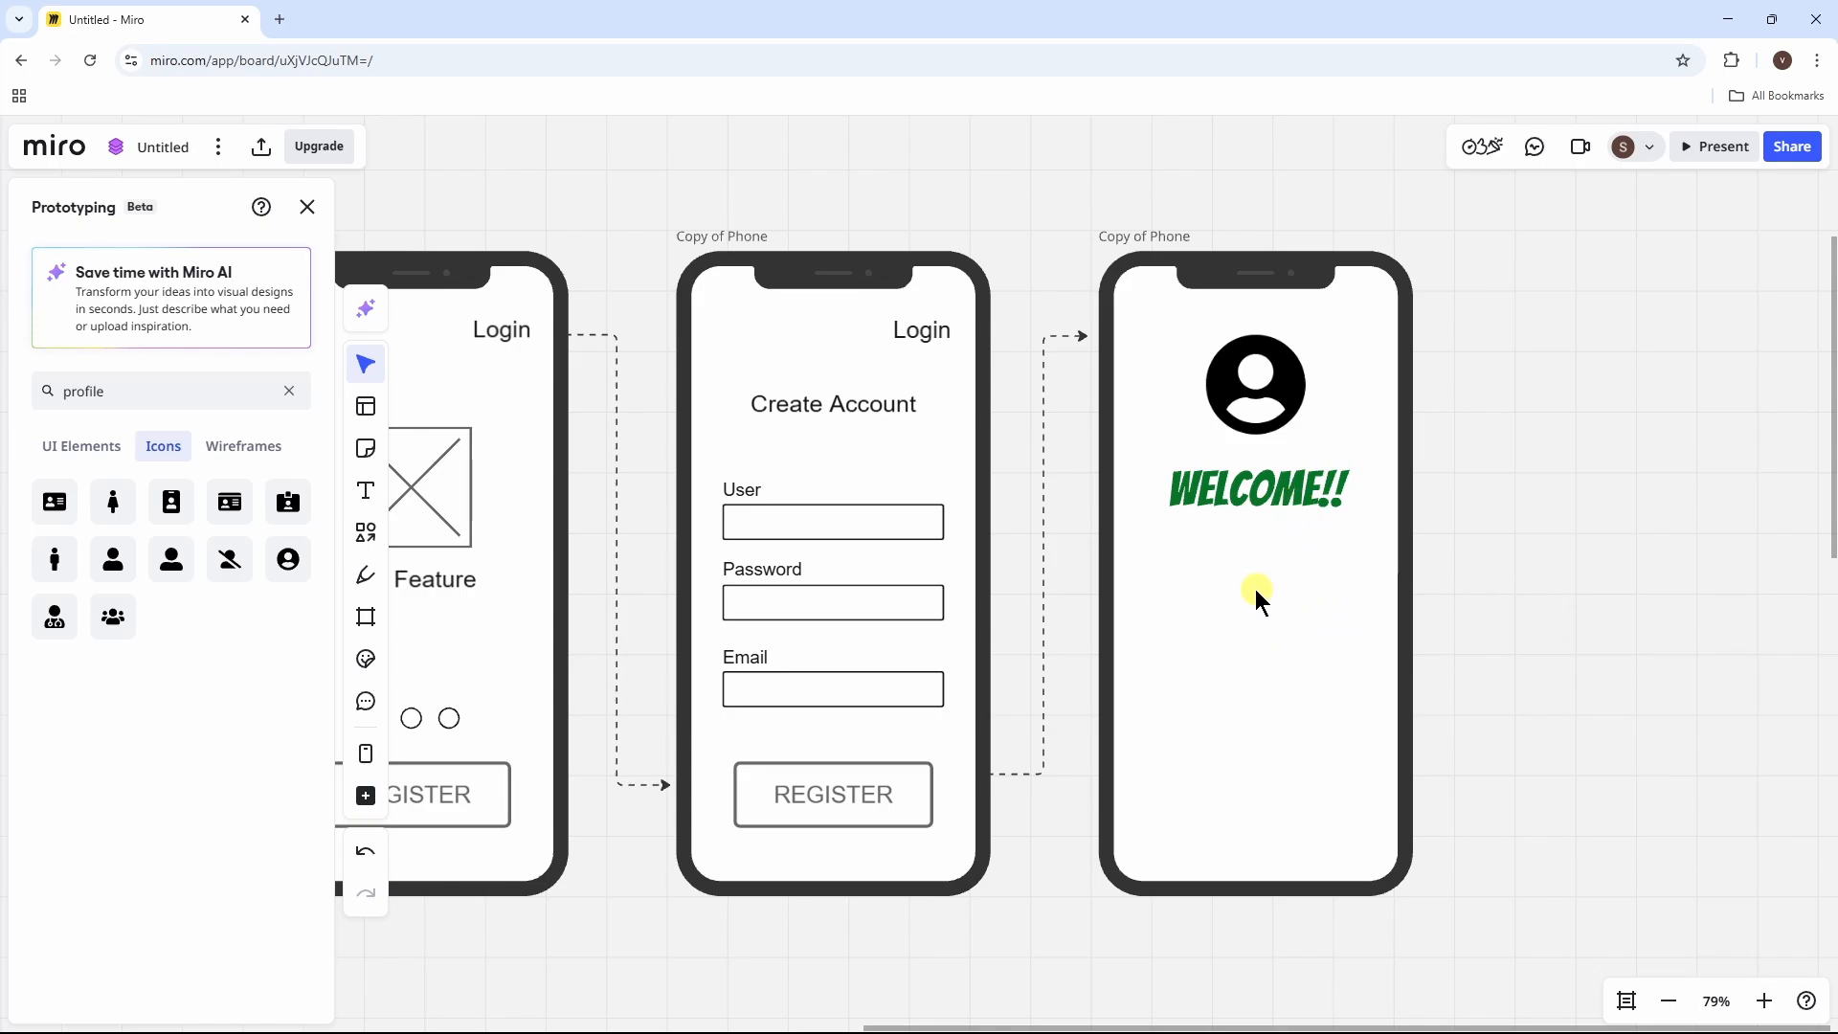
Step: Add a Search wireframe field below WELCOME!! on the third phone screen and change its text to EXPLORE
{"action": "left_click", "coordinate": [287, 448]}
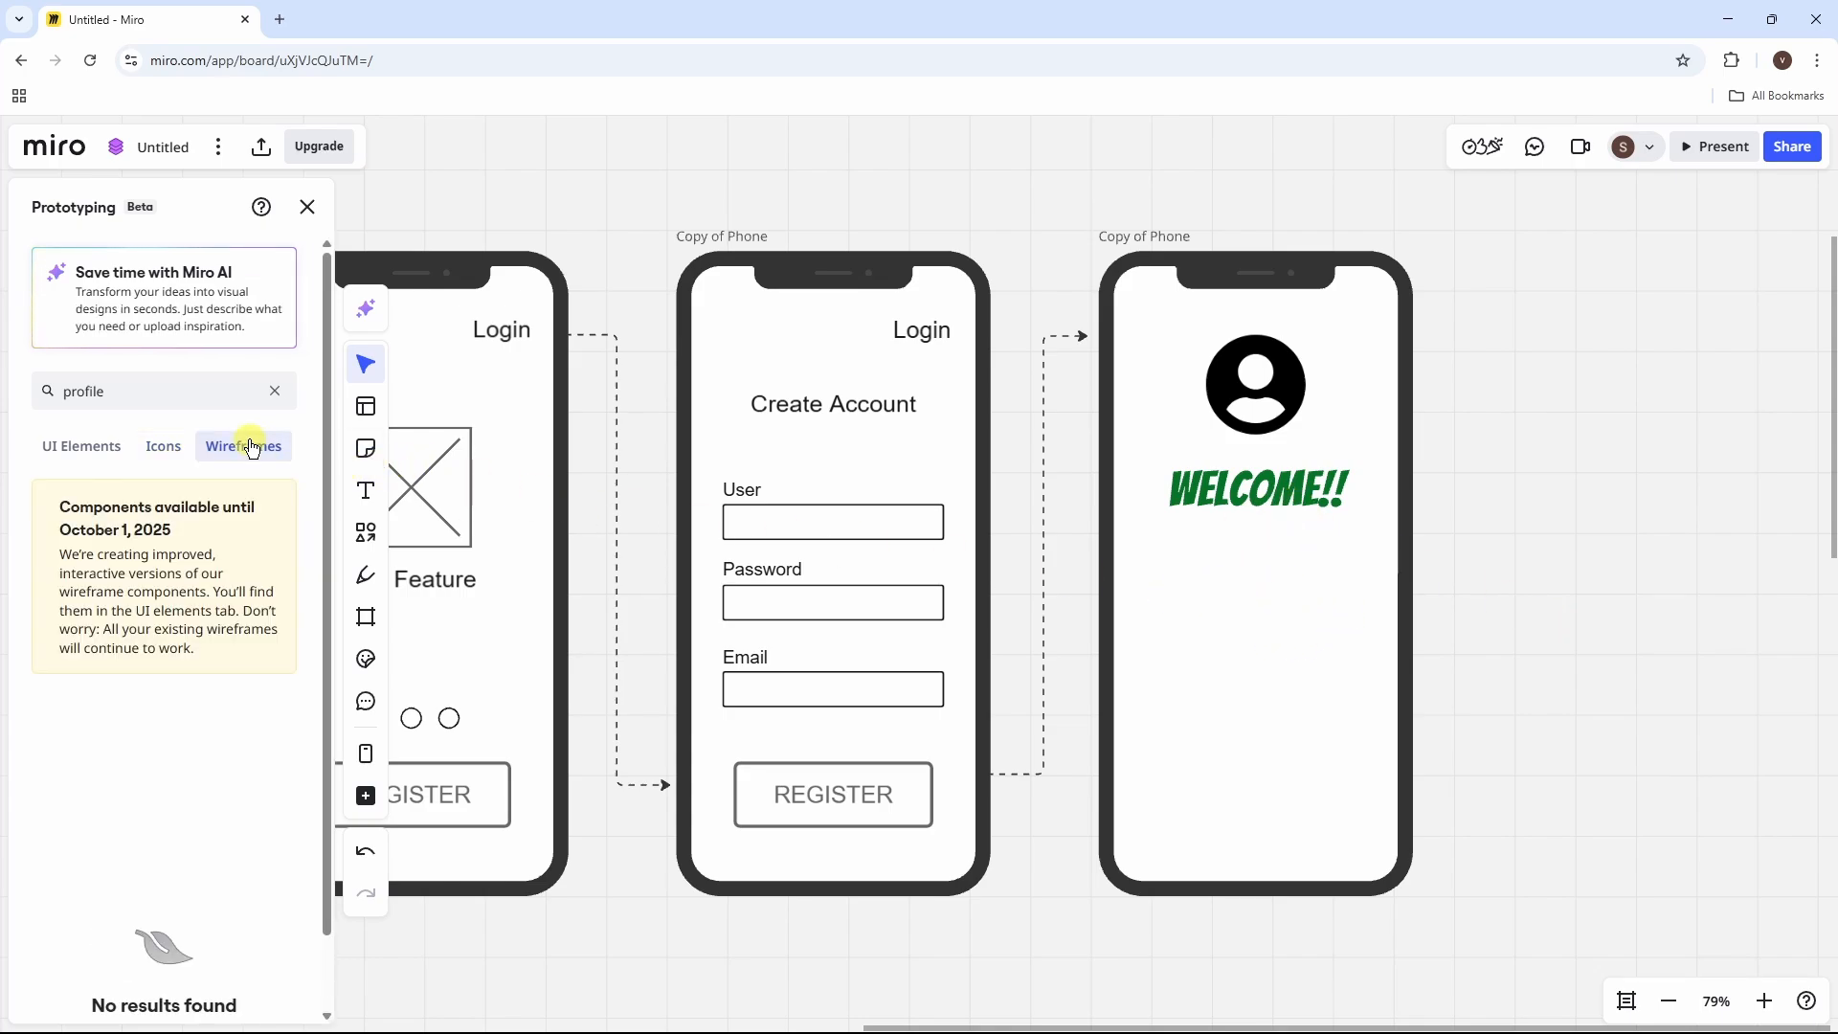
{"action": "left_click", "coordinate": [288, 390]}
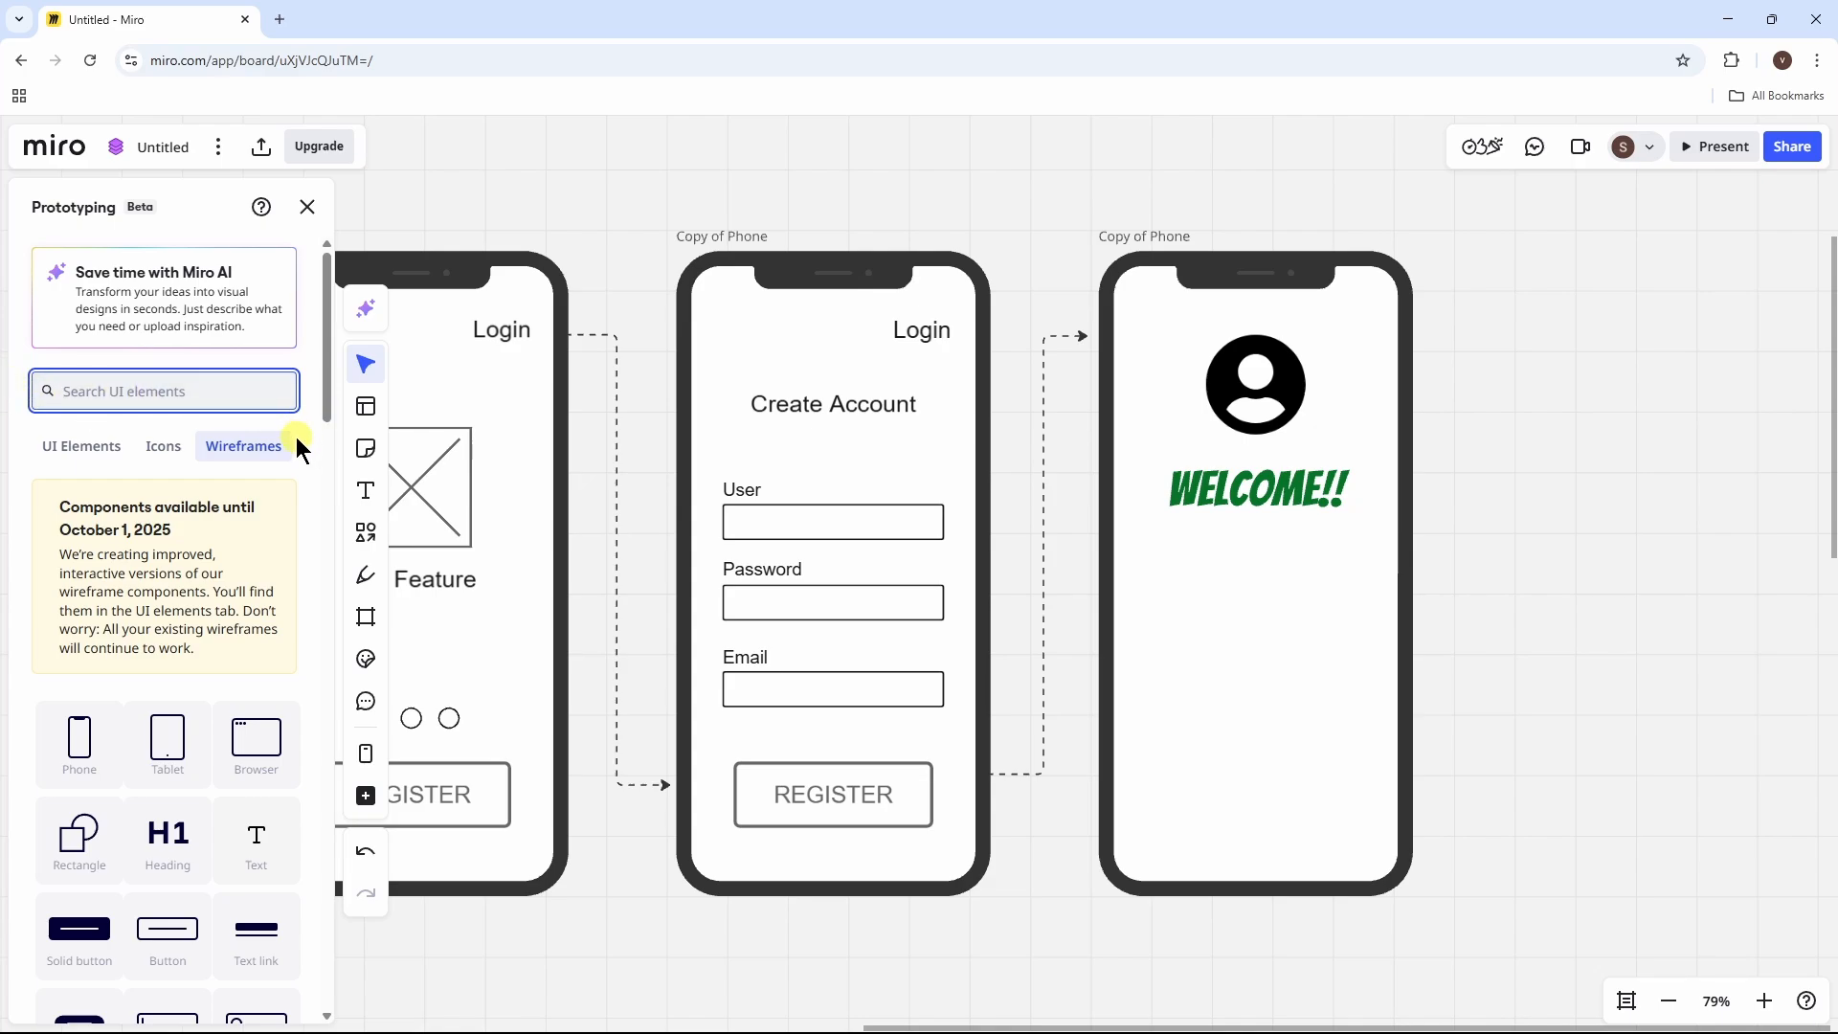
{"action": "left_click_drag", "start_coordinate": [325, 410], "coordinate": [330, 543]}
{"action": "mouse_move", "coordinate": [326, 474]}
{"action": "left_mouse_down"}
{"action": "mouse_move", "coordinate": [326, 396]}
{"action": "mouse_move", "coordinate": [323, 506]}
{"action": "left_mouse_up"}
{"action": "scroll", "coordinate": [322, 506], "scroll_direction": "down", "scroll_amount": 1}
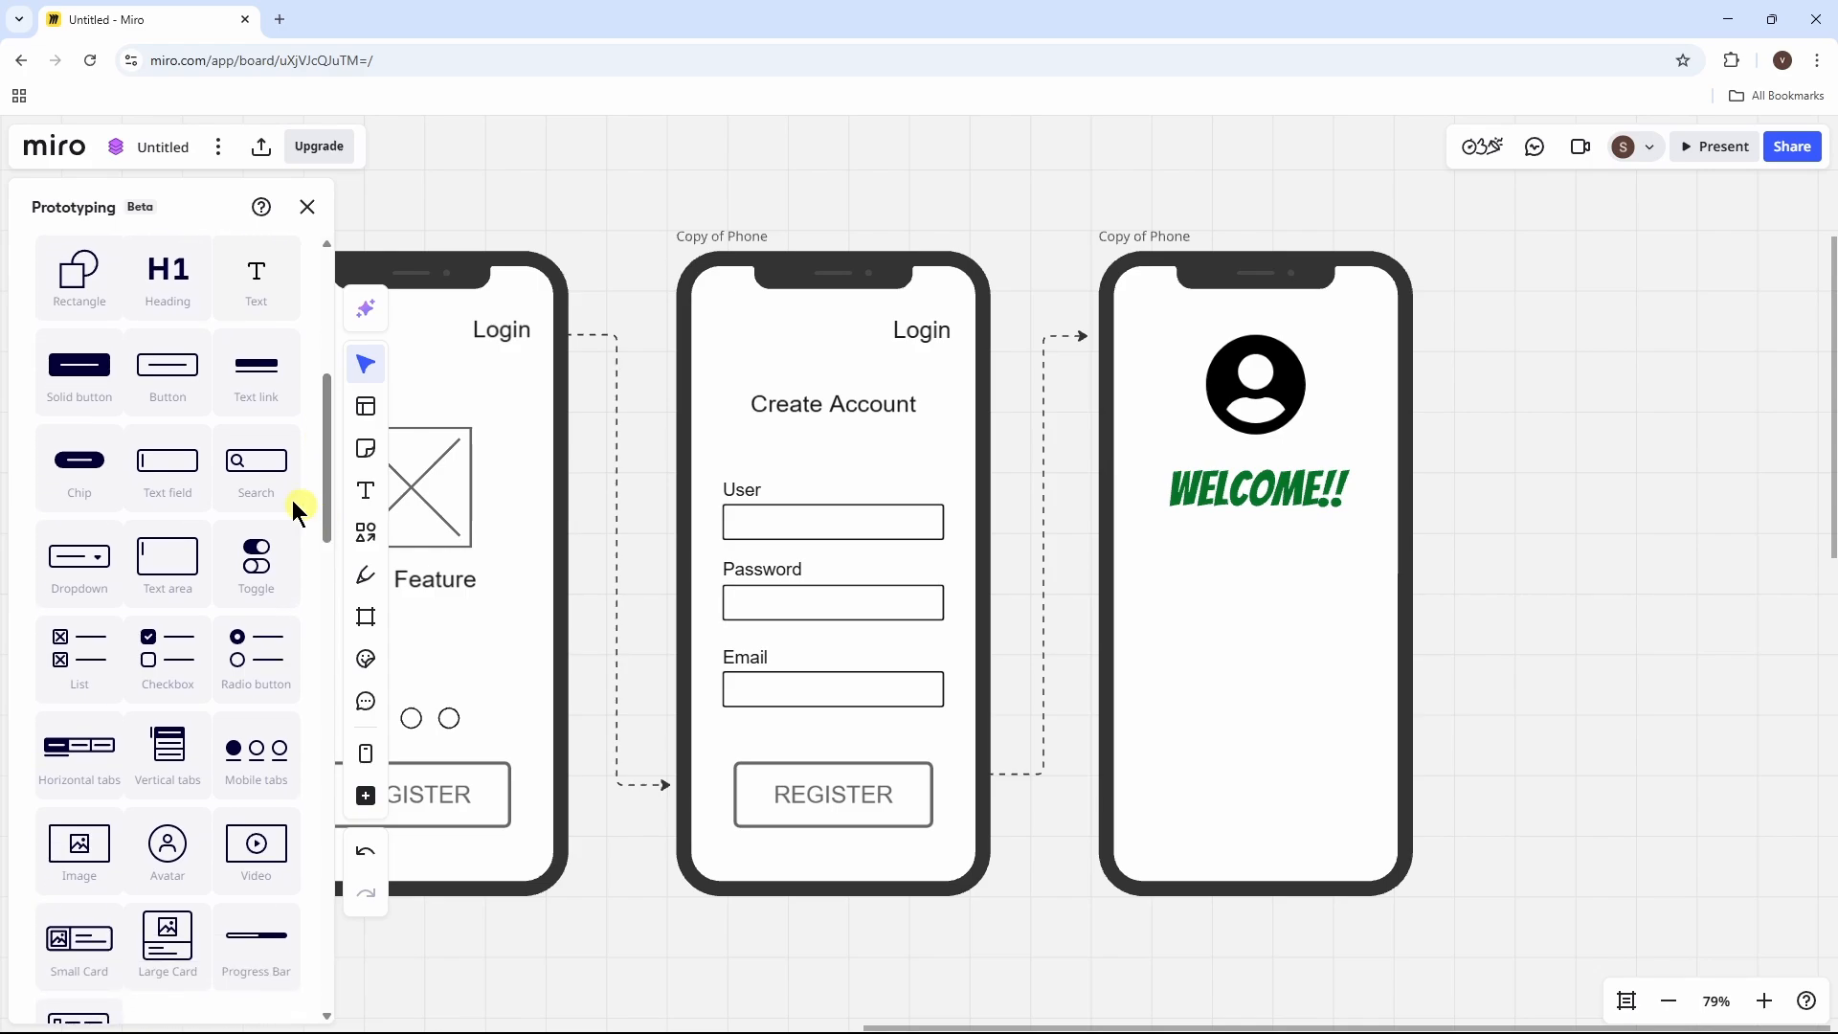
{"action": "left_click", "coordinate": [256, 476]}
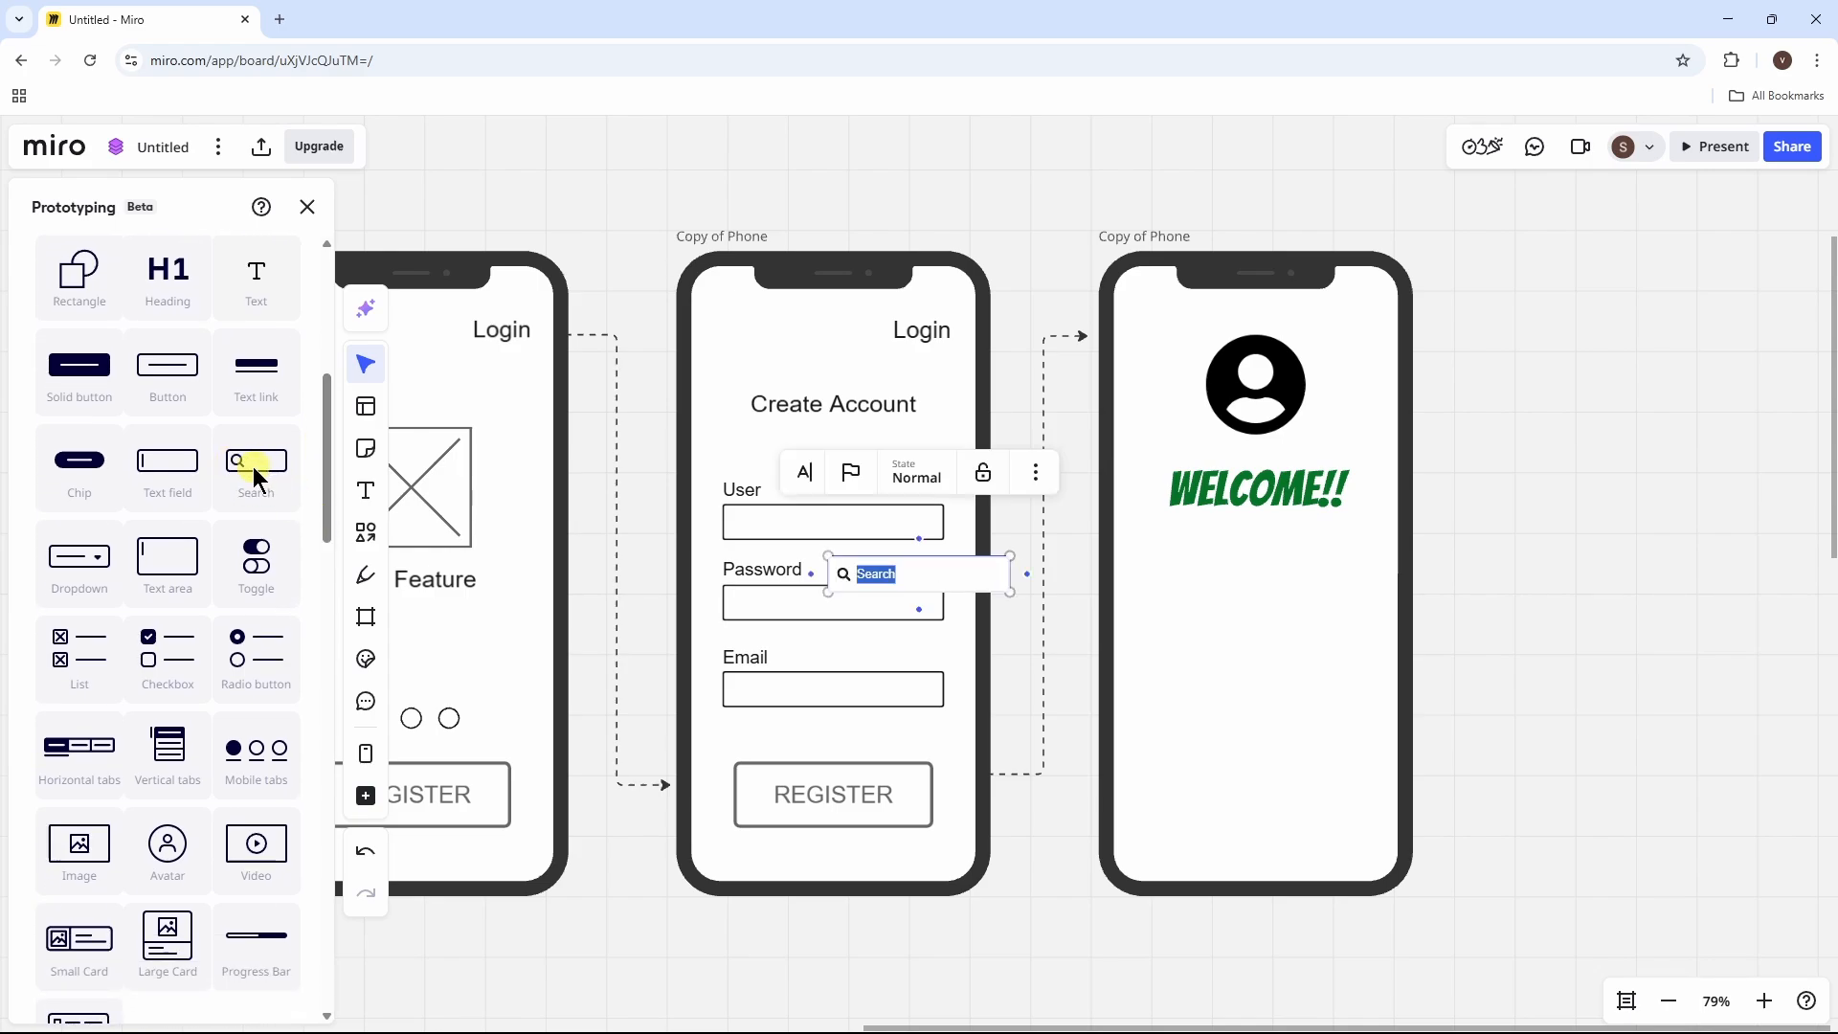
{"action": "key", "text": "BackSpace"}
{"action": "left_click", "coordinate": [1422, 612]}
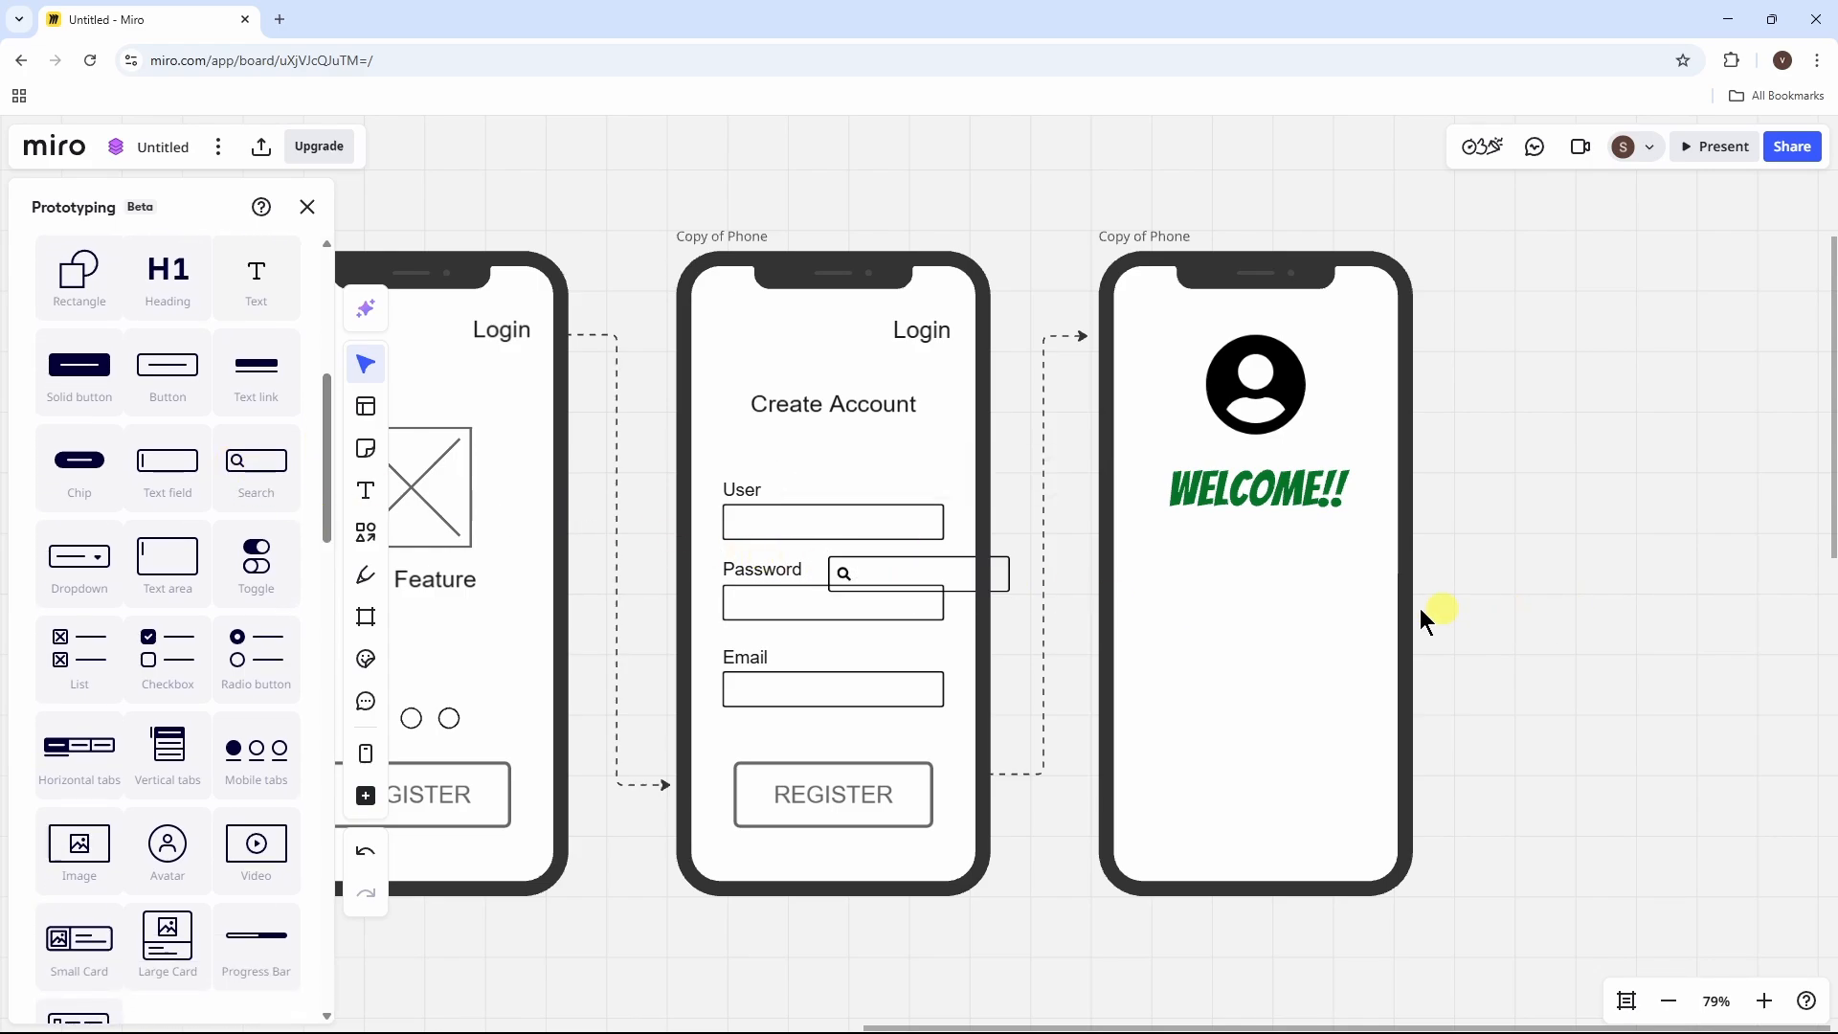
{"action": "left_click", "coordinate": [940, 569]}
{"action": "left_click_drag", "start_coordinate": [936, 574], "coordinate": [1273, 567]}
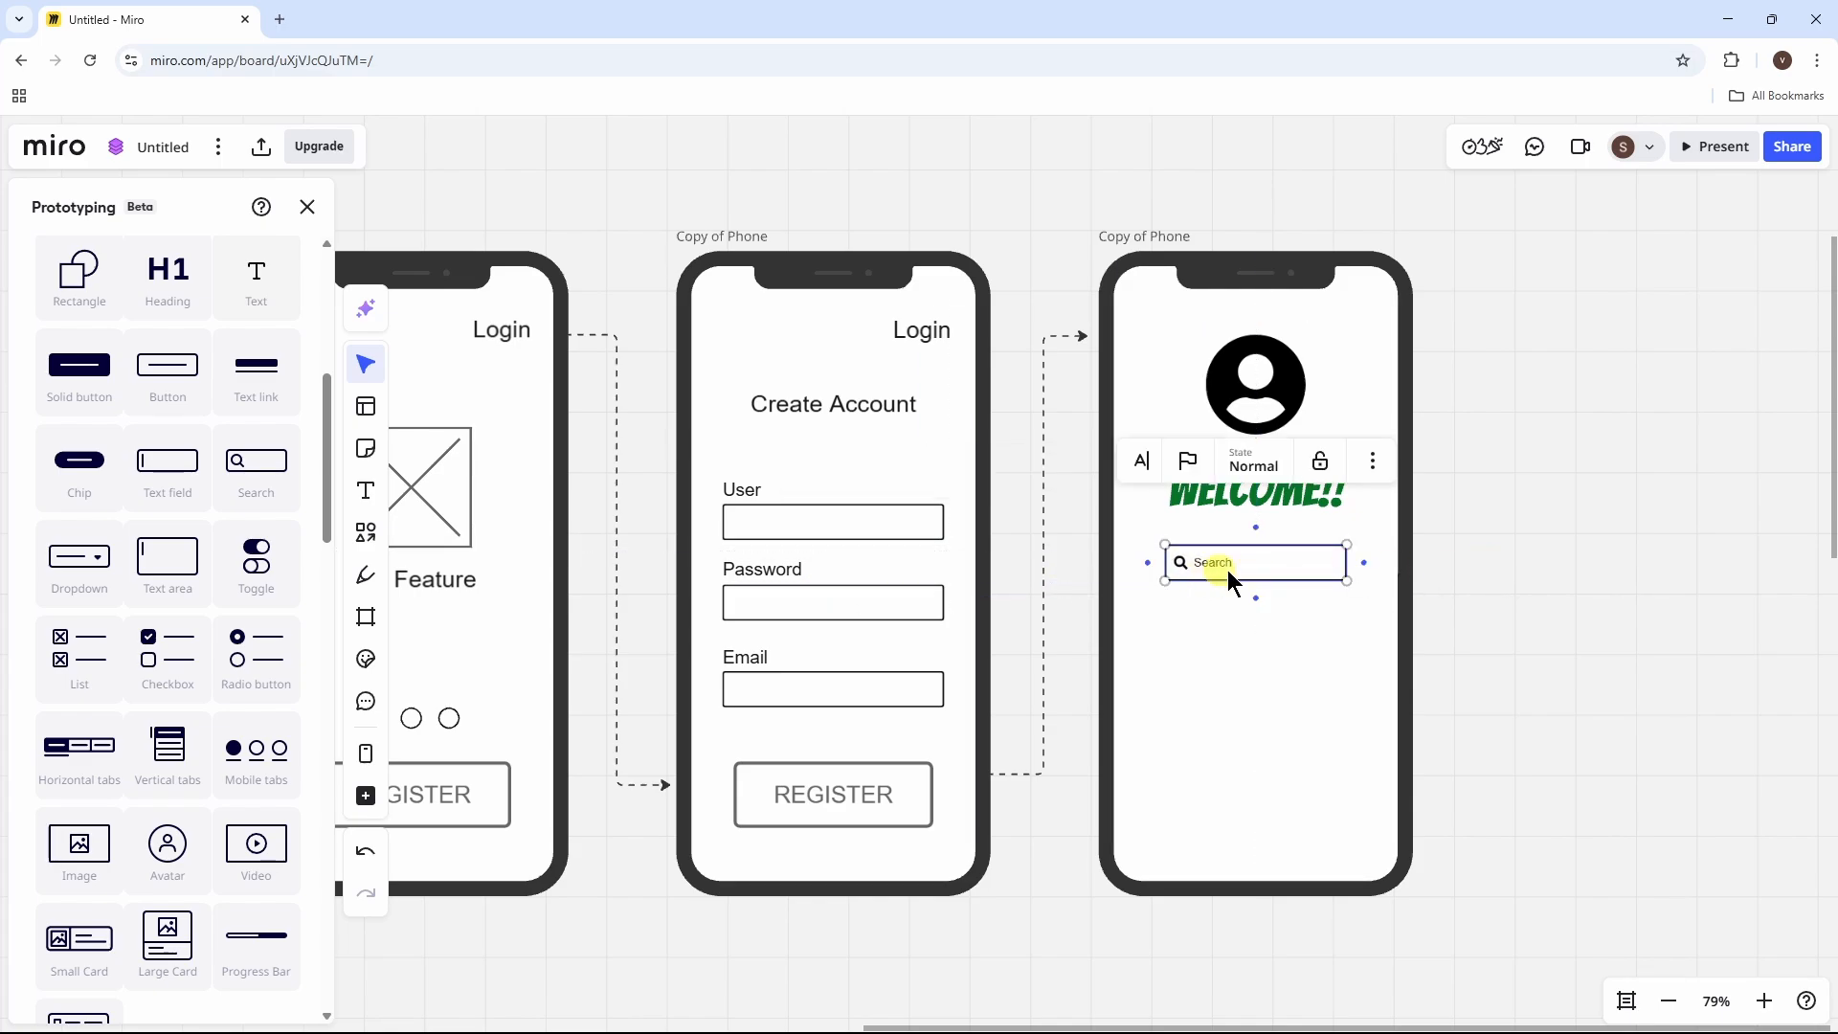
{"action": "double_click", "coordinate": [1233, 562]}
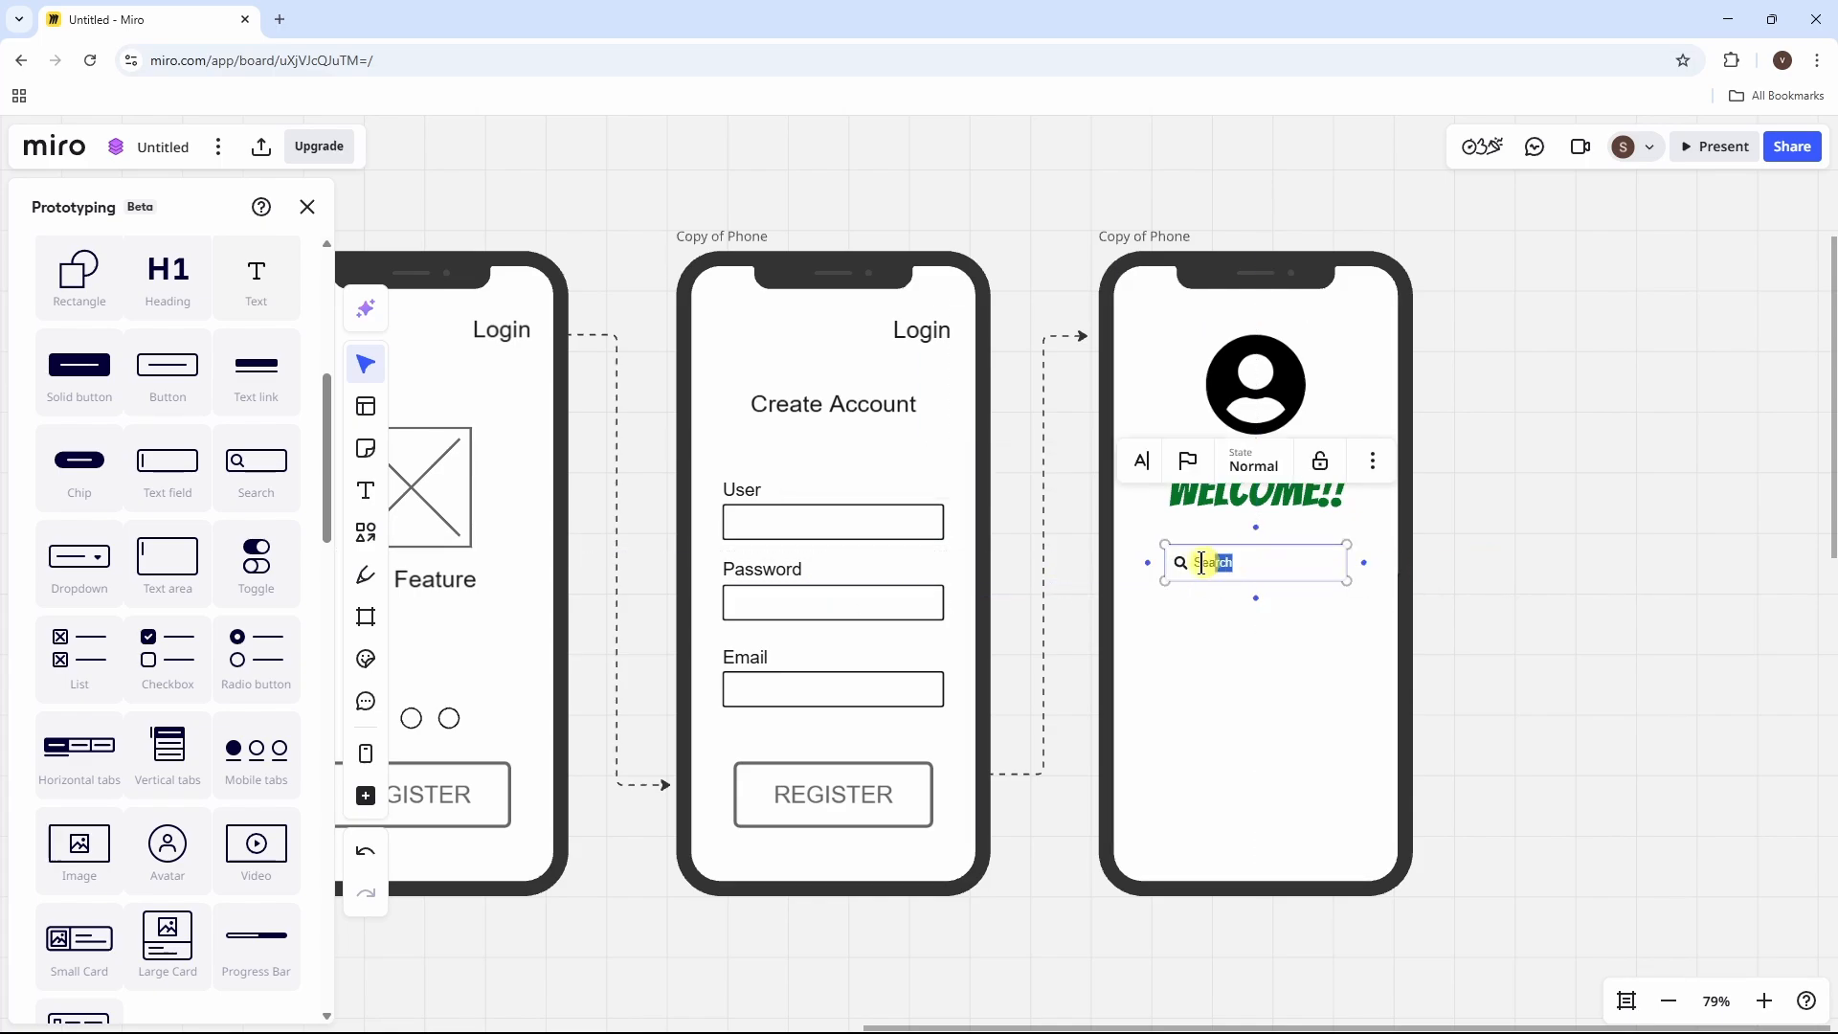
{"action": "type", "text": "EXPLORE"}
Step: Add a Checkbox wireframe component and place it below the EXPLORE field on the third phone screen
{"action": "left_click_drag", "start_coordinate": [326, 450], "coordinate": [322, 362]}
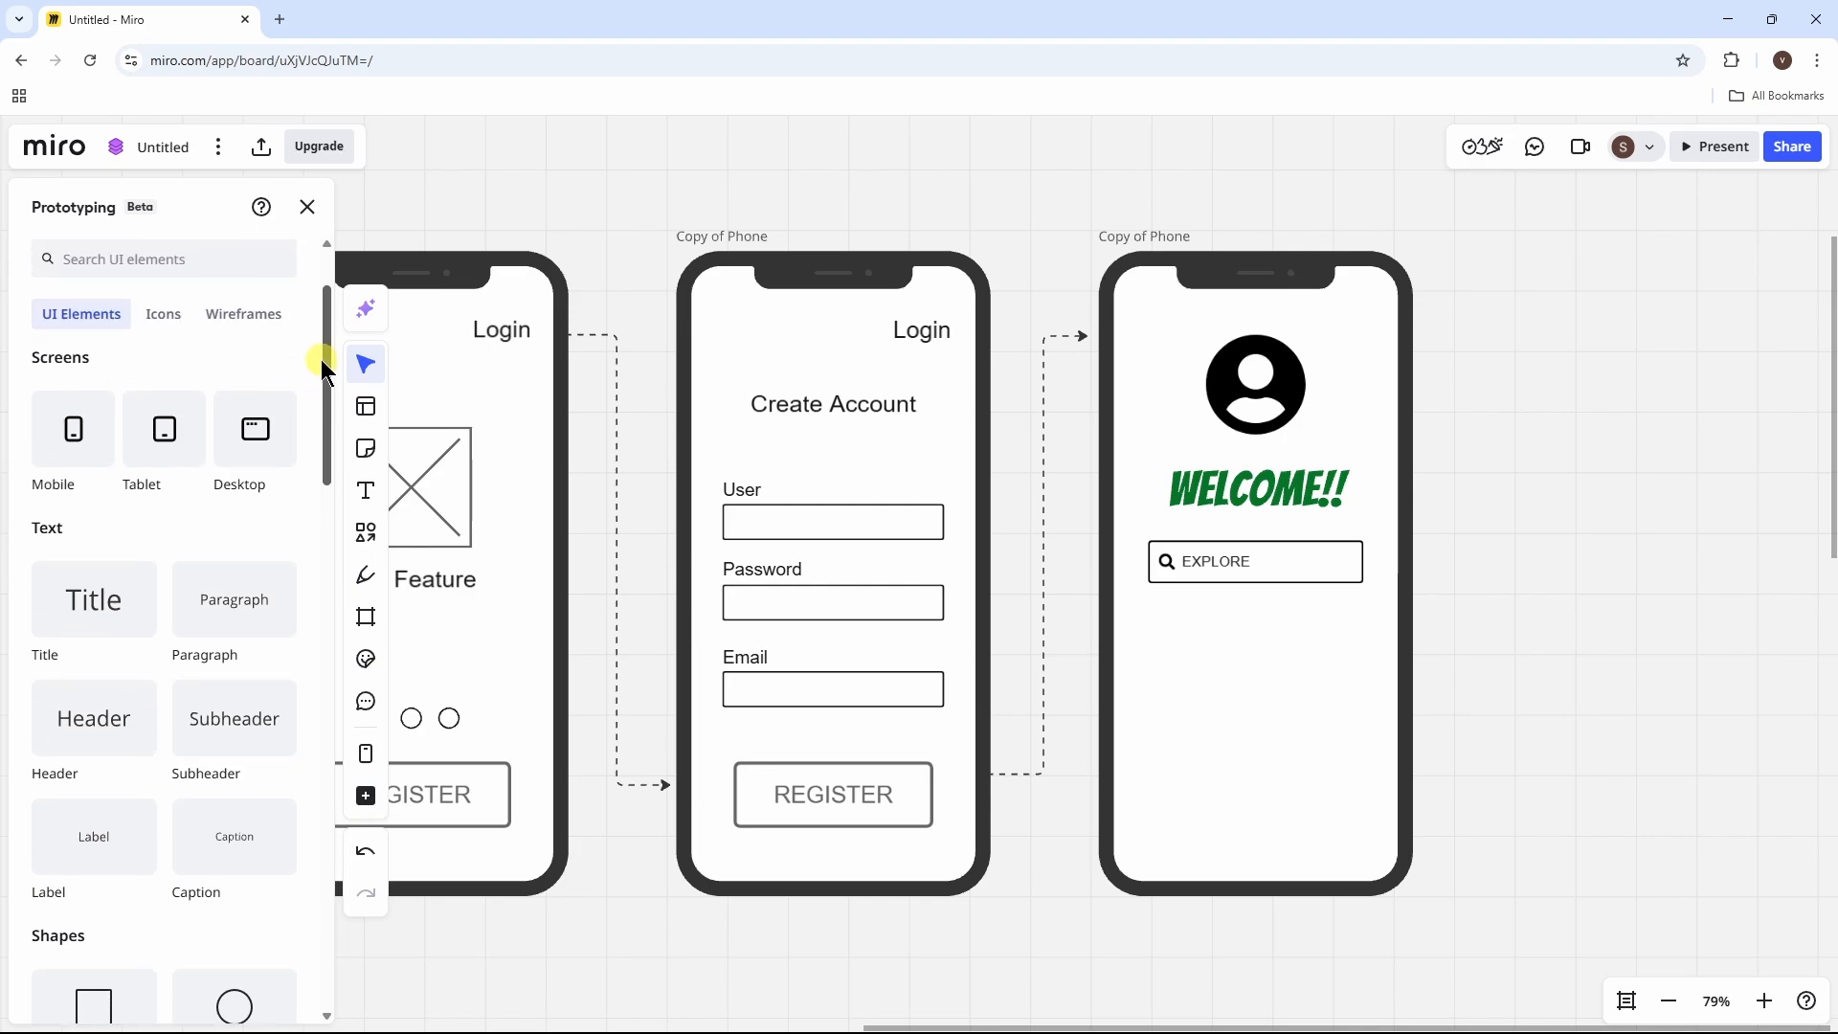
{"action": "left_click", "coordinate": [240, 325]}
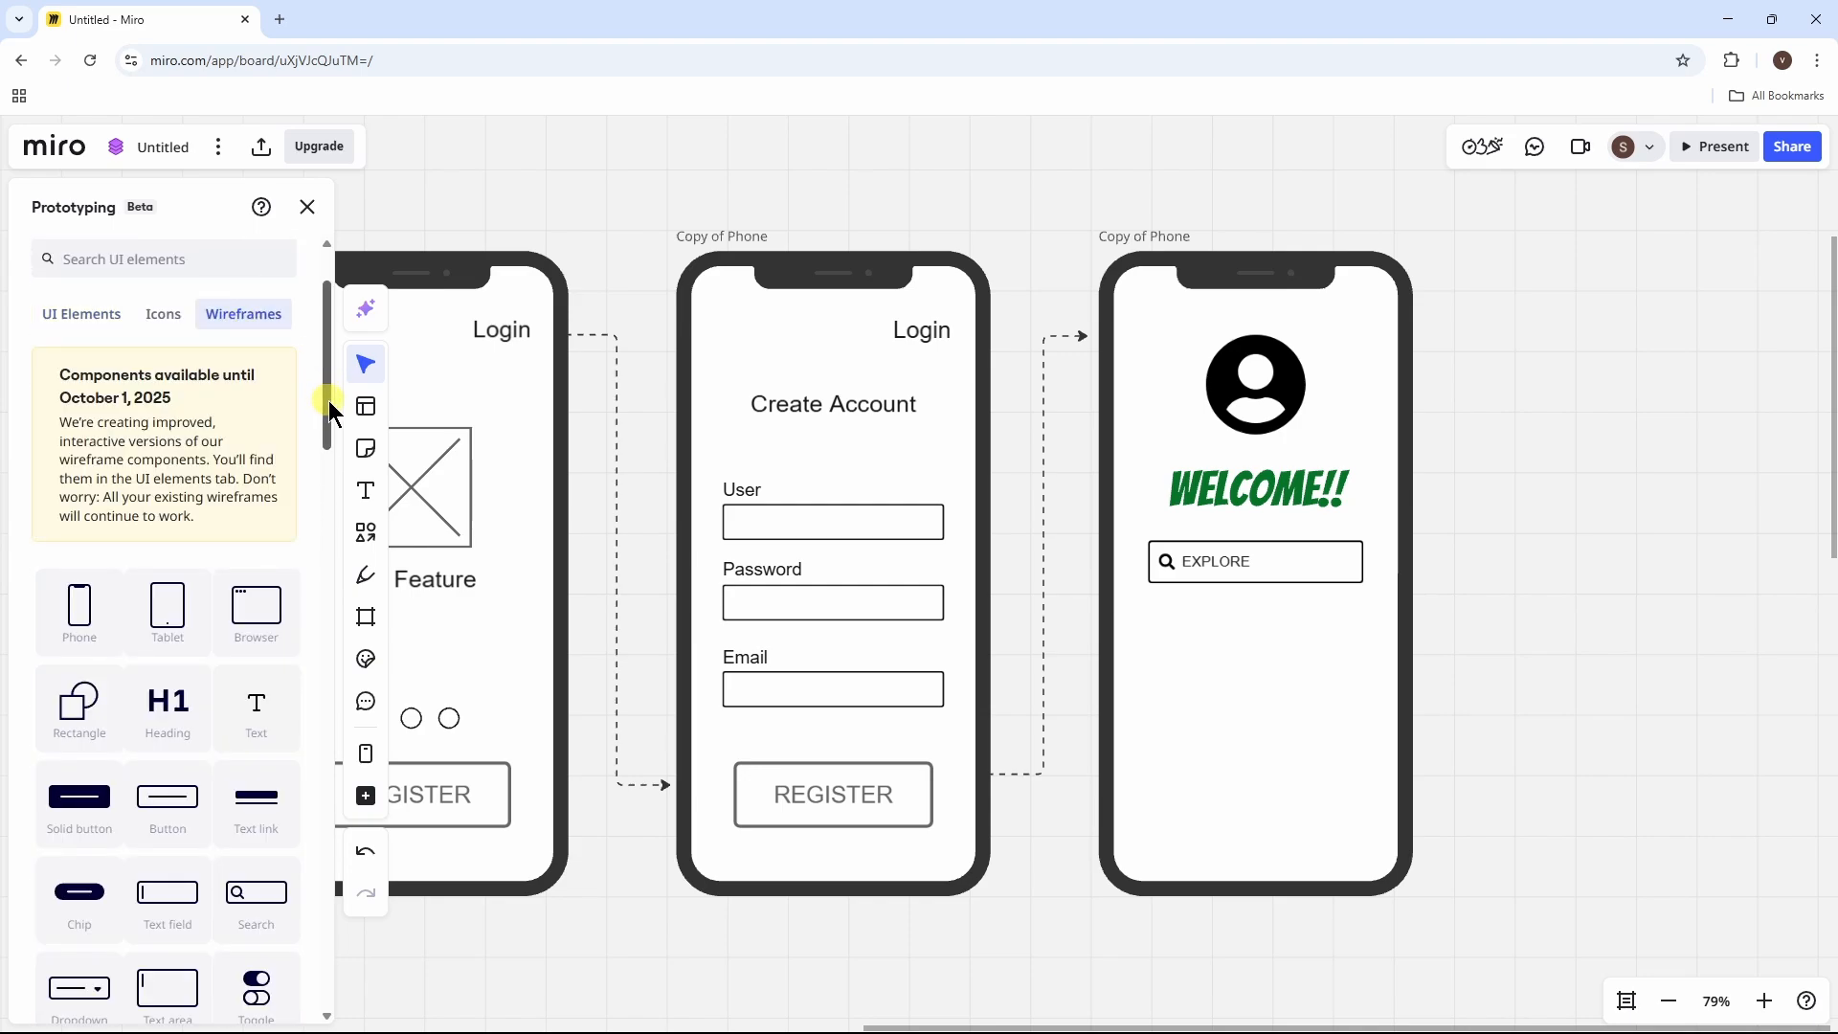
{"action": "left_click_drag", "start_coordinate": [328, 402], "coordinate": [322, 550]}
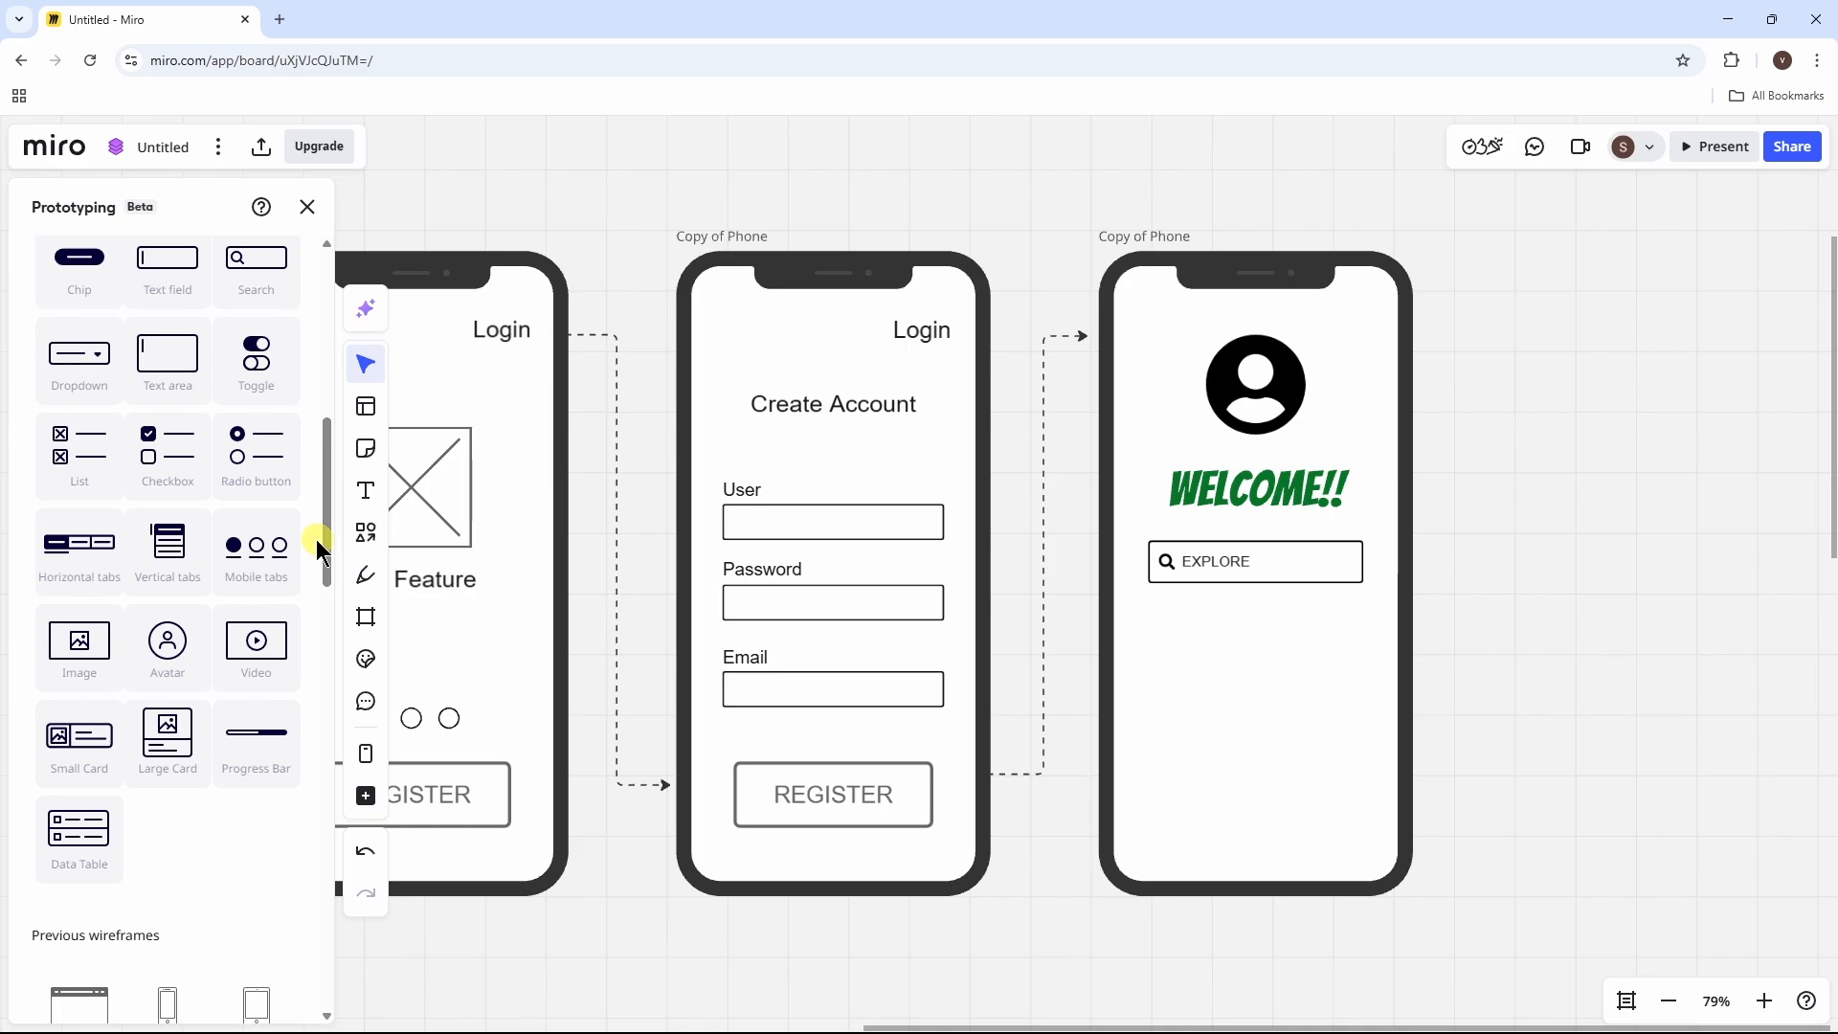
{"action": "left_click_drag", "start_coordinate": [179, 459], "coordinate": [967, 579]}
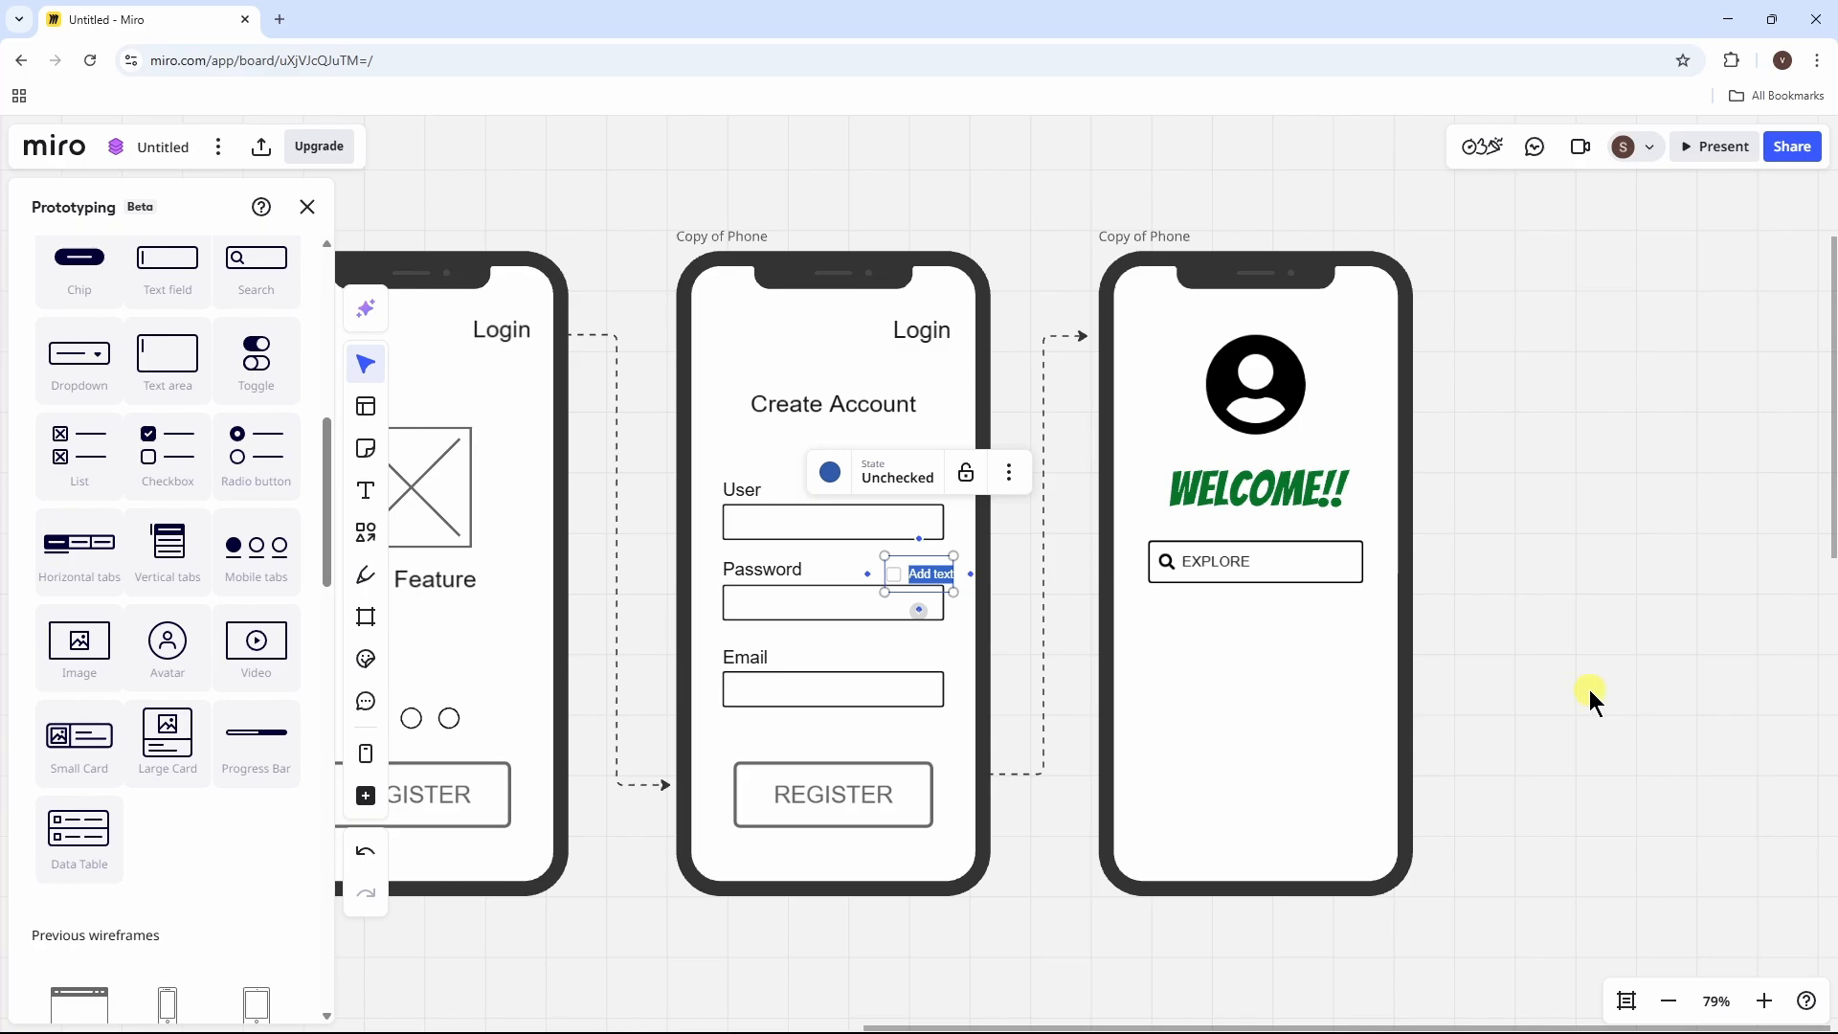
{"action": "left_click", "coordinate": [1618, 665]}
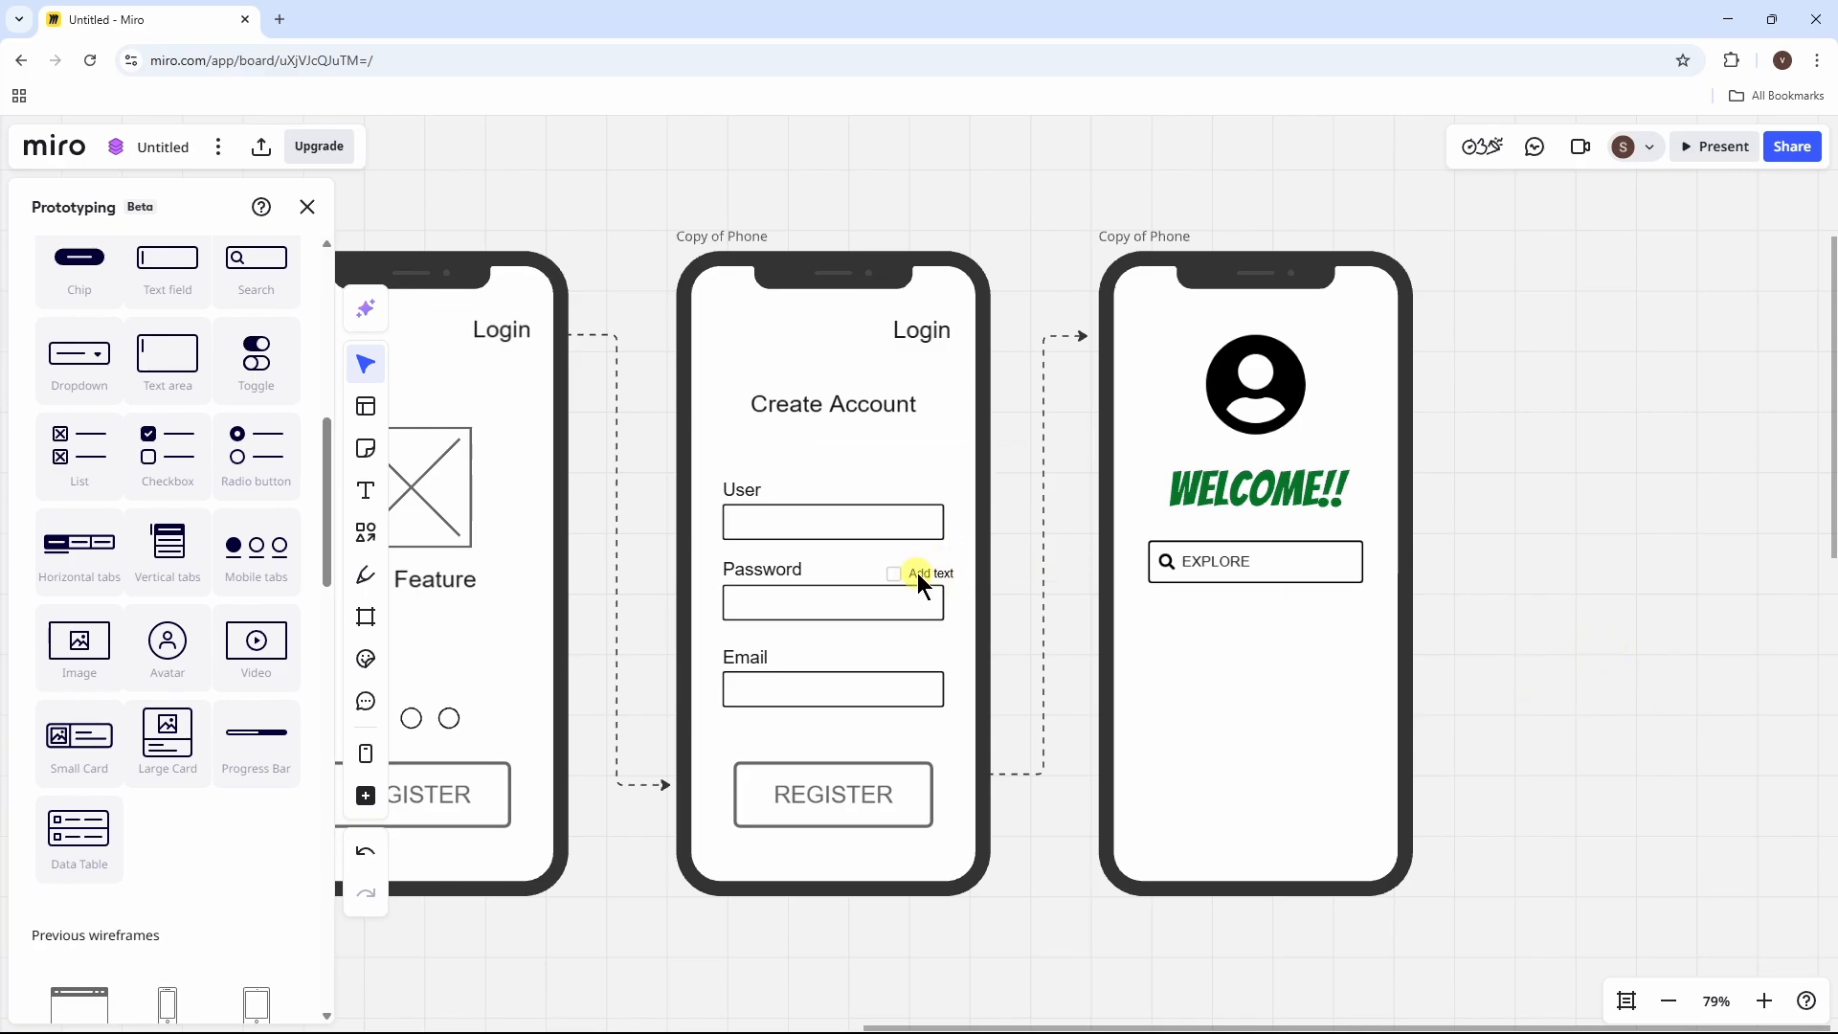
{"action": "left_click_drag", "start_coordinate": [926, 575], "coordinate": [1203, 639]}
Step: Label three checkboxes CAR, Bike and Truck, and set CAR and Truck as checked
{"action": "double_click", "coordinate": [1184, 641]}
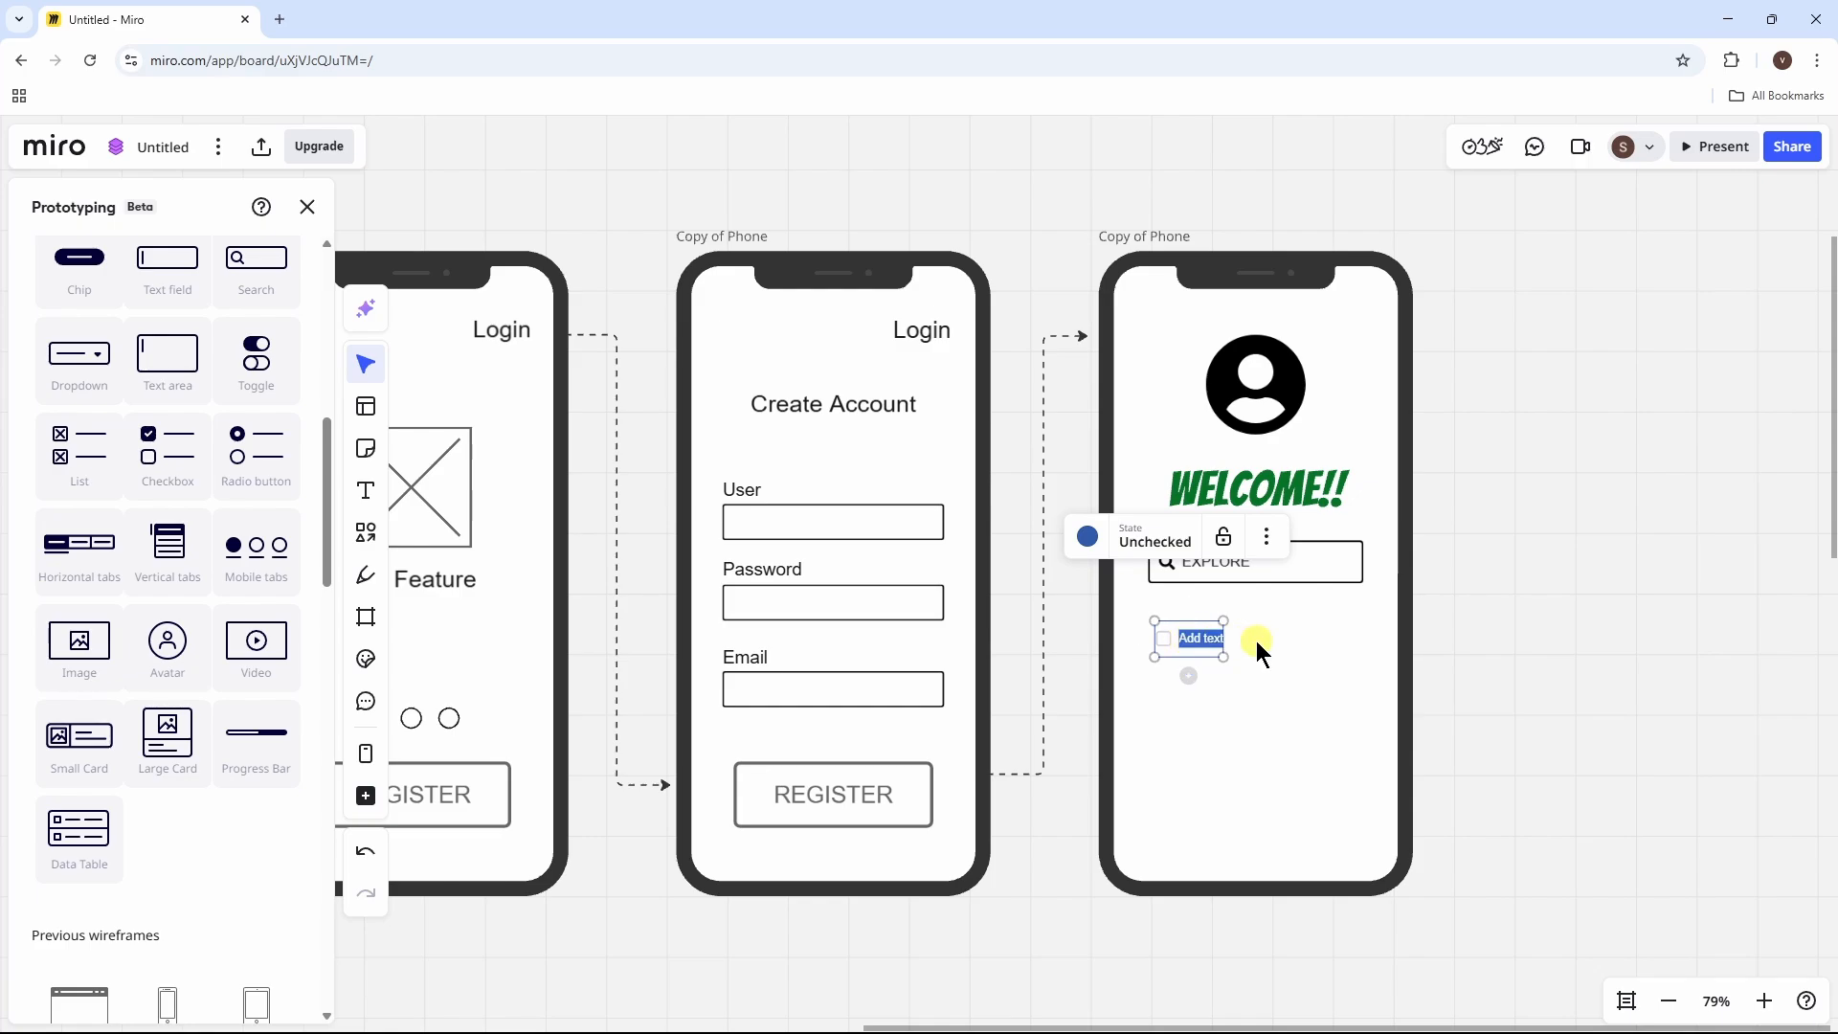
{"action": "type", "text": "CAR"}
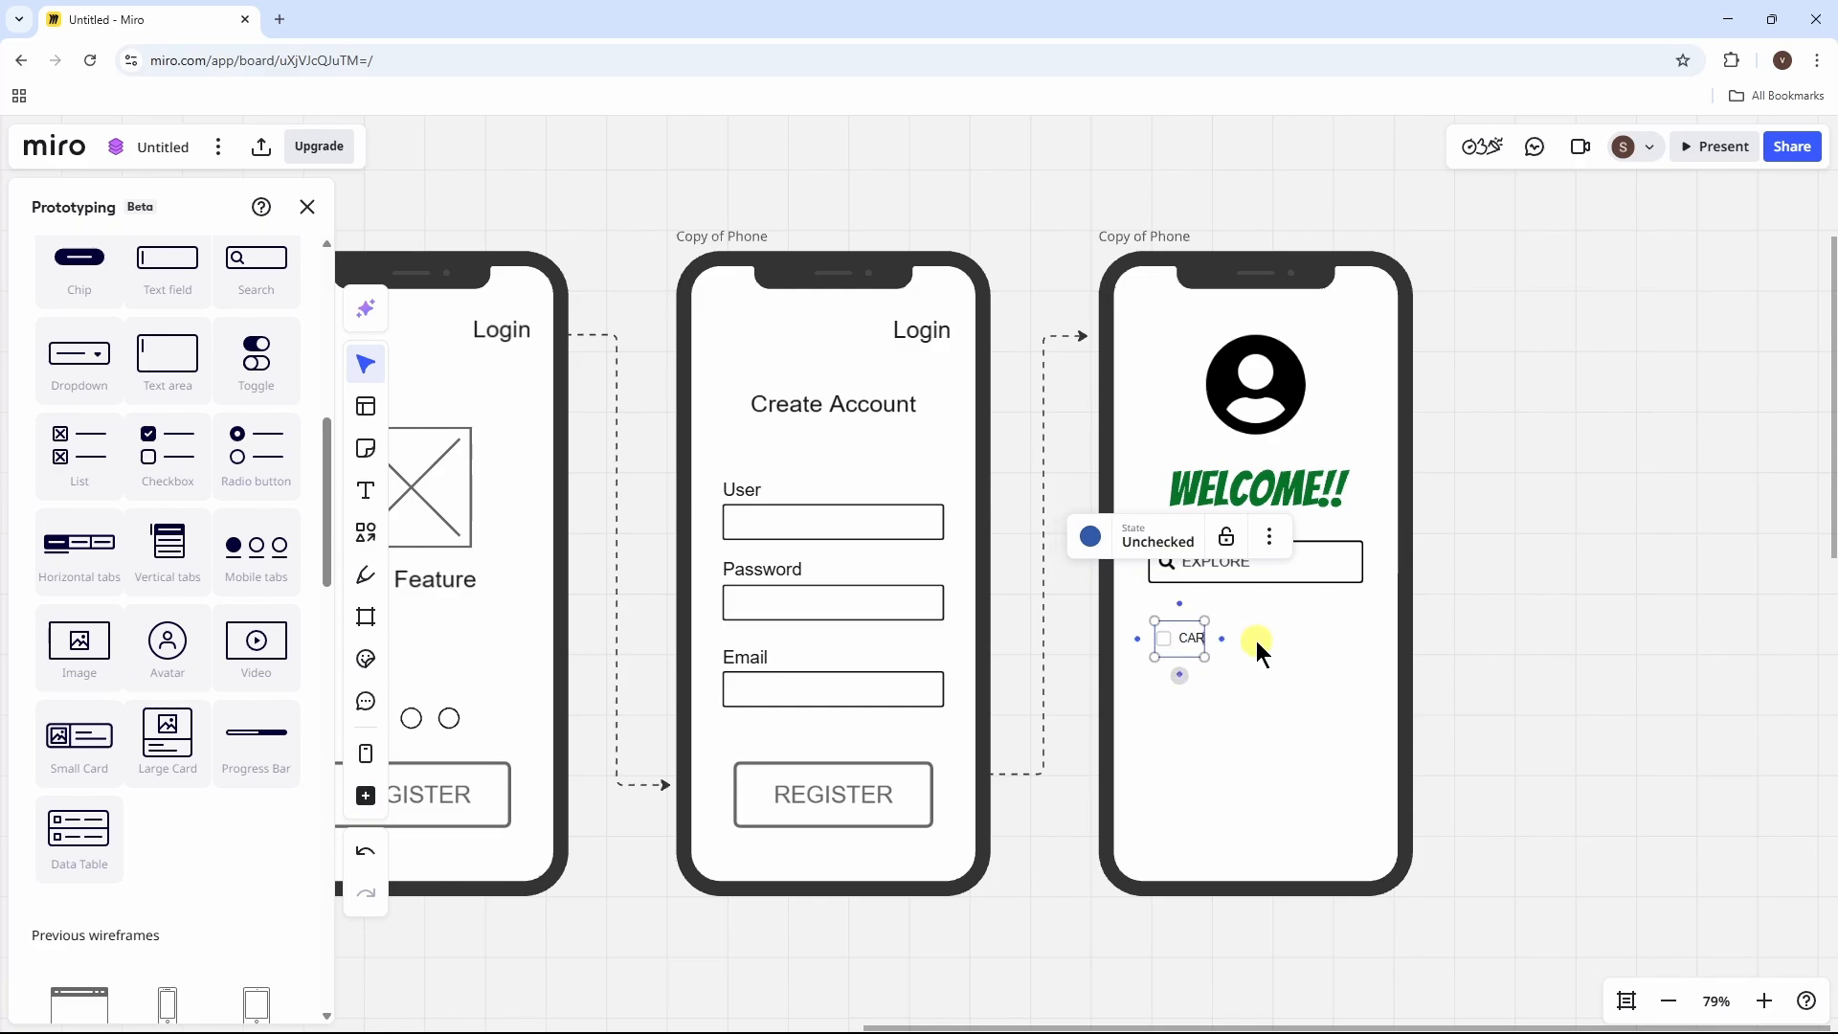
{"action": "key", "text": "Return"}
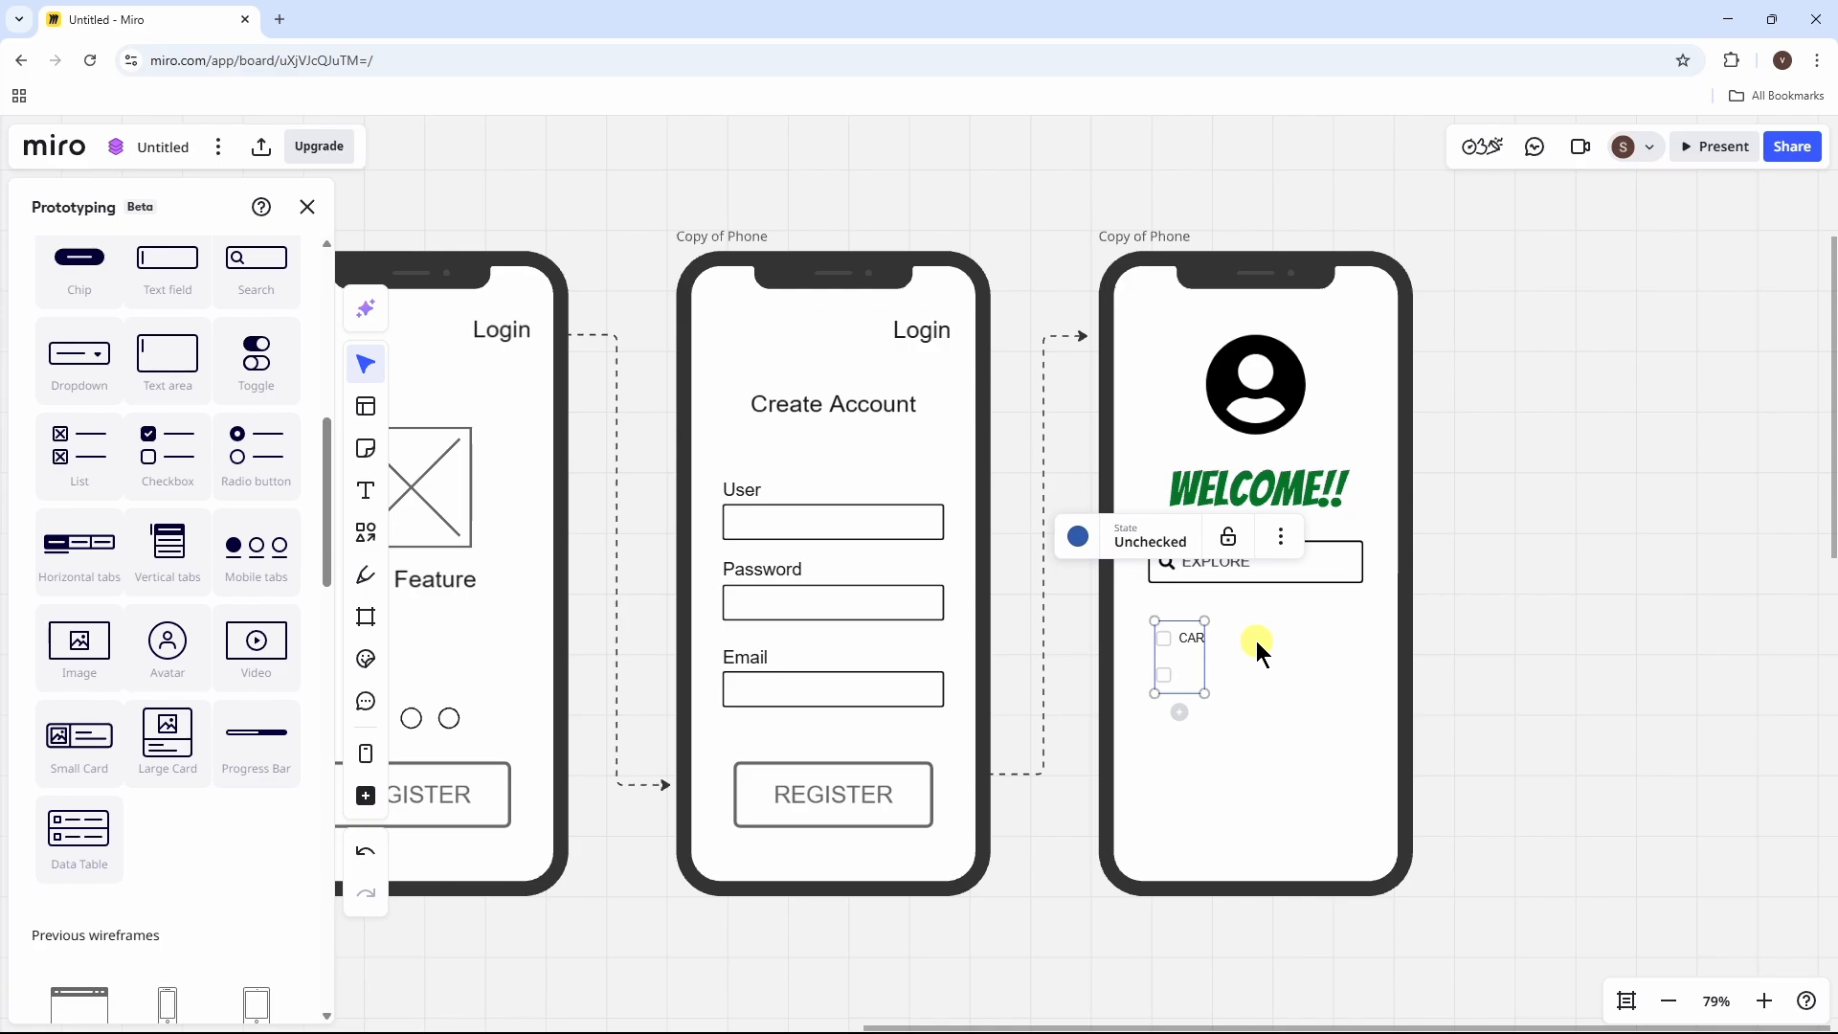
{"action": "key", "text": "Return"}
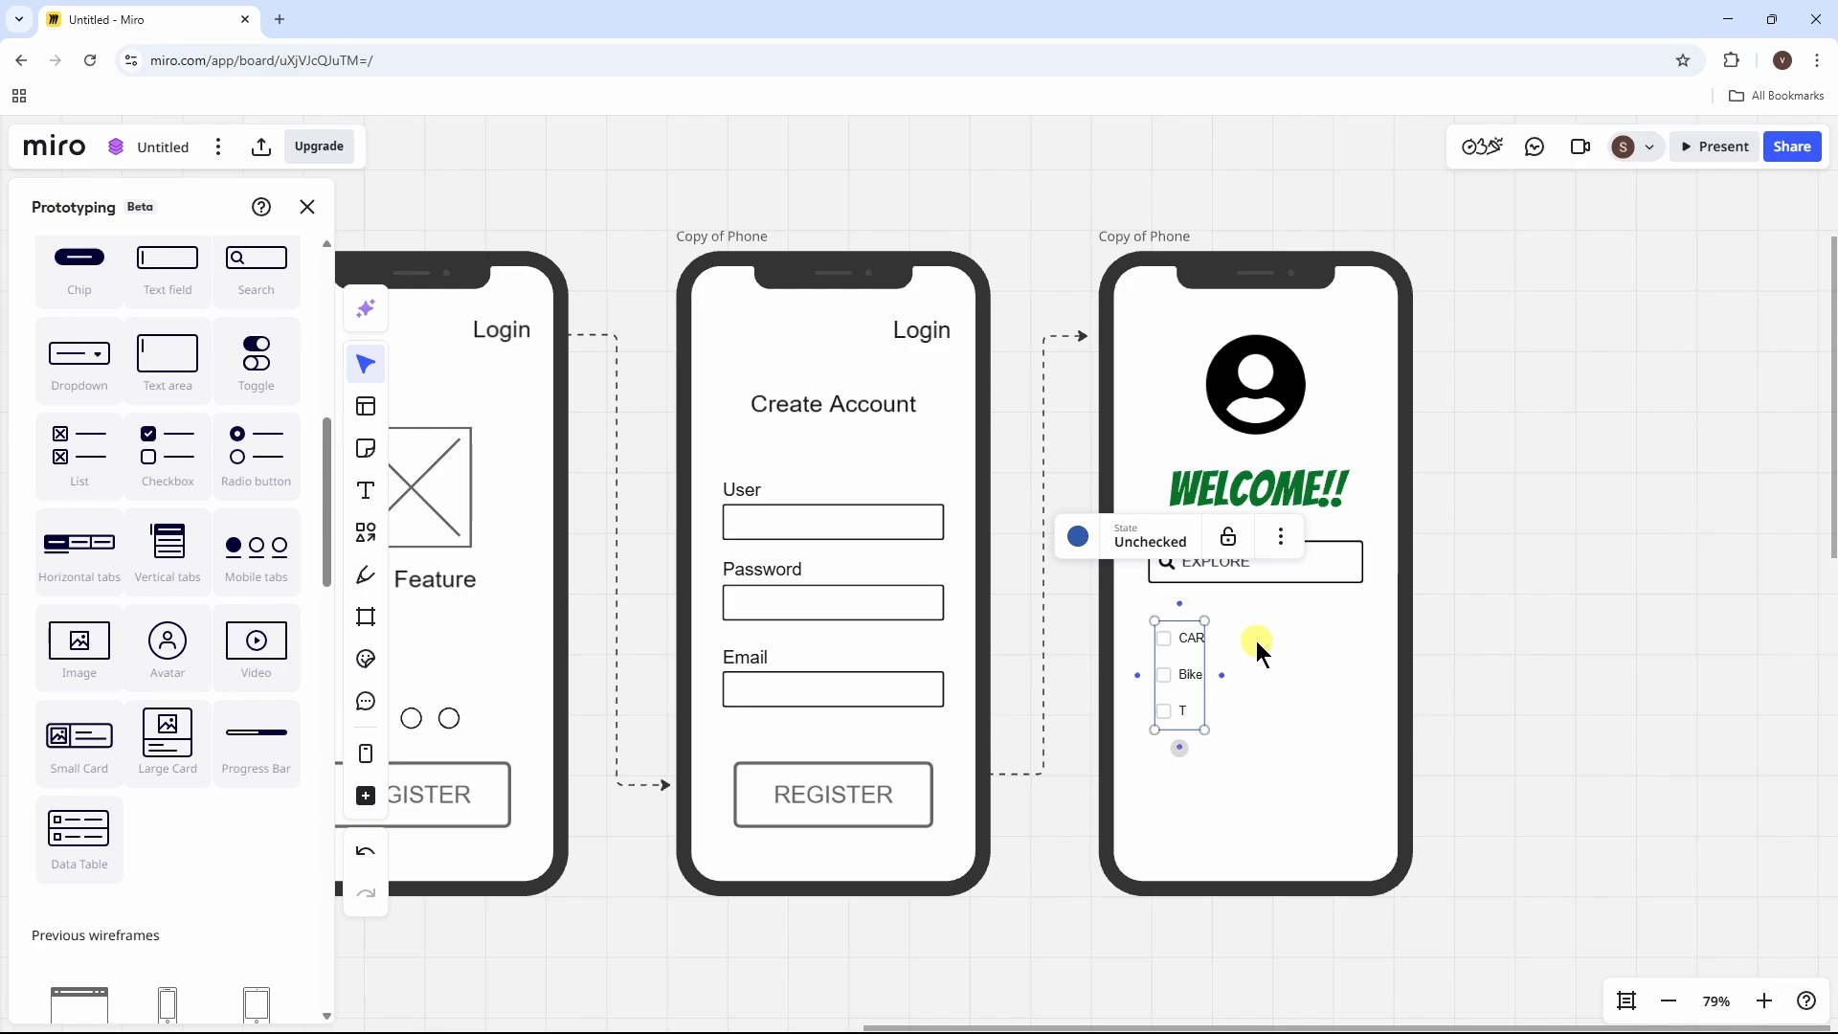
{"action": "type", "text": "Truck"}
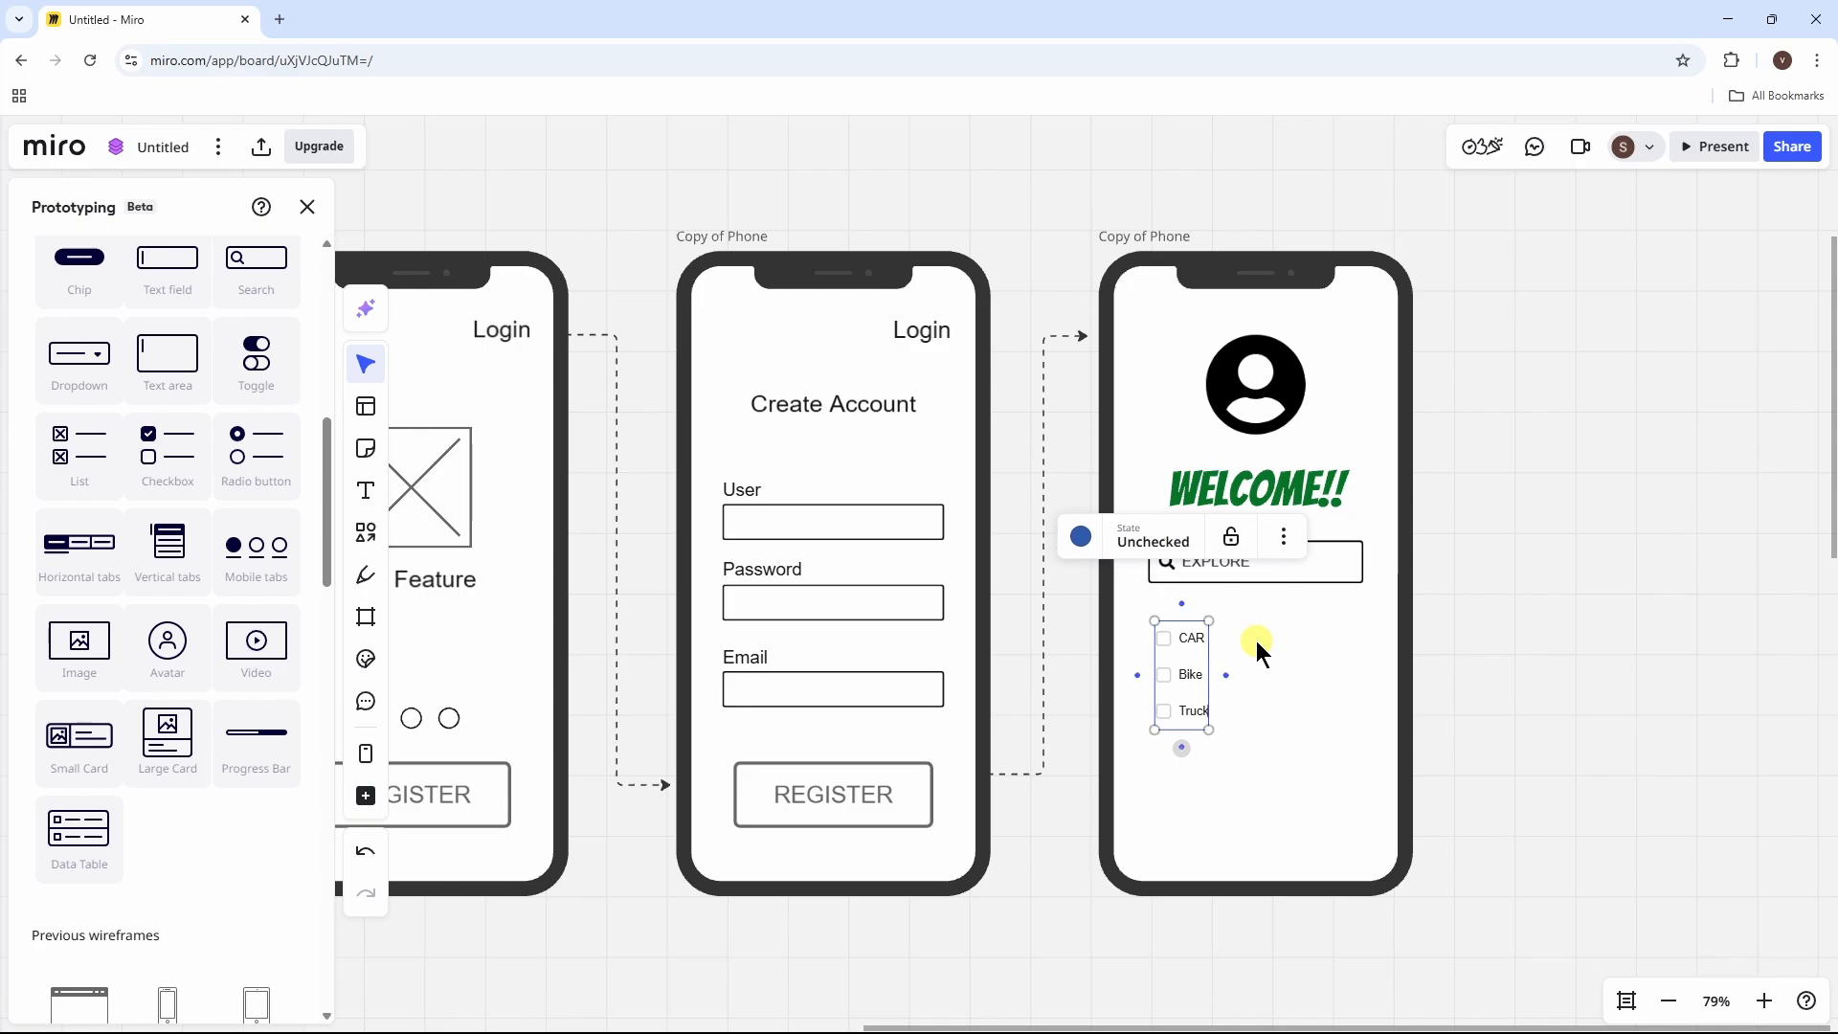
{"action": "left_click", "coordinate": [1168, 712]}
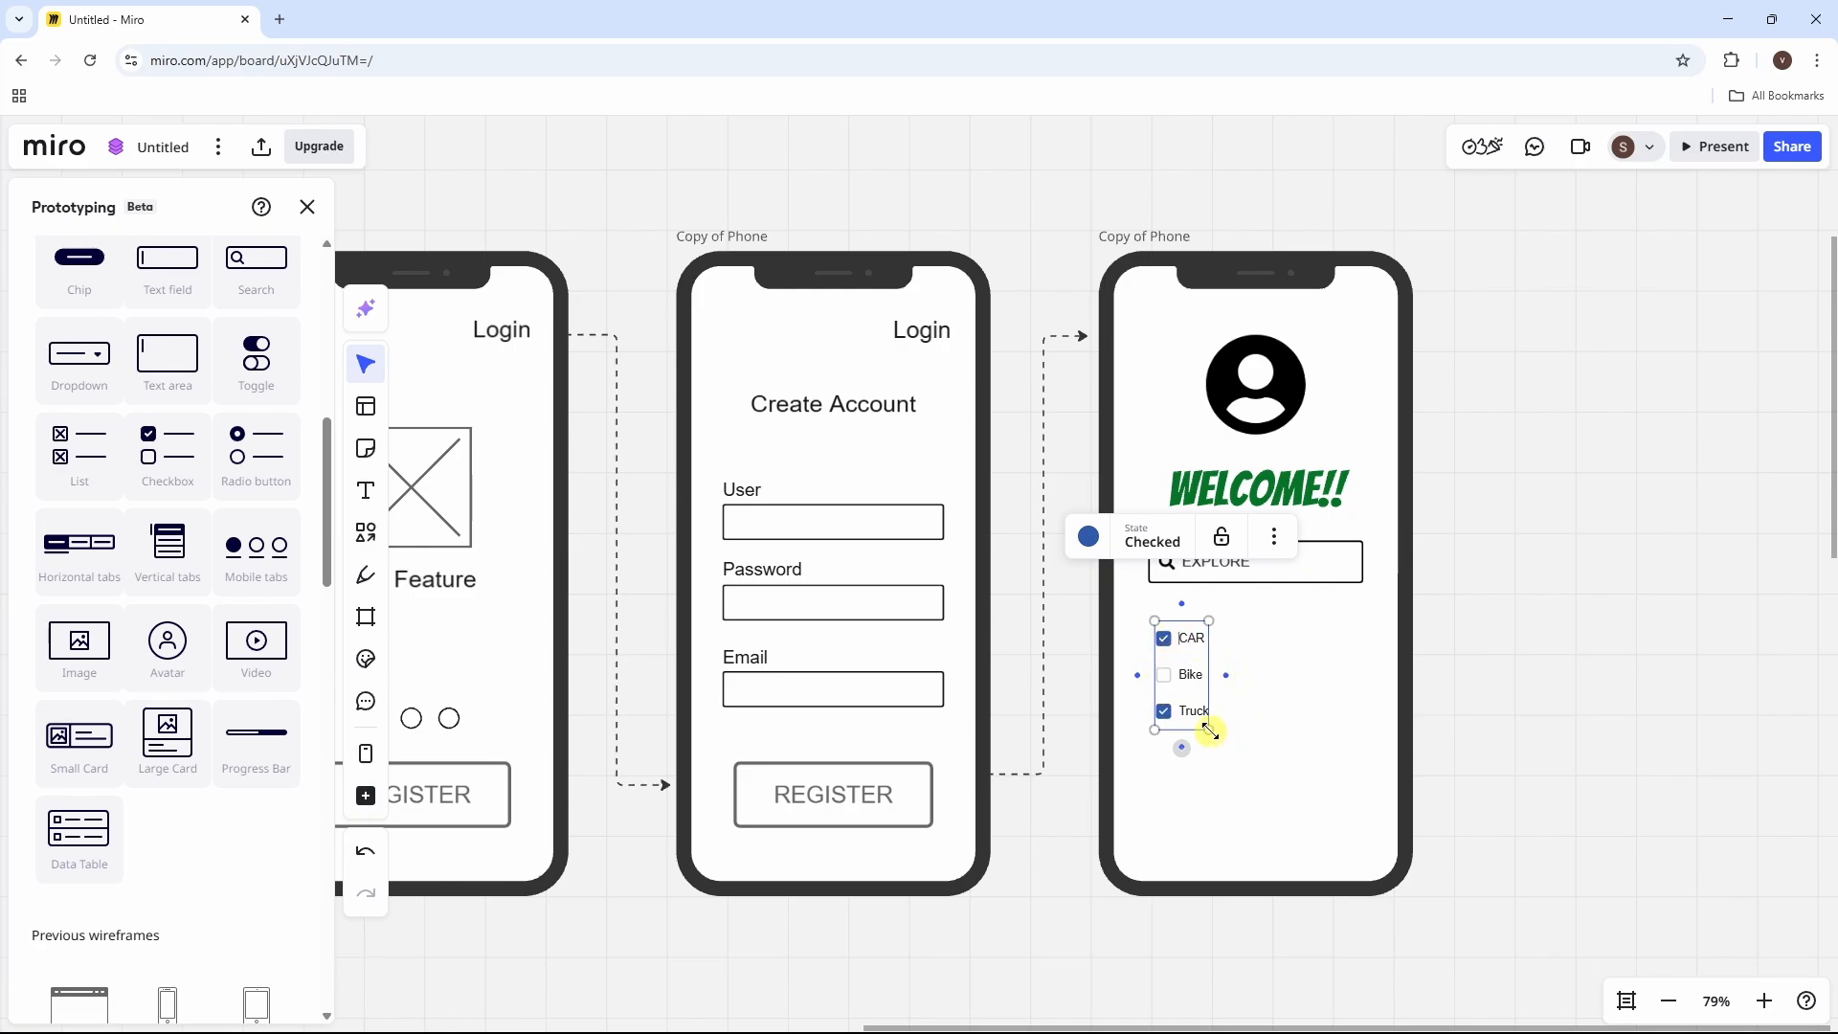
Step: Enlarge the checkbox list to fill the space below the EXPLORE field and shift it slightly closer to that field
{"action": "left_click_drag", "start_coordinate": [1209, 732], "coordinate": [1279, 804]}
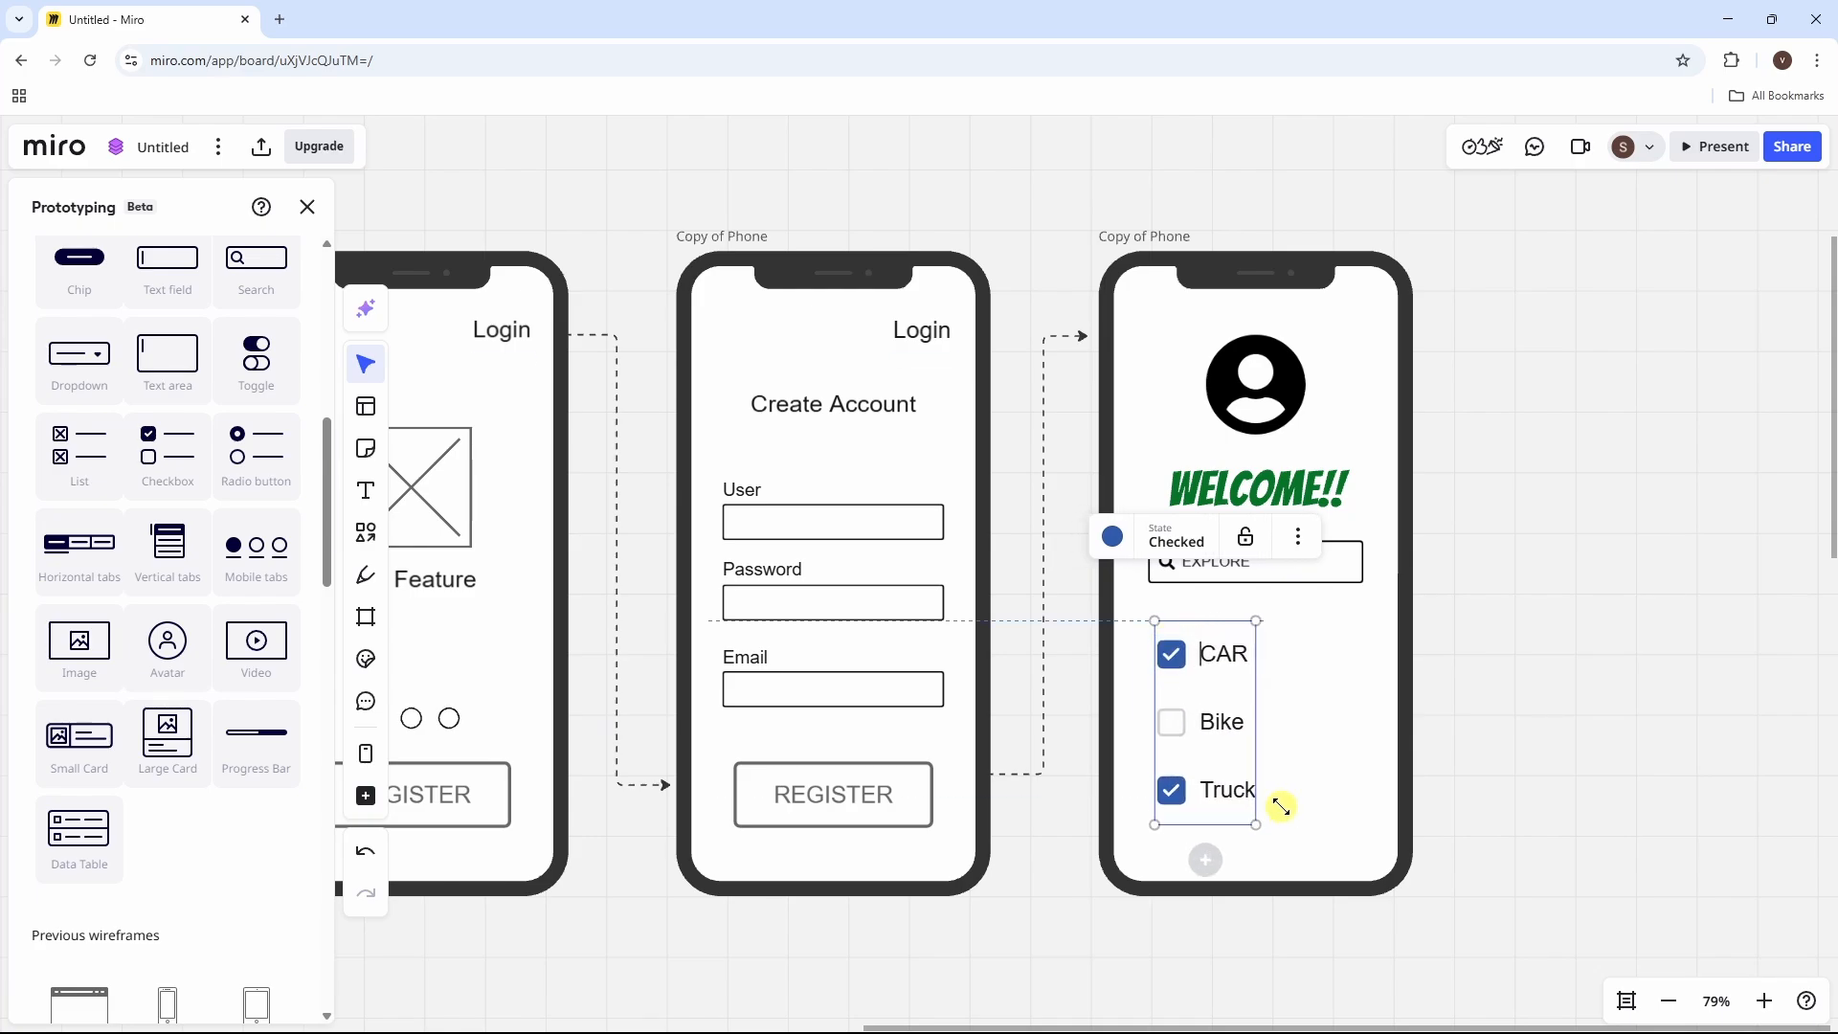
{"action": "left_click", "coordinate": [1297, 759]}
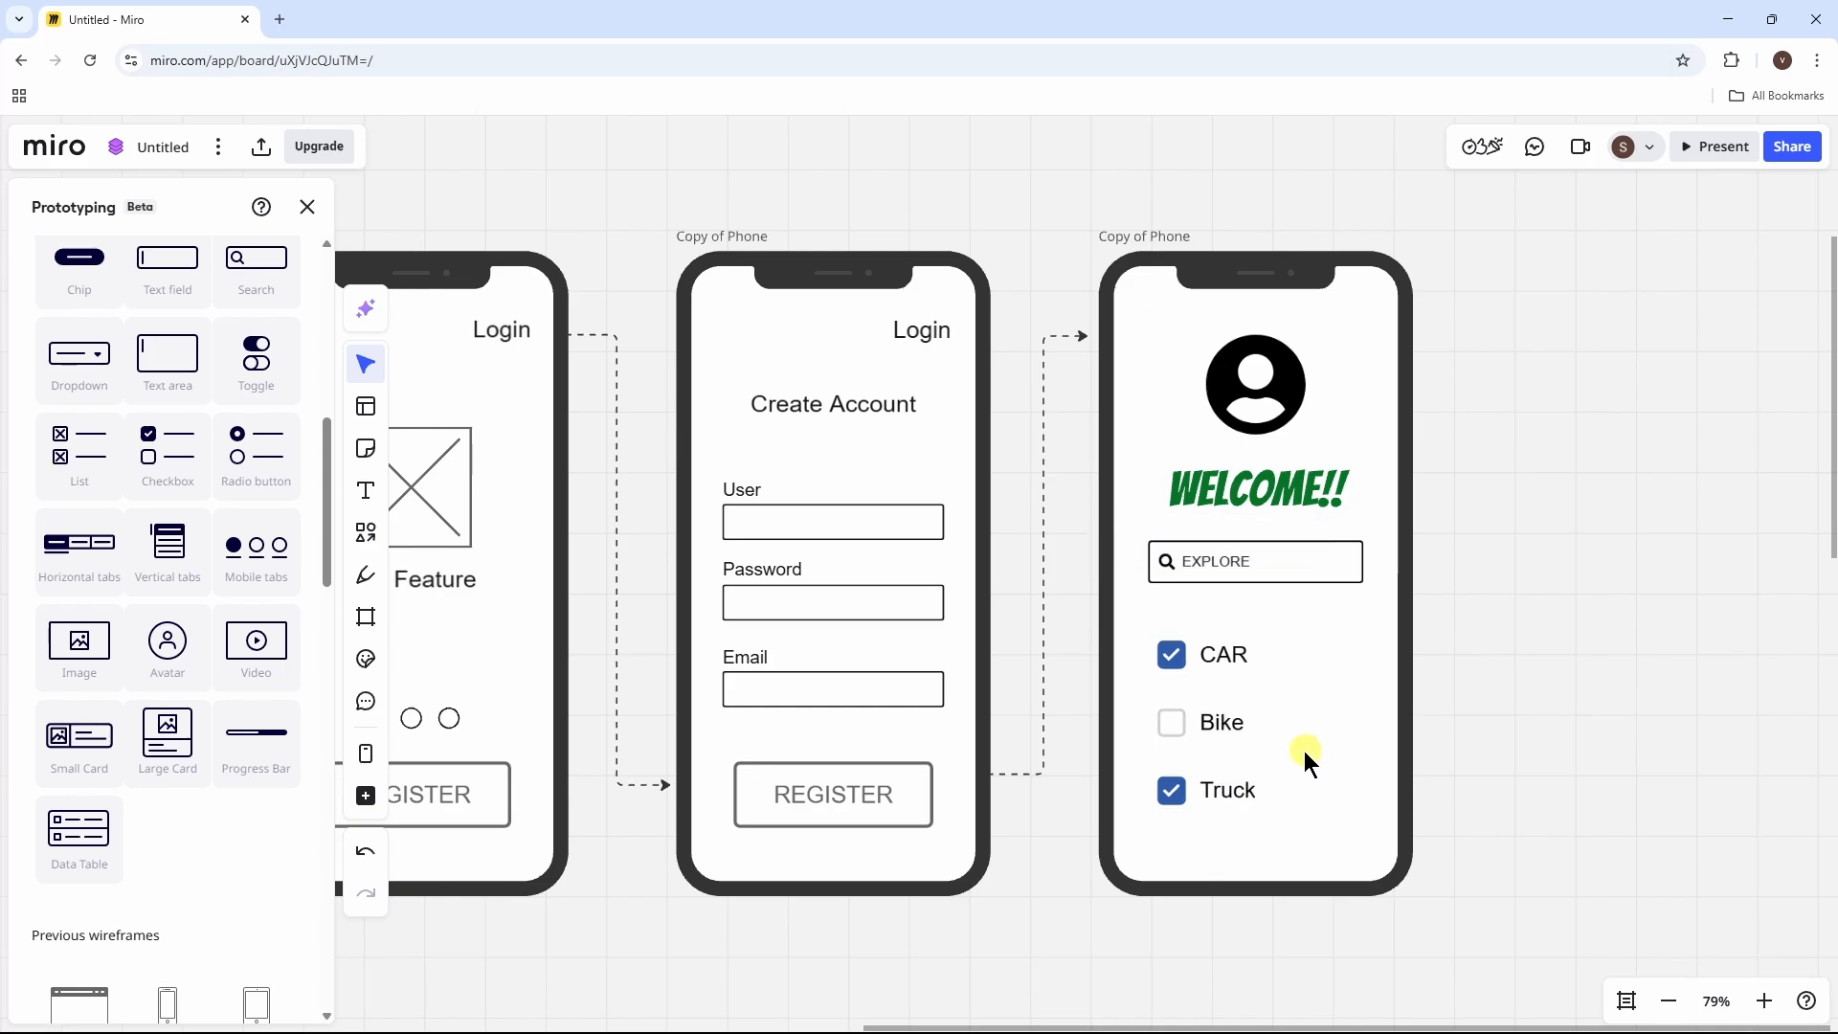
{"action": "left_click", "coordinate": [1218, 713]}
{"action": "mouse_move", "coordinate": [1218, 713]}
{"action": "left_mouse_down"}
{"action": "mouse_move", "coordinate": [1276, 727]}
{"action": "mouse_move", "coordinate": [1209, 705]}
{"action": "left_mouse_up"}
{"action": "left_click", "coordinate": [1352, 661]}
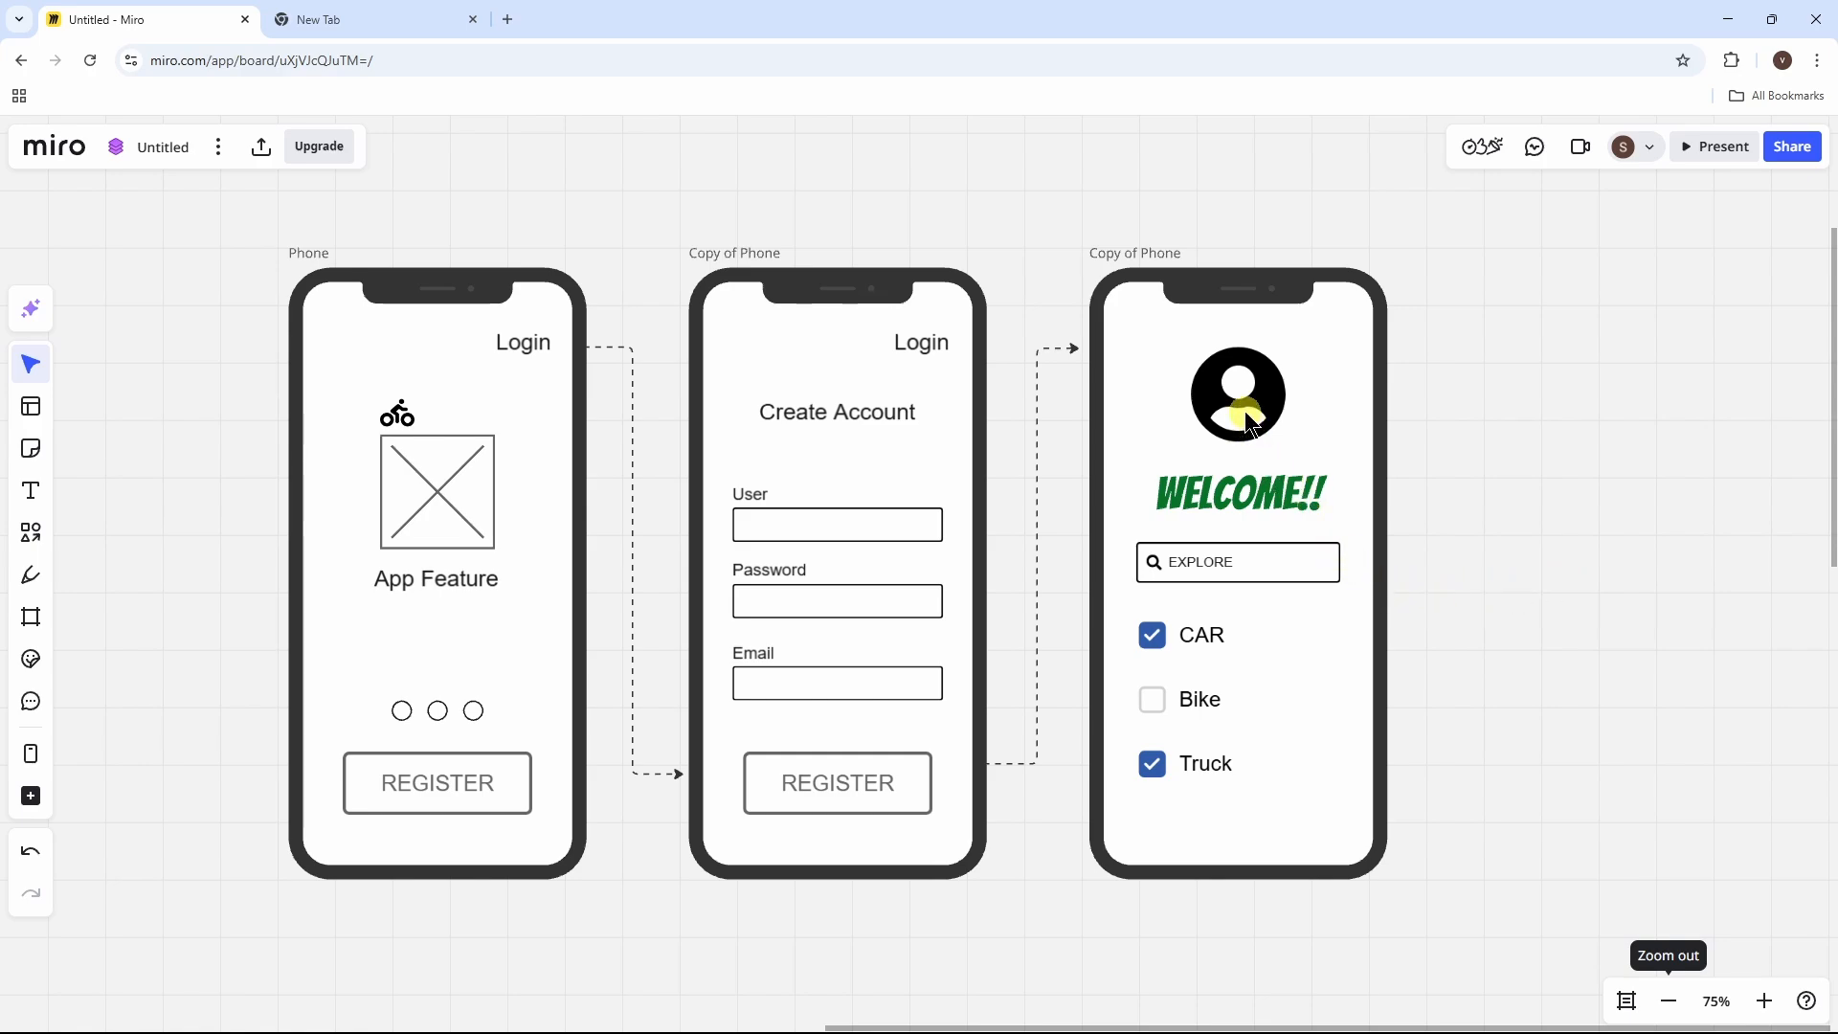
{"action": "left_click_drag", "start_coordinate": [1247, 421], "coordinate": [1493, 414]}
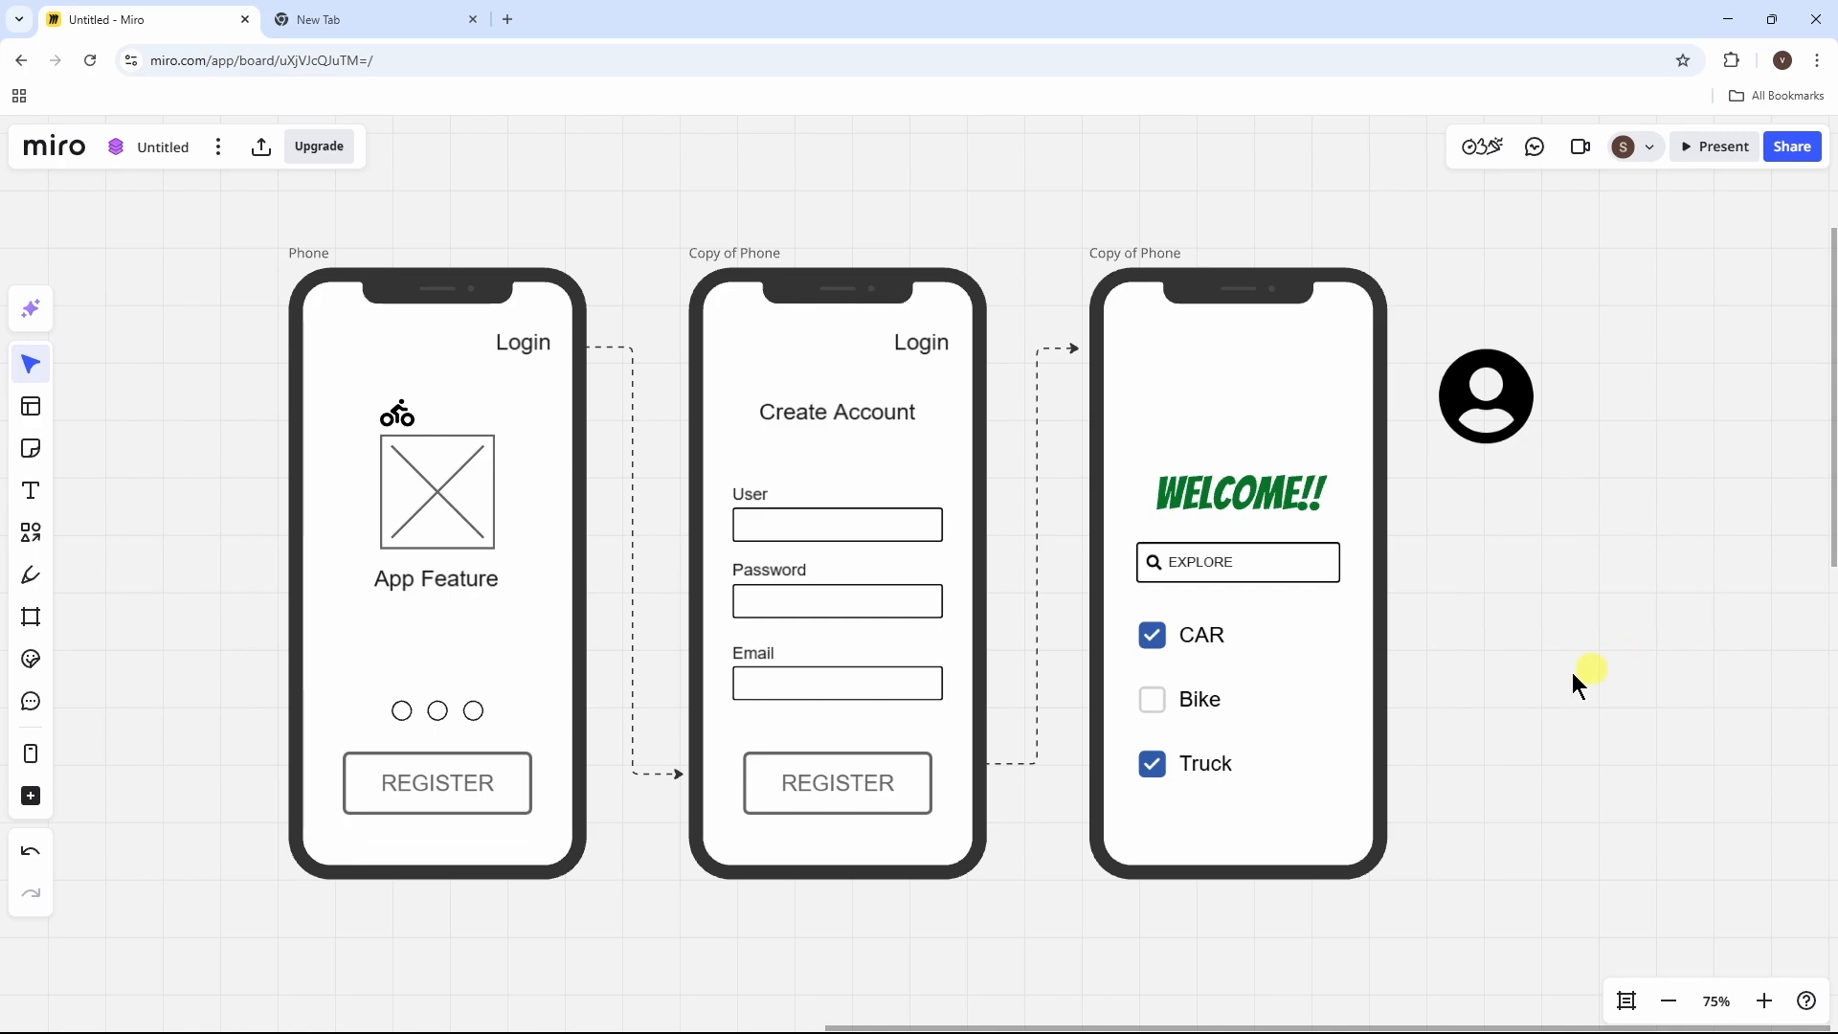
{"action": "key", "text": "ctrl+z"}
{"action": "left_click_drag", "start_coordinate": [1292, 830], "coordinate": [812, 366]}
{"action": "left_click_drag", "start_coordinate": [853, 469], "coordinate": [1254, 503]}
{"action": "left_click", "coordinate": [1559, 884]}
{"action": "key", "text": "ctrl+z"}
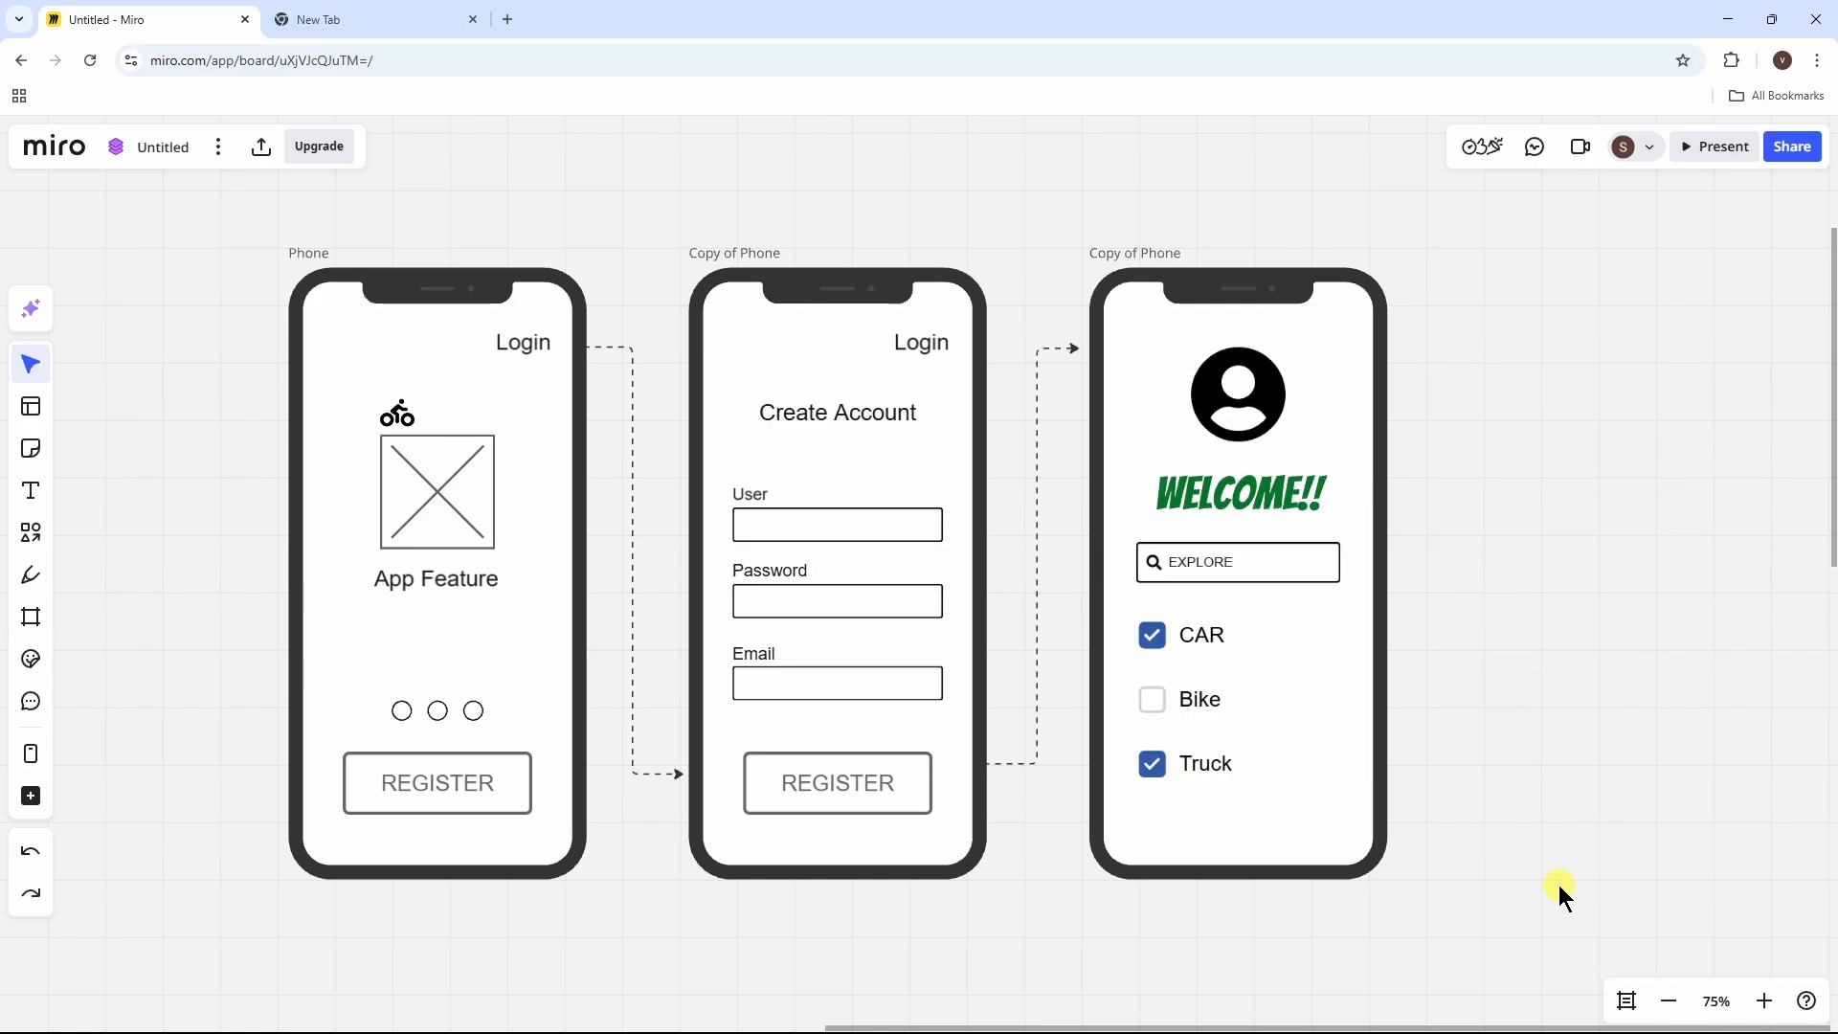